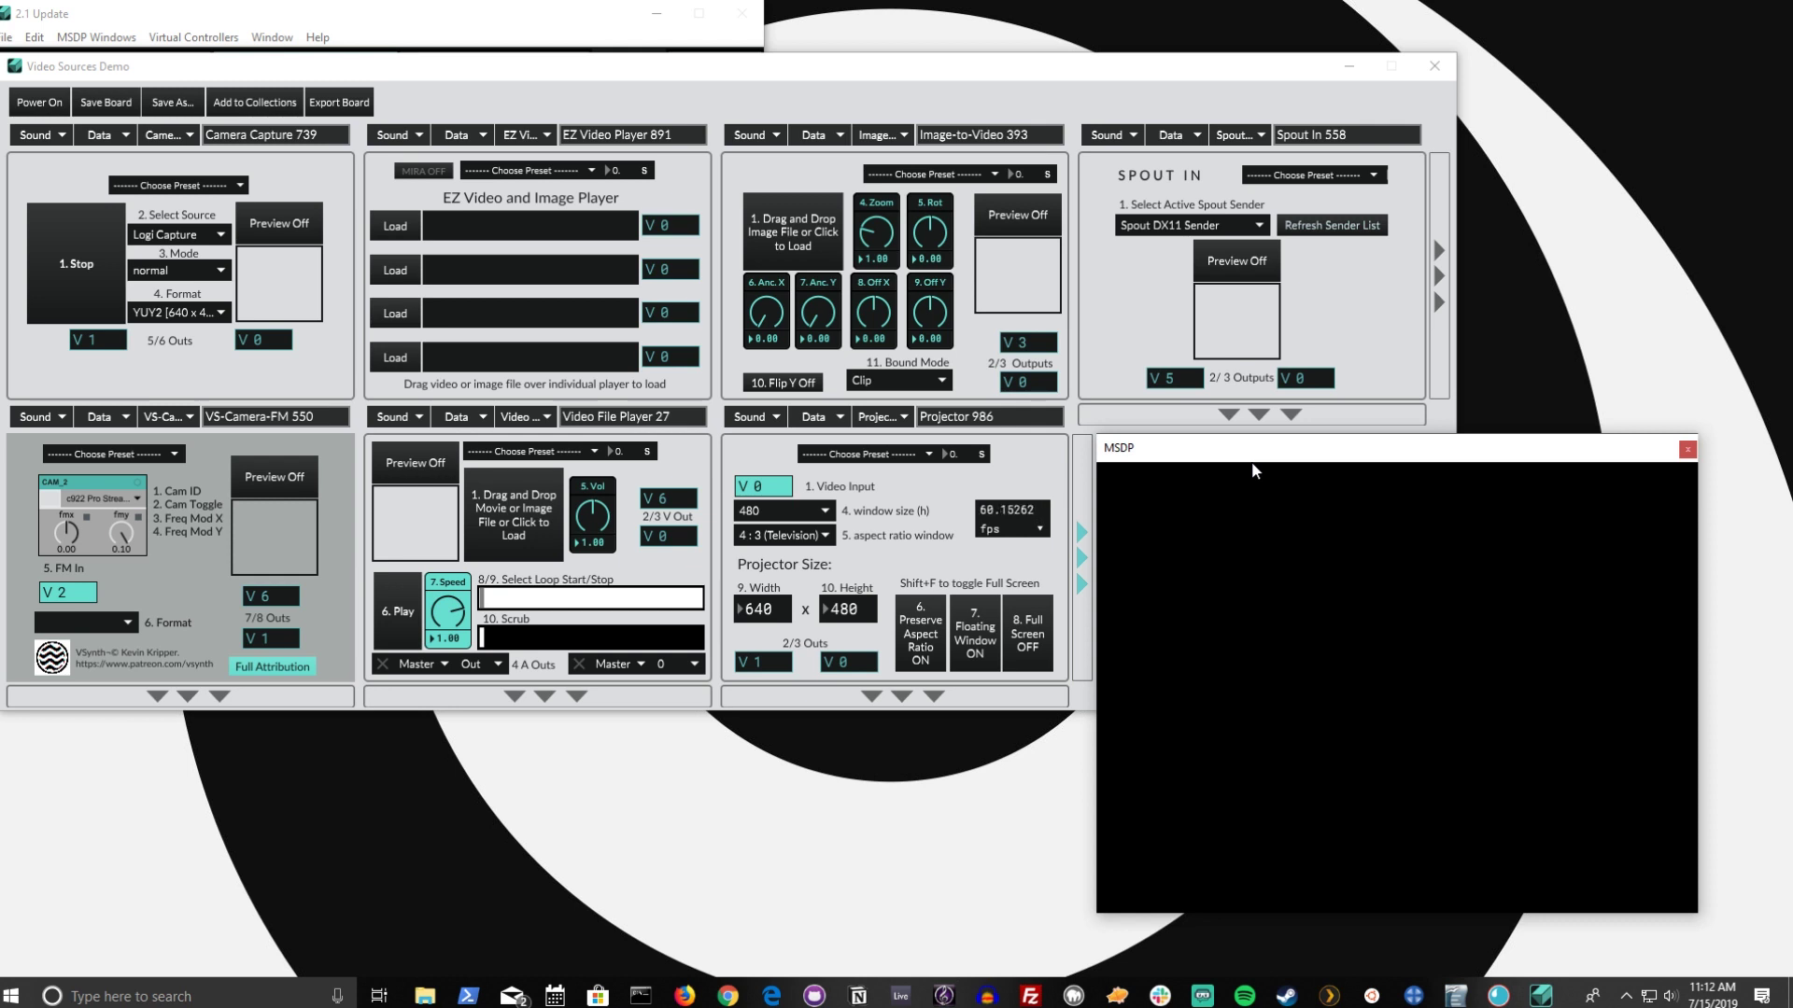
# Step: Move the MSDP output window slightly and return to the Video Sources Demo board
pyautogui.moveTo(1241, 449); pyautogui.dragTo(1222, 457)
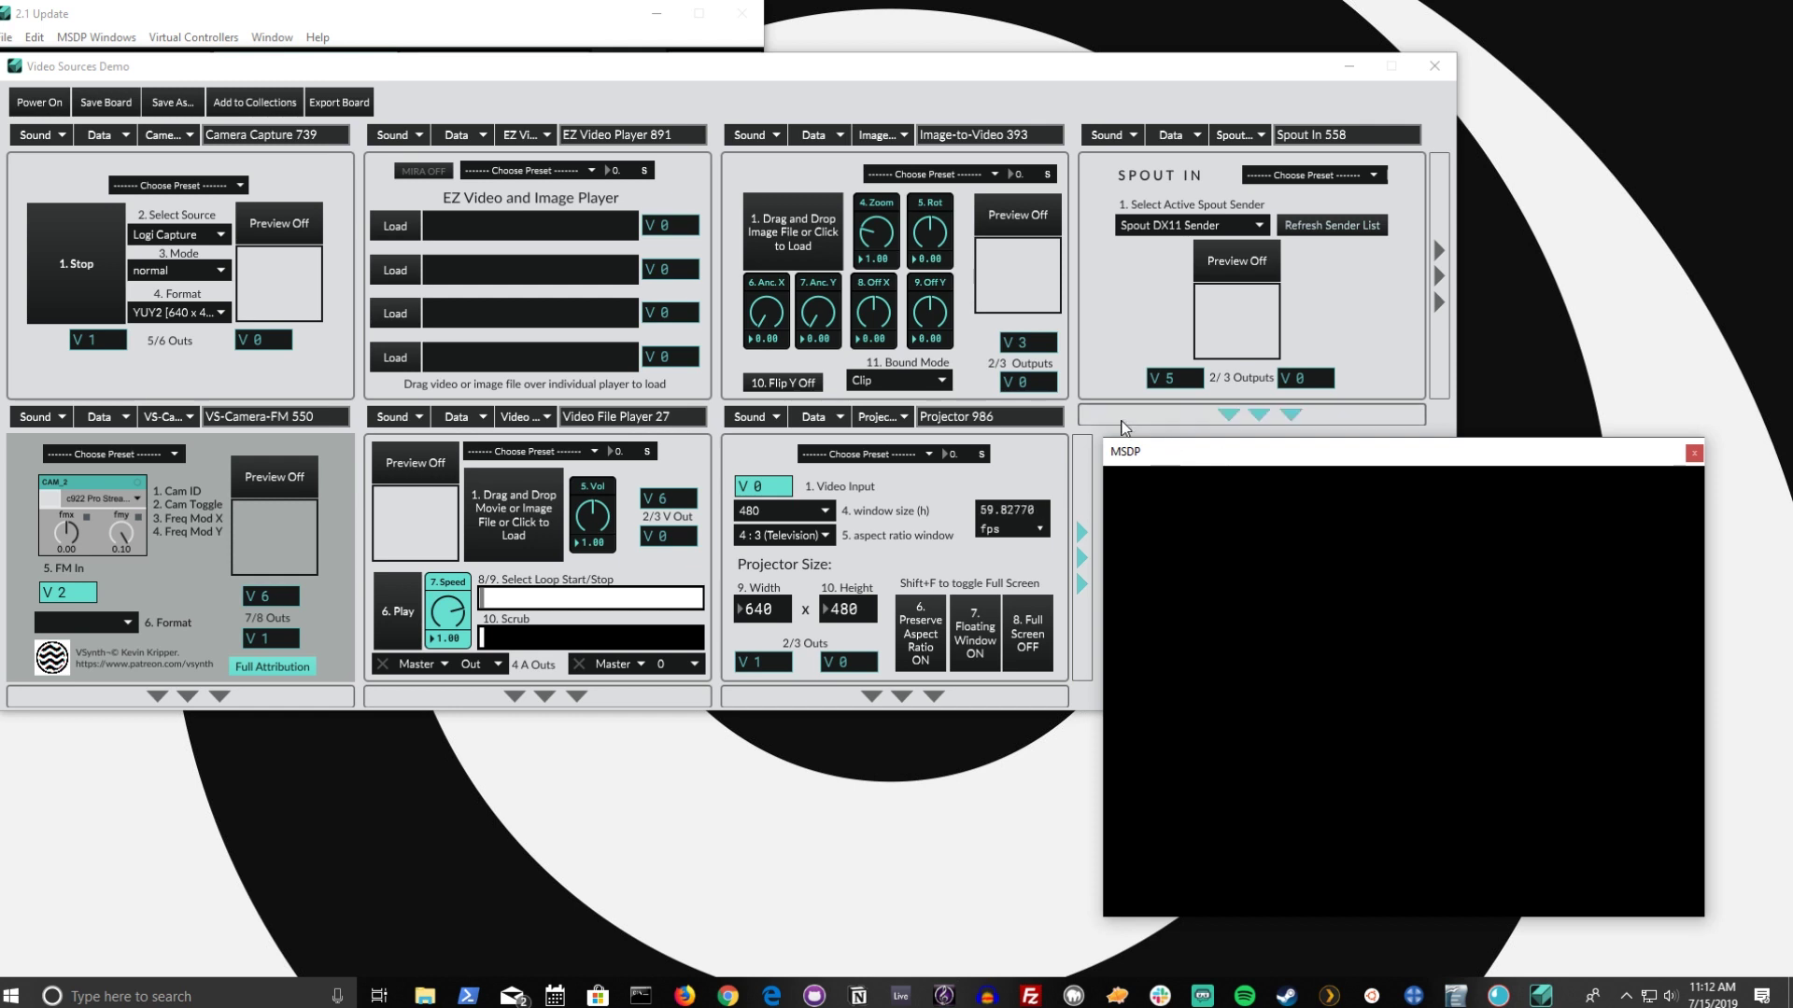
pyautogui.click(1072, 400)
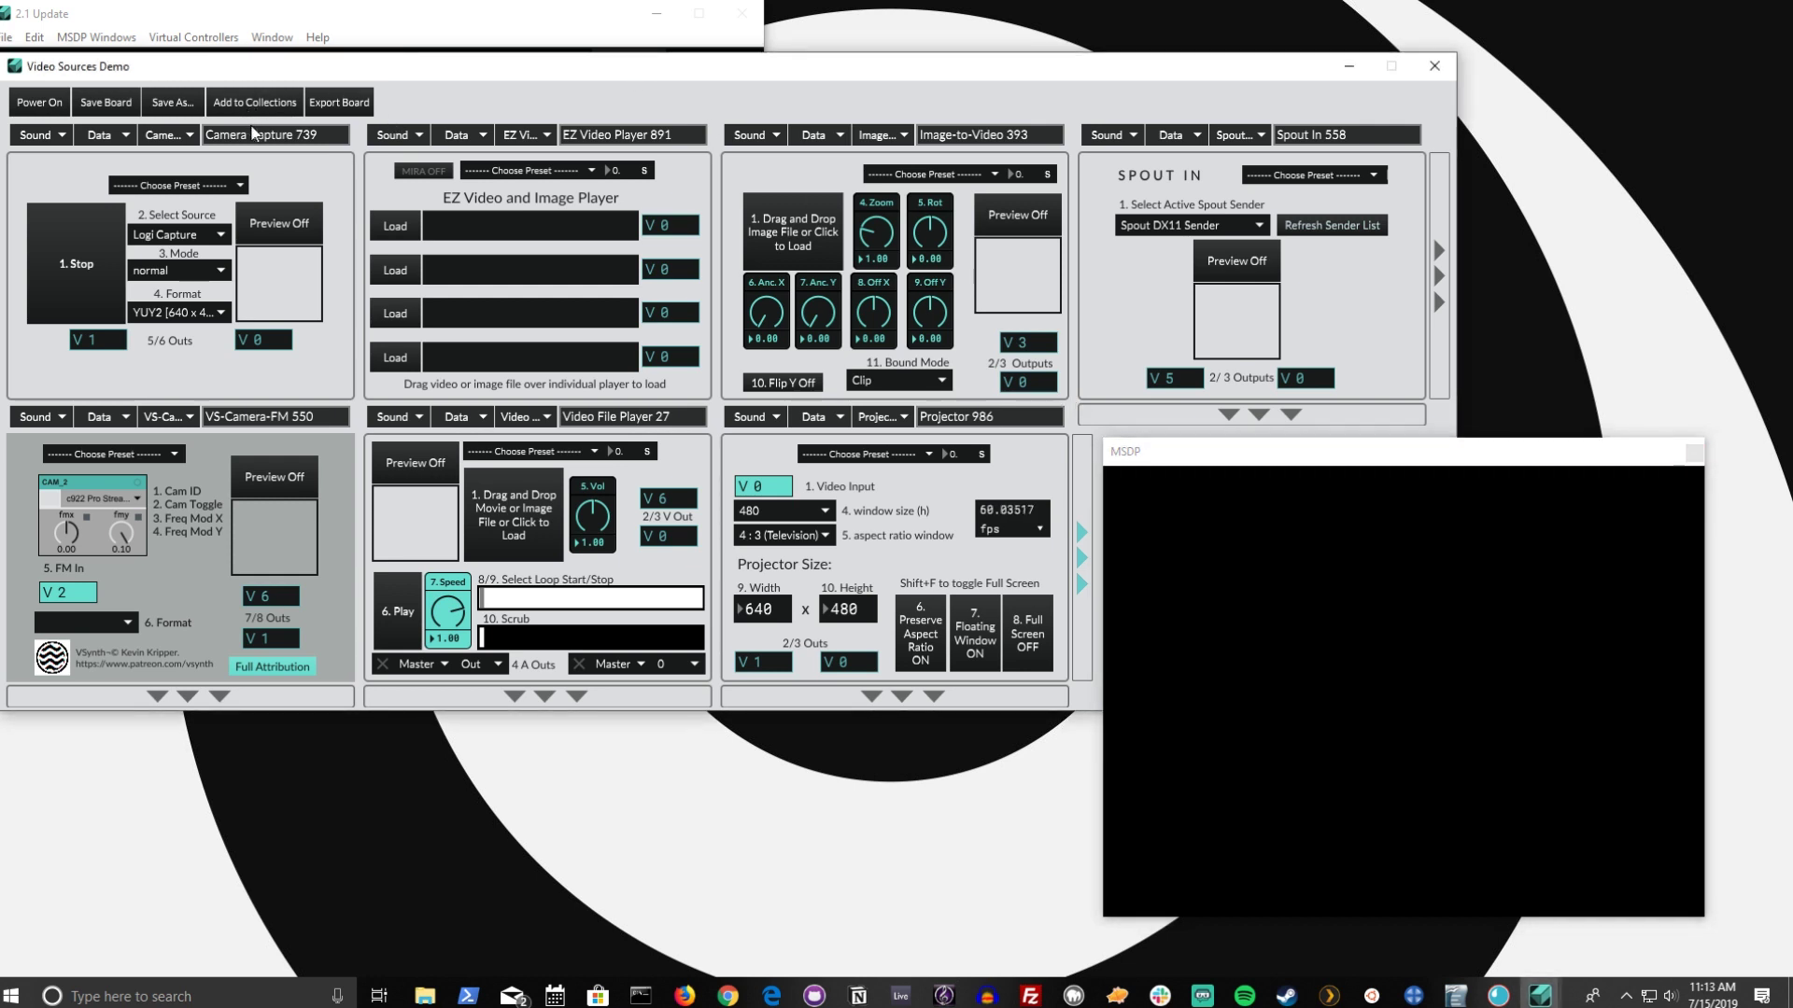
pyautogui.click(168, 135)
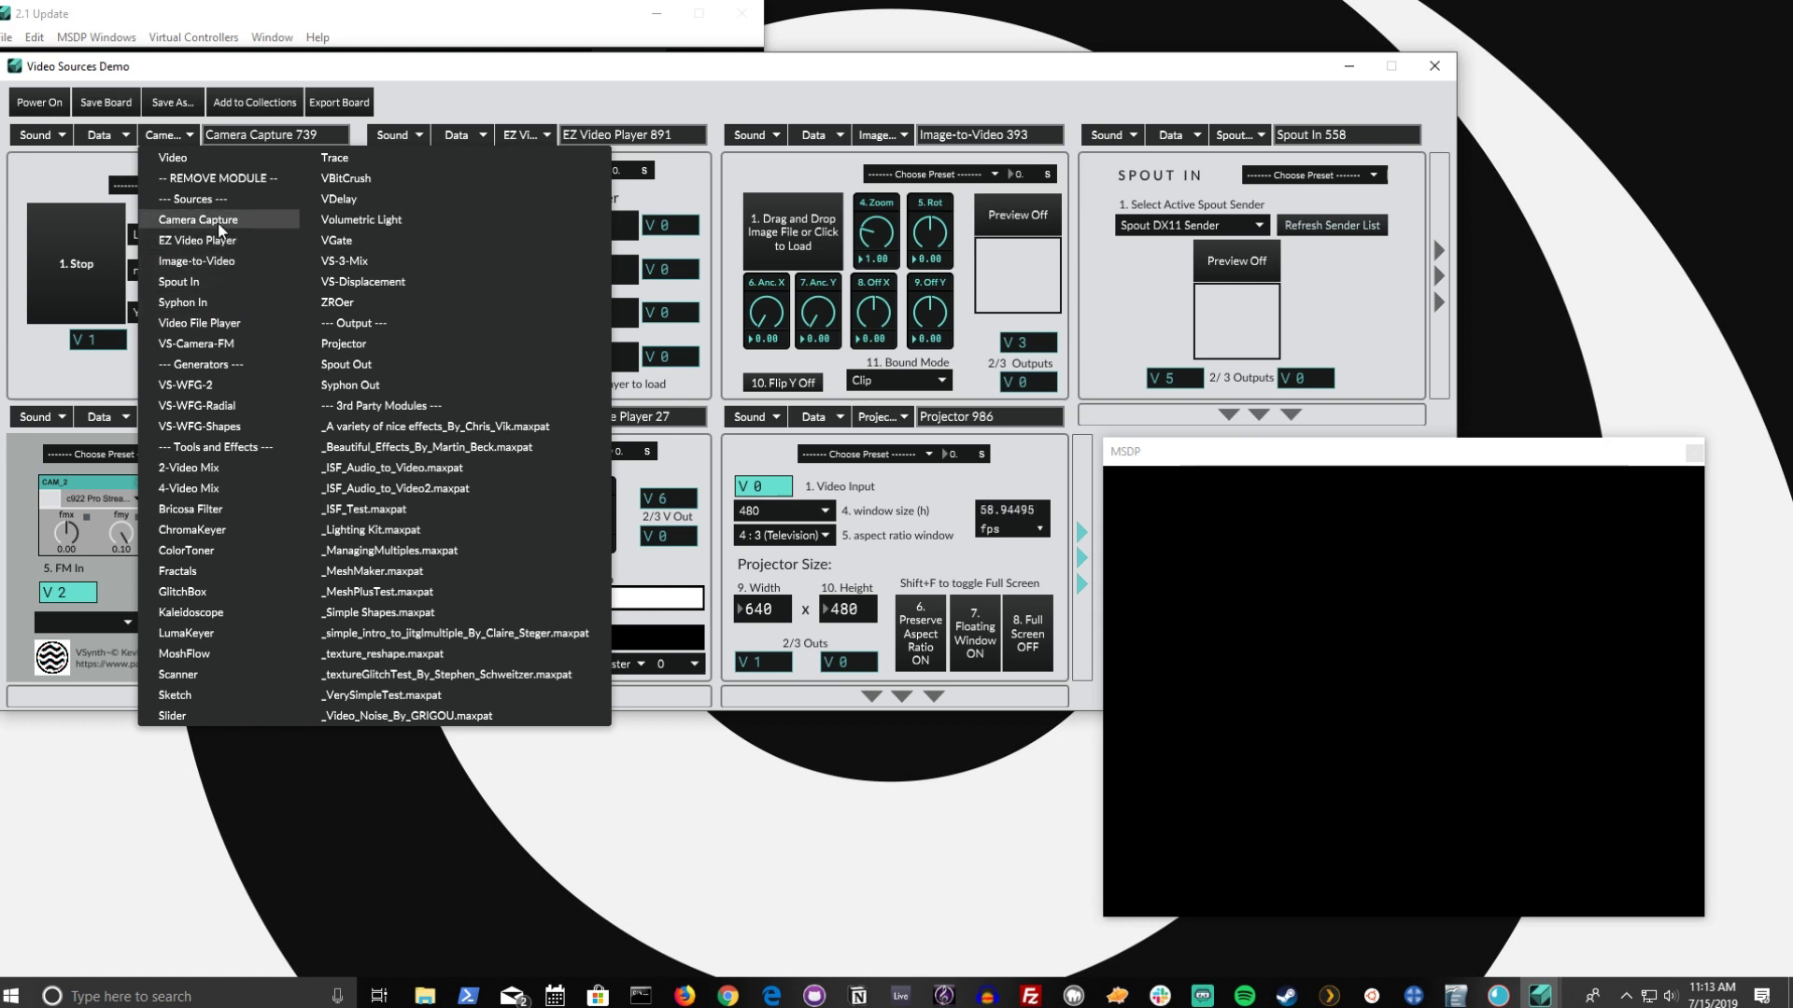
pyautogui.click(207, 277)
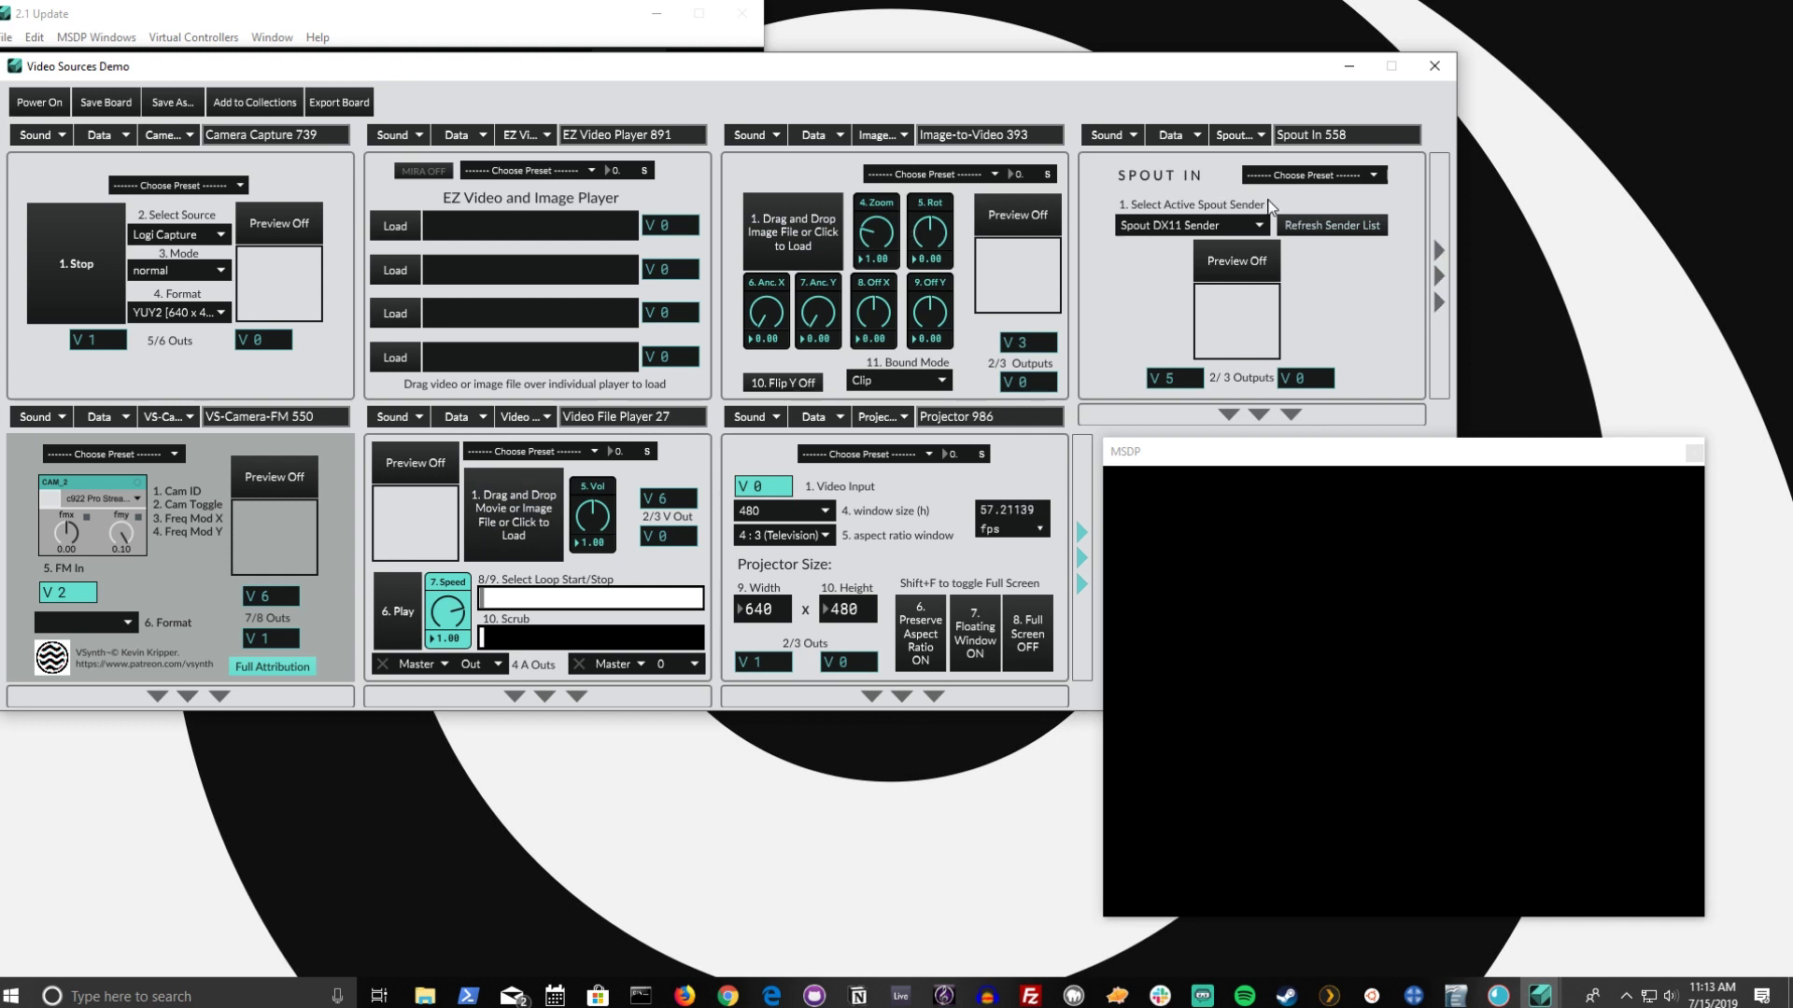
pyautogui.click(1223, 140)
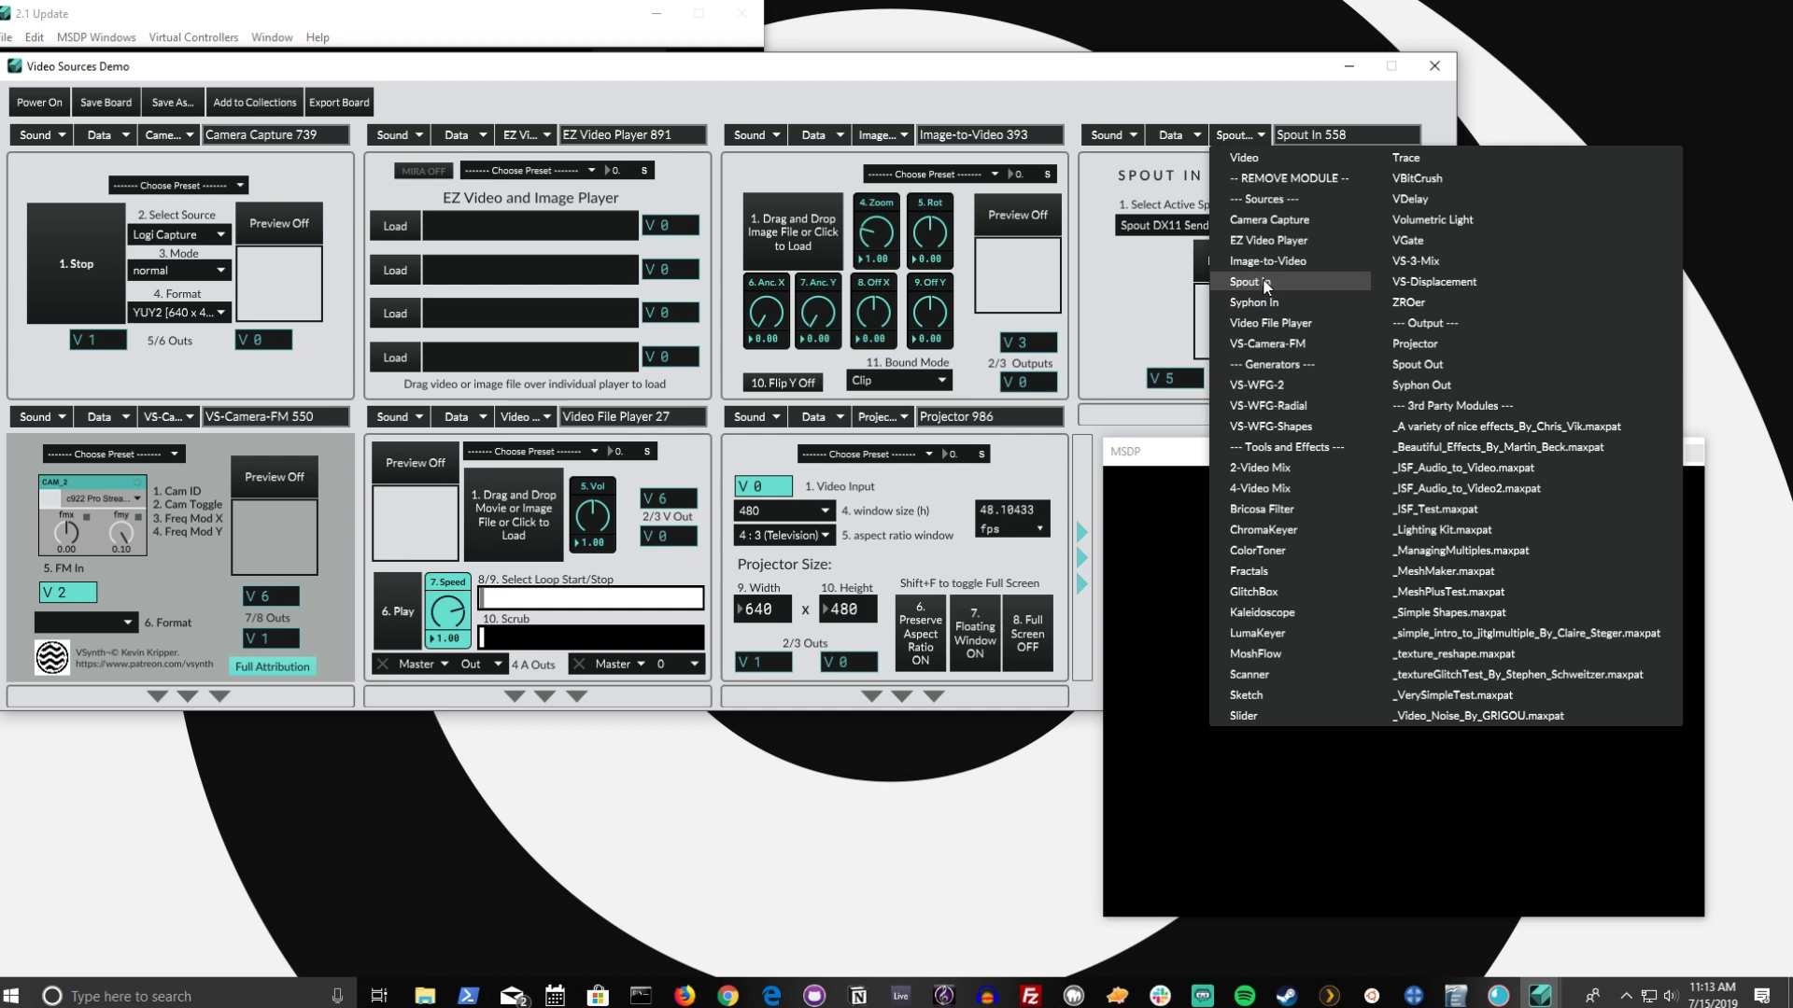
pyautogui.click(1163, 301)
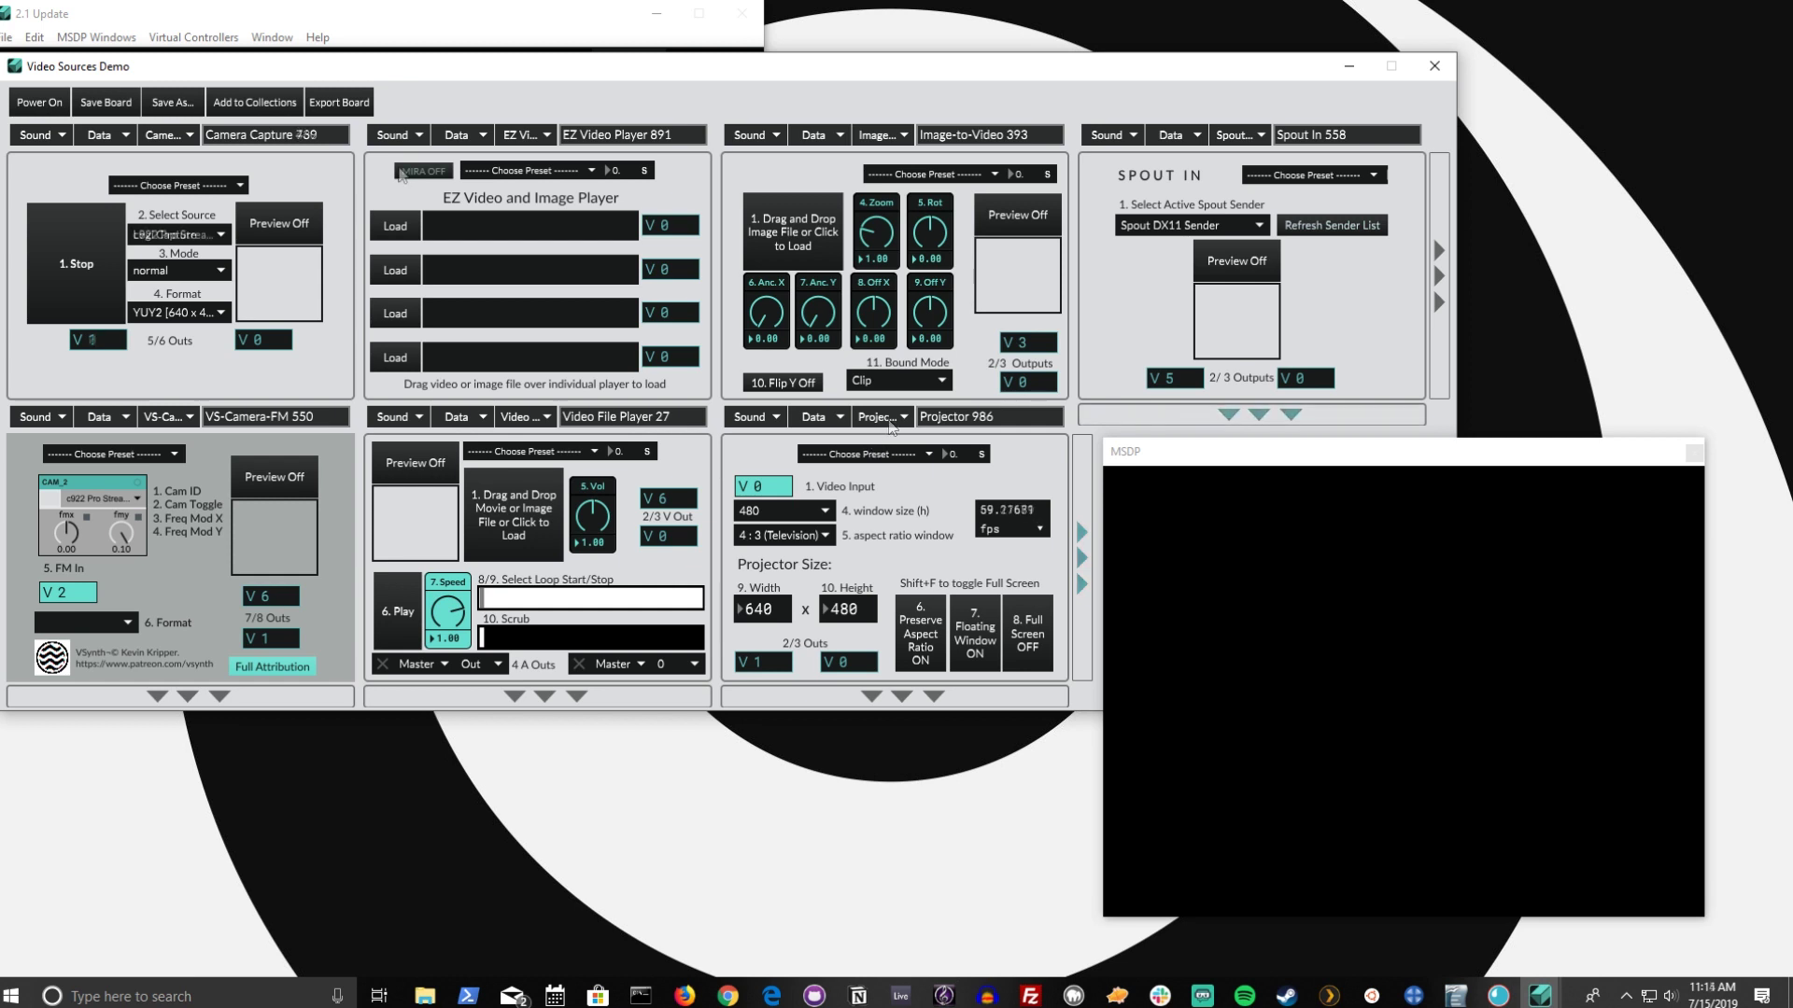
pyautogui.click(171, 138)
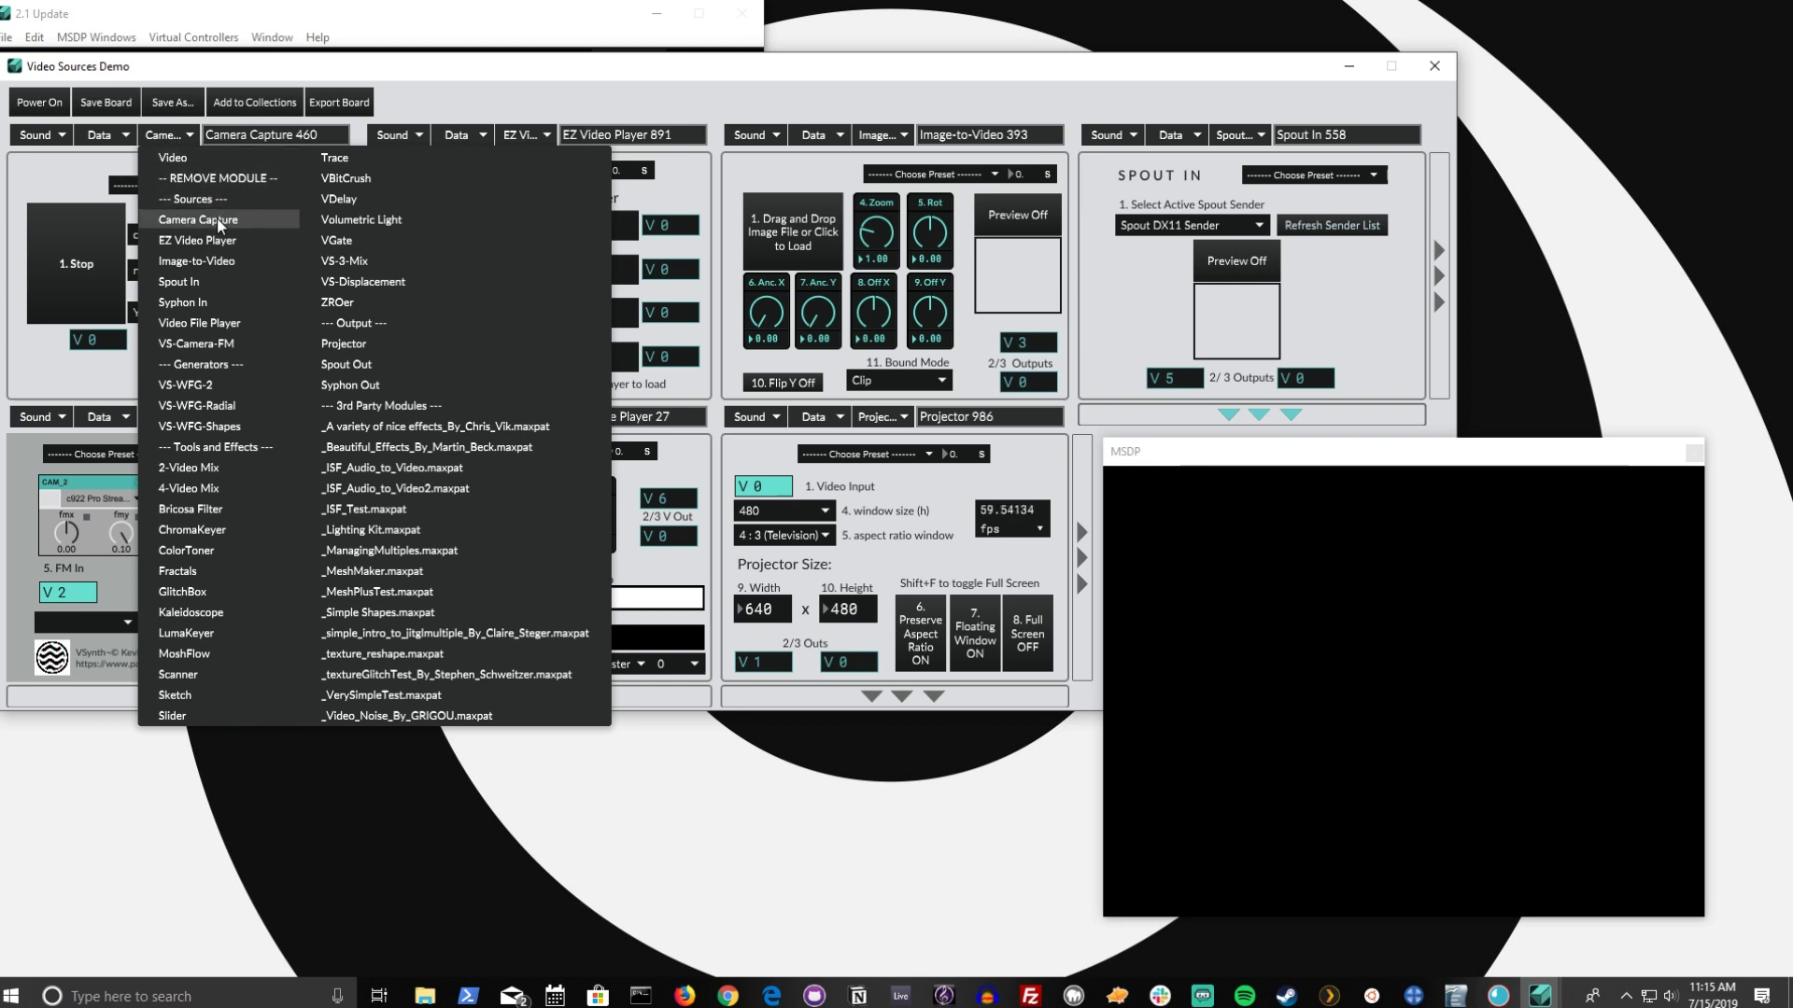
pyautogui.click(90, 206)
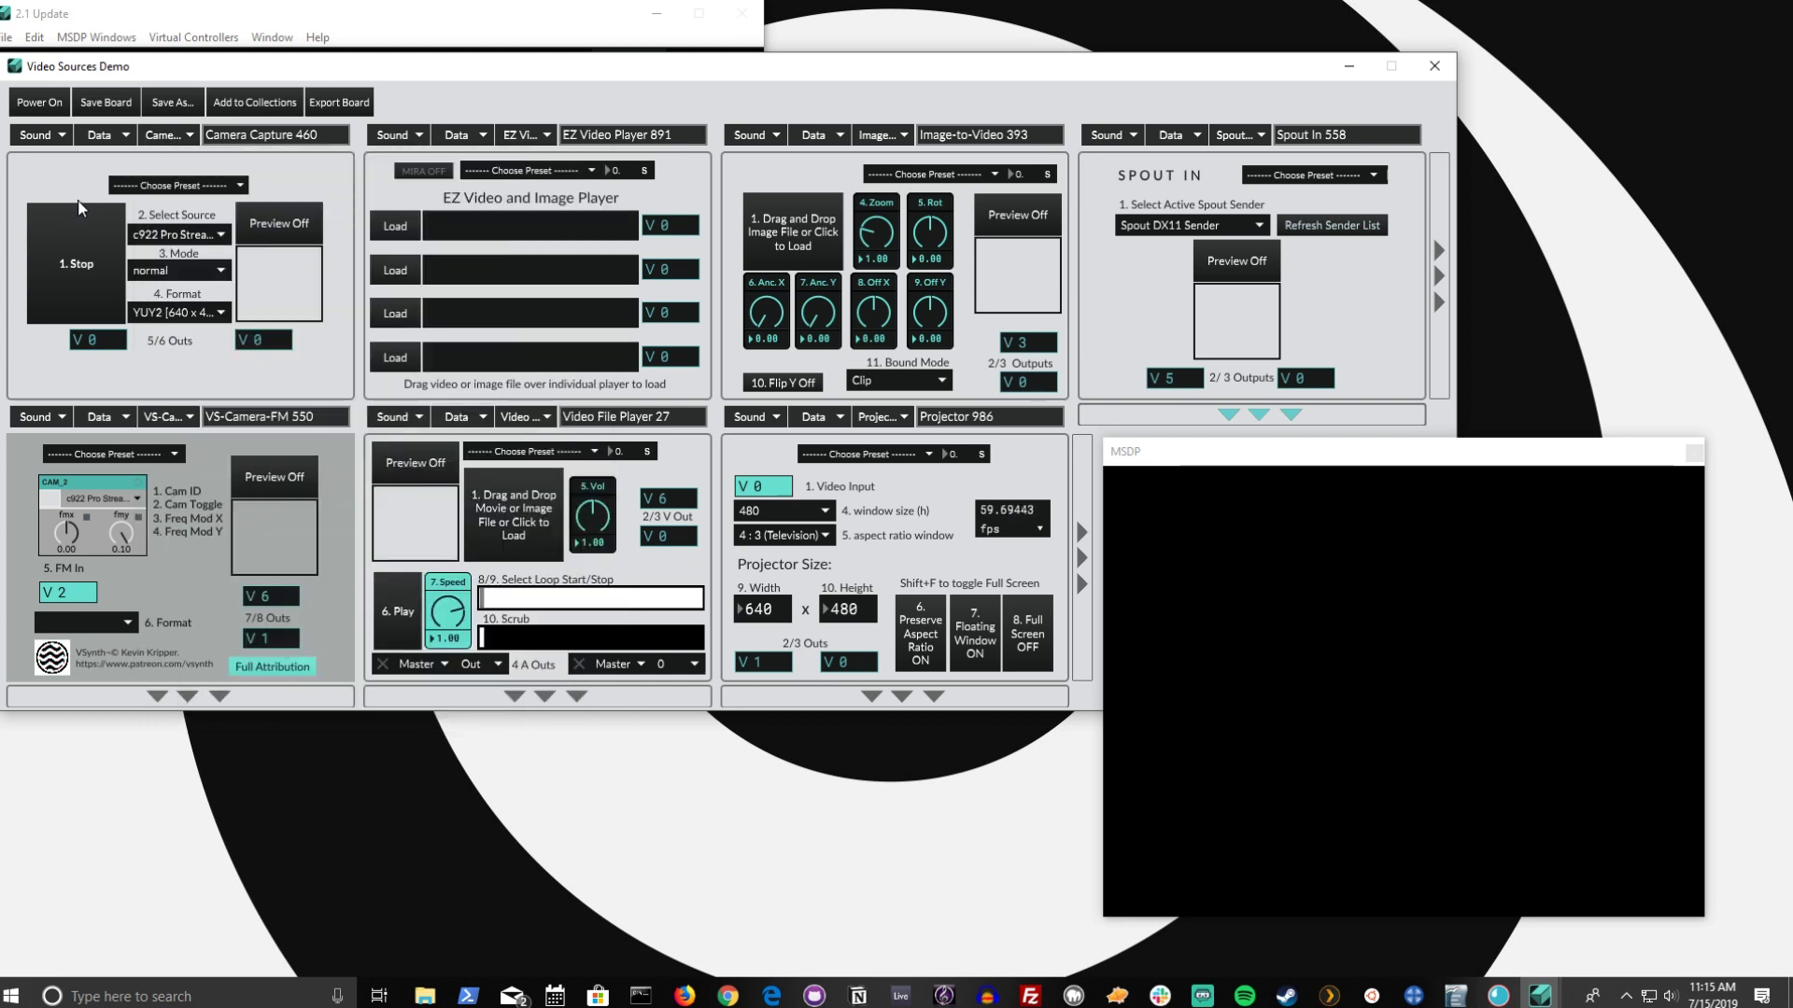
# Step: Set the Camera Capture module's source to c922 Pro Stream Webcam and turn on its preview
pyautogui.click(202, 239)
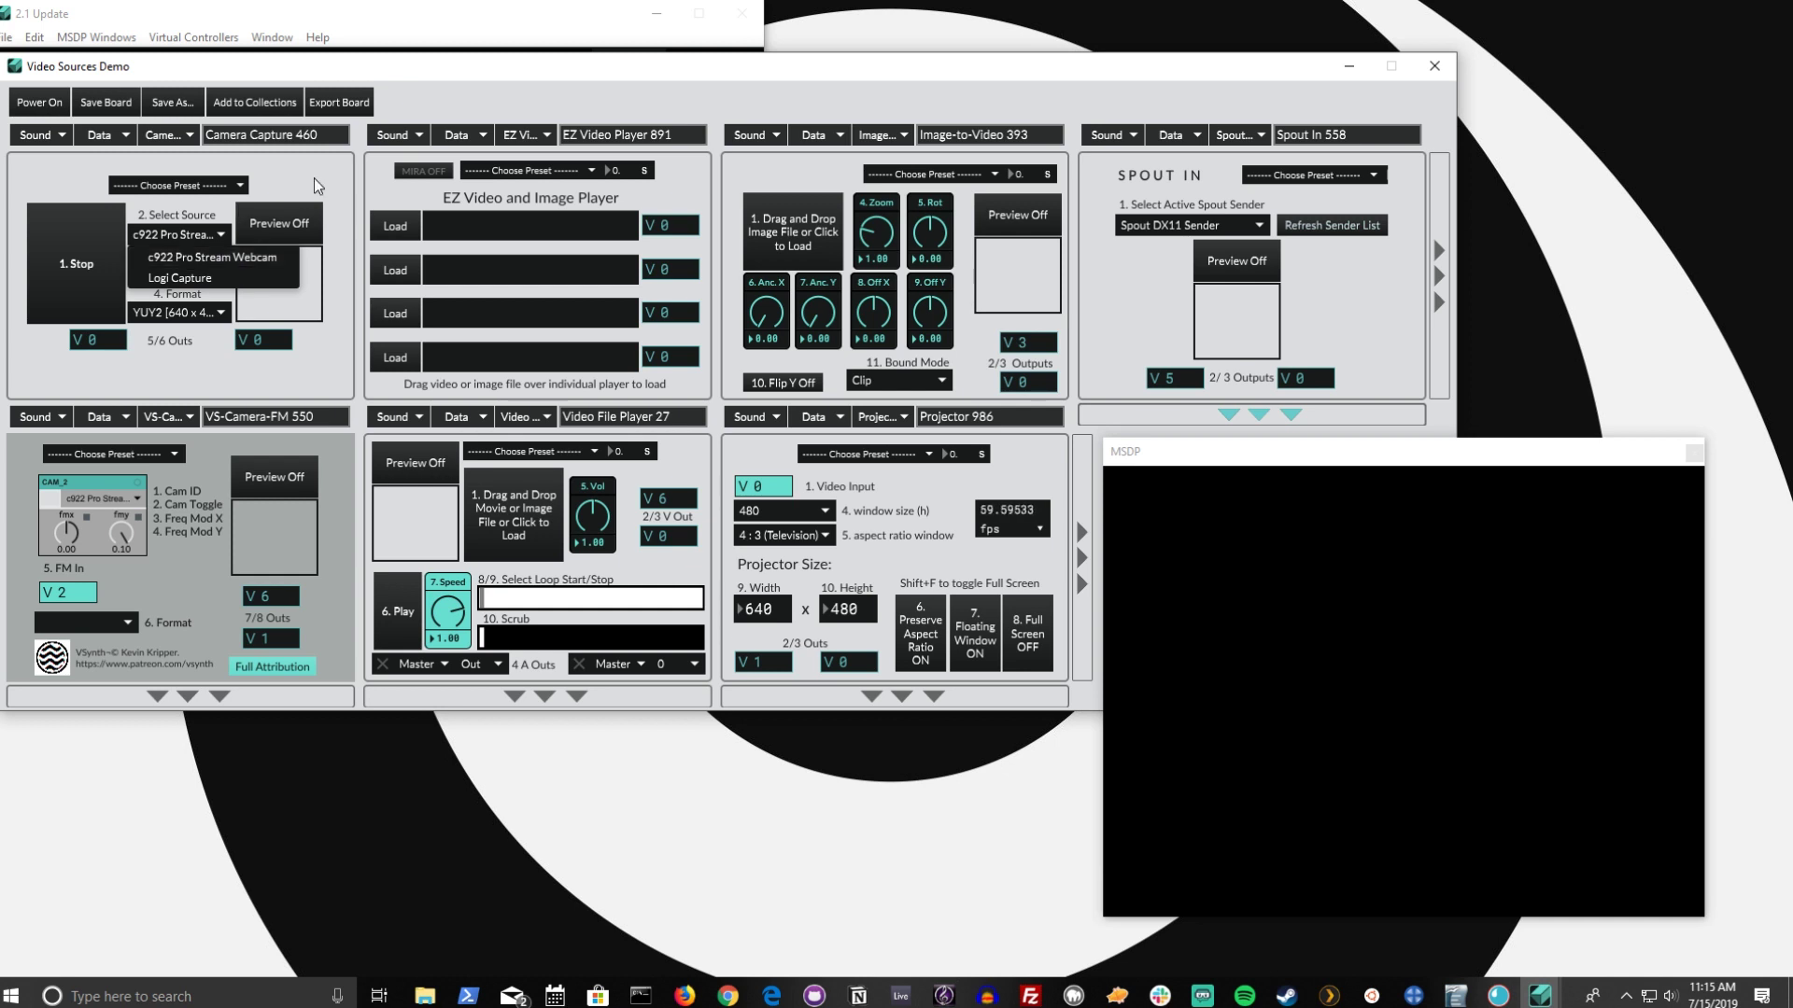
pyautogui.click(173, 256)
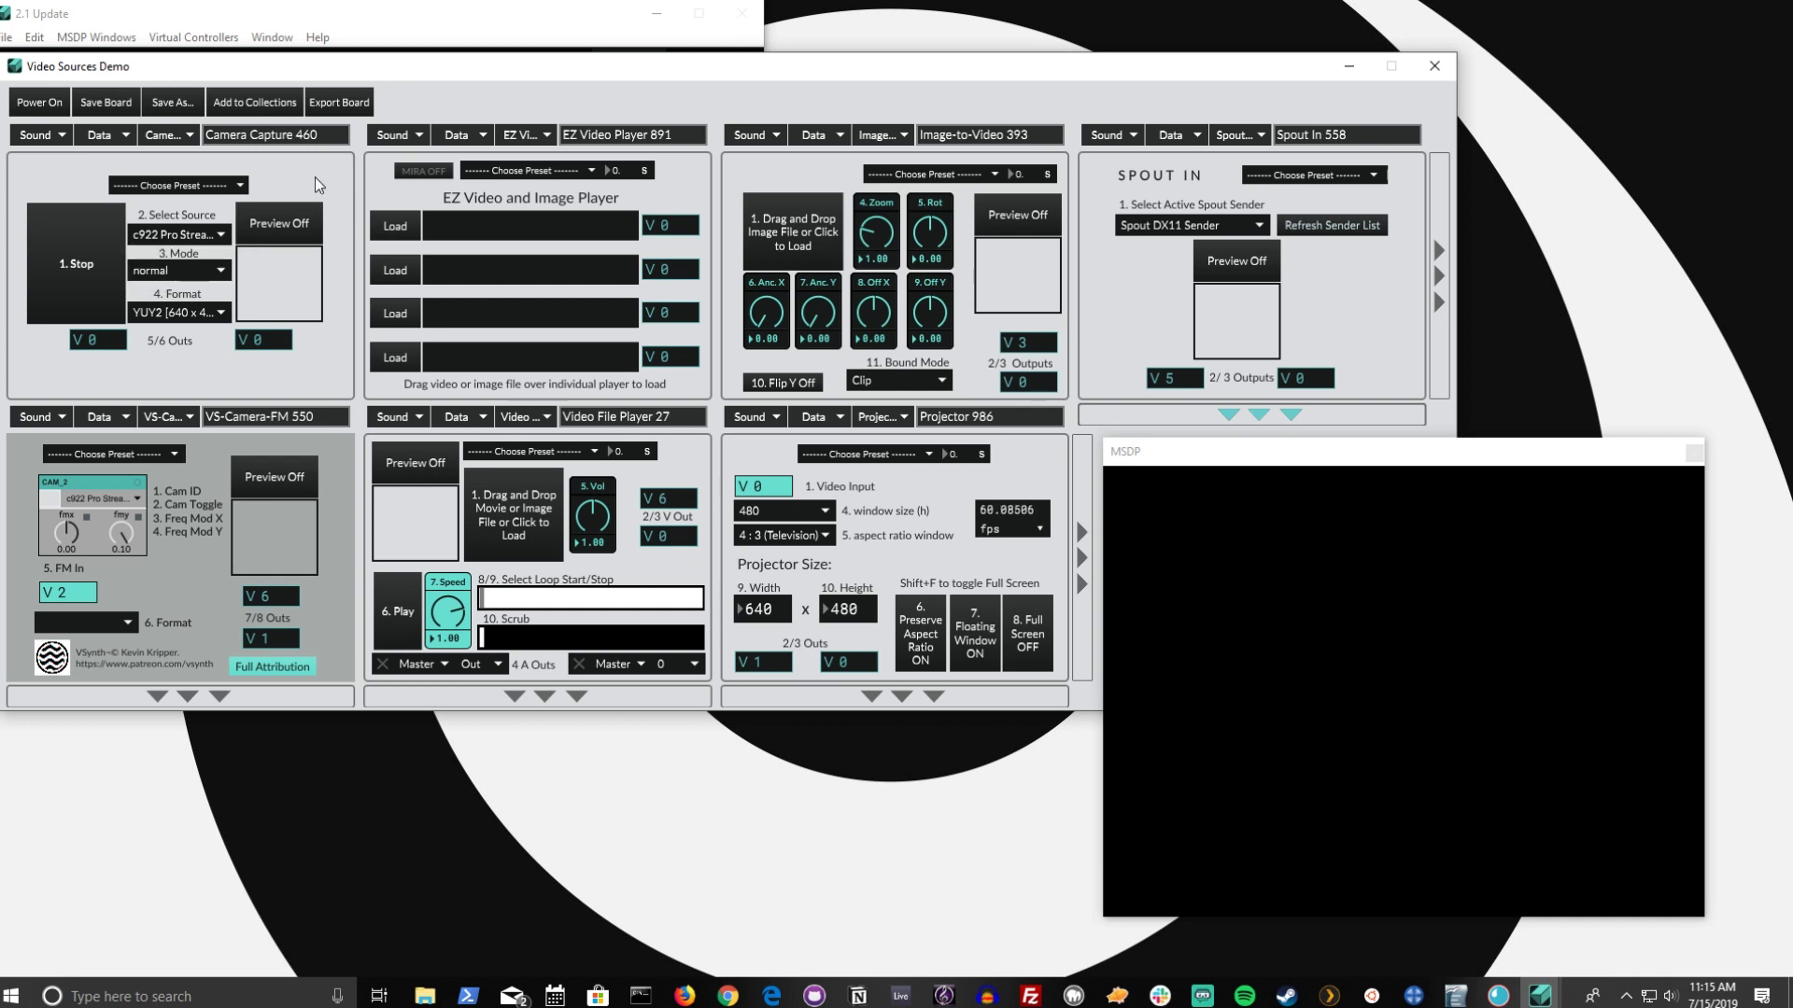
pyautogui.click(261, 224)
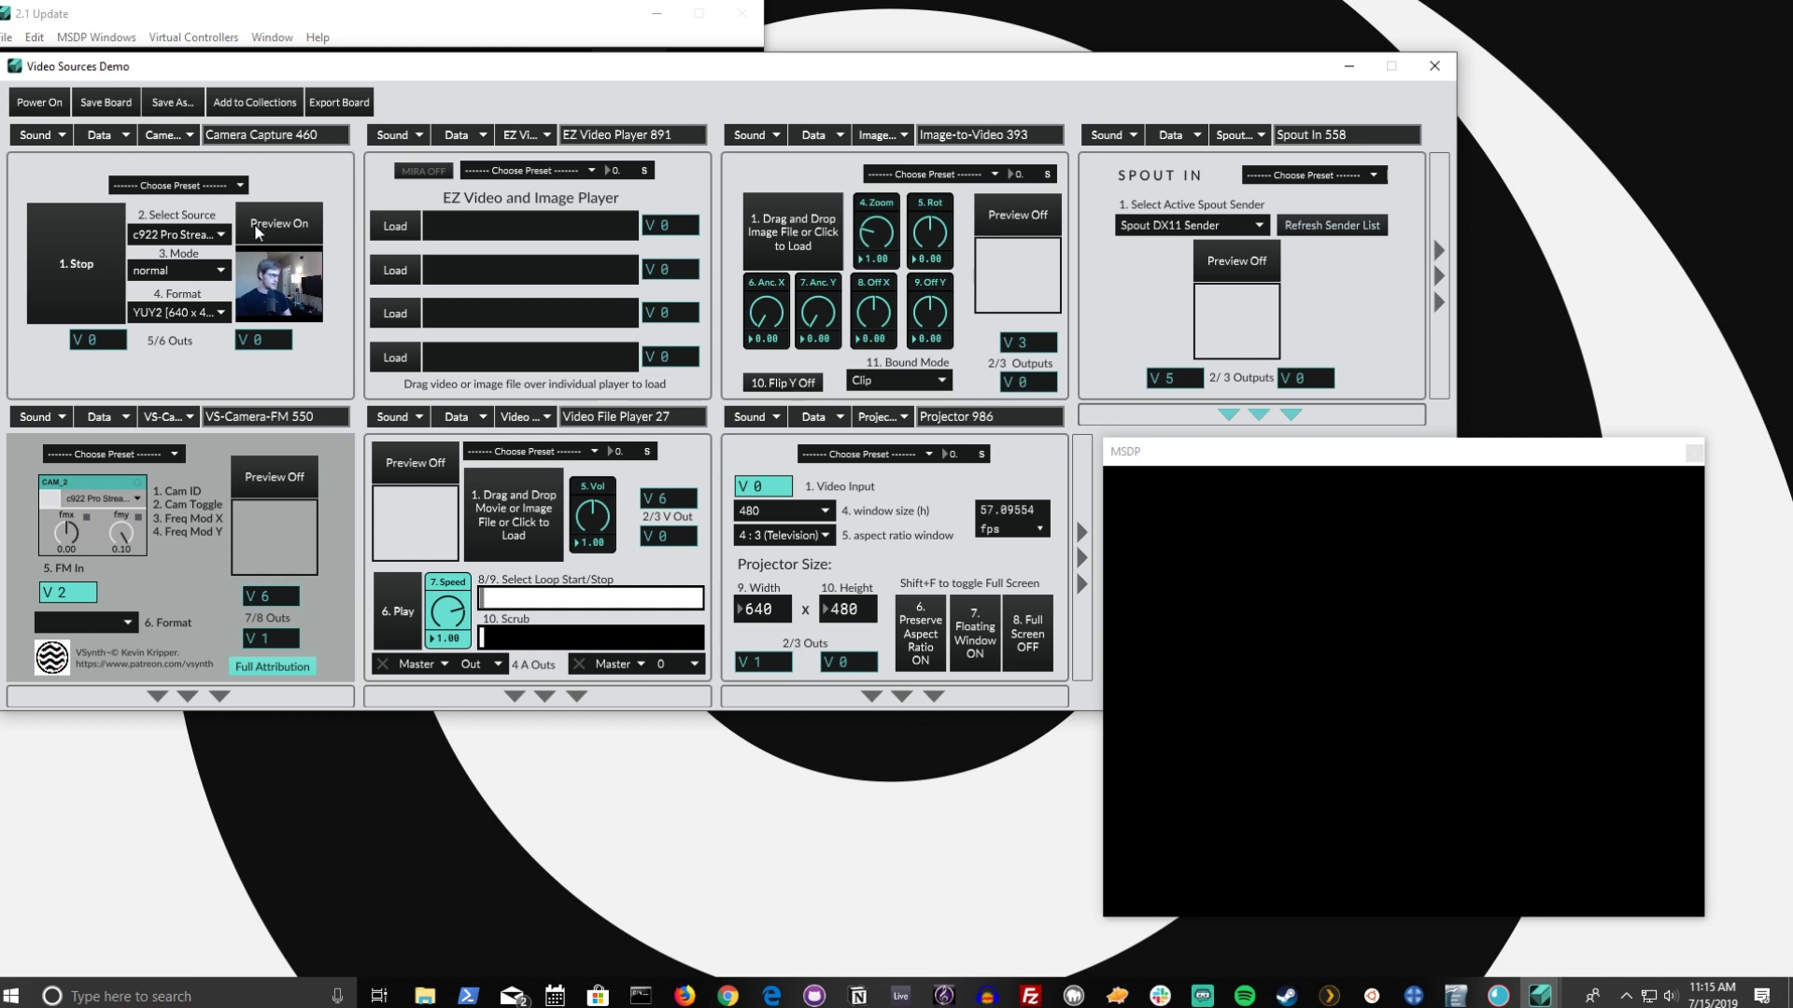
# Step: Set the Camera Capture mode to mirror L <> R and look through its list of capture formats
pyautogui.click(154, 272)
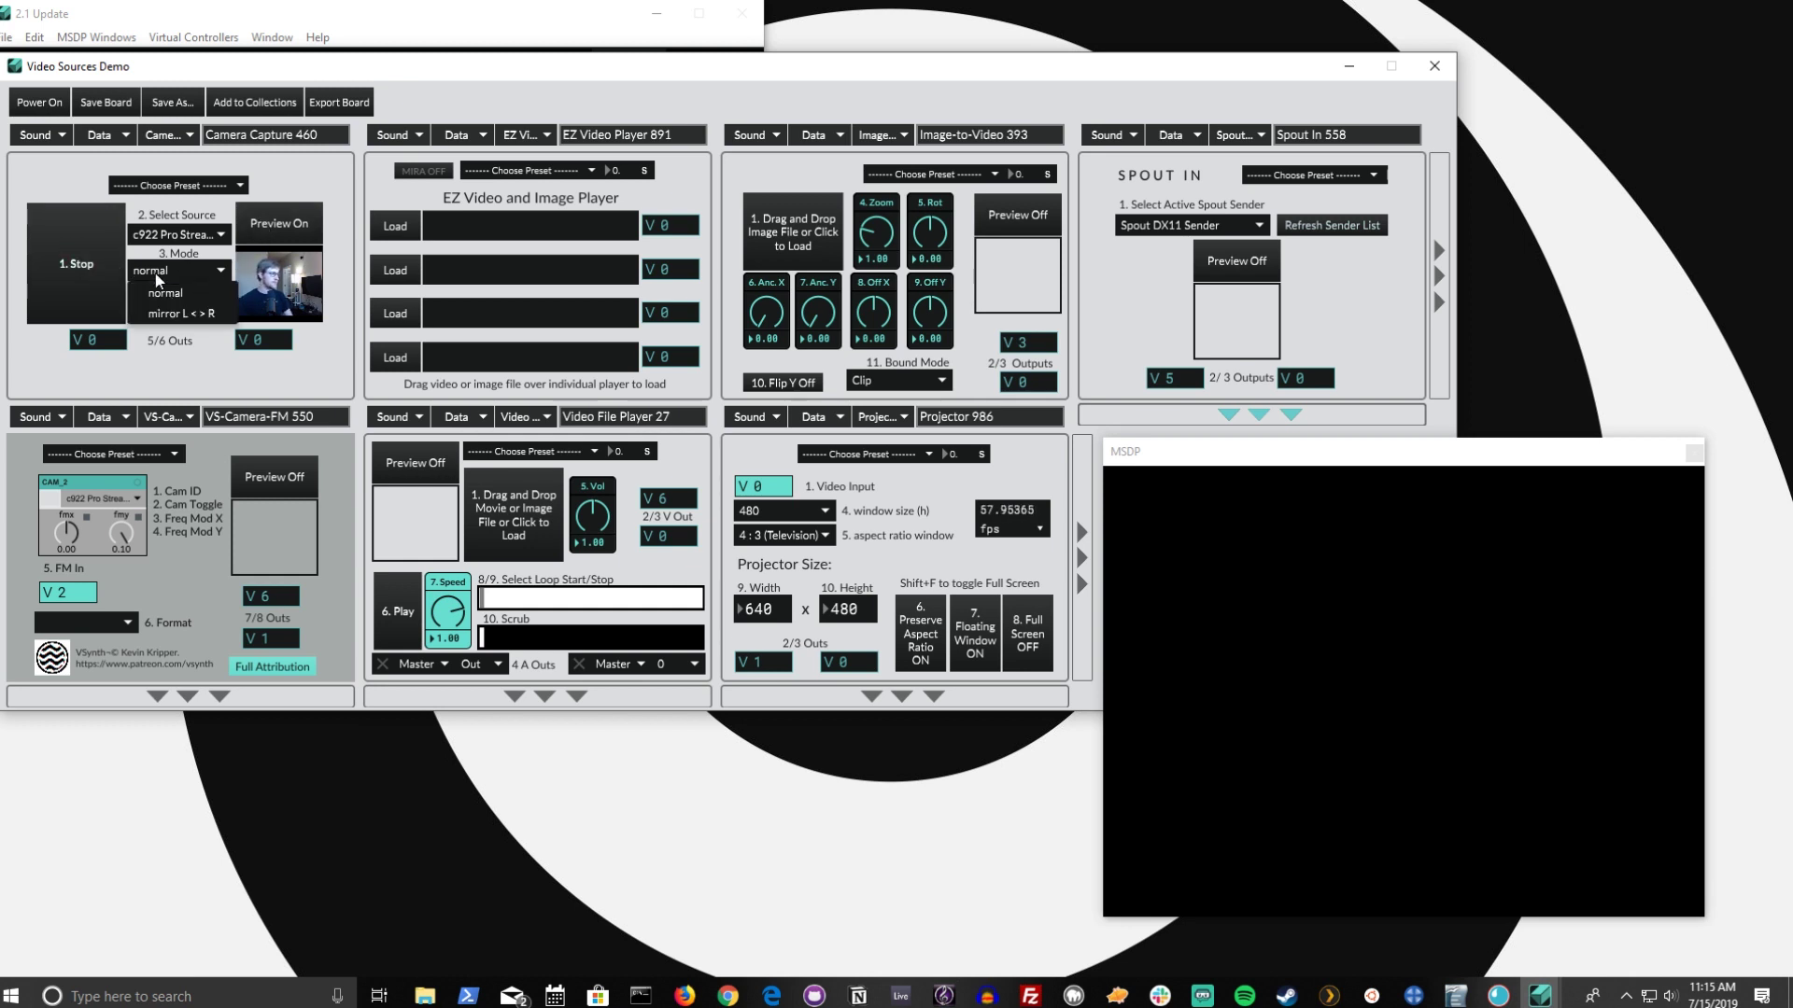
pyautogui.click(187, 314)
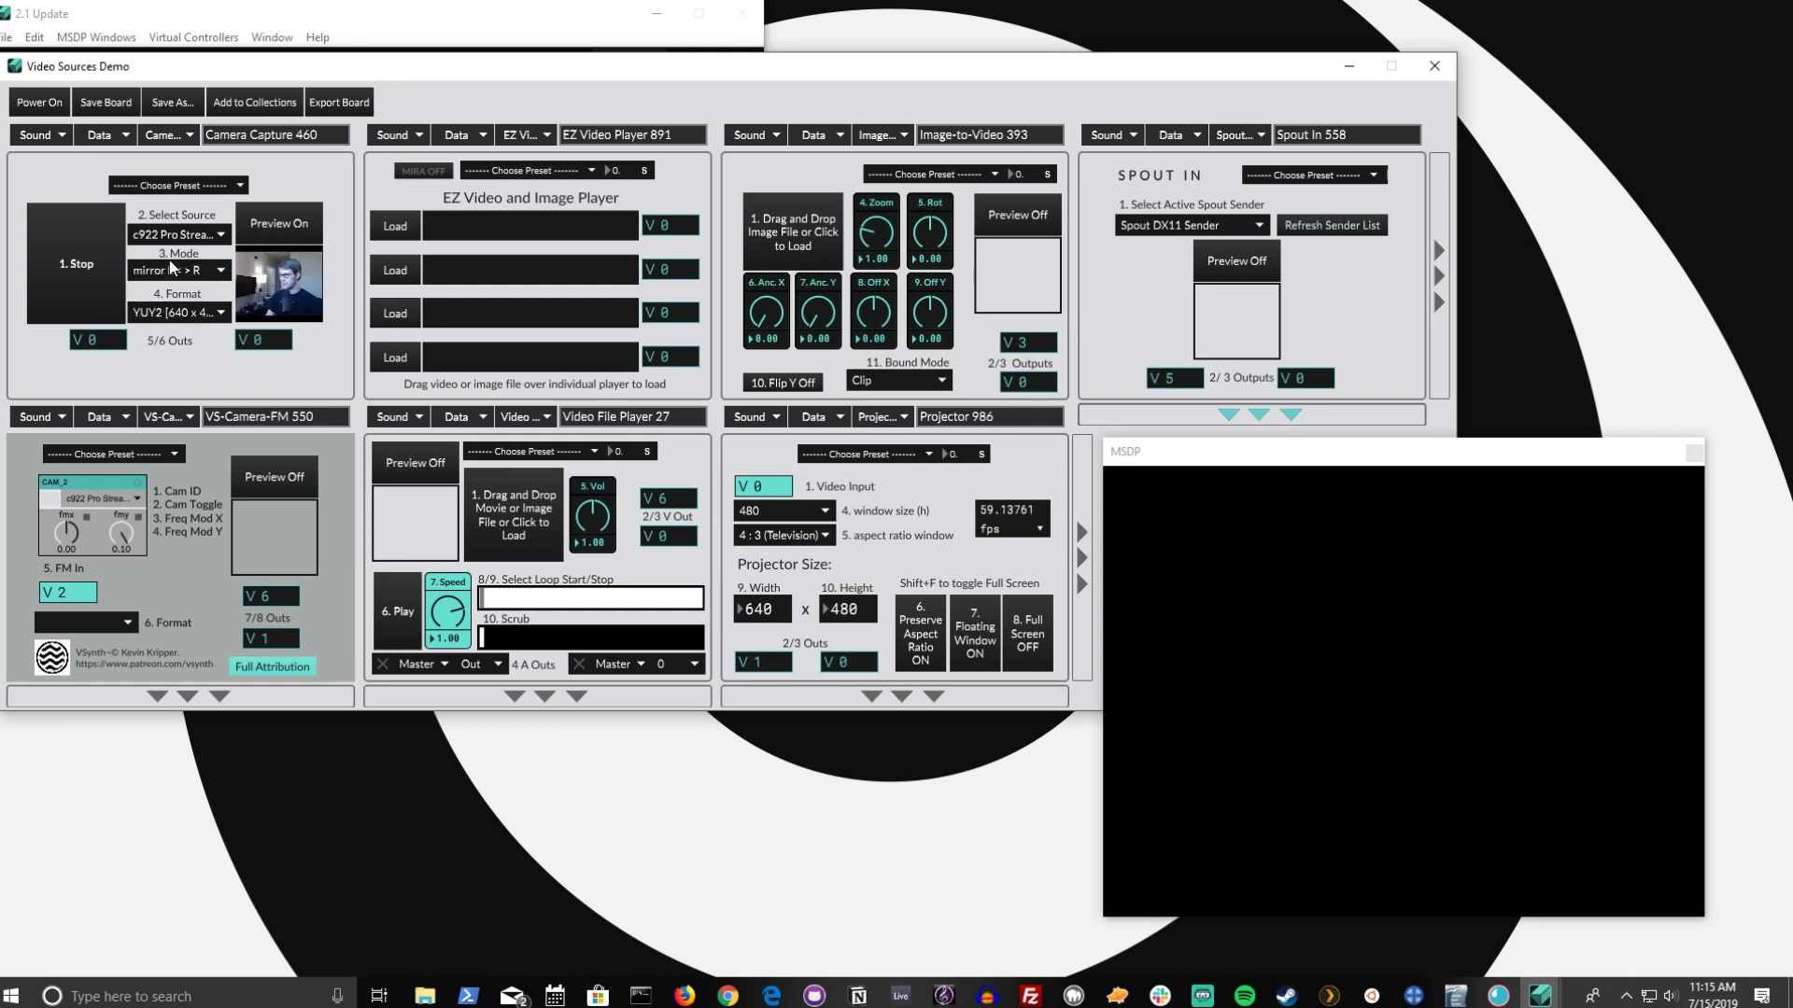
pyautogui.click(195, 321)
pyautogui.scroll(-1, 194, 321)
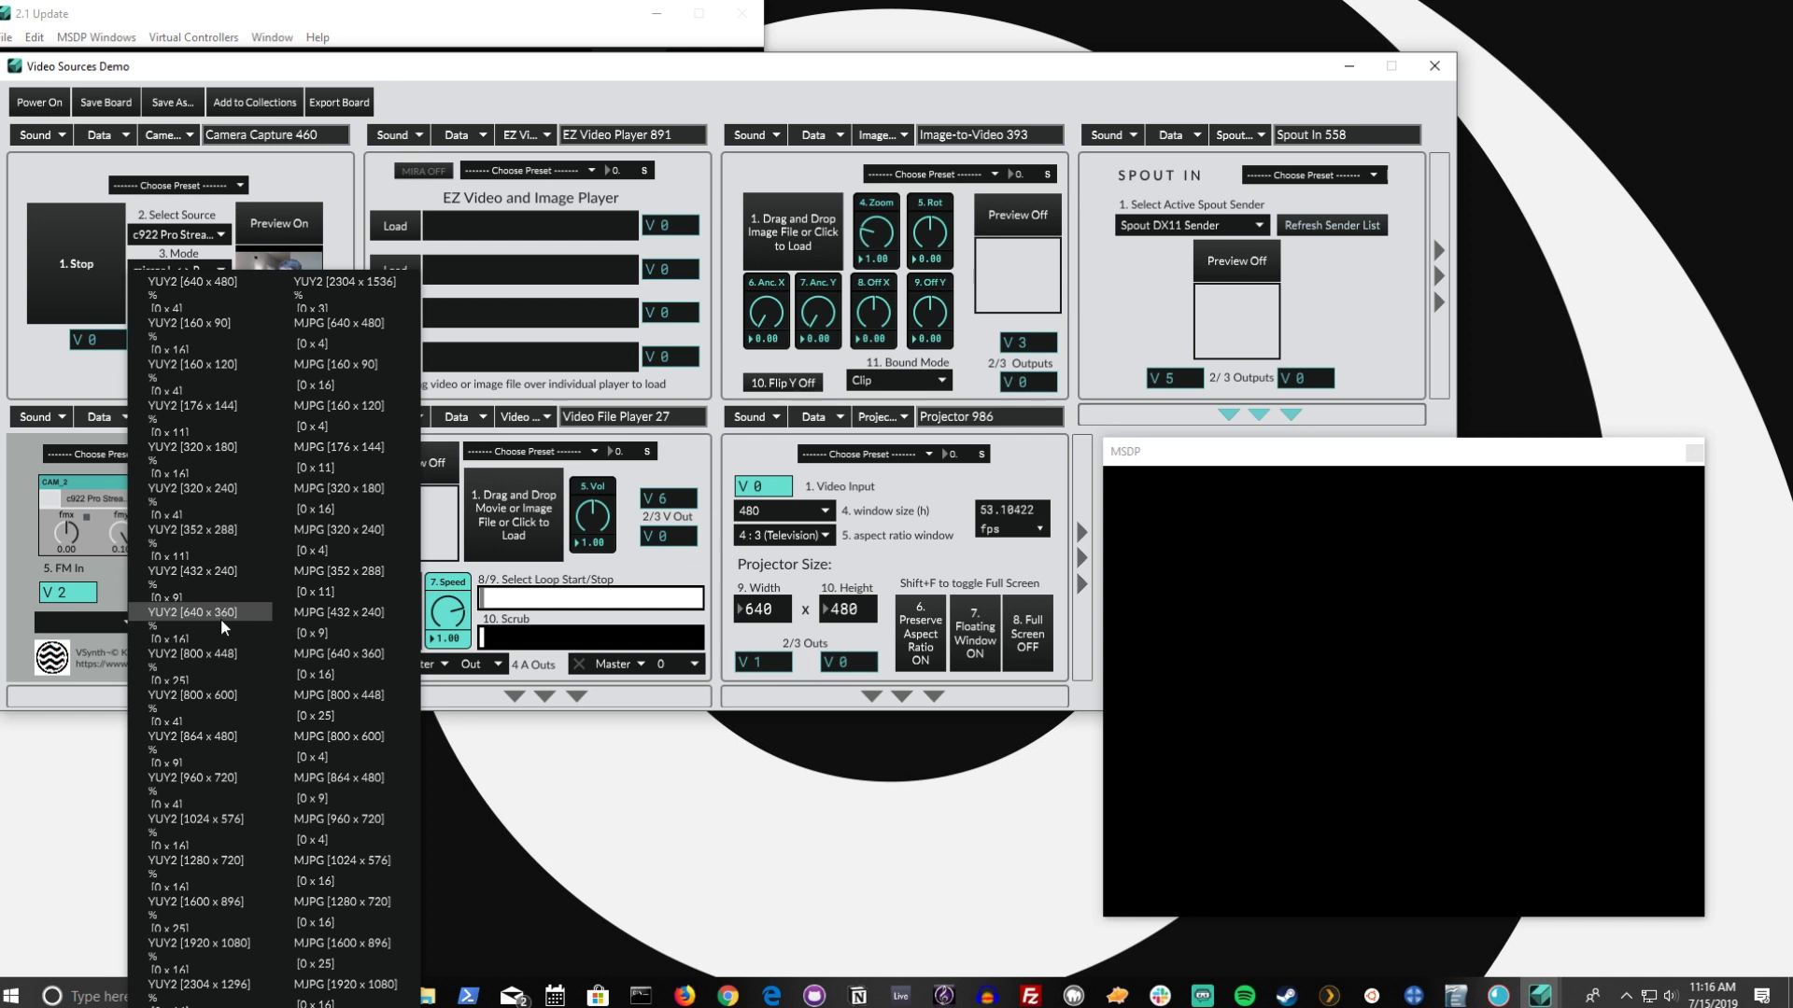
pyautogui.click(312, 183)
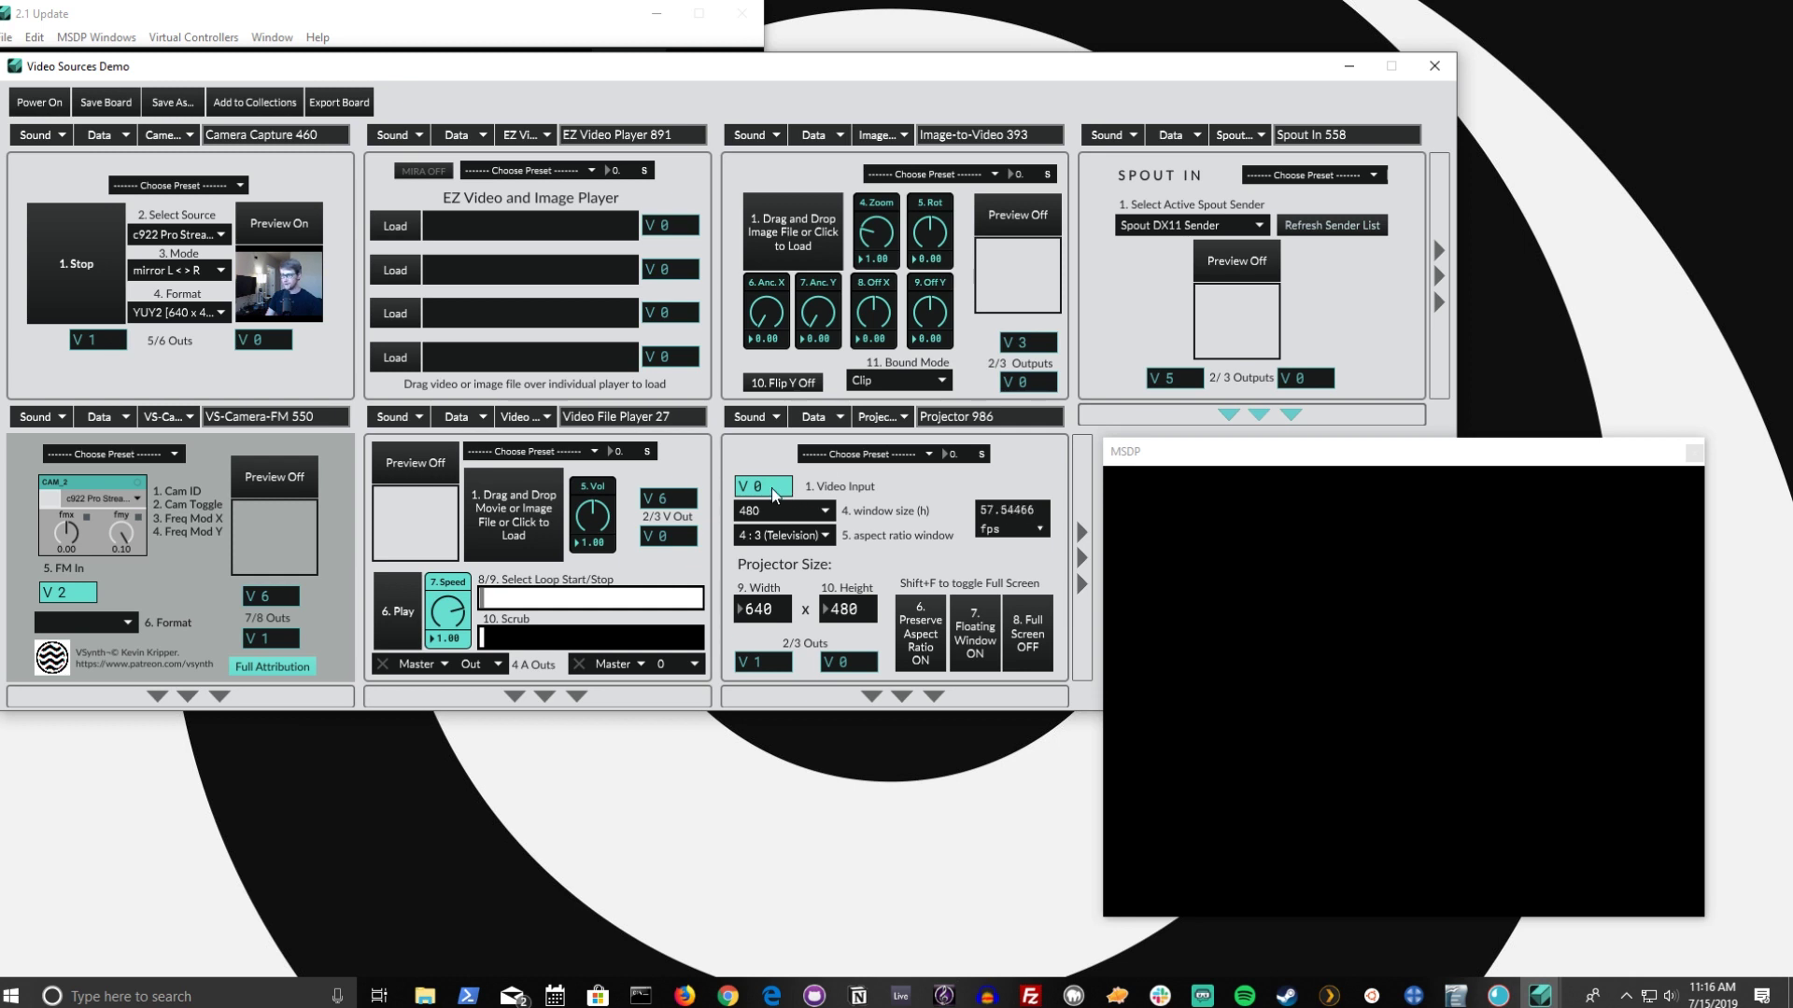
# Step: Set the Projector's video input to V 1 and switch the camera between normal and mirror L <> R modes, ending on normal
pyautogui.moveTo(772, 494); pyautogui.dragTo(772, 485)
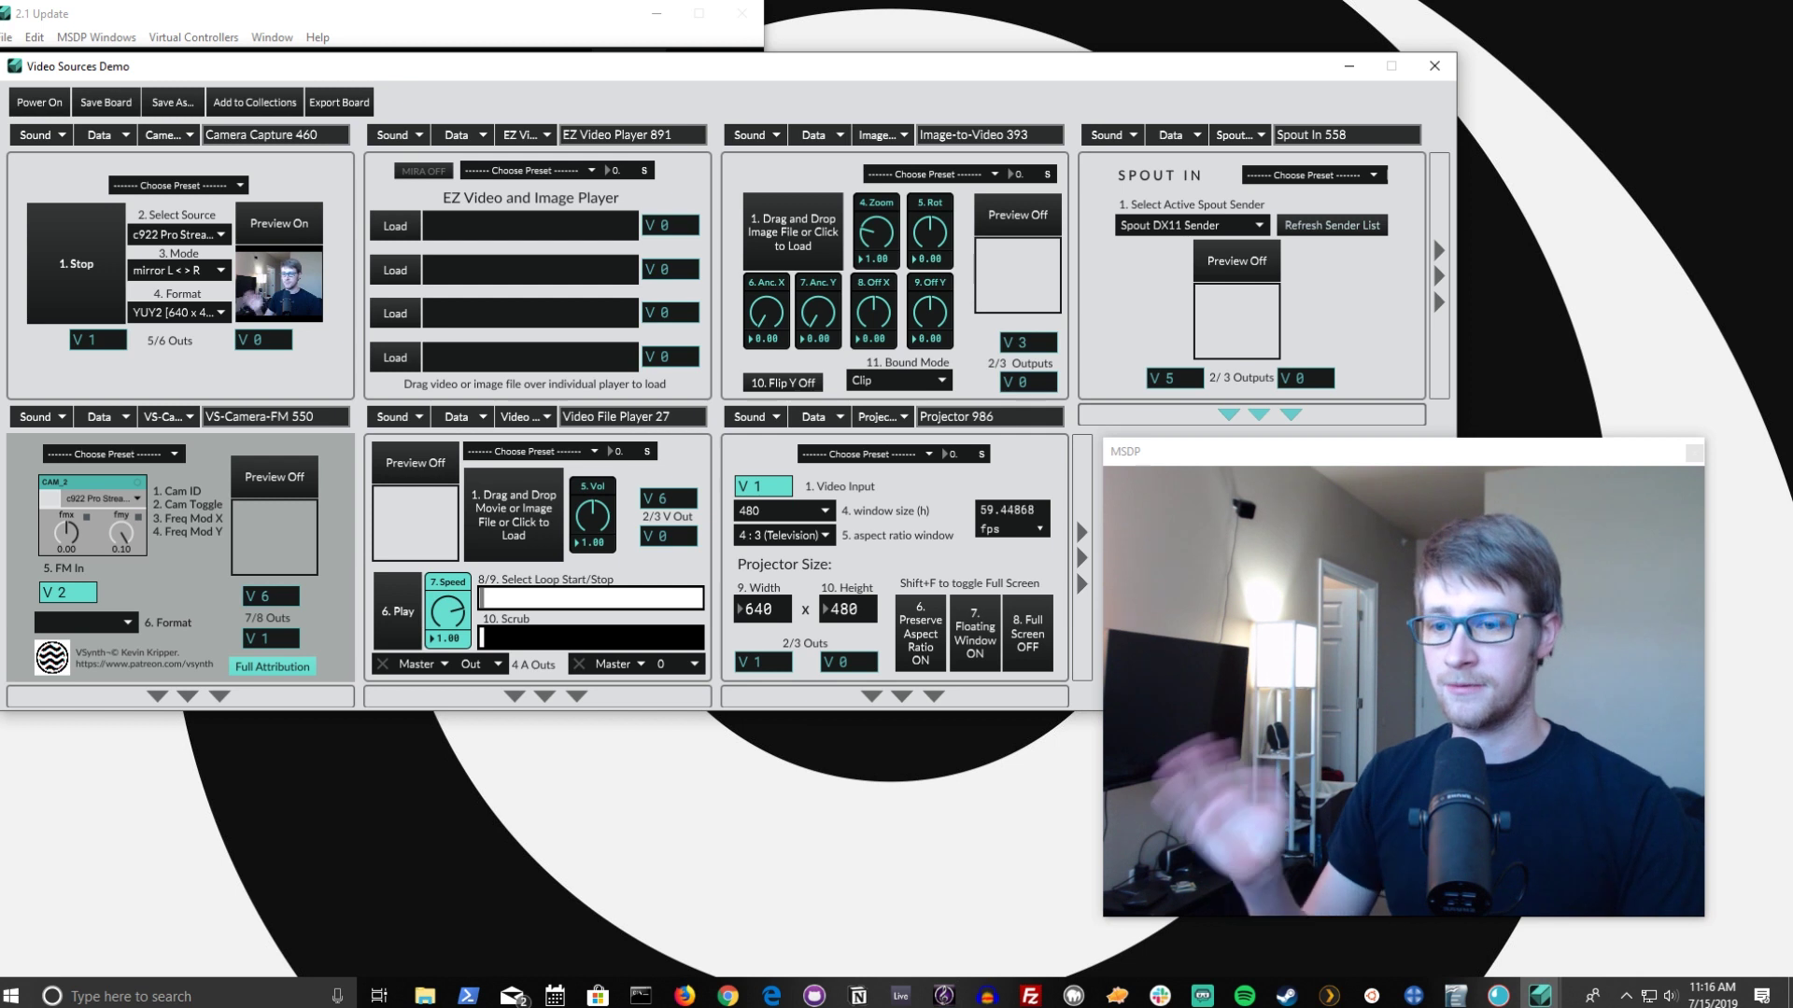
pyautogui.click(207, 280)
pyautogui.click(184, 270)
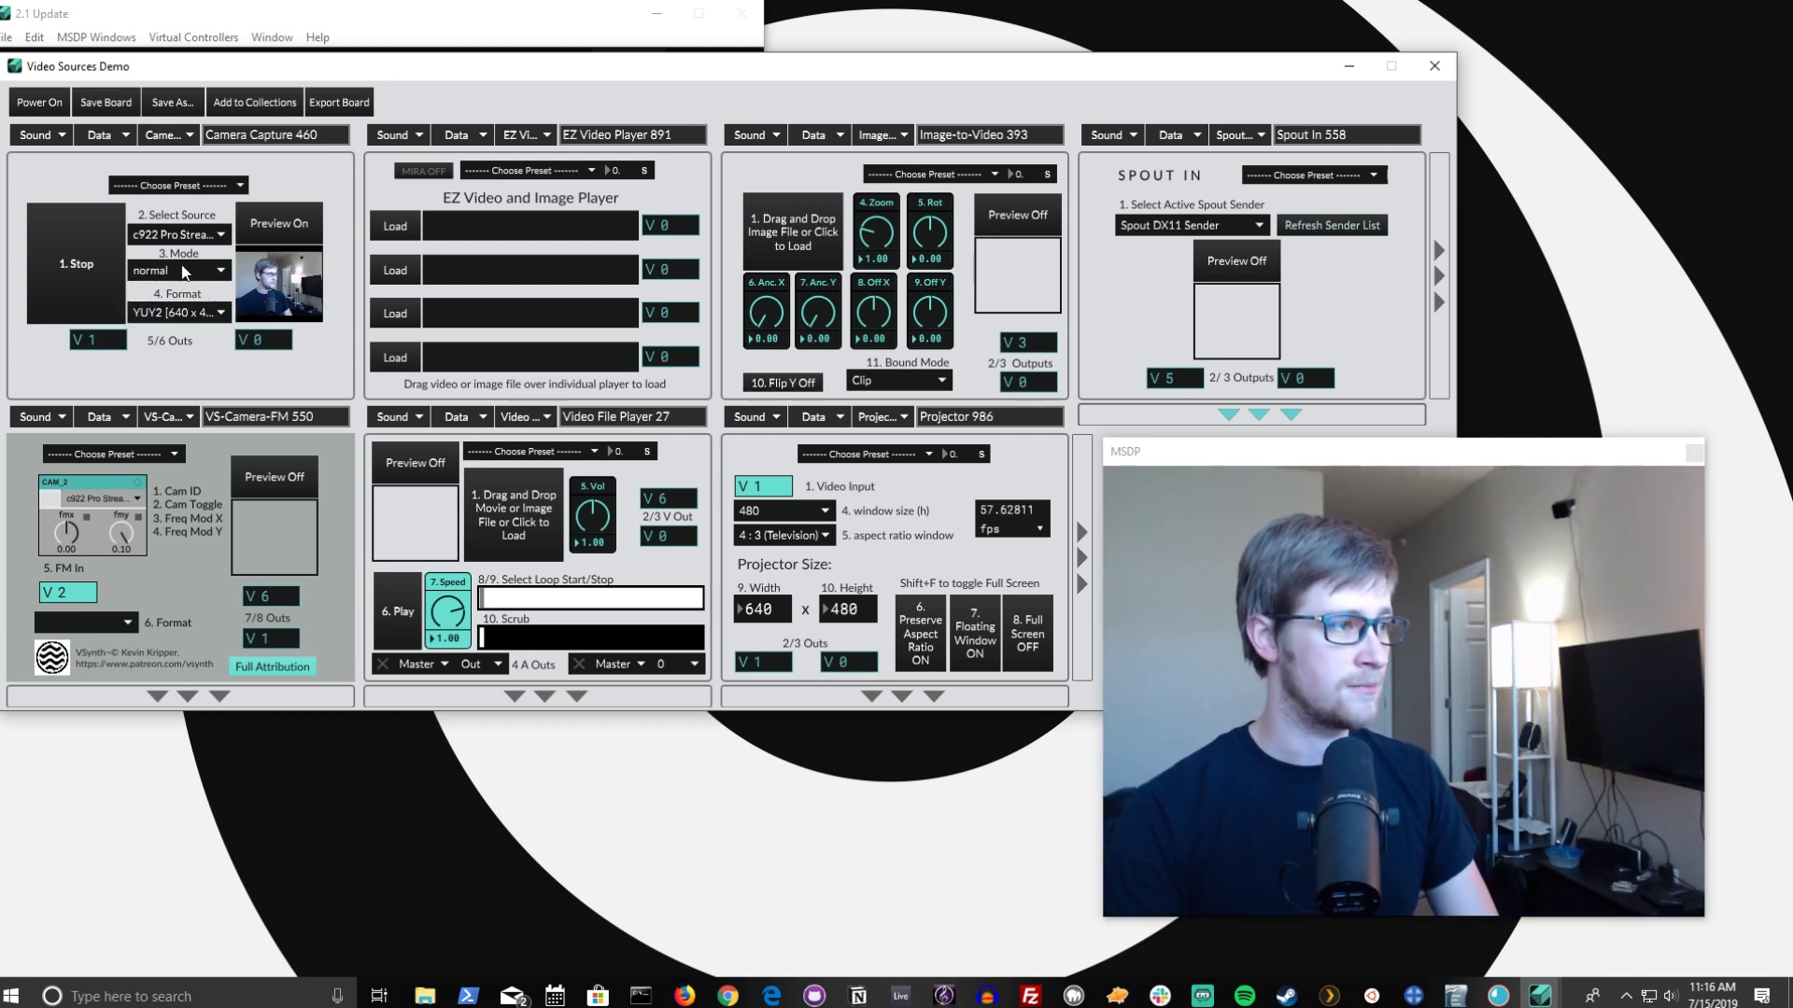
pyautogui.click(184, 270)
pyautogui.click(172, 304)
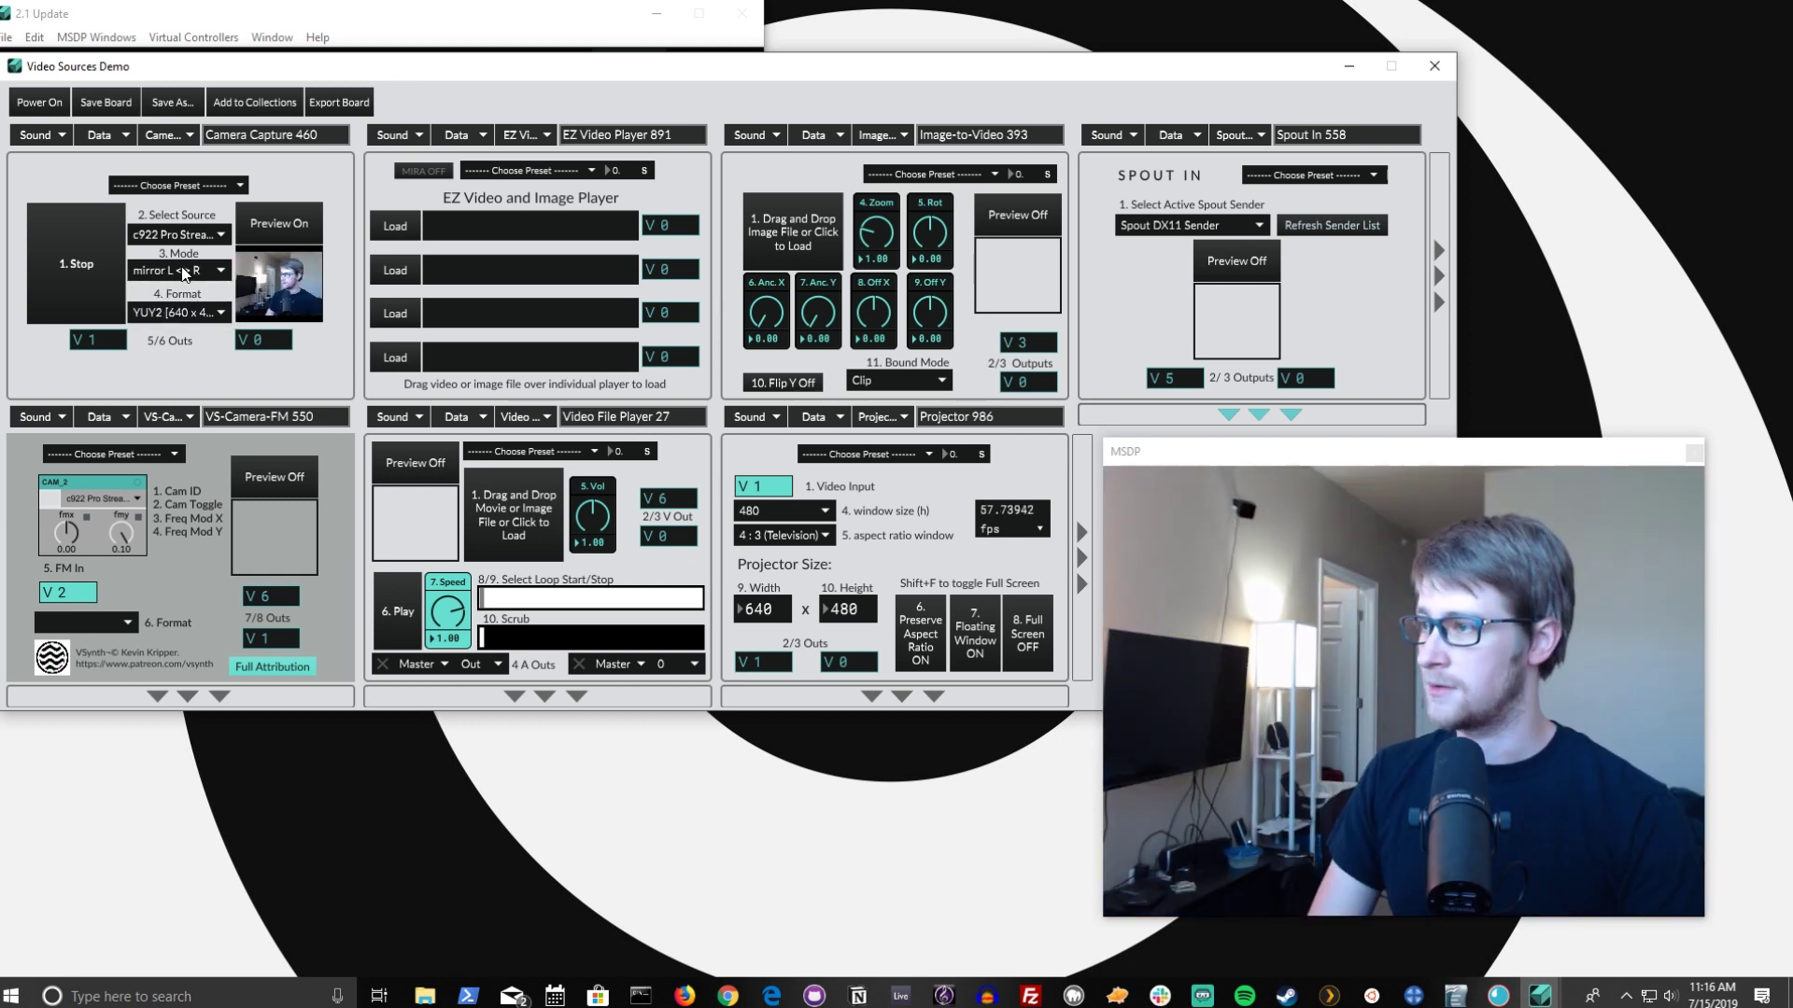
pyautogui.click(184, 270)
pyautogui.click(186, 289)
# Step: Set the Camera Capture format to YUY2 [800 x 600] and toggle its preview off and on again
pyautogui.click(205, 317)
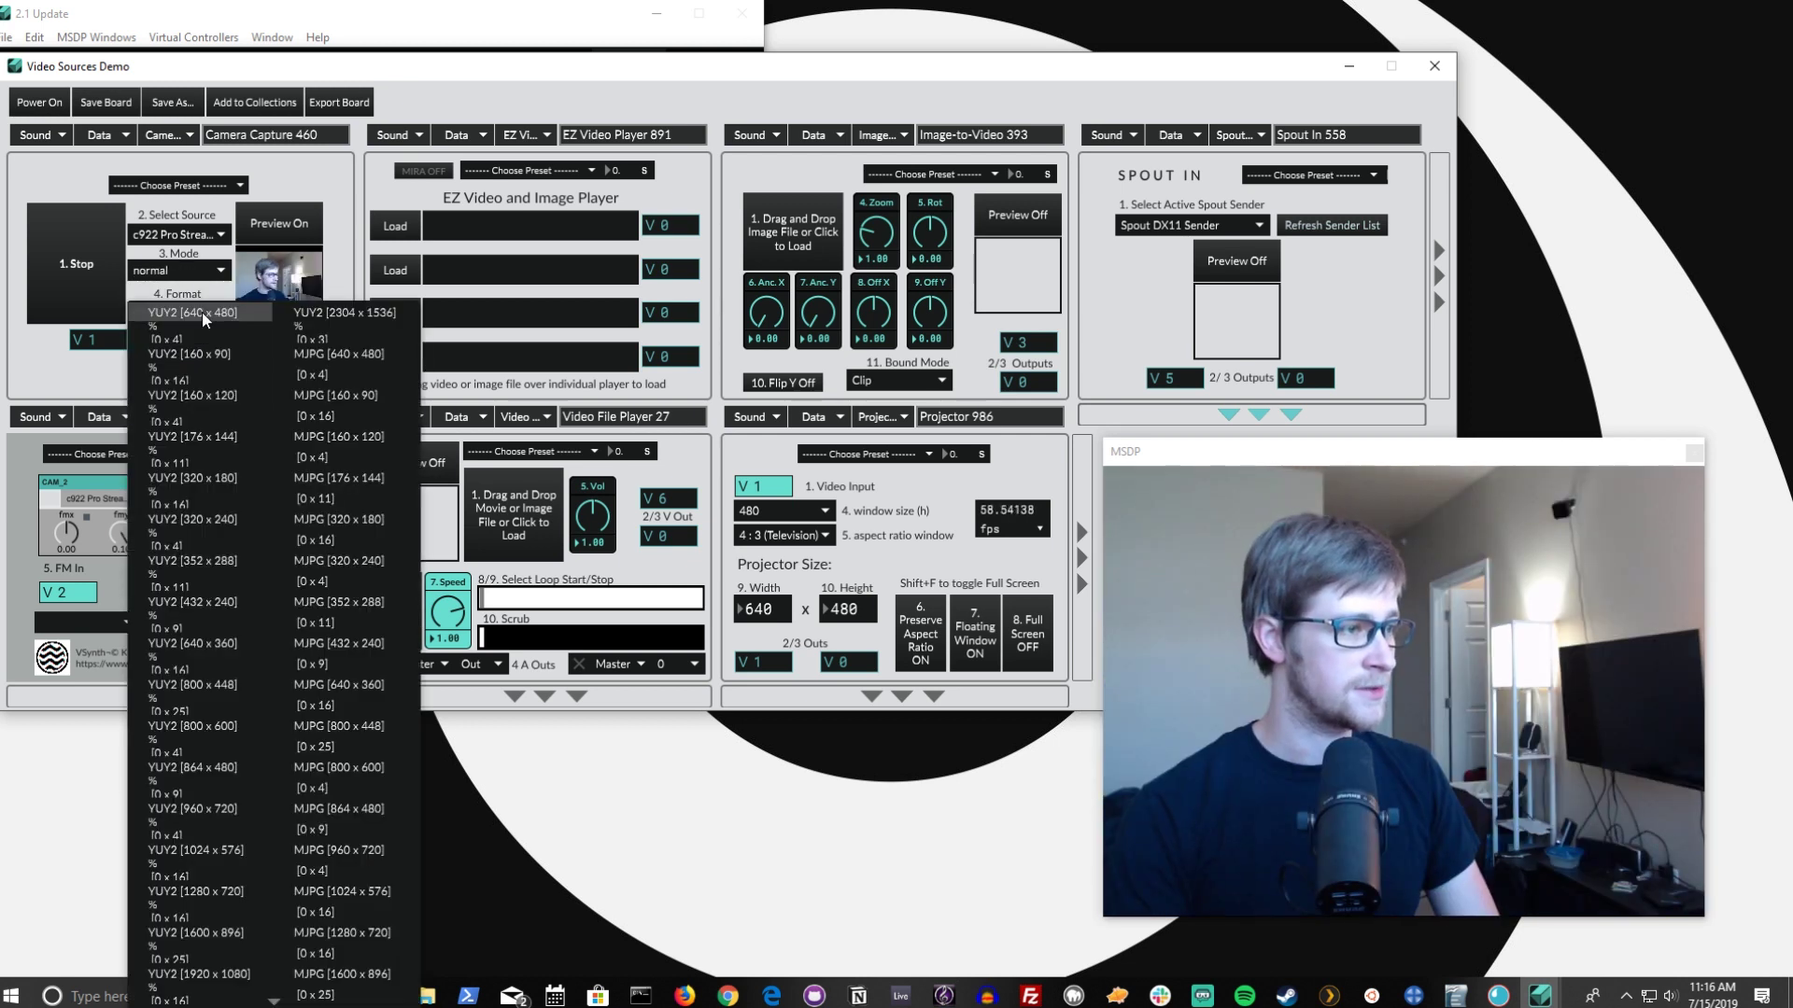
pyautogui.click(214, 737)
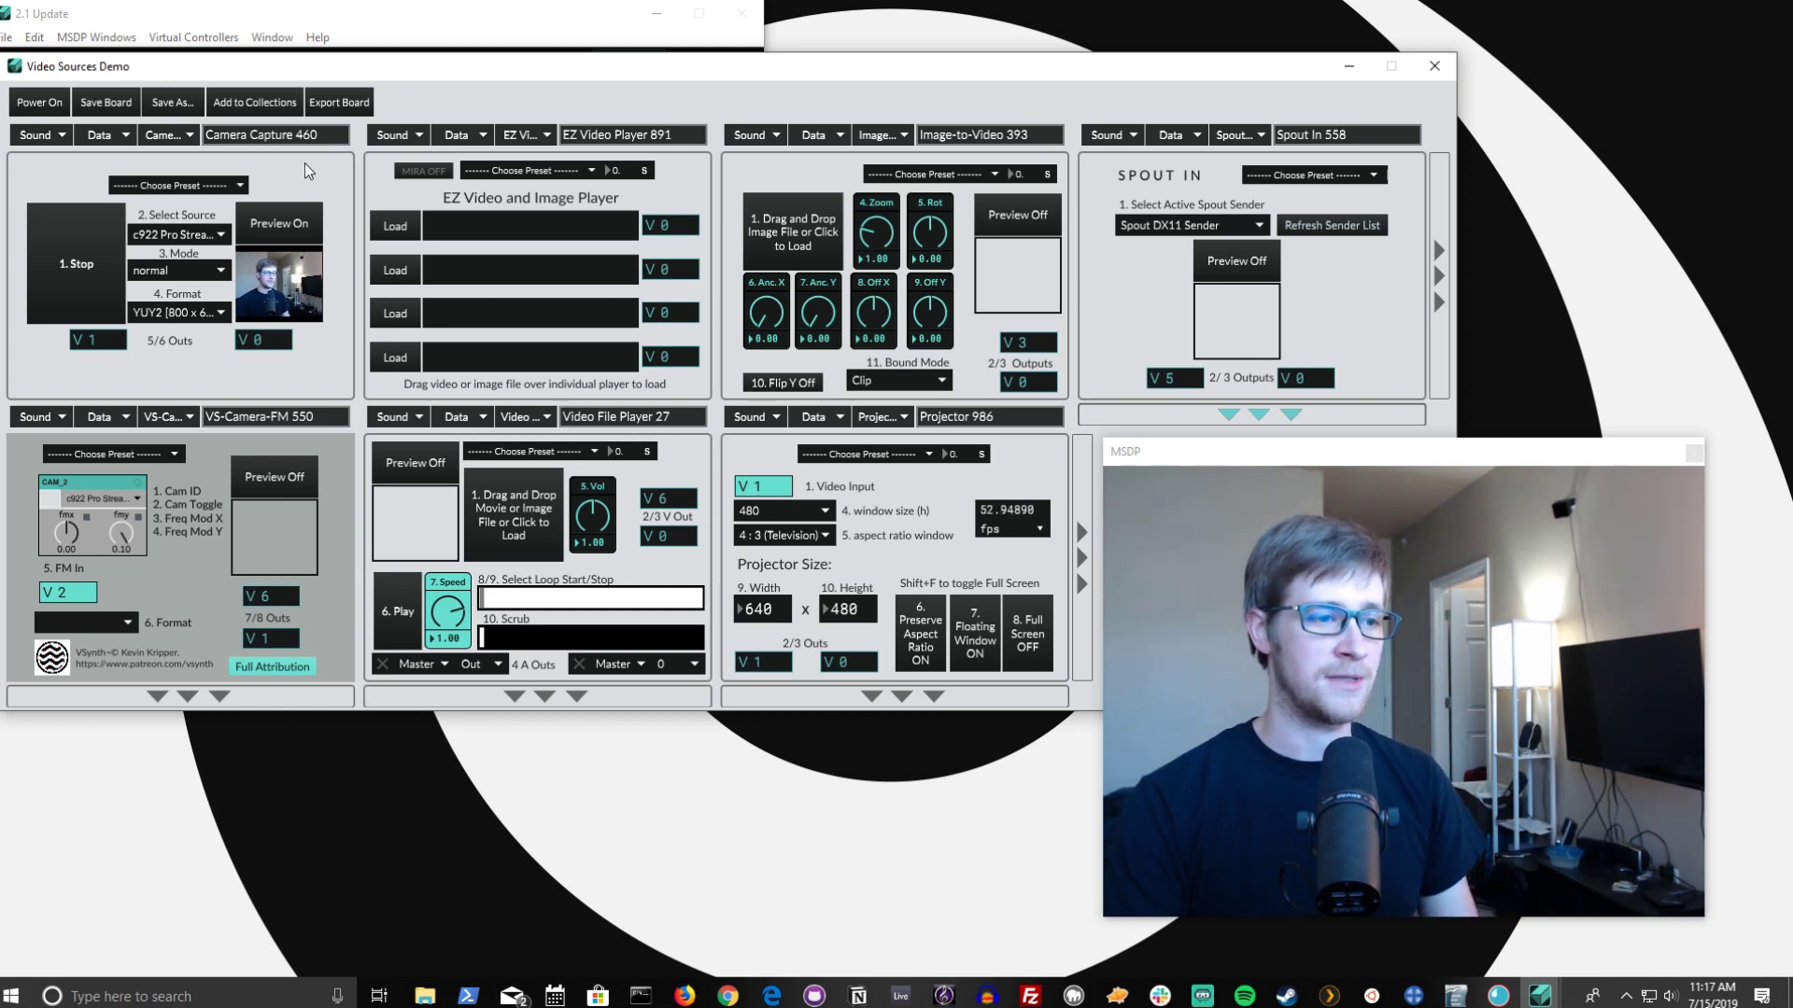
pyautogui.click(254, 227)
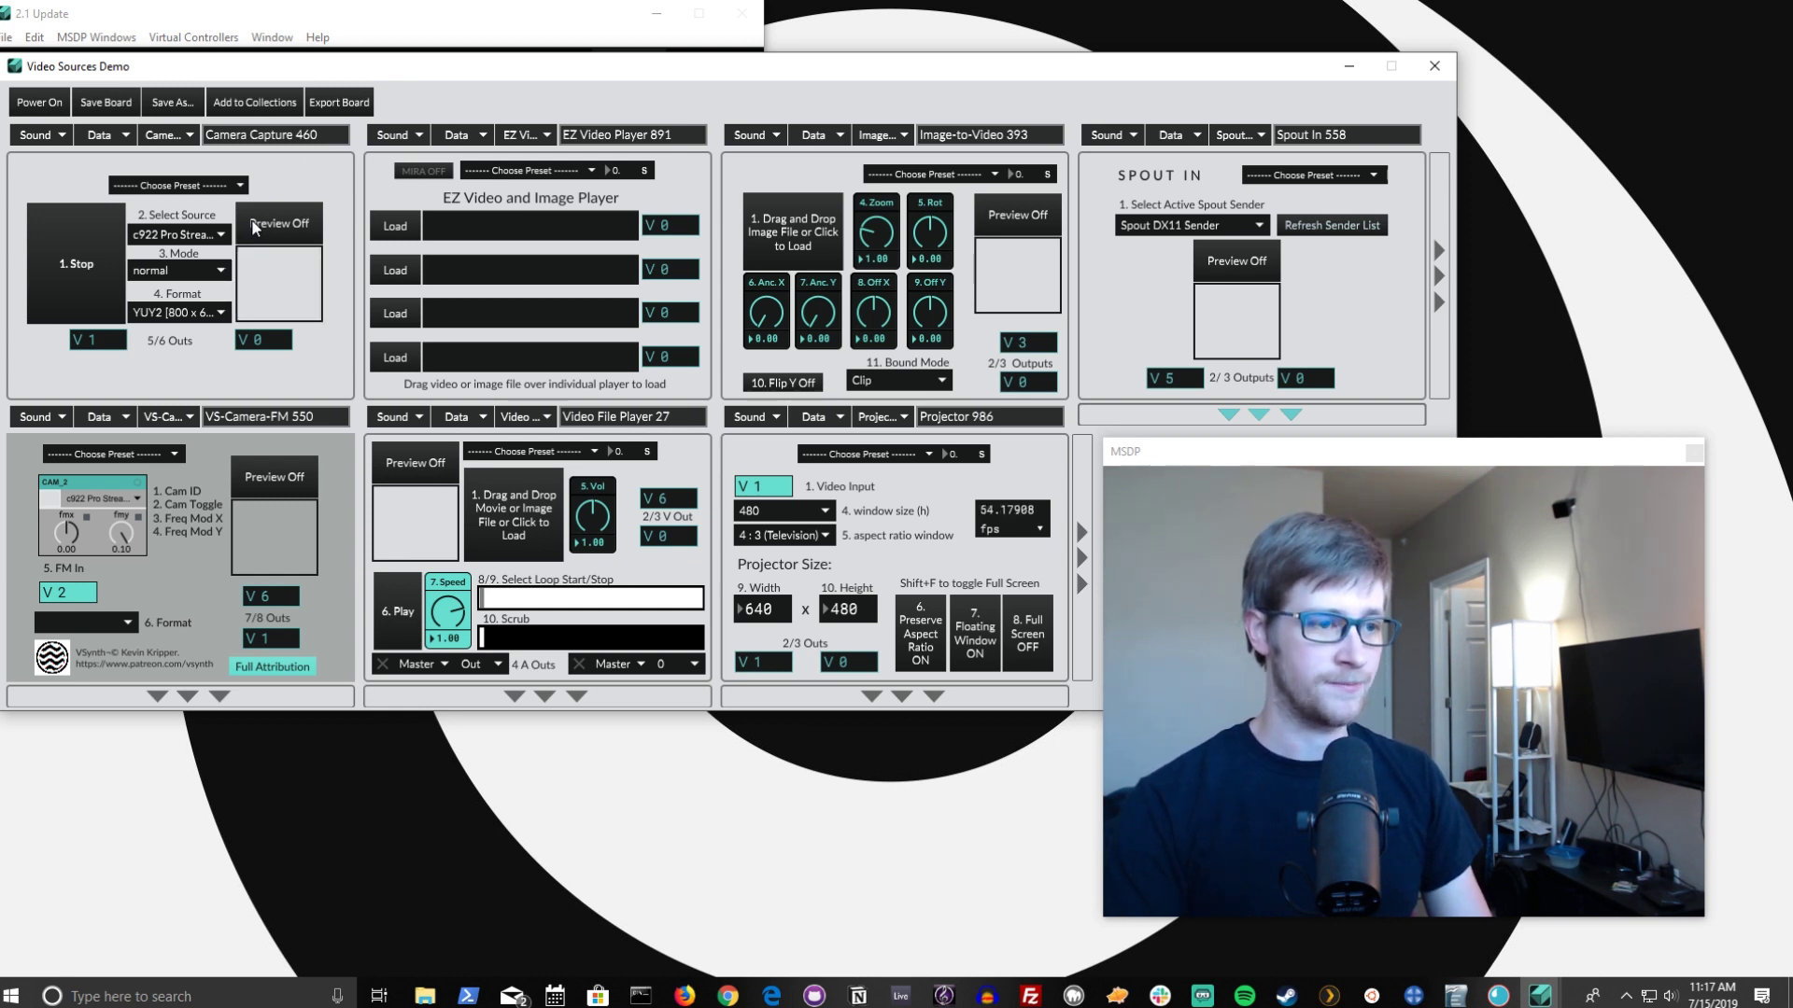
pyautogui.click(254, 227)
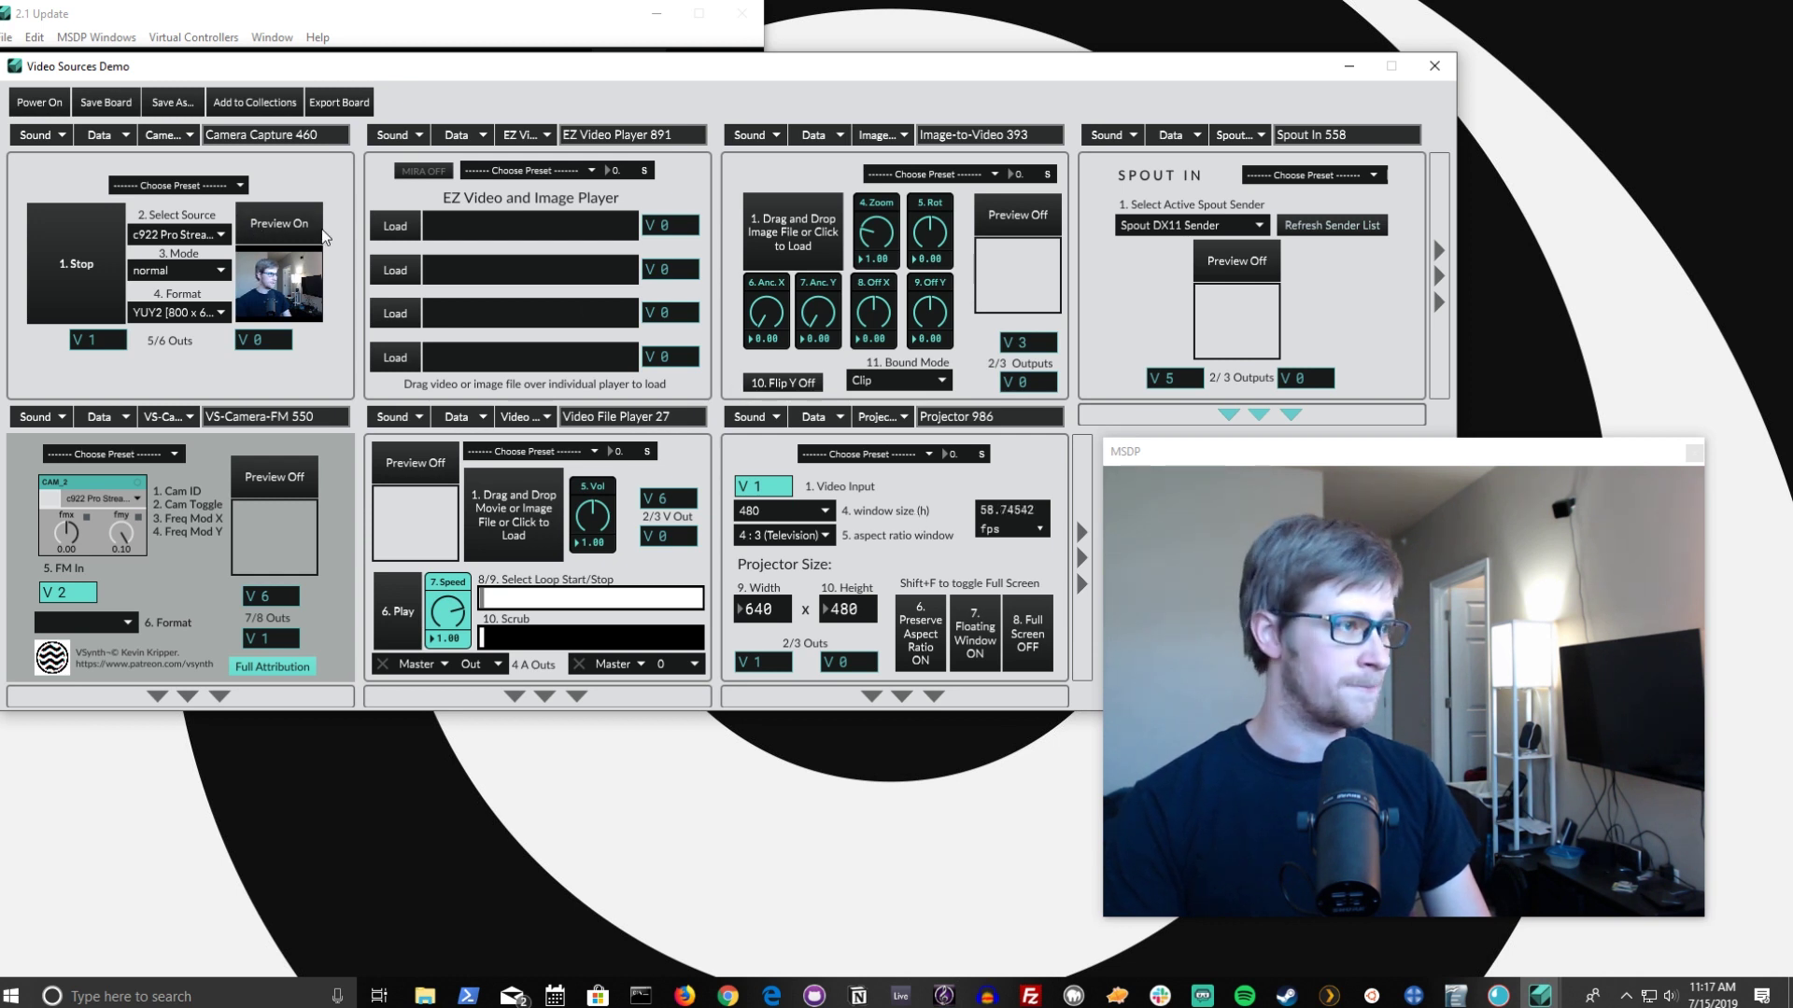
# Step: Try the YUY2 [1920 x 1080] format on the Camera Capture module and return it to YUY2 [640 x 480]
pyautogui.click(207, 315)
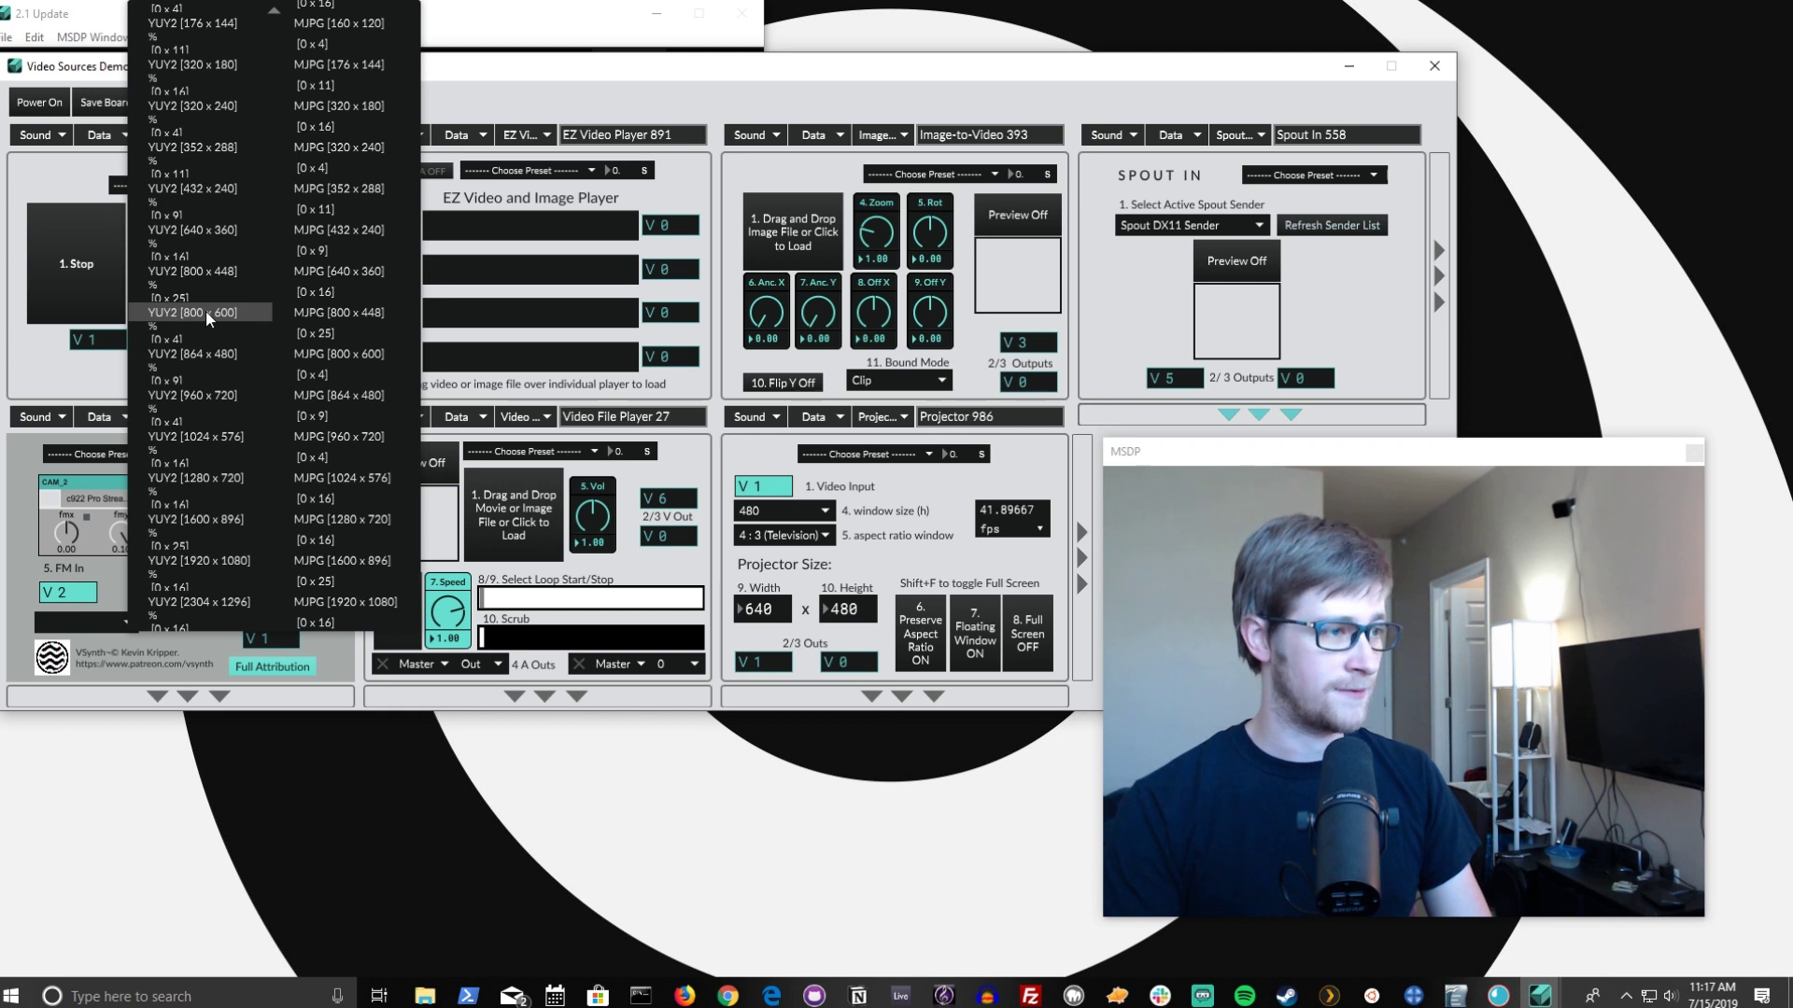
pyautogui.click(245, 558)
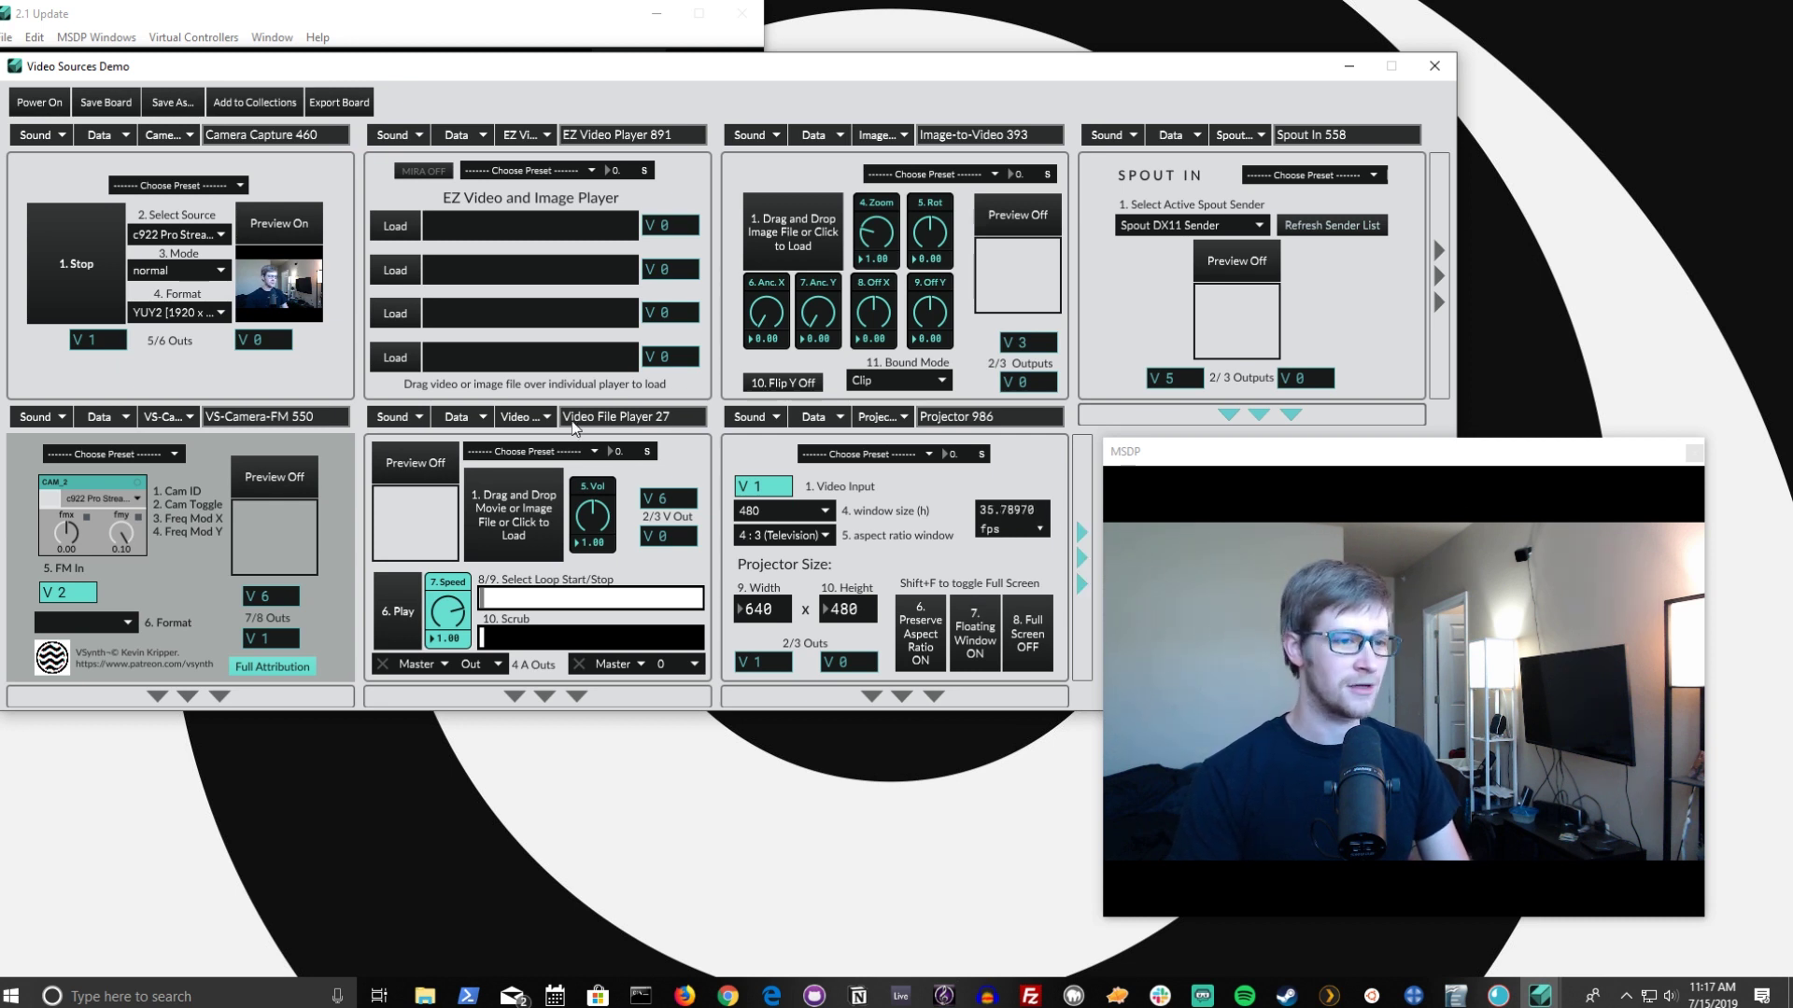
pyautogui.click(185, 315)
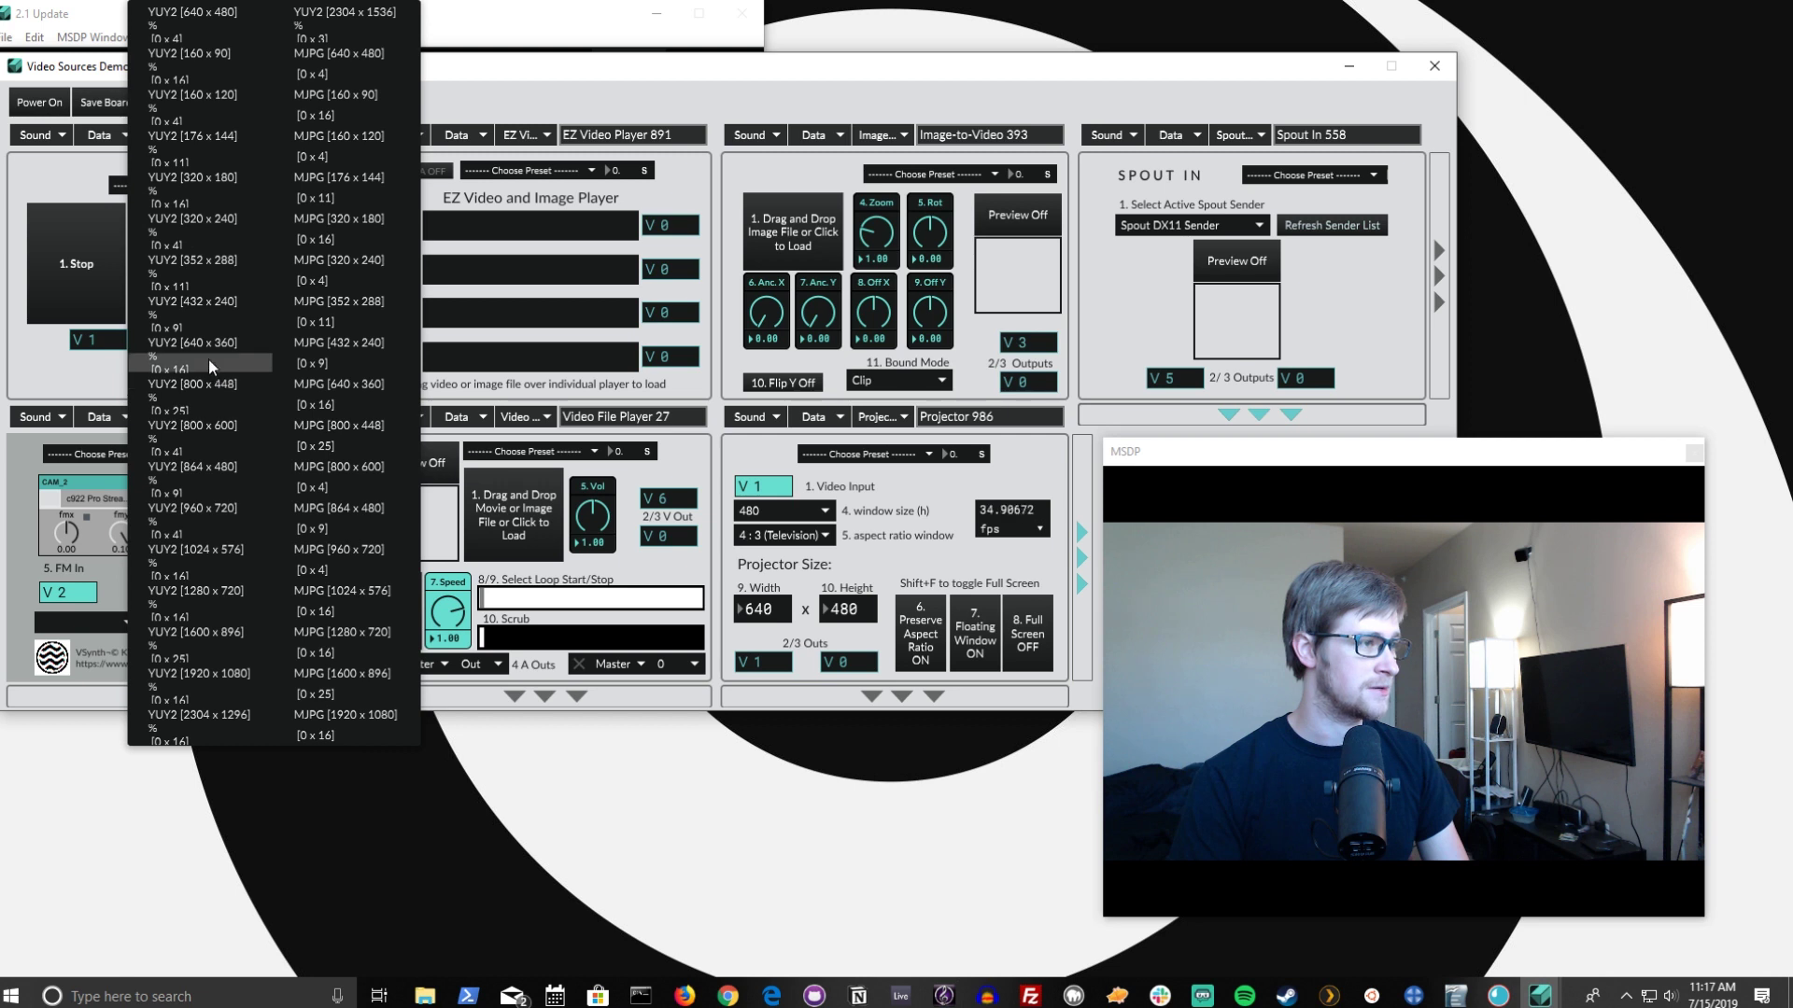
pyautogui.click(223, 27)
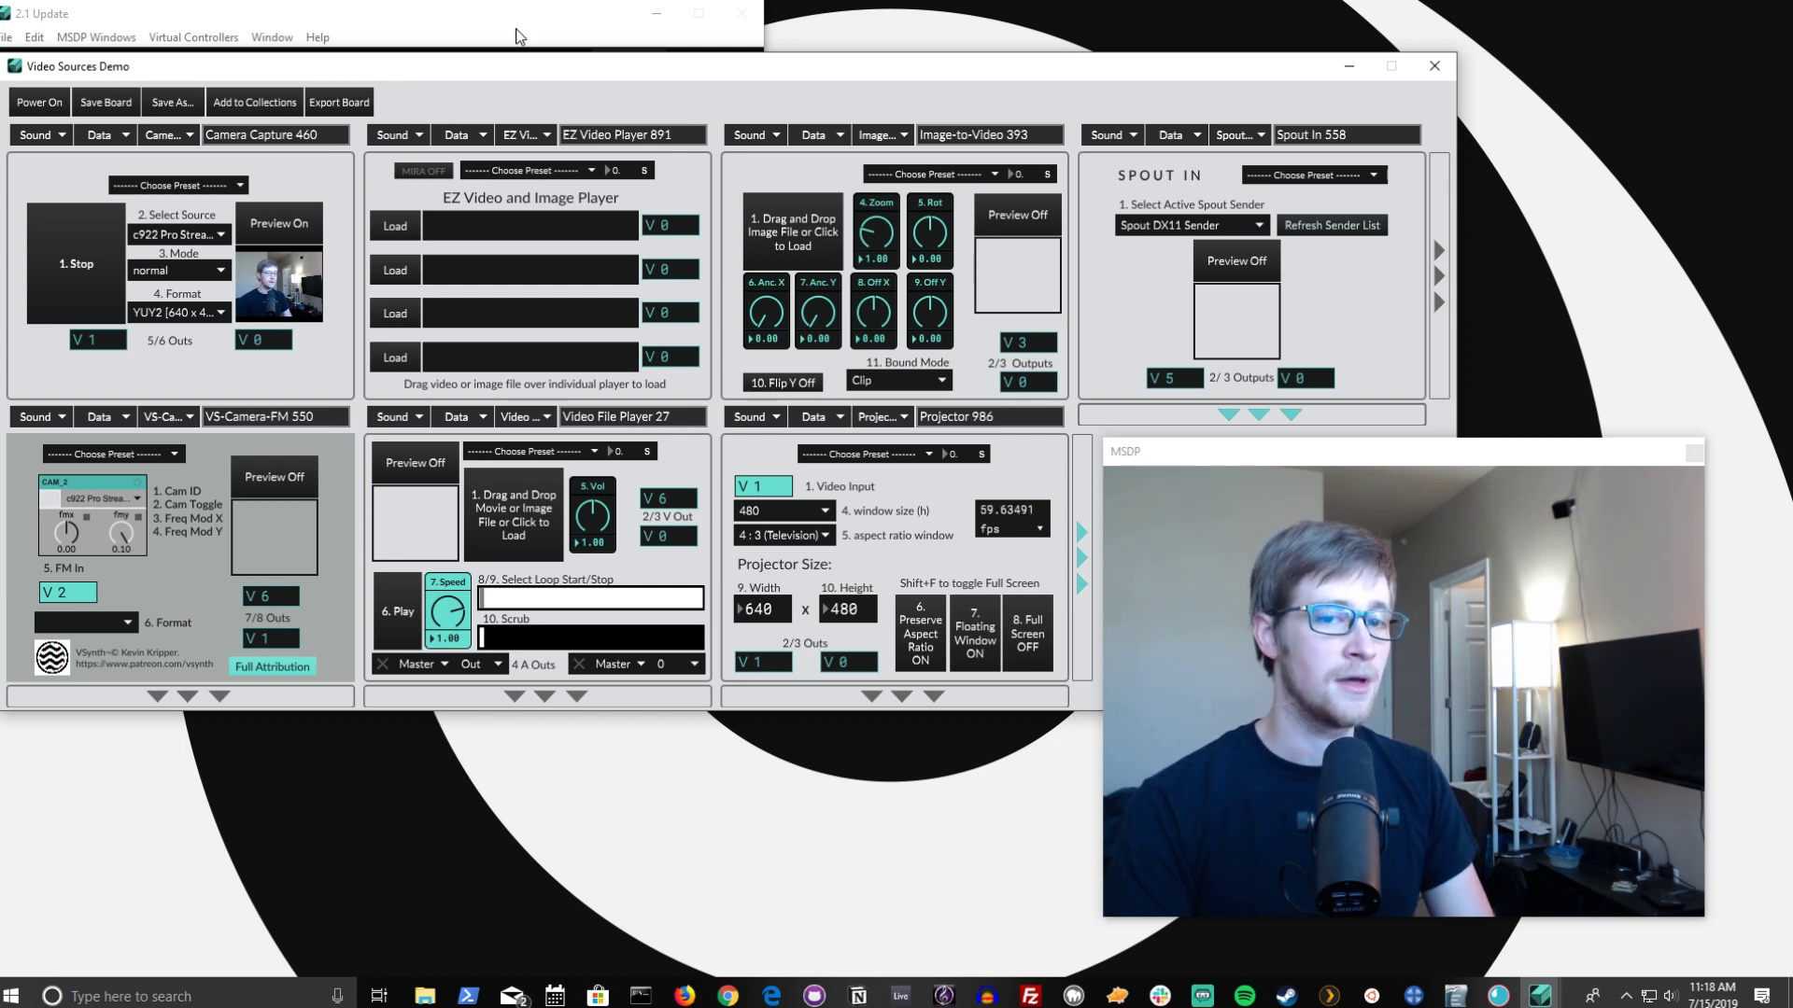
# Step: Open the Collection Manager from the main control window and place it beside the Video Sources Demo board
pyautogui.click(519, 36)
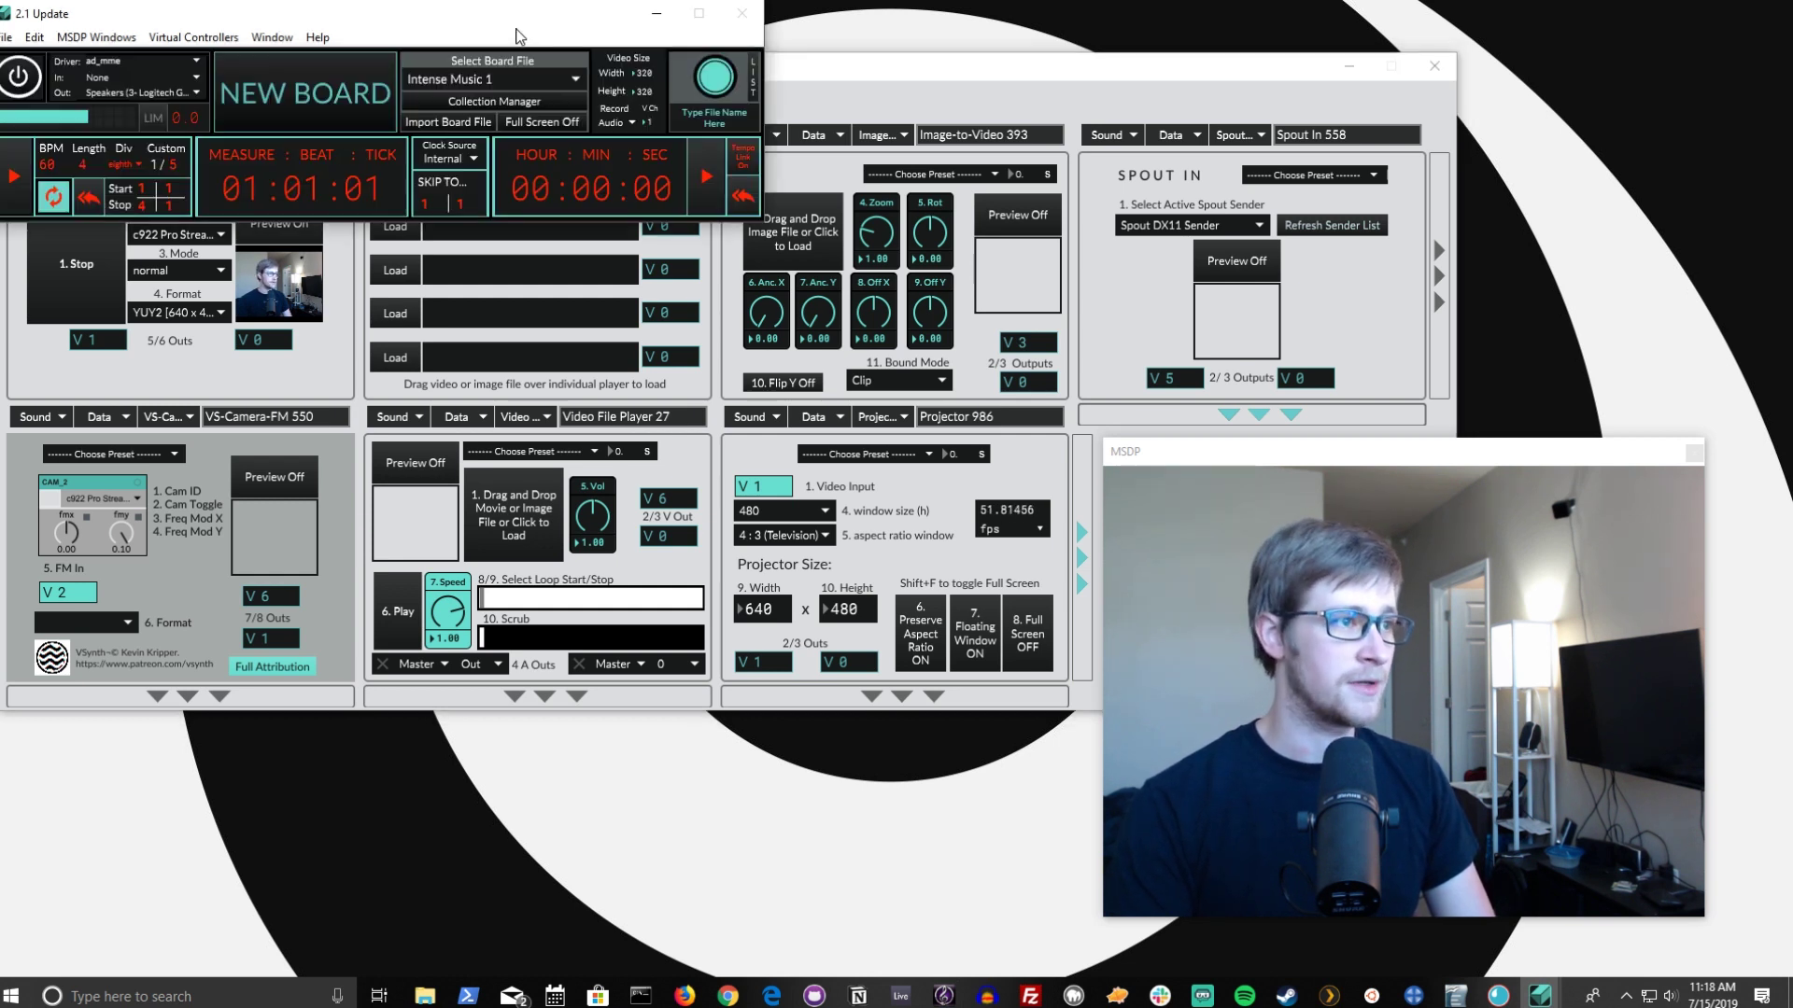
pyautogui.click(492, 101)
pyautogui.moveTo(495, 150); pyautogui.dragTo(1552, 48)
pyautogui.click(1110, 84)
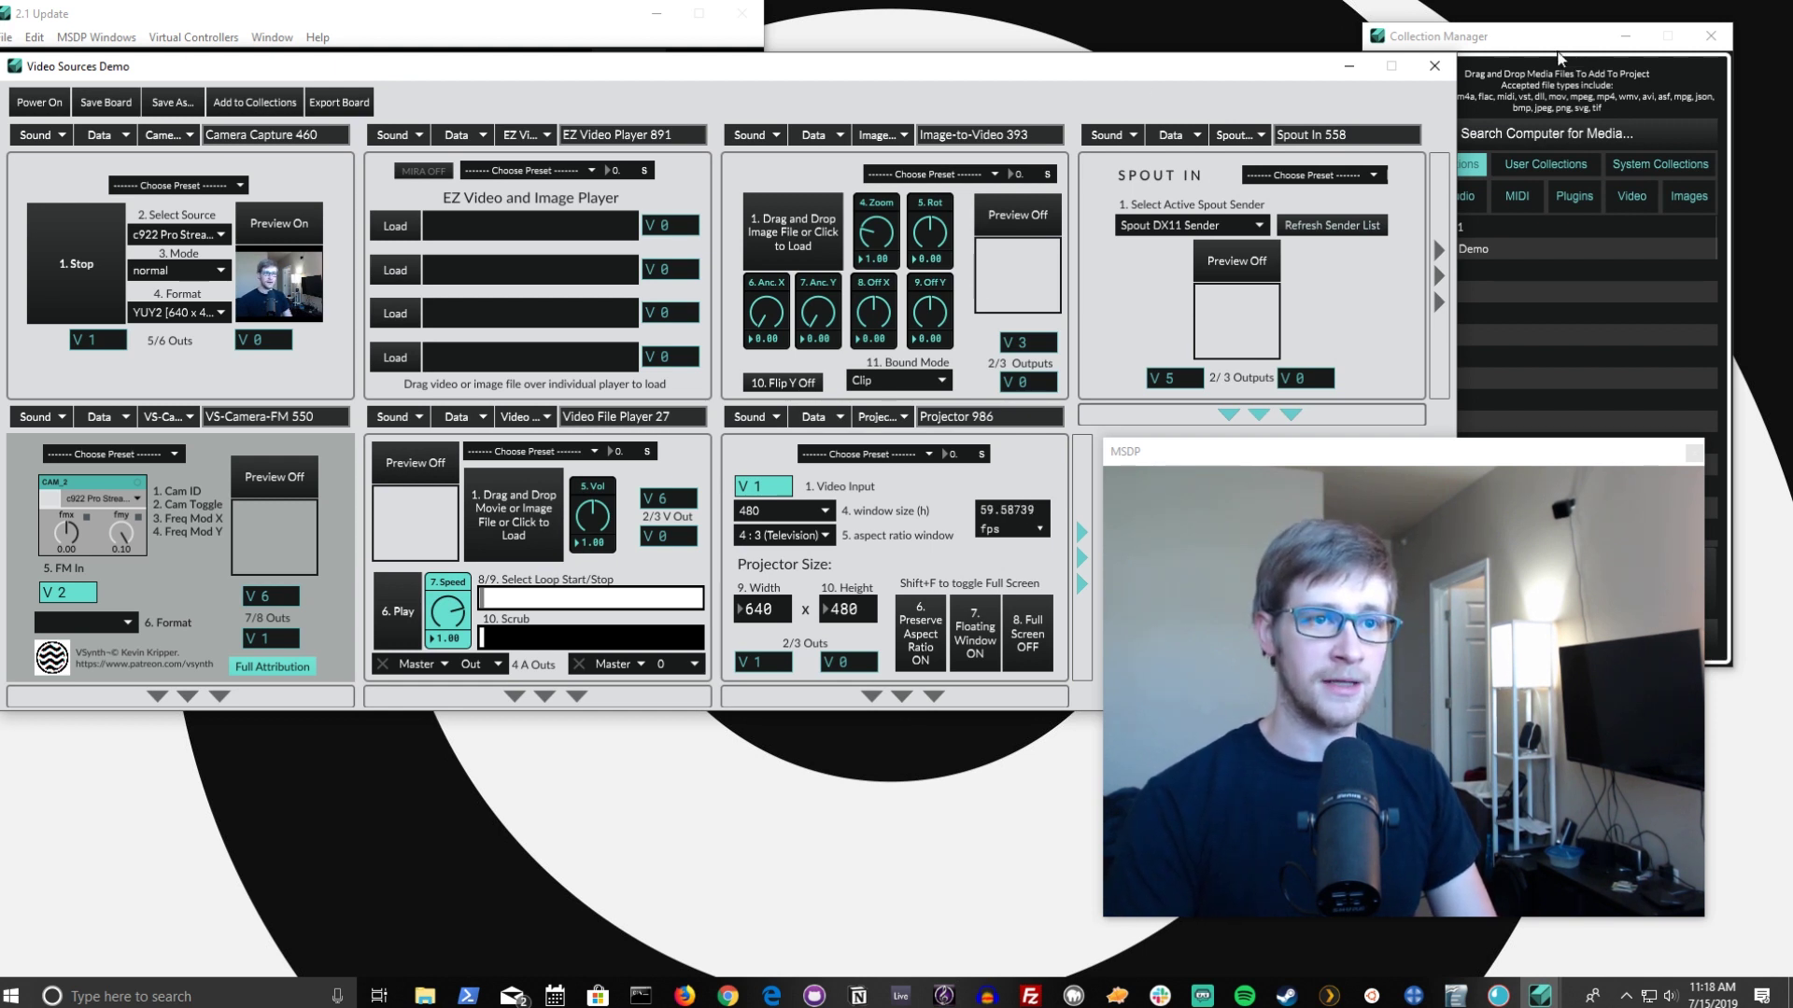
pyautogui.click(1558, 58)
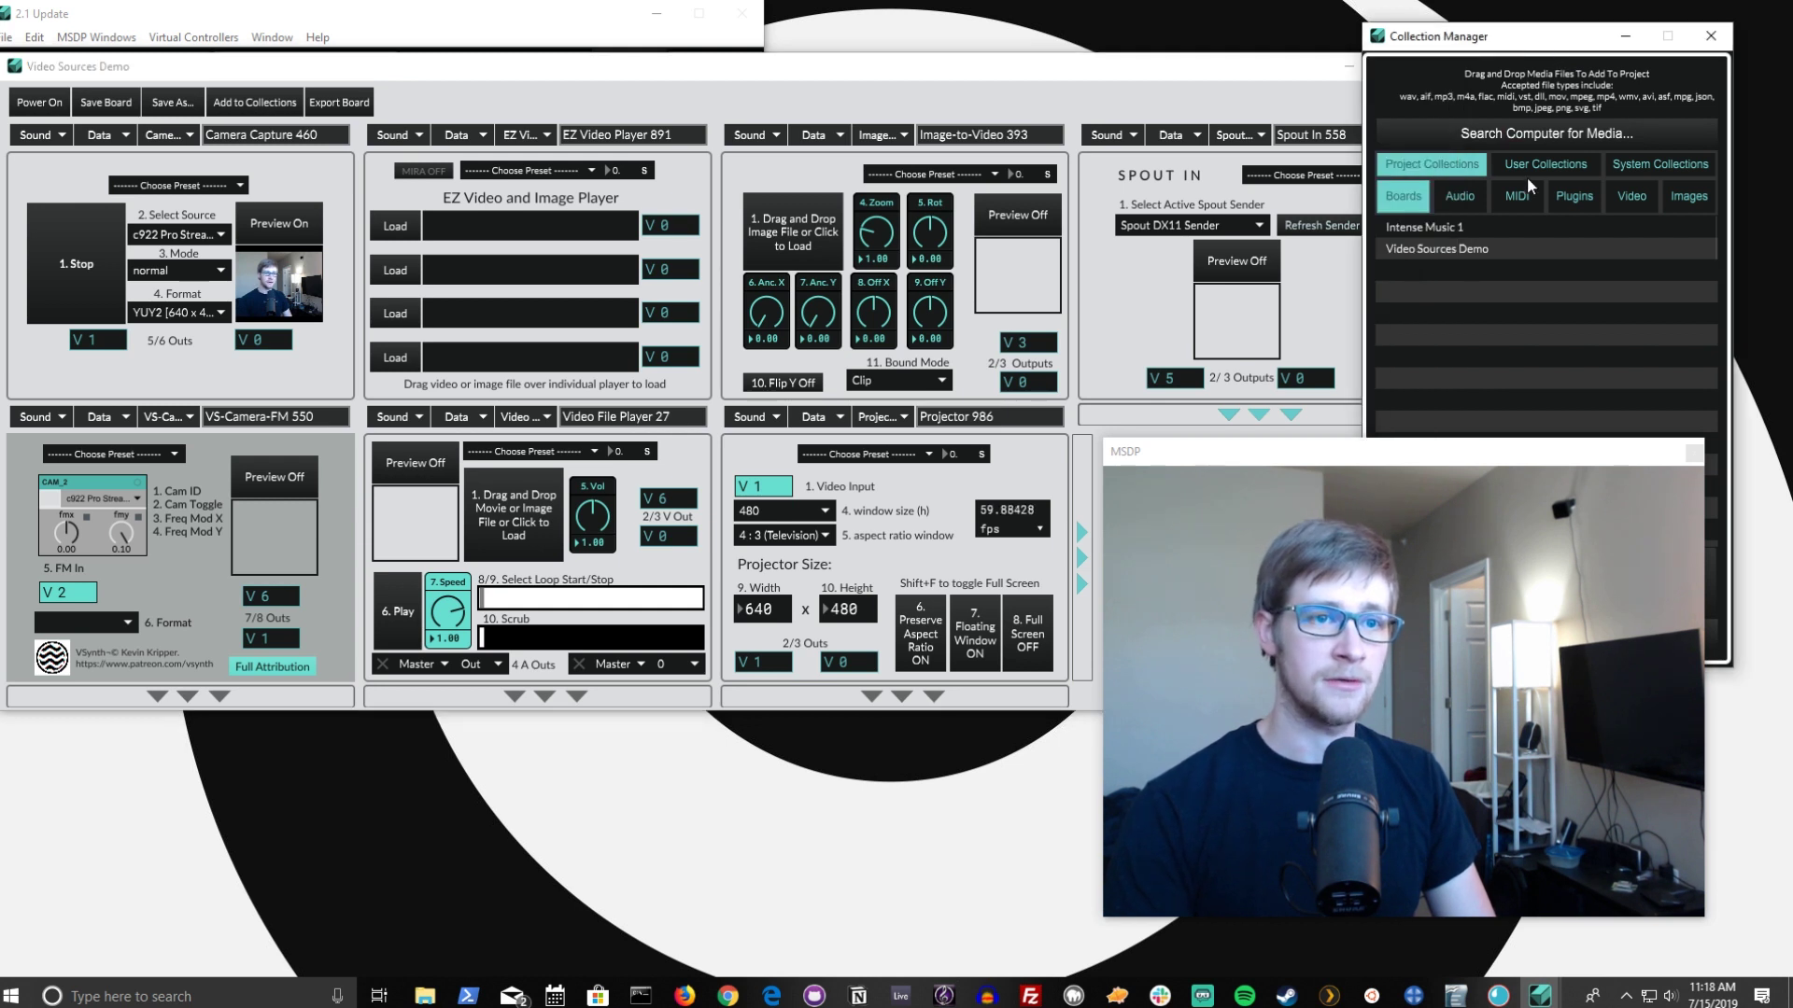
# Step: Load astrobay_2.mov from the user collection's videos into the first slot of the EZ Video Player
pyautogui.click(1572, 168)
pyautogui.click(1632, 198)
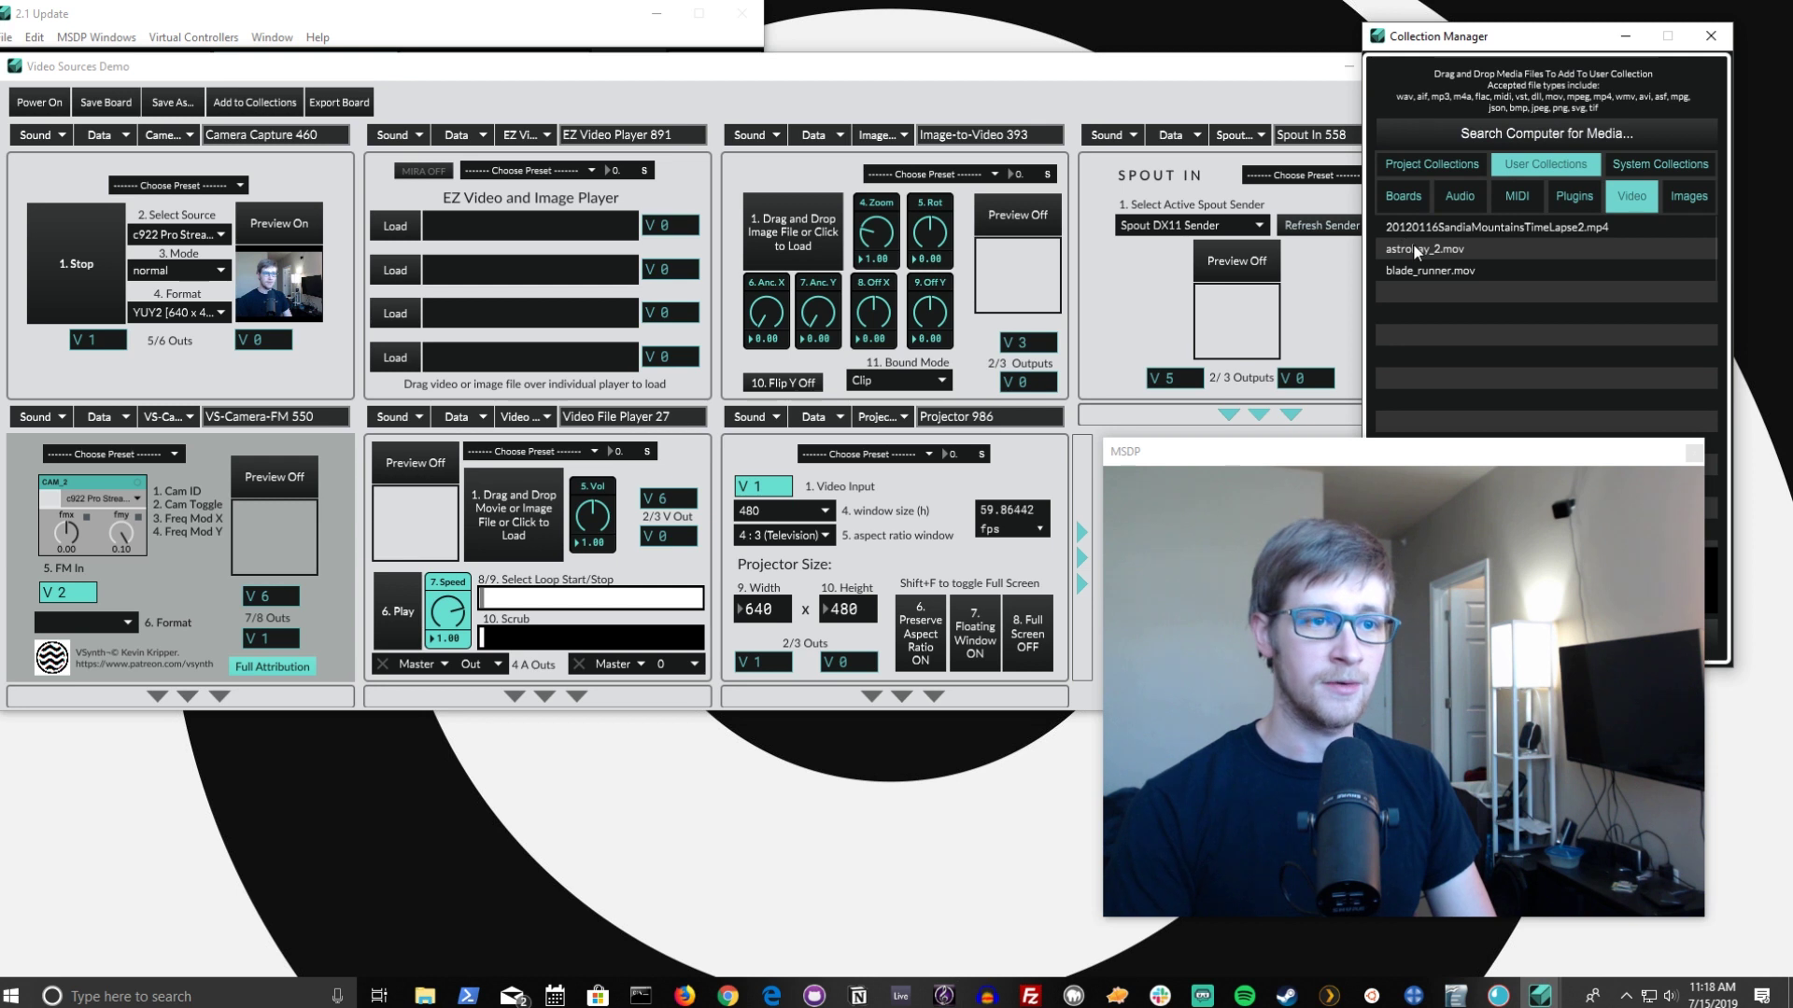
pyautogui.click(1435, 258)
pyautogui.moveTo(1434, 258); pyautogui.dragTo(824, 189)
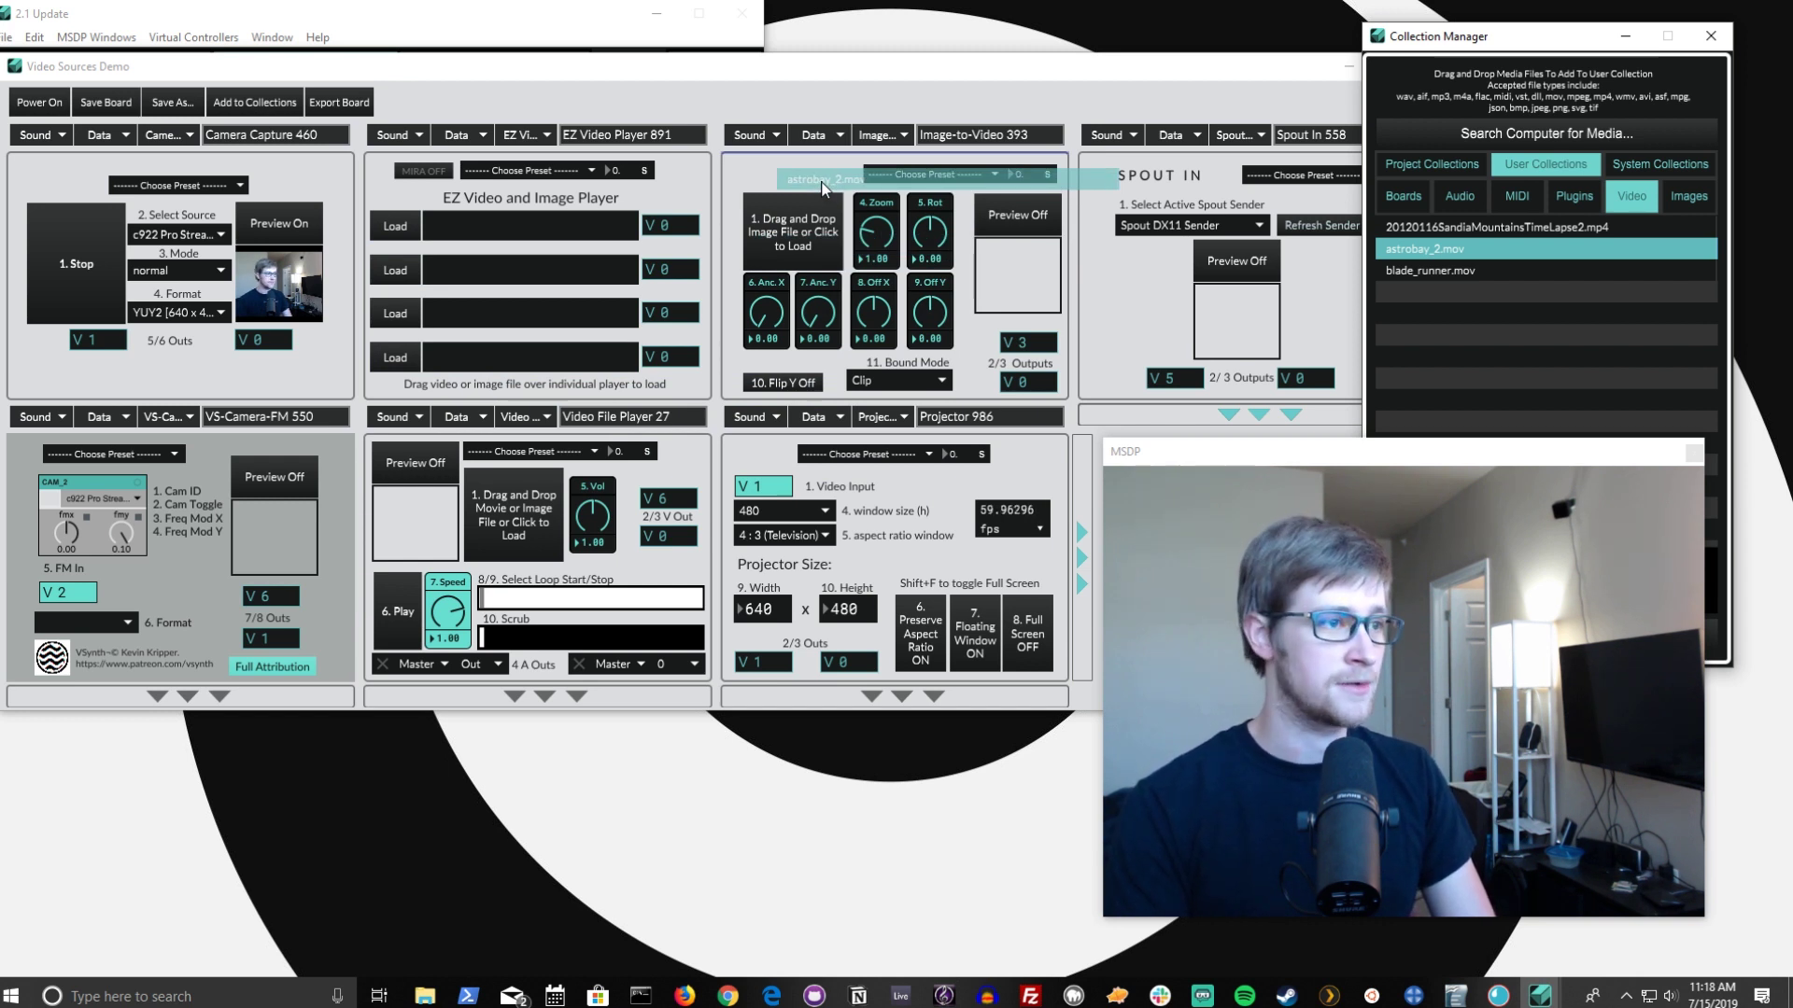
pyautogui.moveTo(824, 189); pyautogui.dragTo(489, 230)
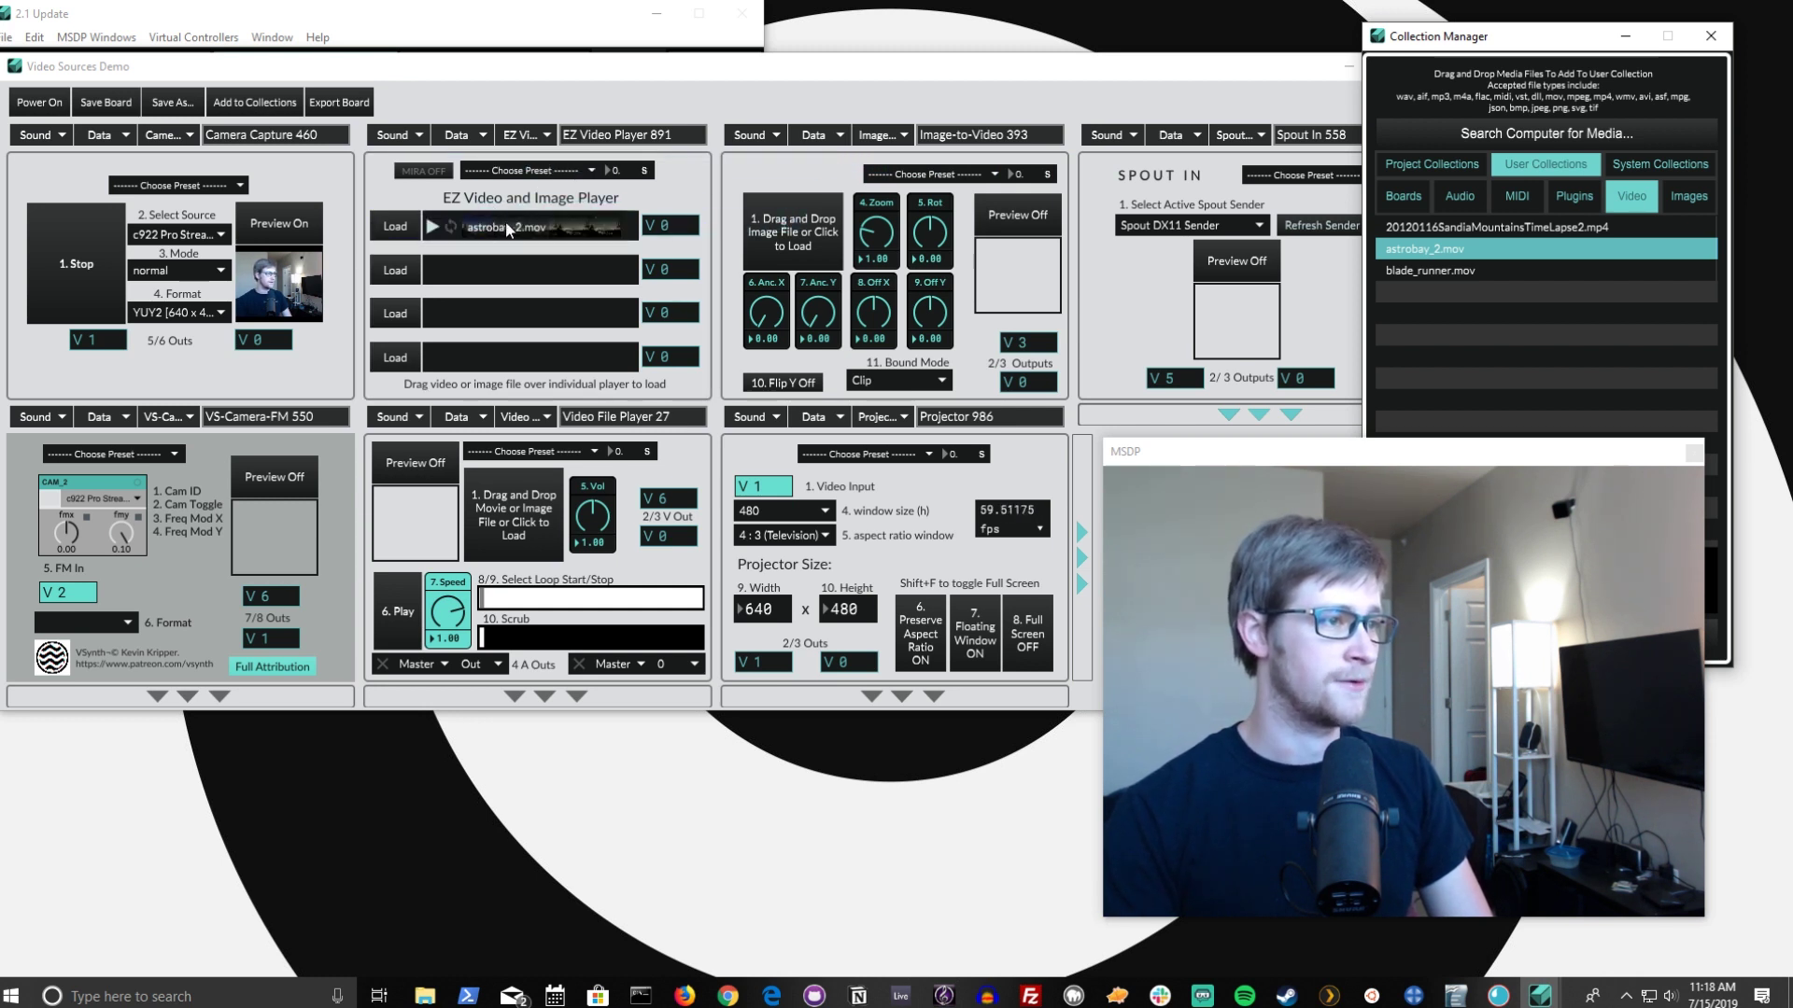
# Step: Turn on looping for astrobay_2.mov in the EZ Video Player and set its output to V 1
pyautogui.click(455, 233)
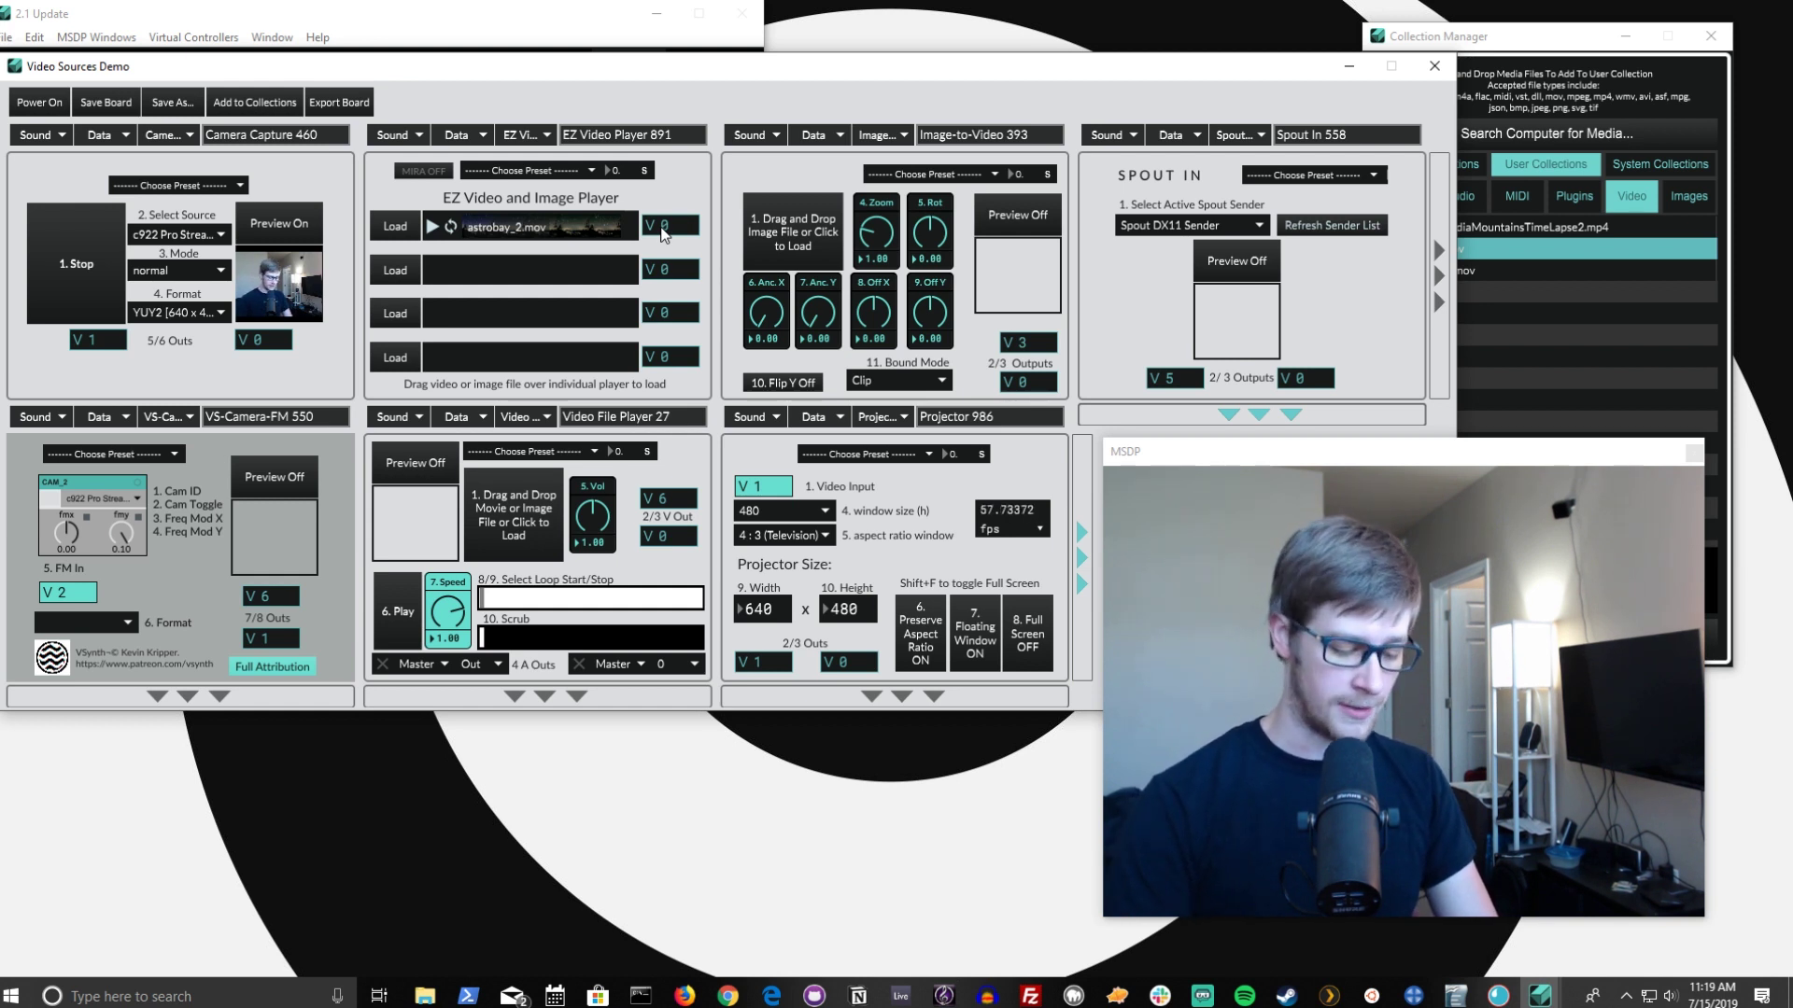
pyautogui.moveTo(662, 233); pyautogui.dragTo(662, 224)
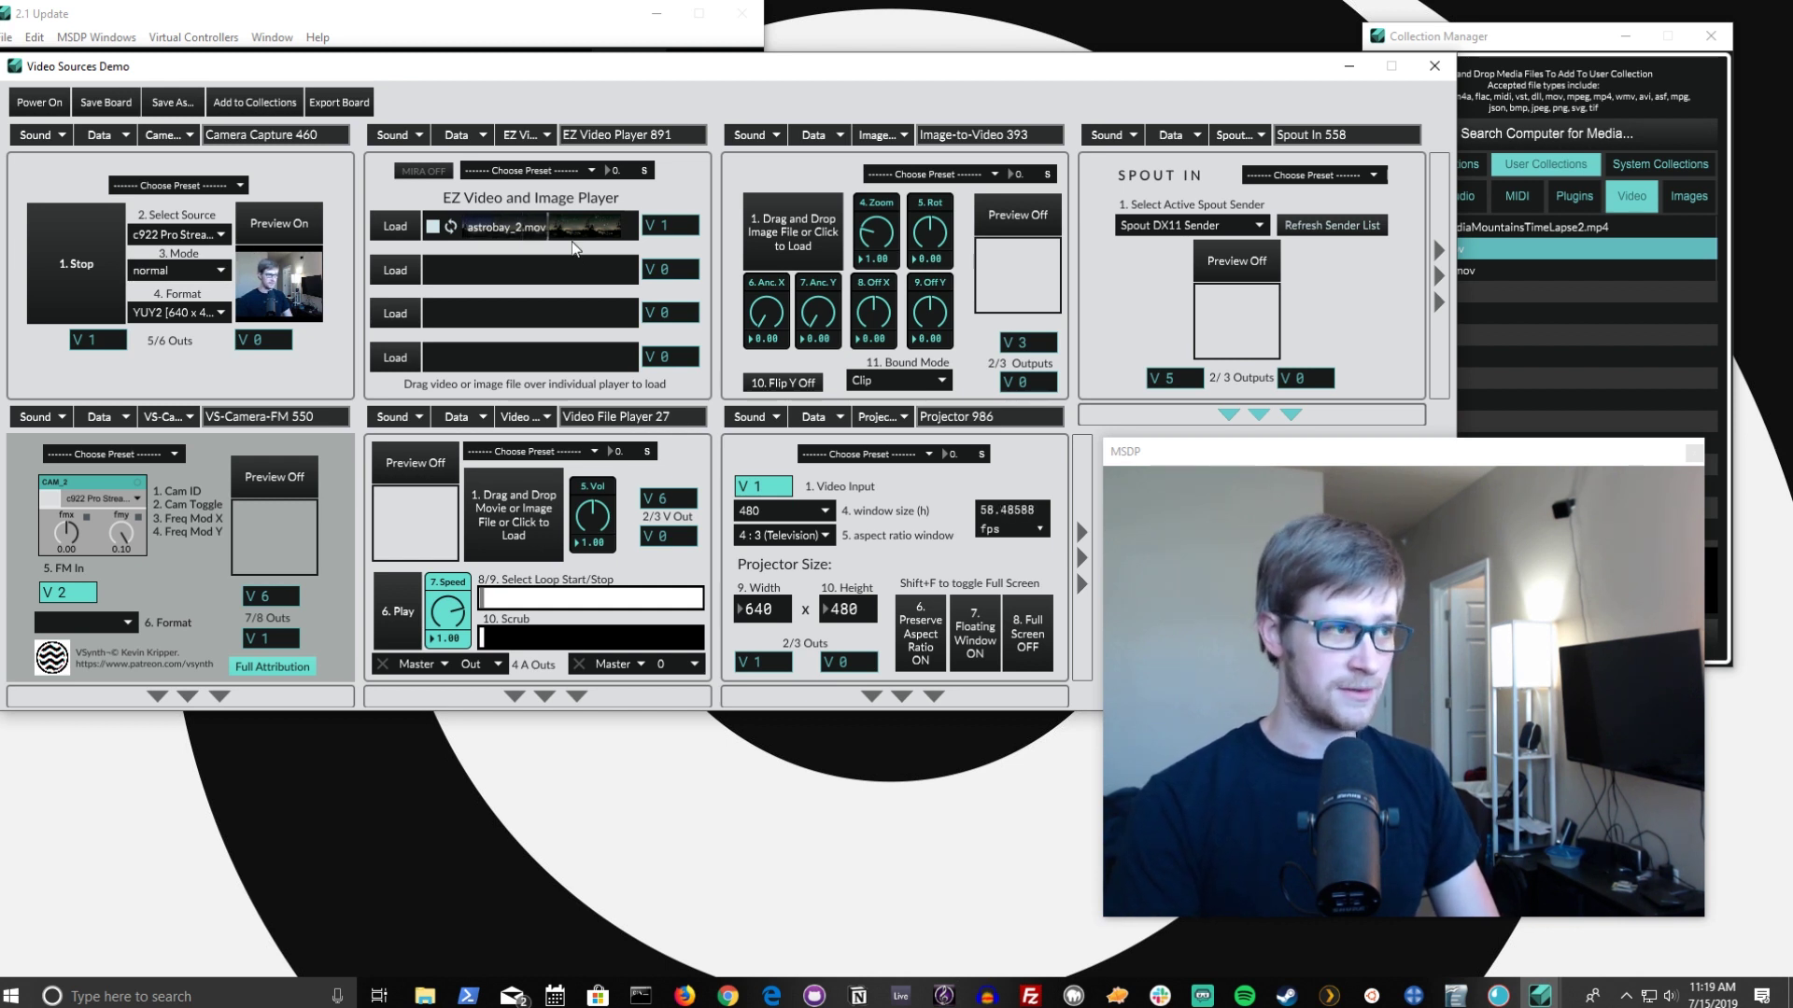
pyautogui.click(695, 229)
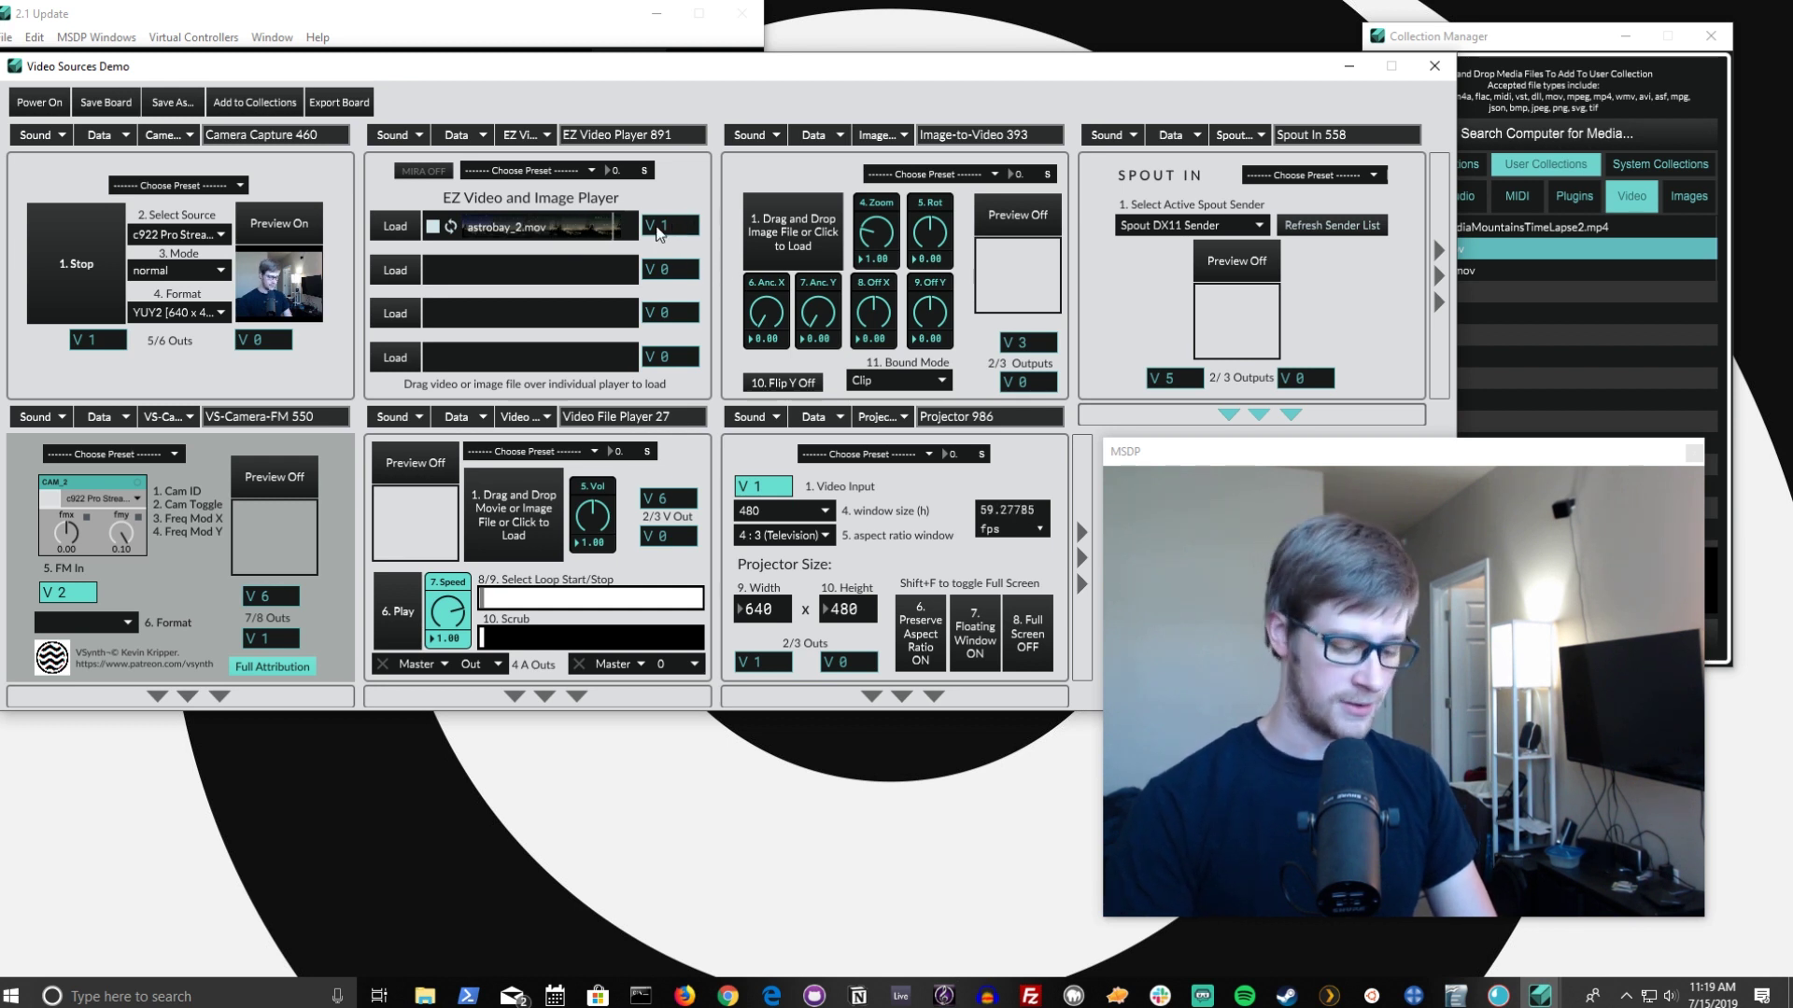
# Step: Set the output of astrobay_2.mov in the EZ Video Player to V 2 and the Projector's video input to V 2
pyautogui.write('2')
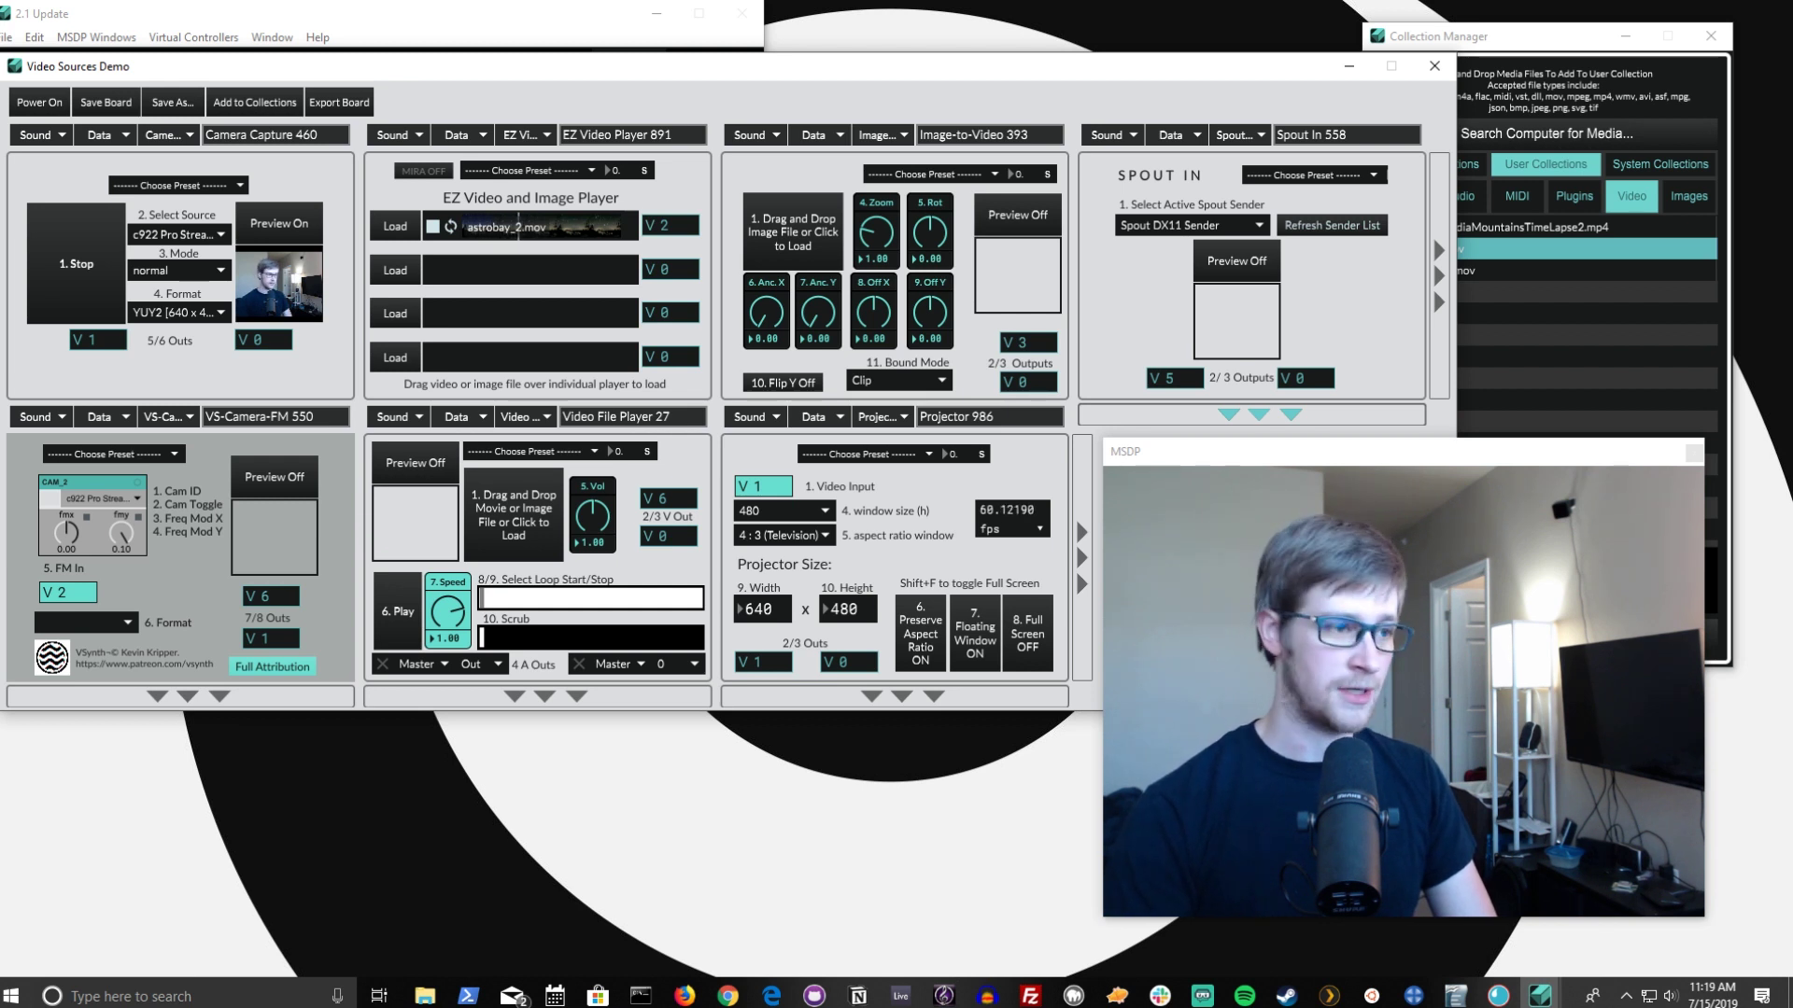
pyautogui.click(783, 486)
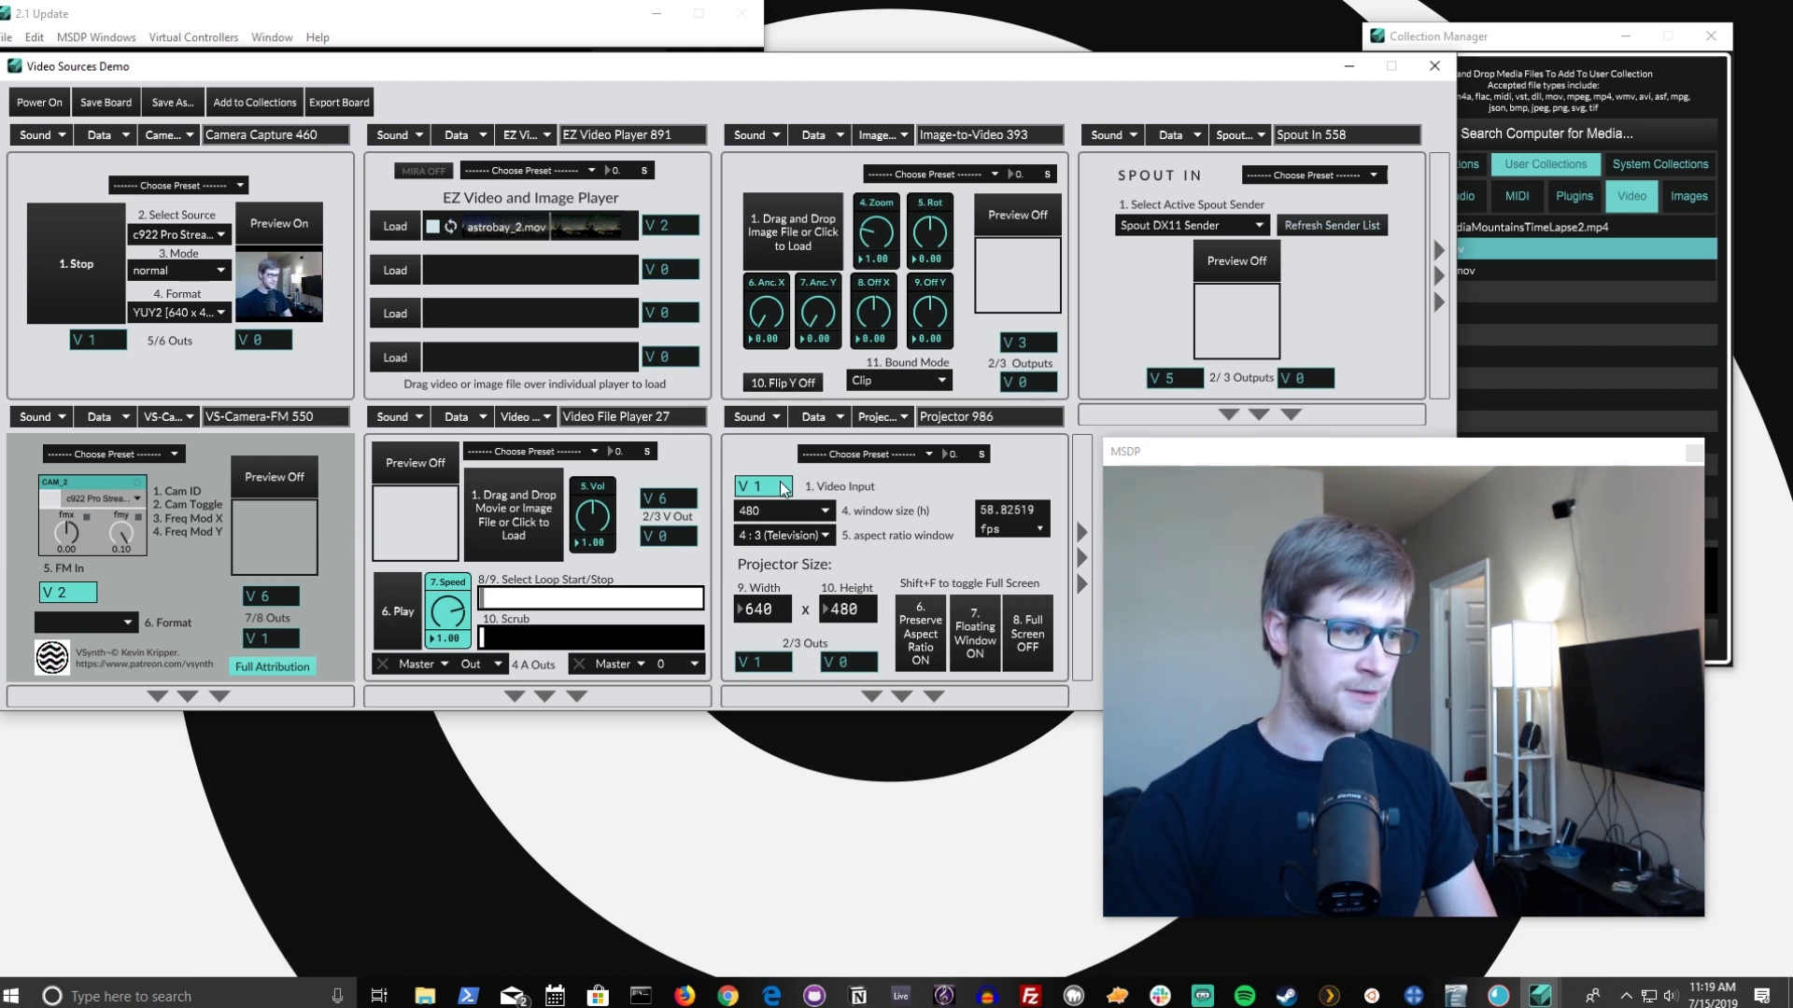
pyautogui.write('2')
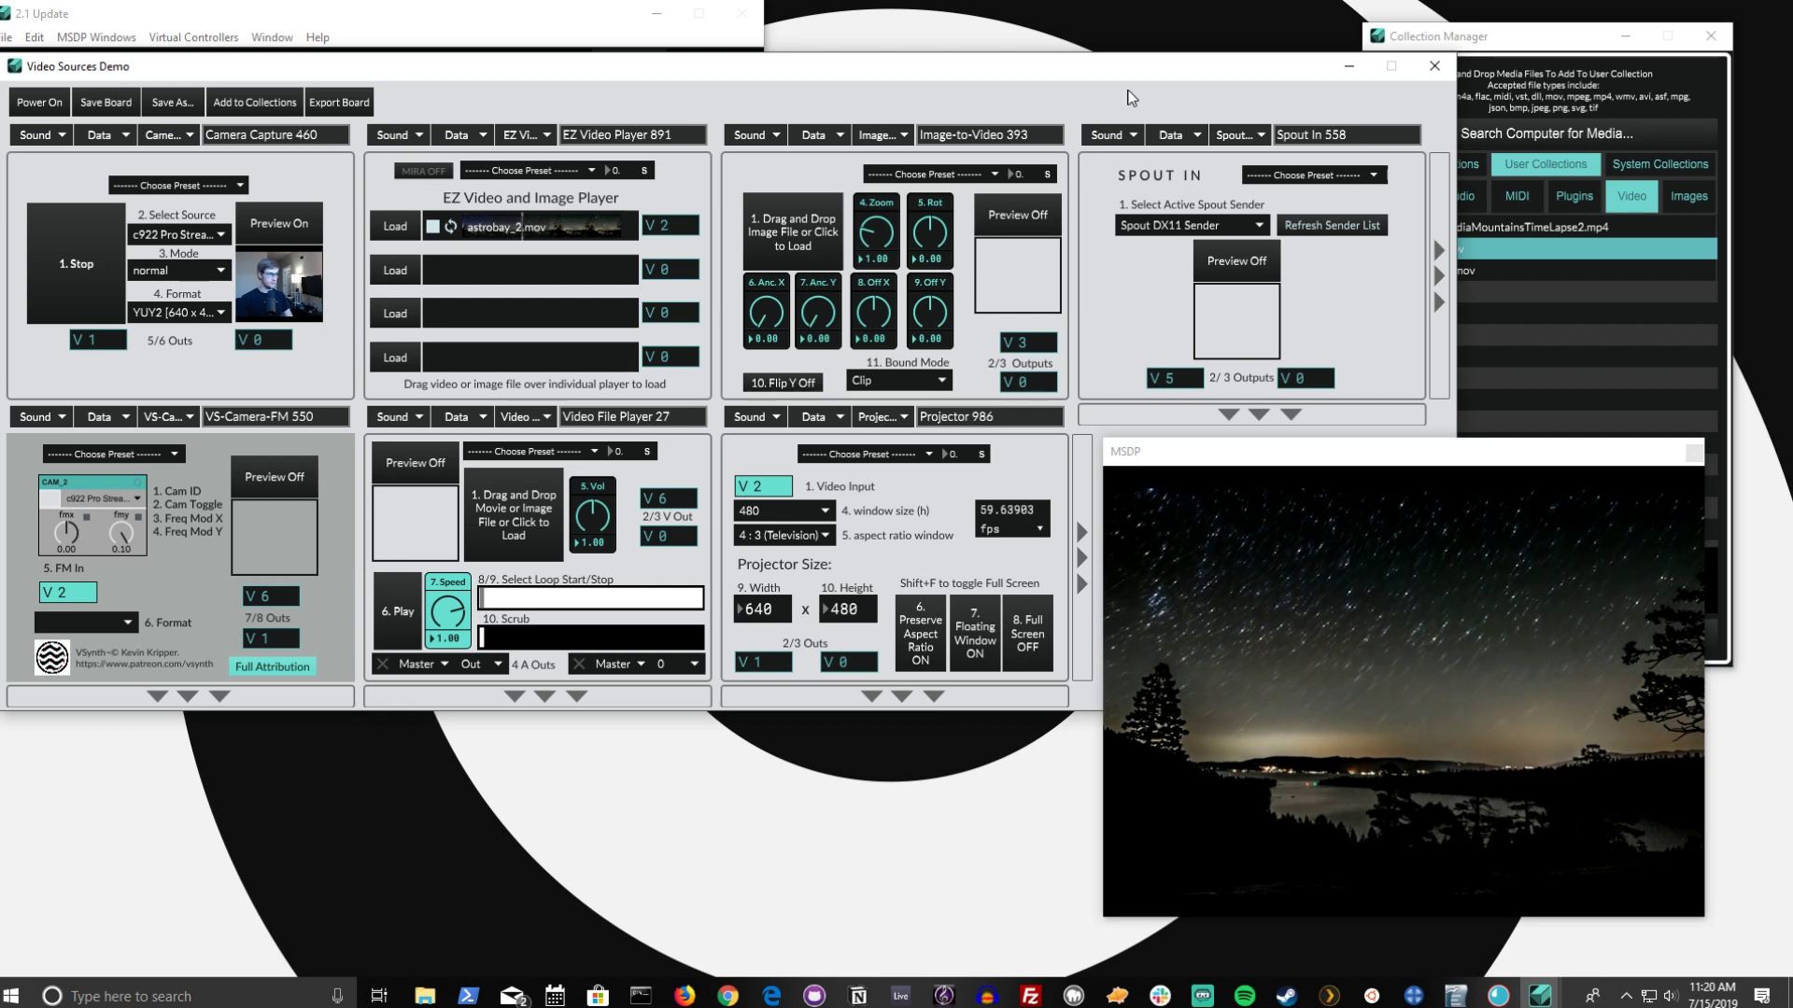
# Step: Load add1t1ve_2.jpg from the user collection's images into the second slot of the EZ Video Player and set its output to V 3
pyautogui.click(1551, 48)
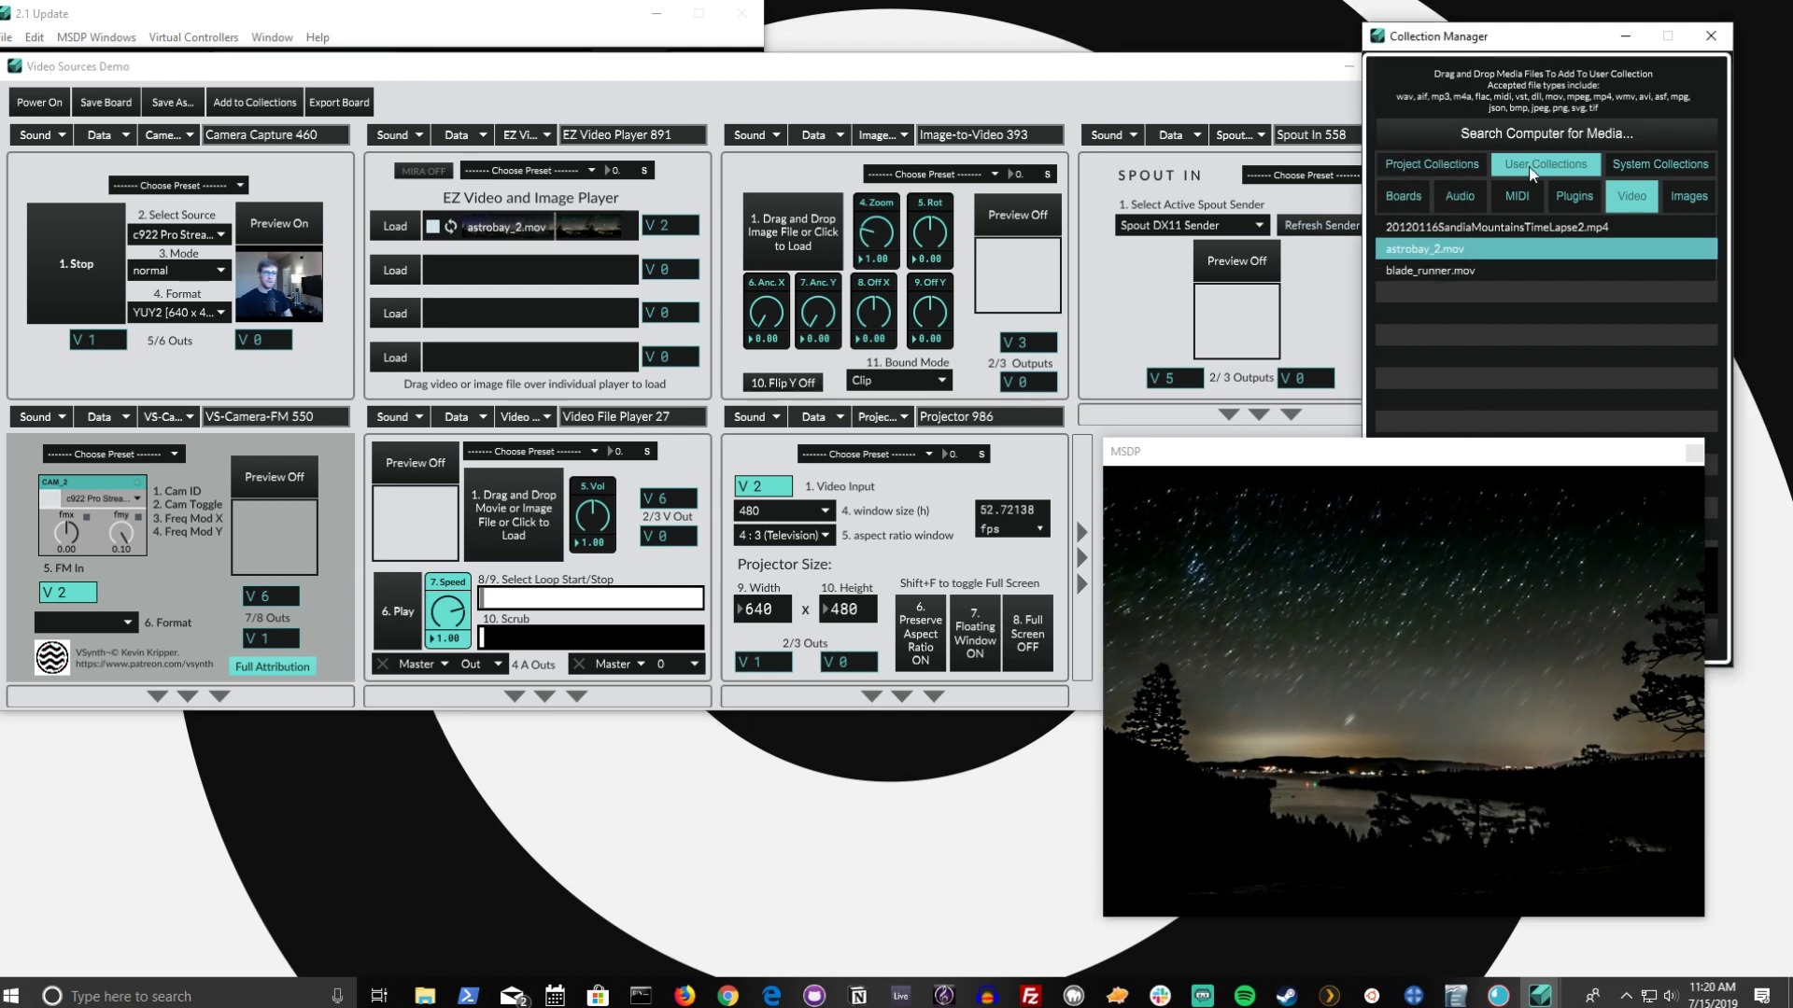
pyautogui.click(1683, 198)
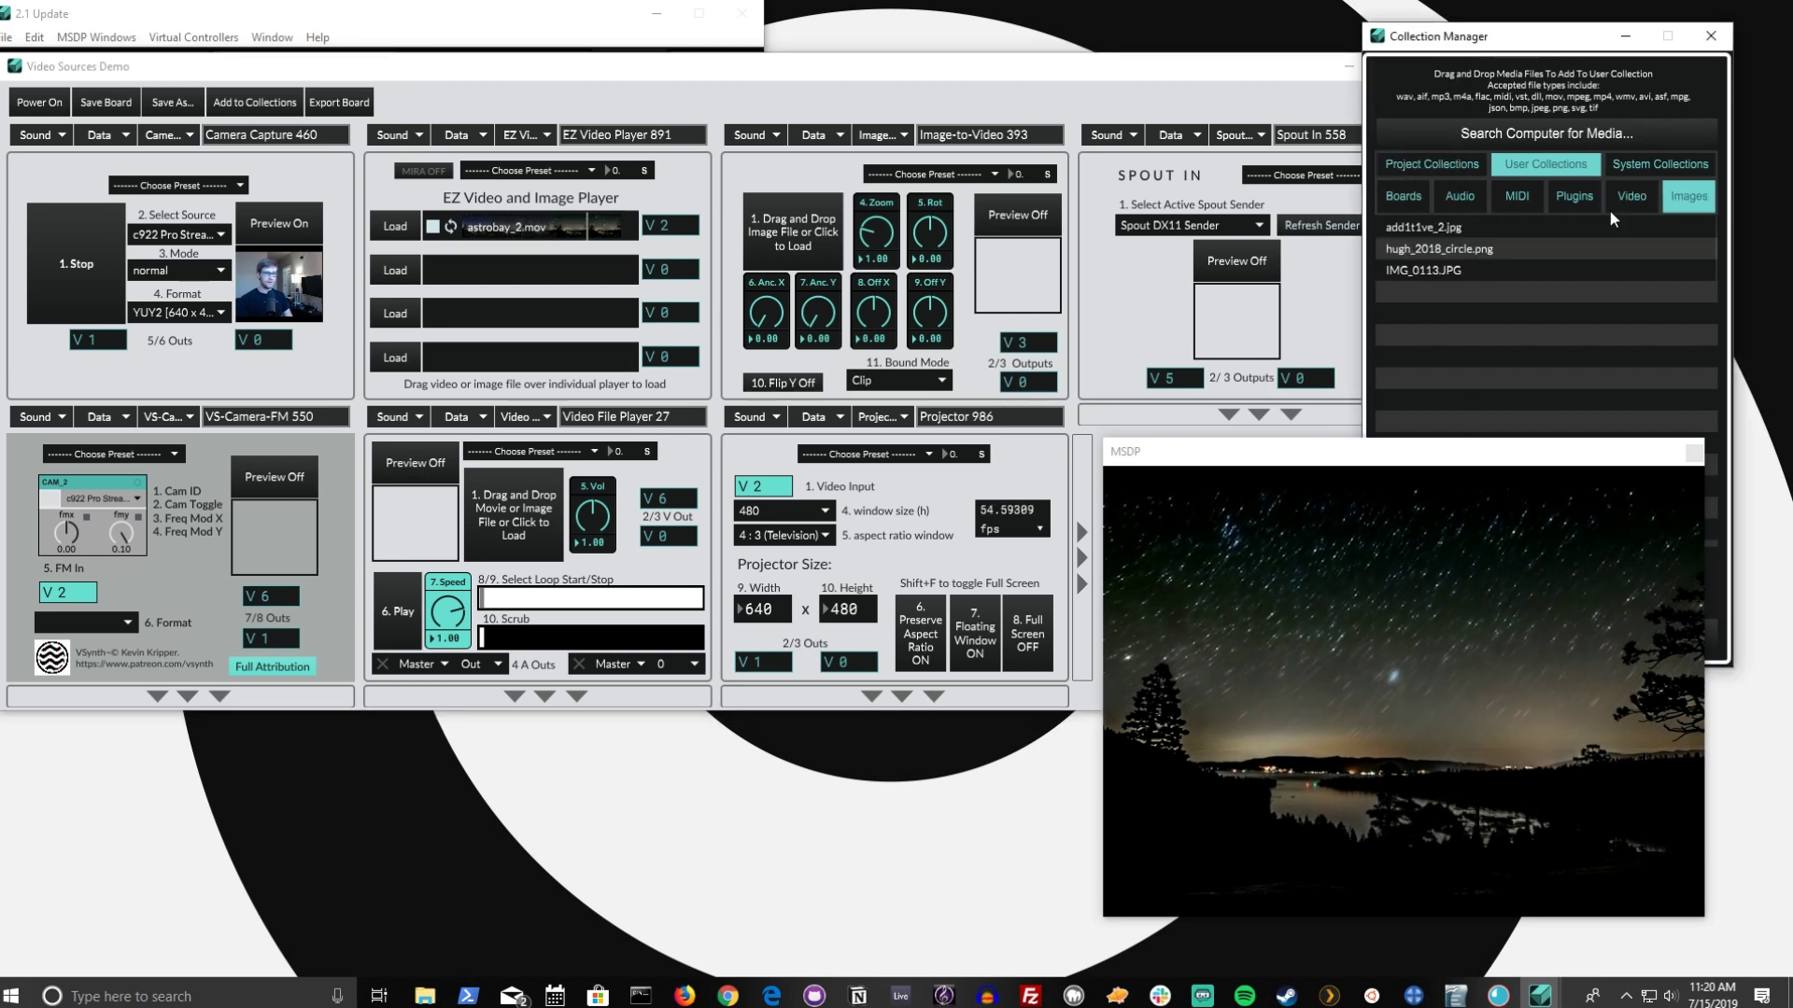
pyautogui.click(1419, 230)
pyautogui.moveTo(1419, 231); pyautogui.dragTo(601, 266)
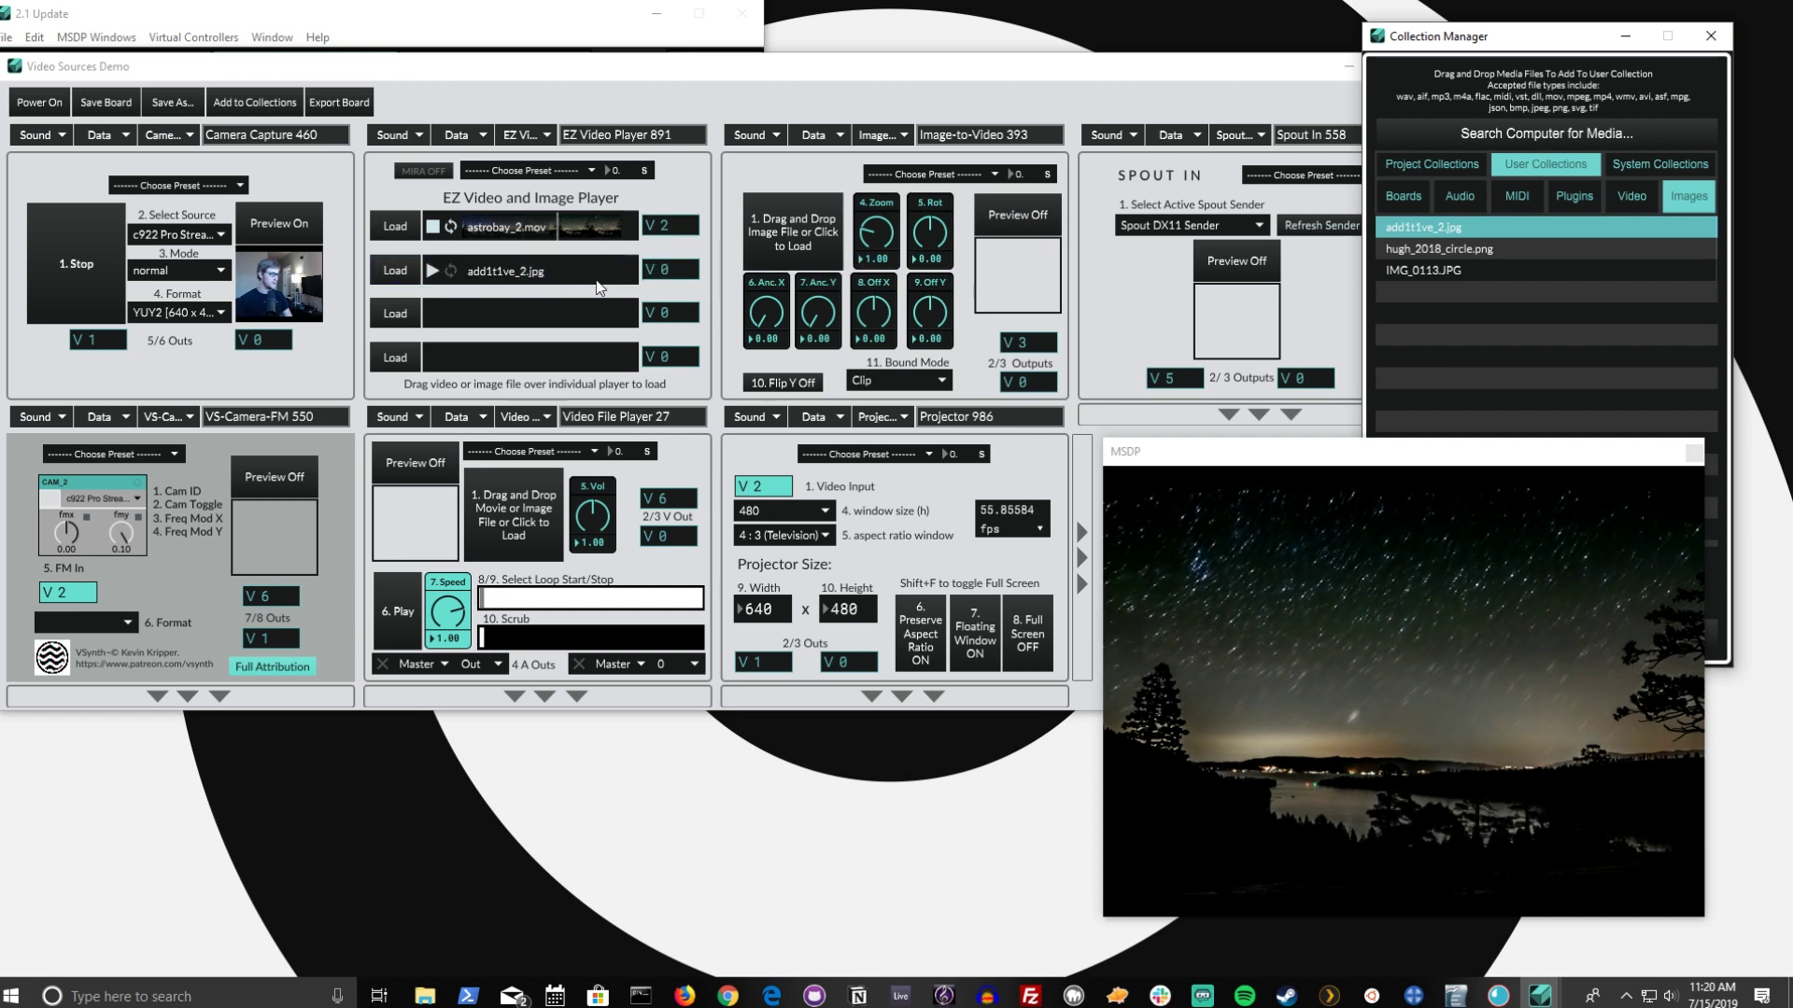
pyautogui.click(688, 281)
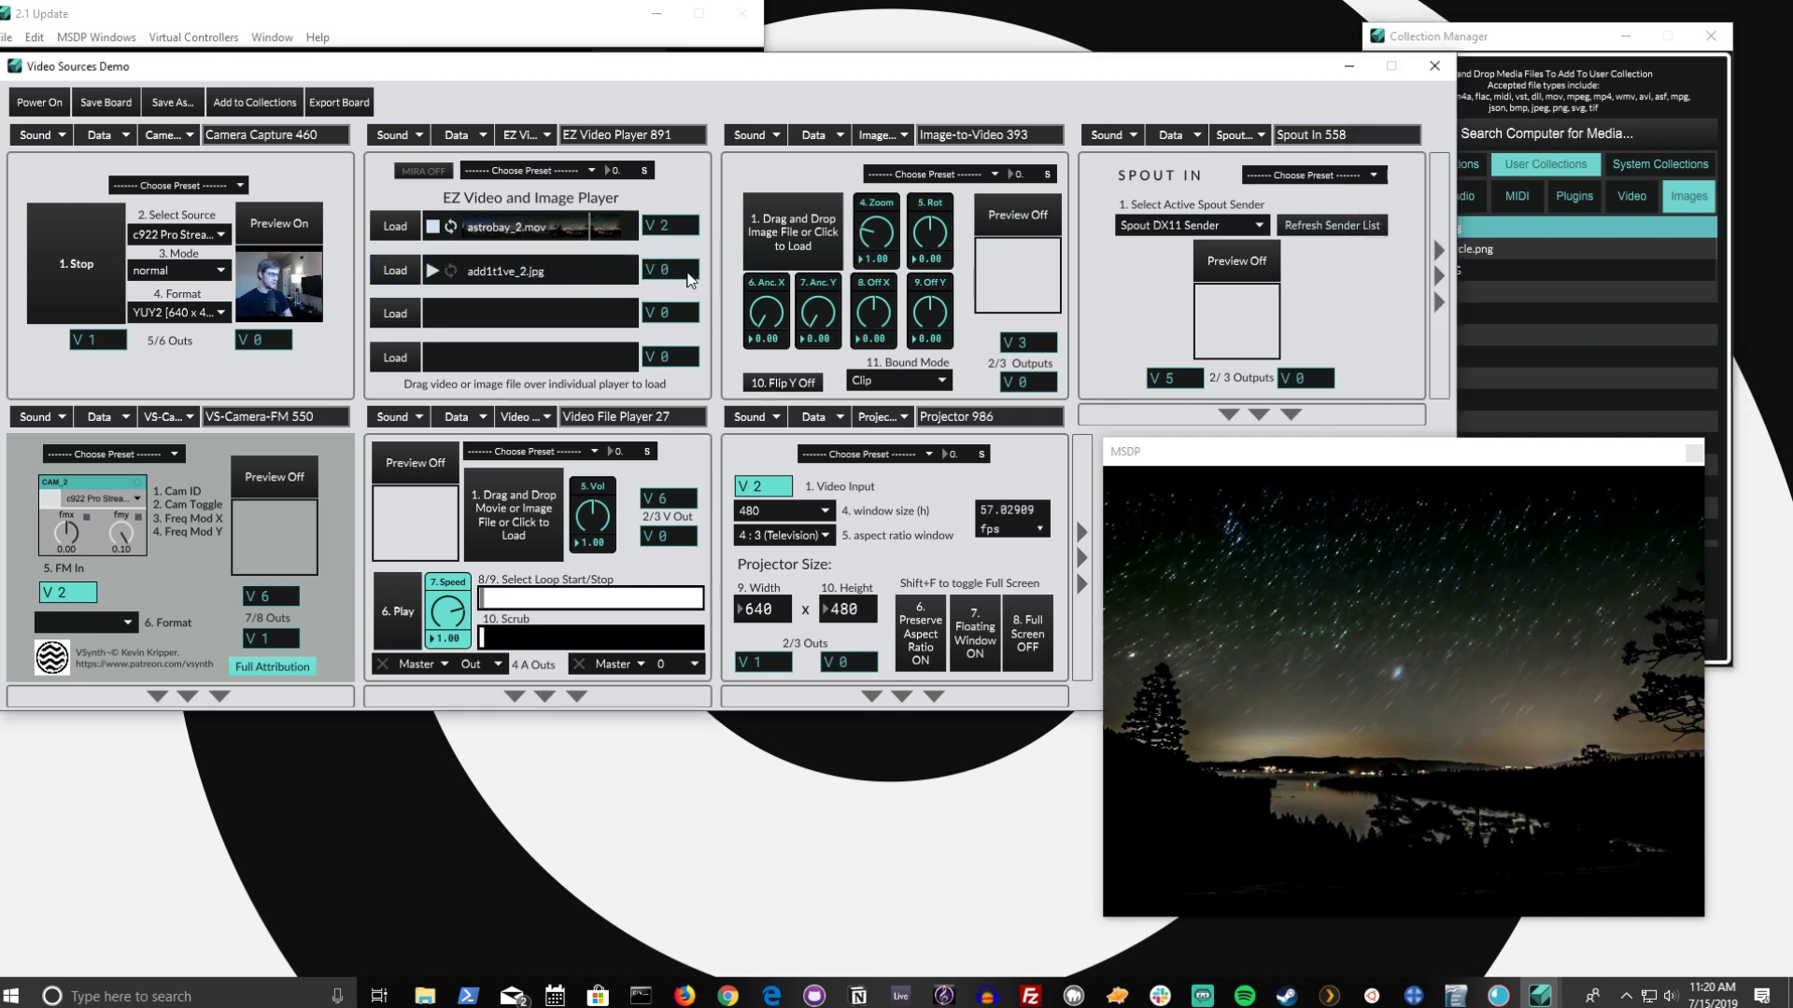
pyautogui.write('3')
pyautogui.press('Return')
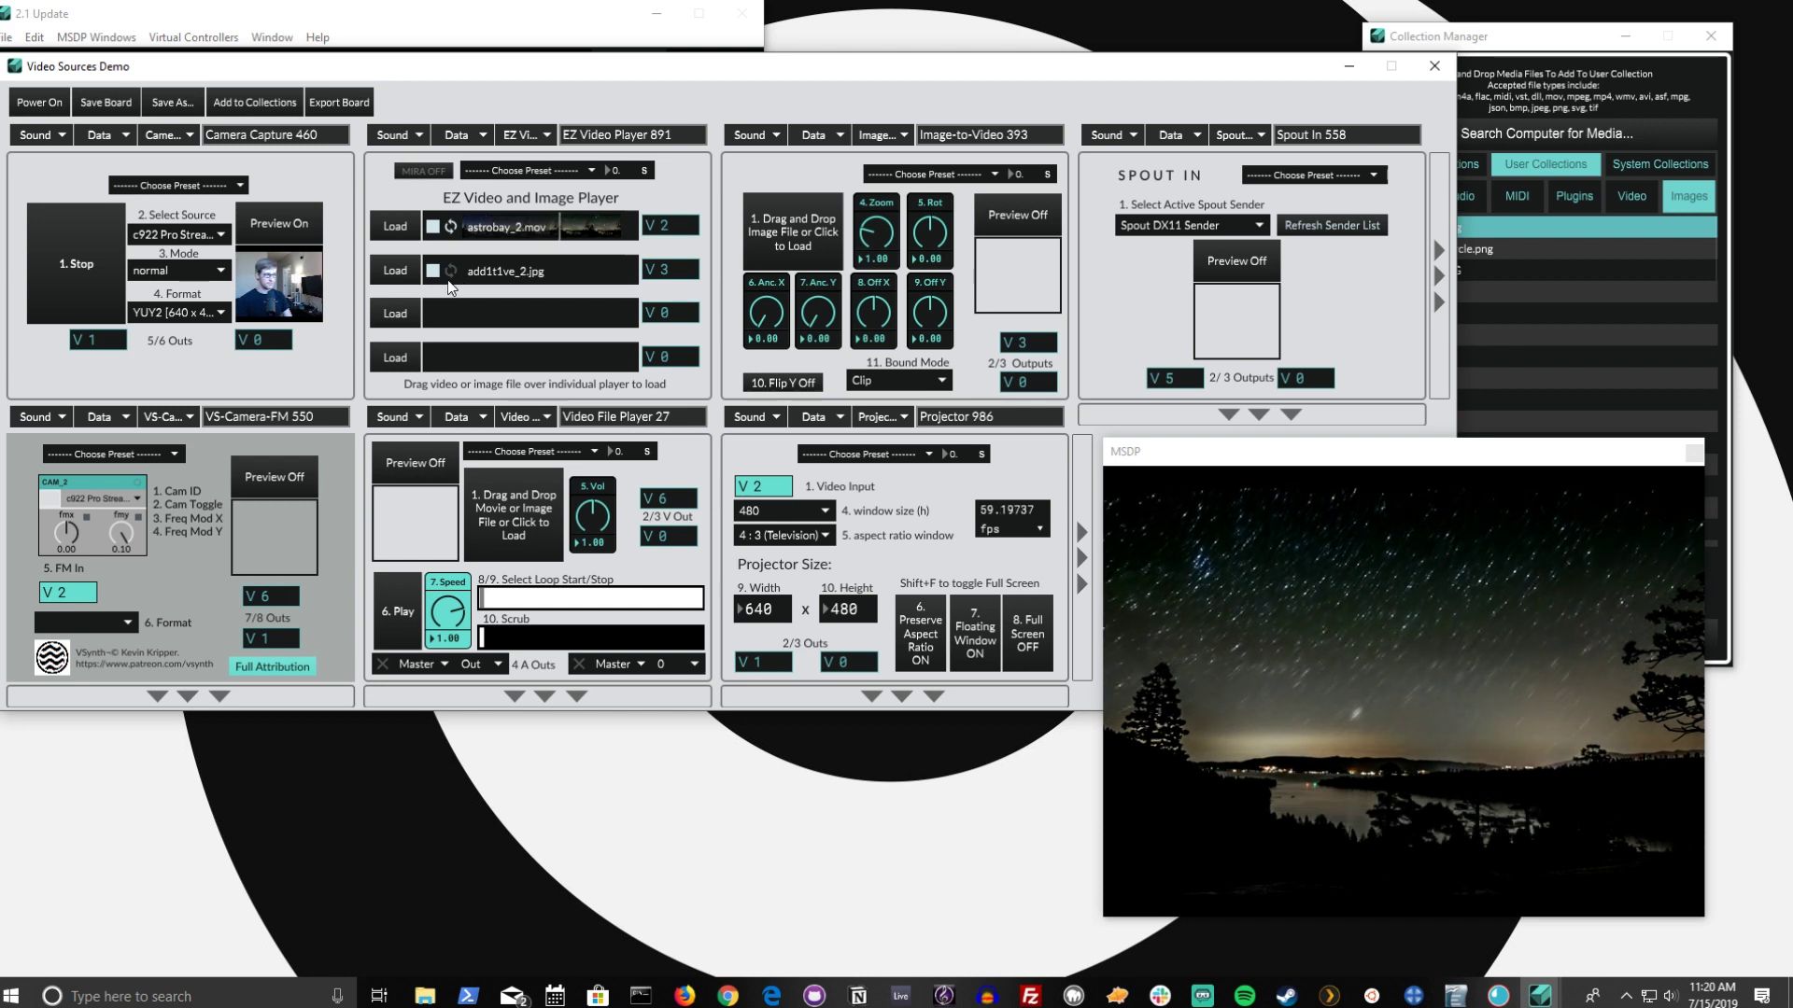
# Step: Switch the Projector's video input to V 3 and cycle it among V 1, V 2 and V 3, ending on V 1
pyautogui.click(785, 486)
pyautogui.press('BackSpace')
pyautogui.write('3')
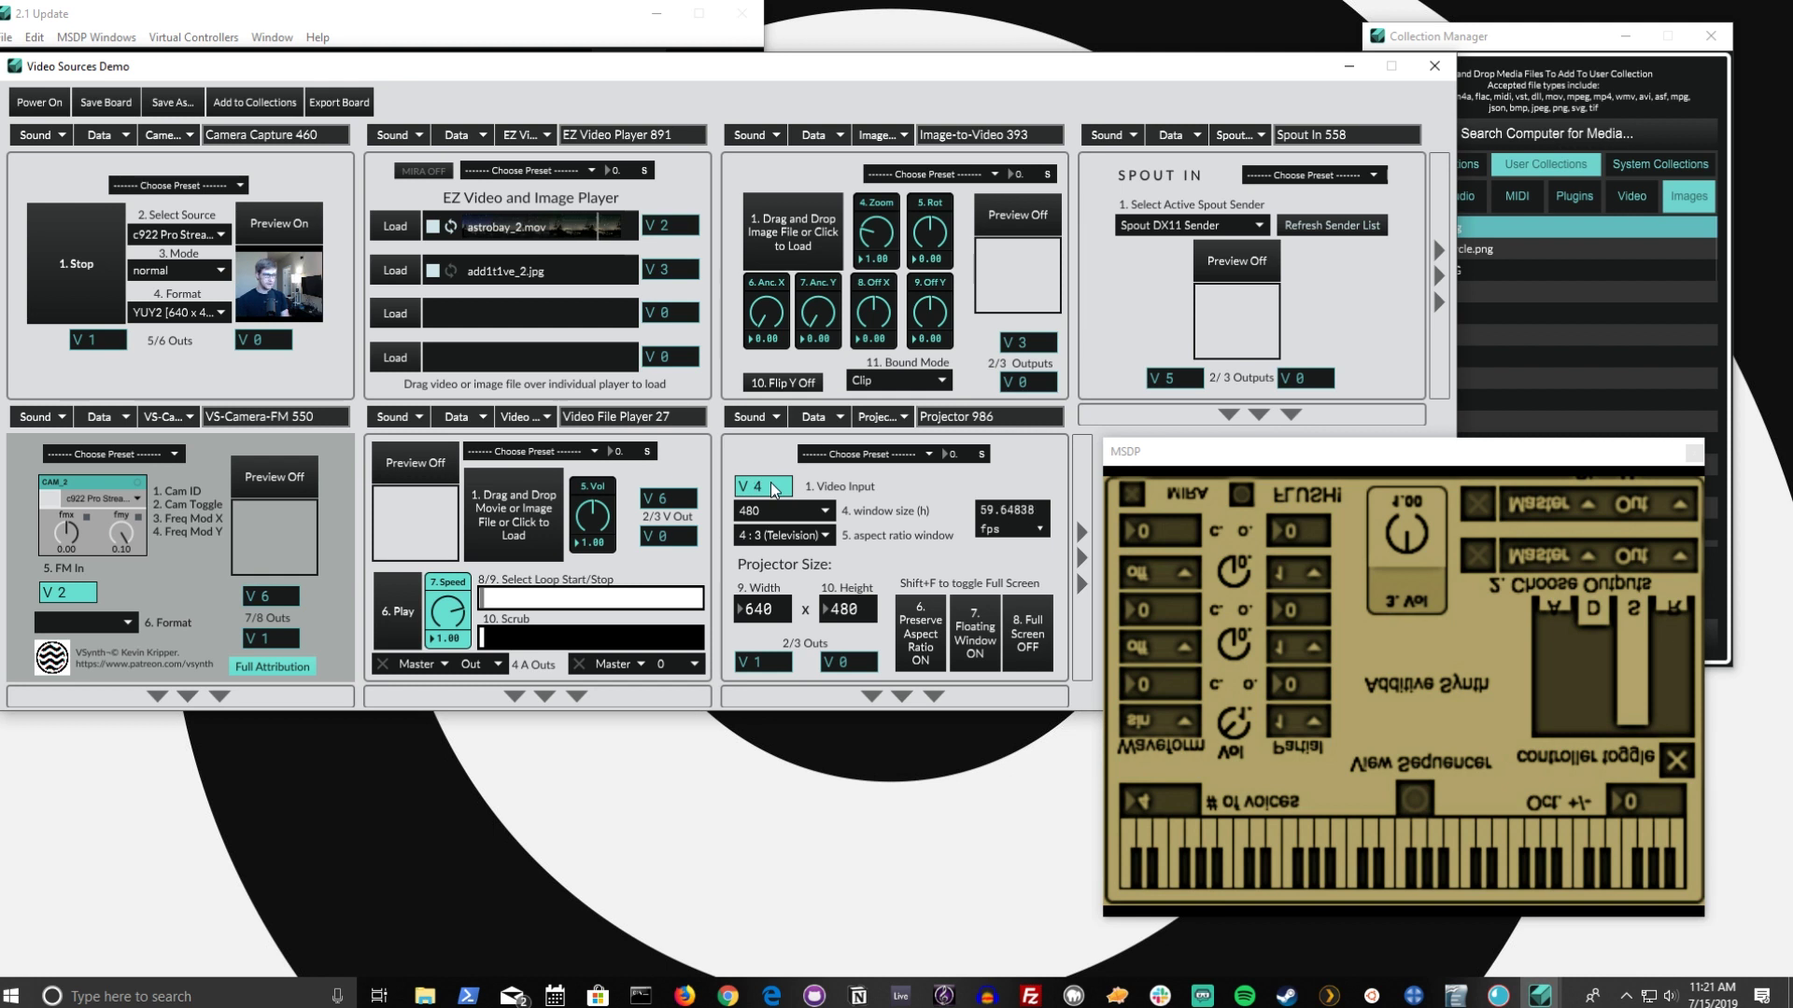
pyautogui.scroll(-2, 771, 488)
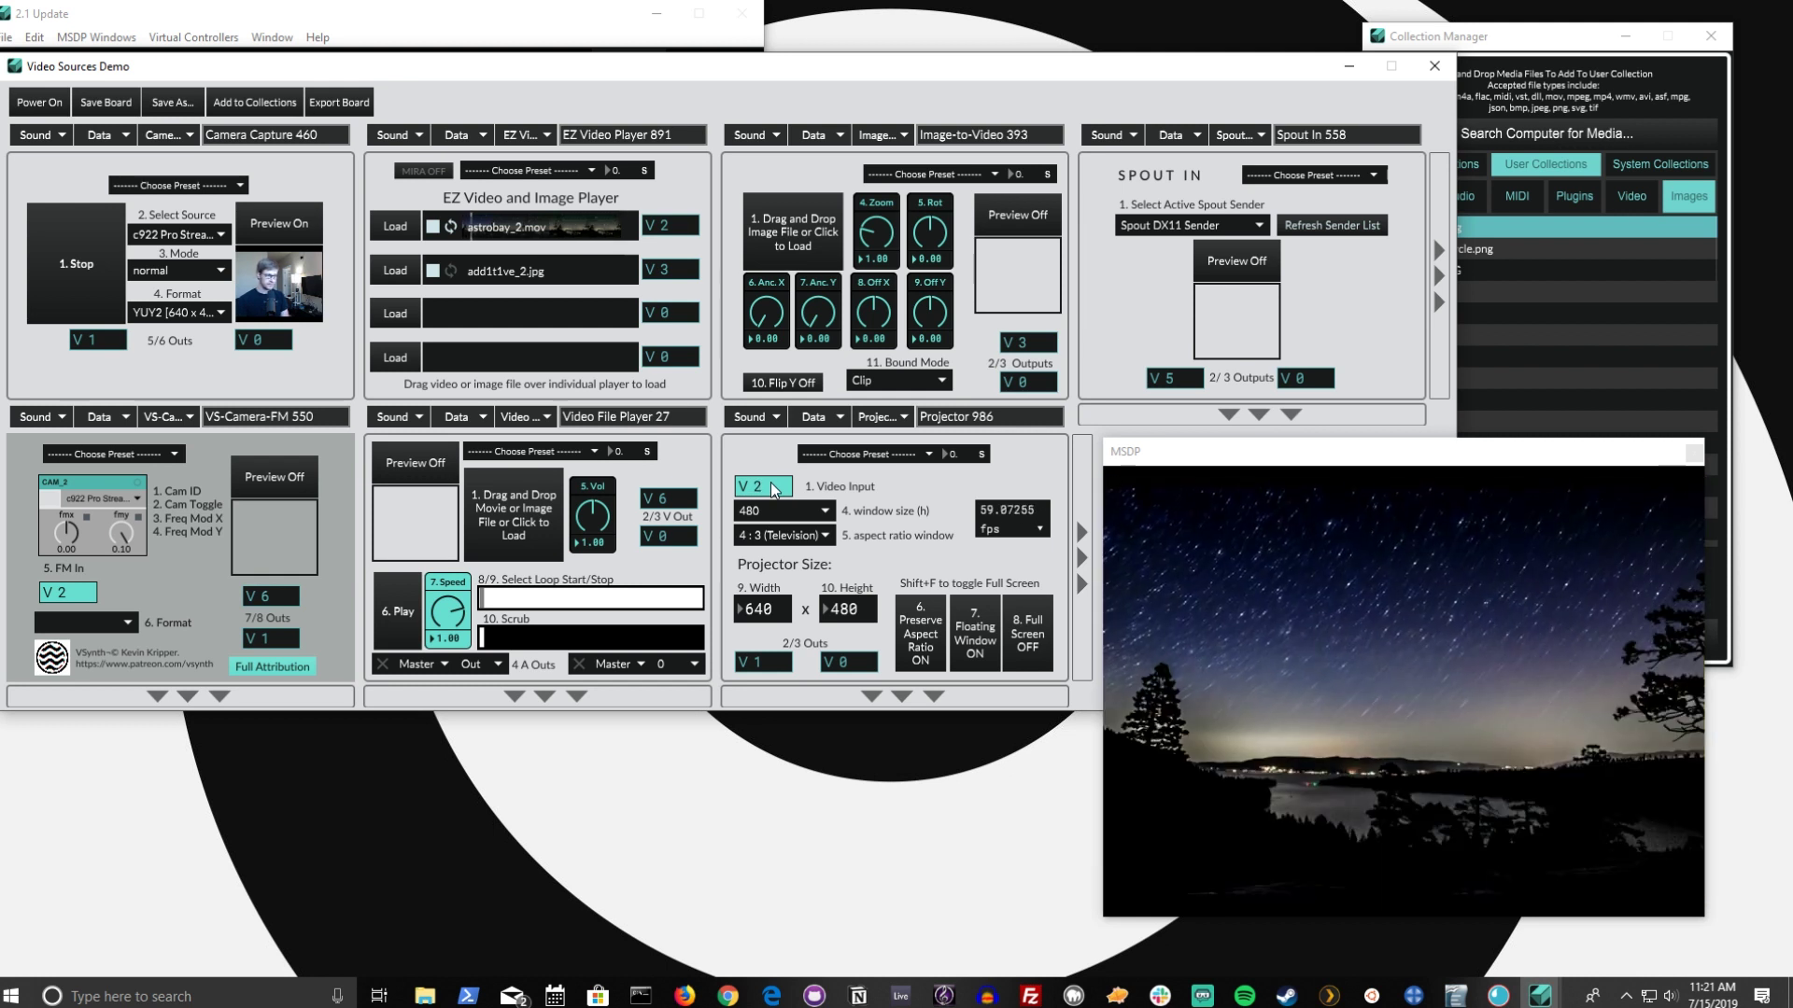
pyautogui.scroll(1, 771, 488)
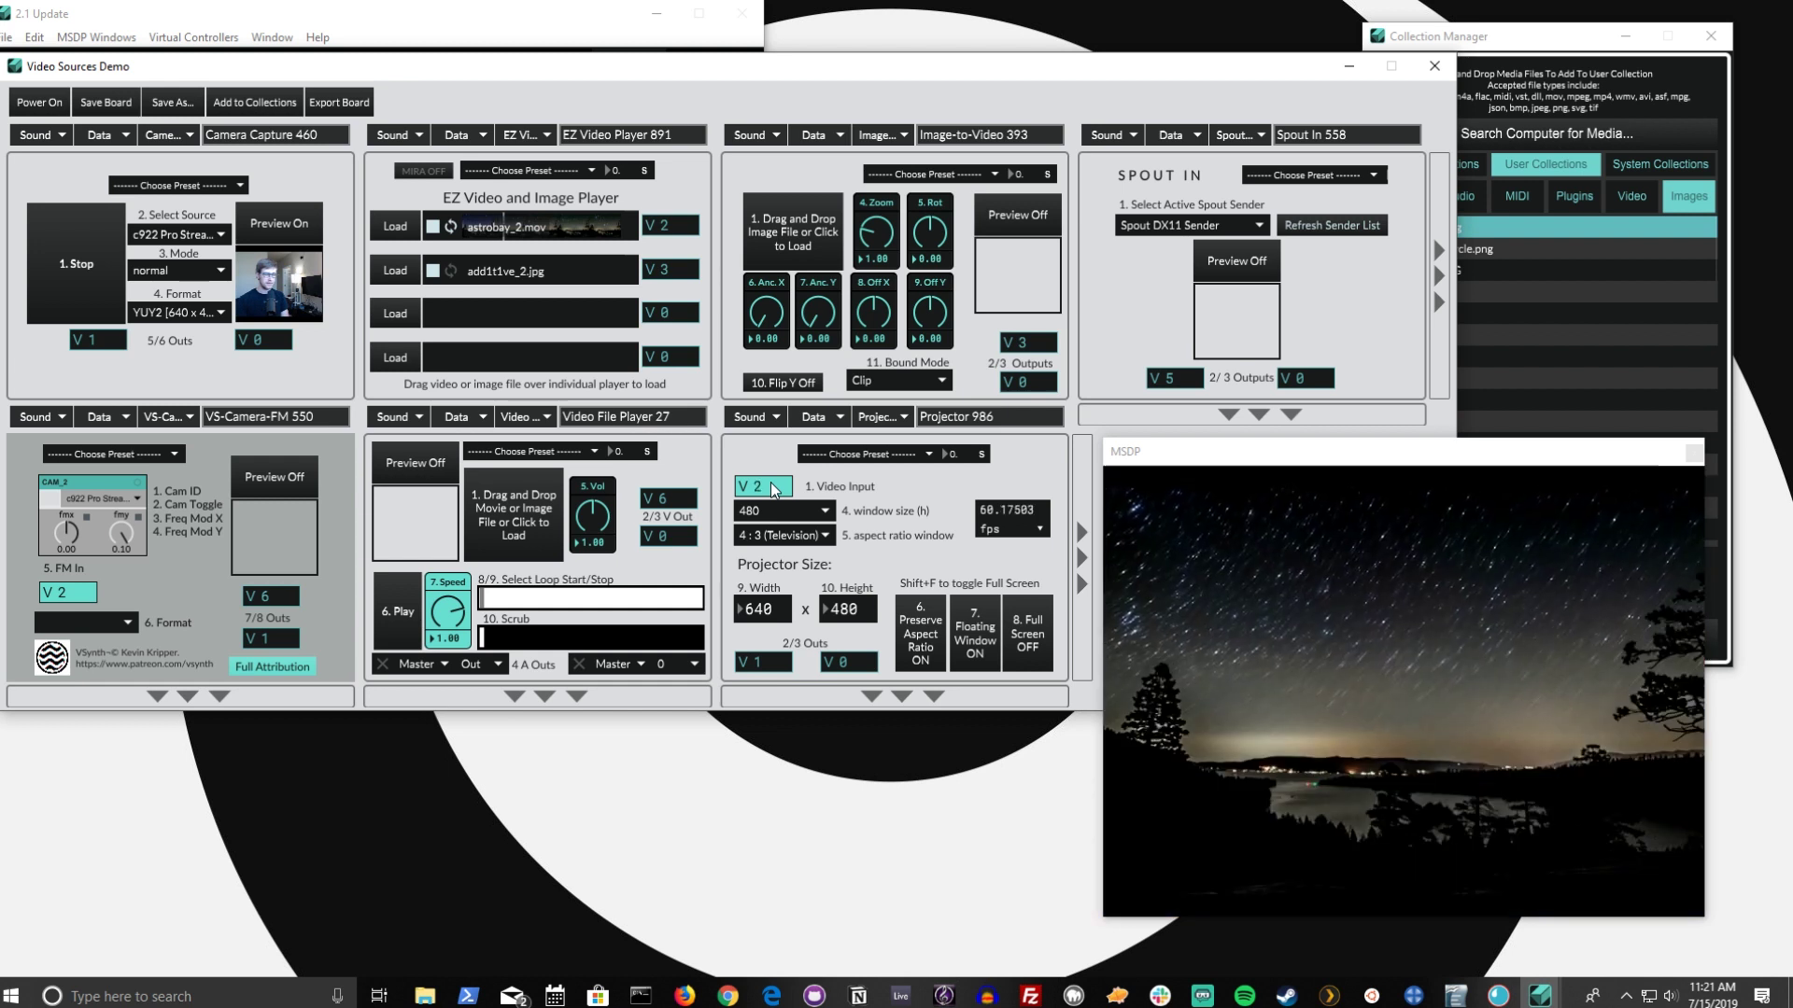
pyautogui.scroll(-1, 771, 489)
pyautogui.scroll(2, 771, 488)
pyautogui.scroll(-2, 773, 489)
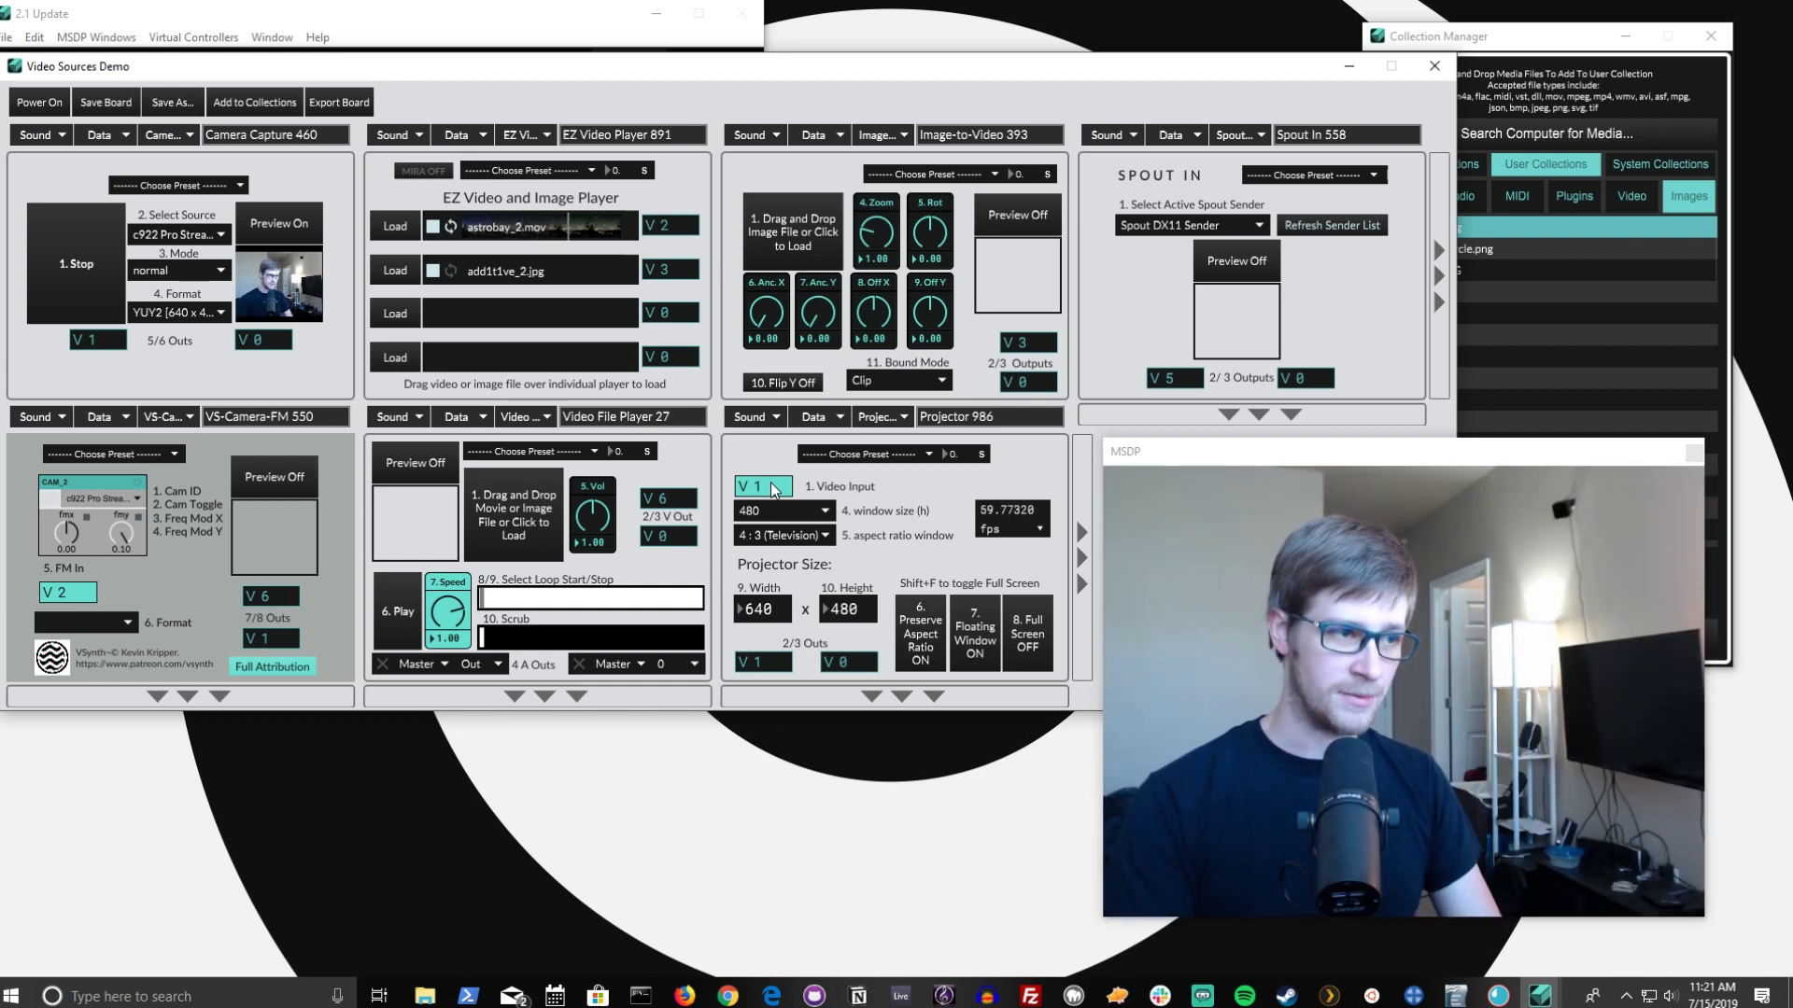
pyautogui.scroll(1, 773, 489)
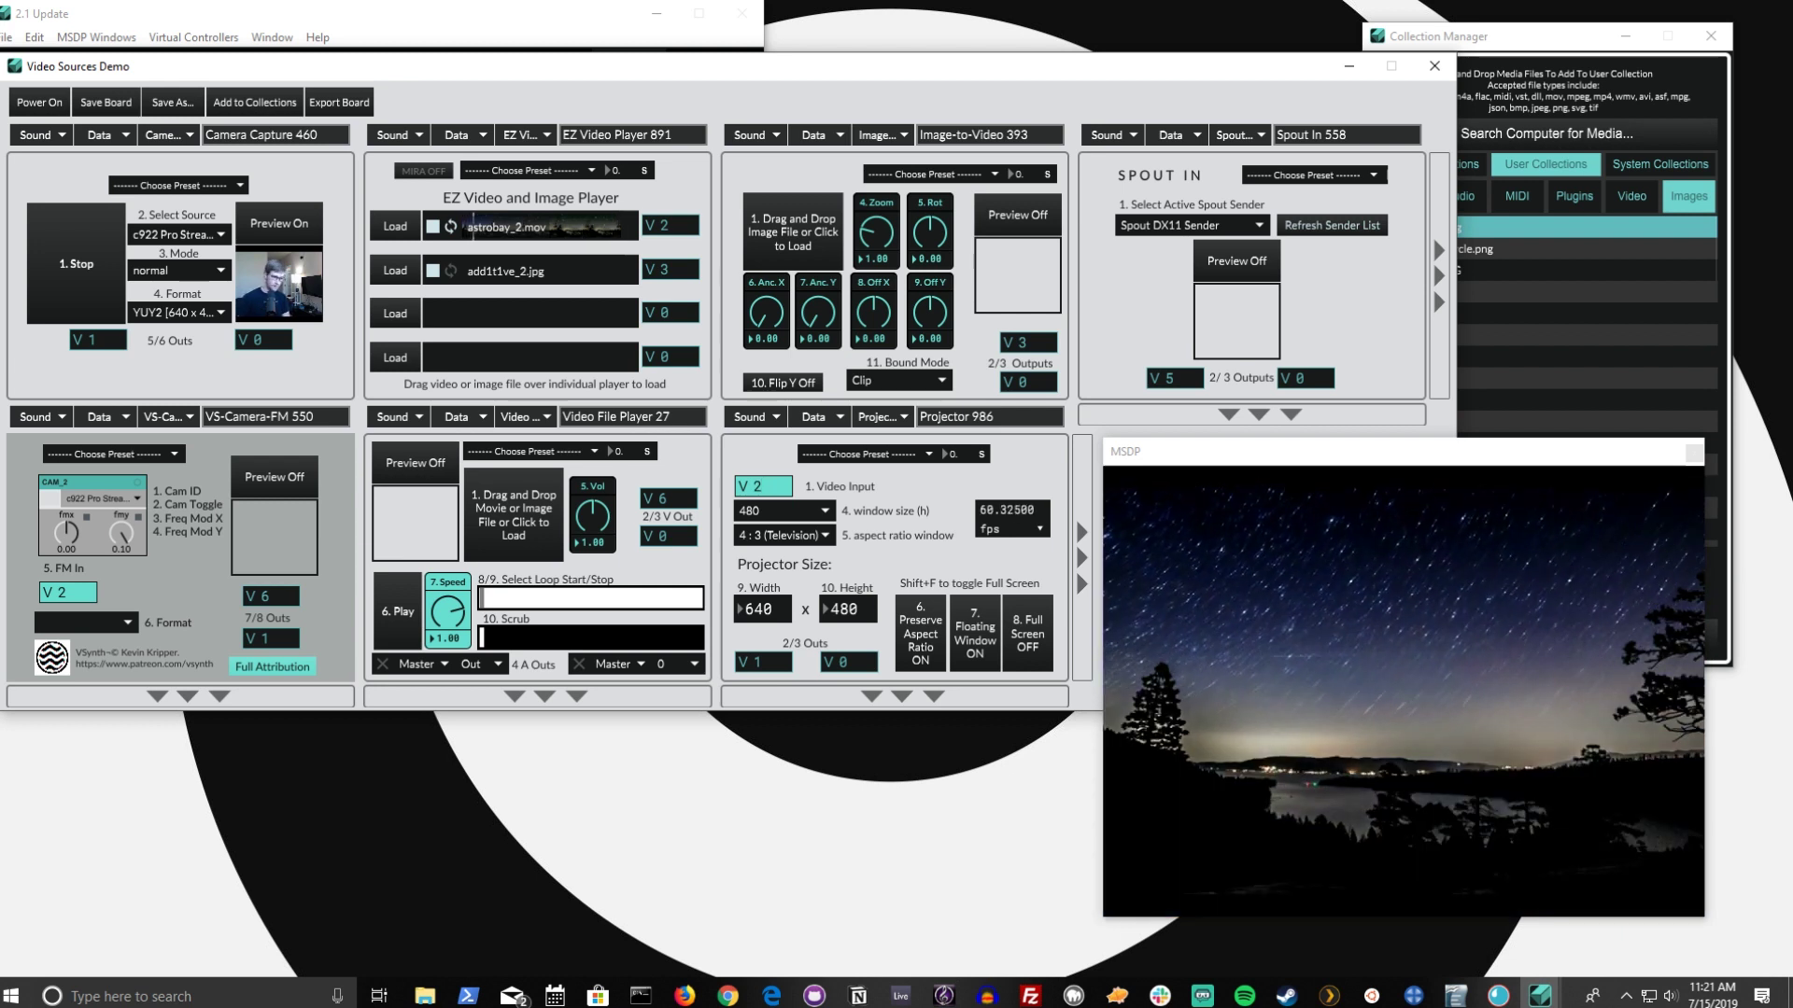
pyautogui.scroll(1, 773, 489)
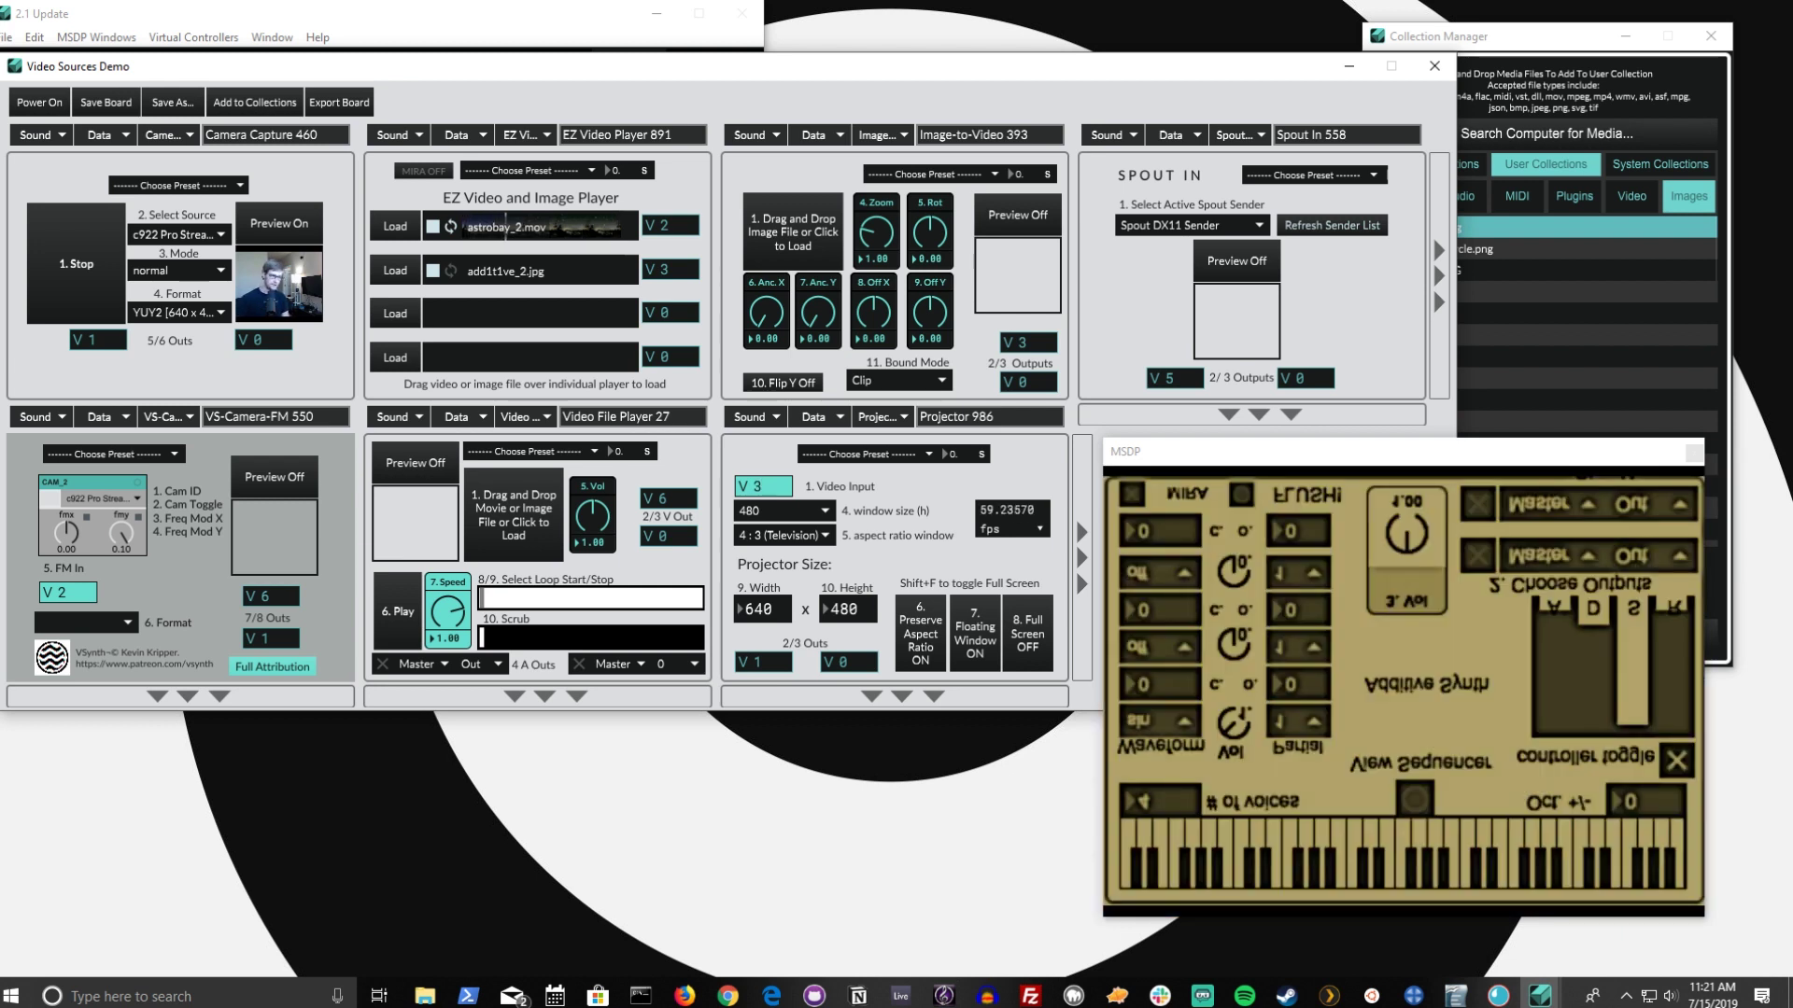
pyautogui.scroll(-2, 763, 485)
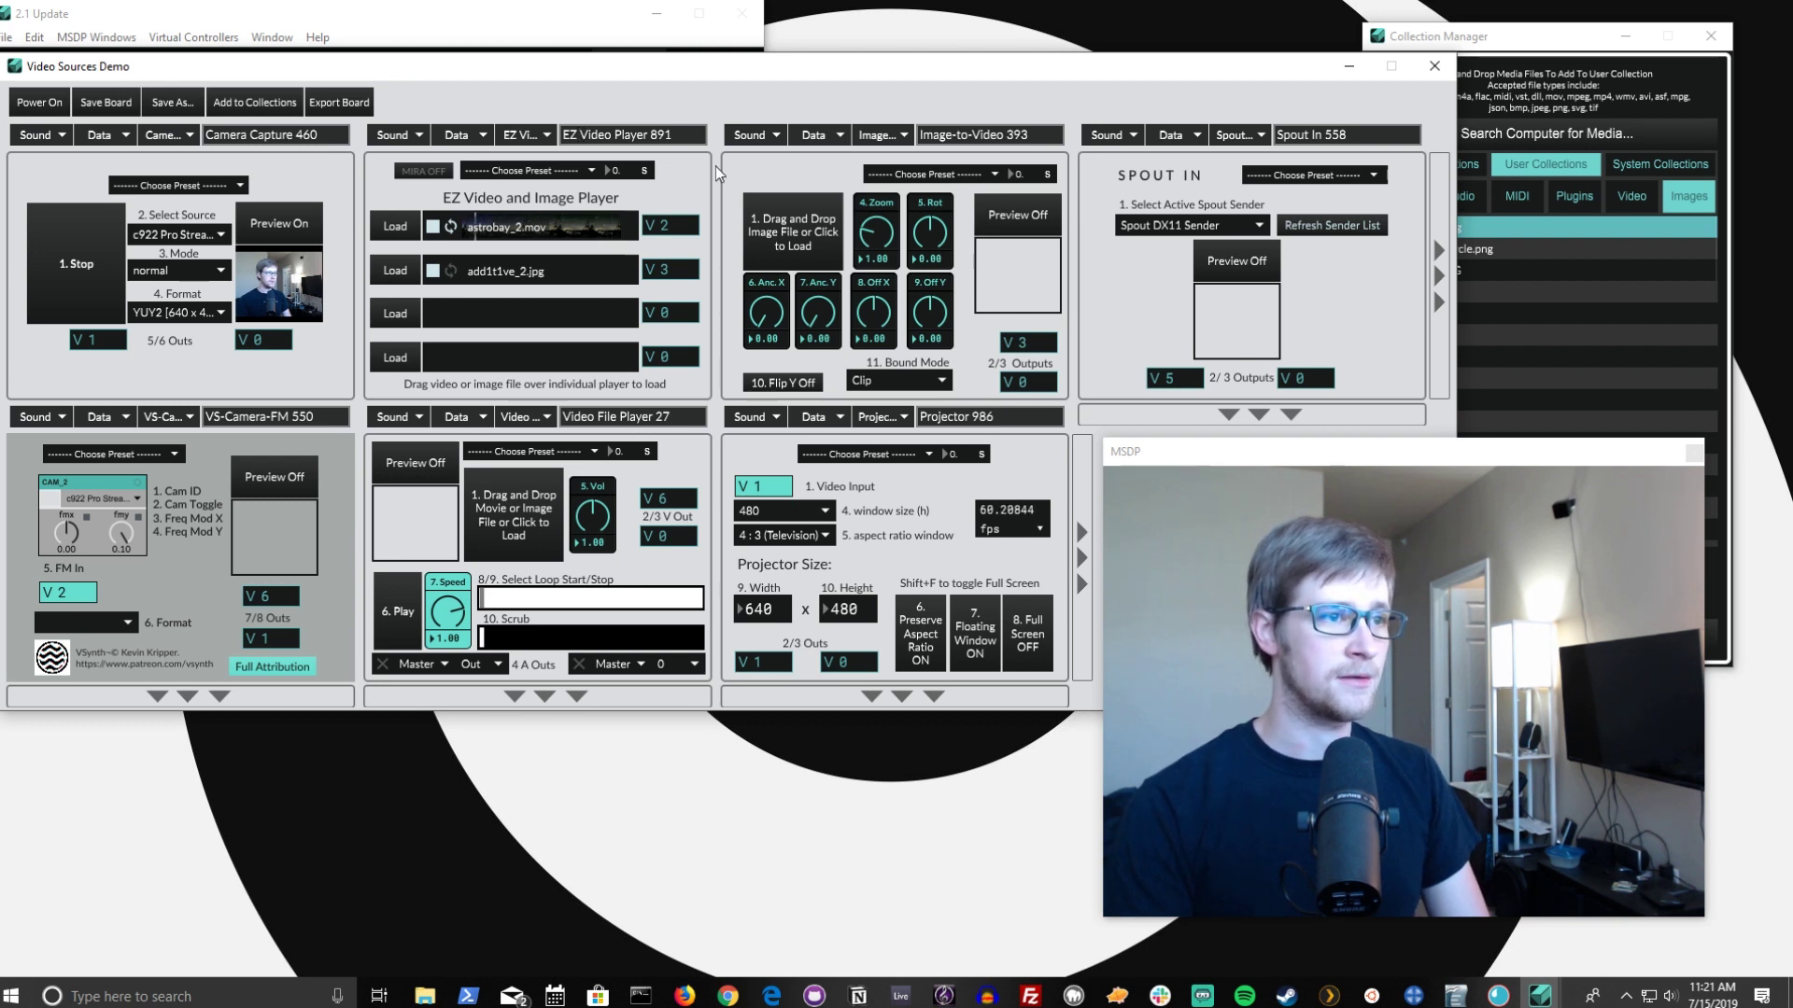
# Step: Load astrobay_2.mov from the user collection's videos into the Image-to-Video module
pyautogui.click(1543, 273)
pyautogui.click(1636, 198)
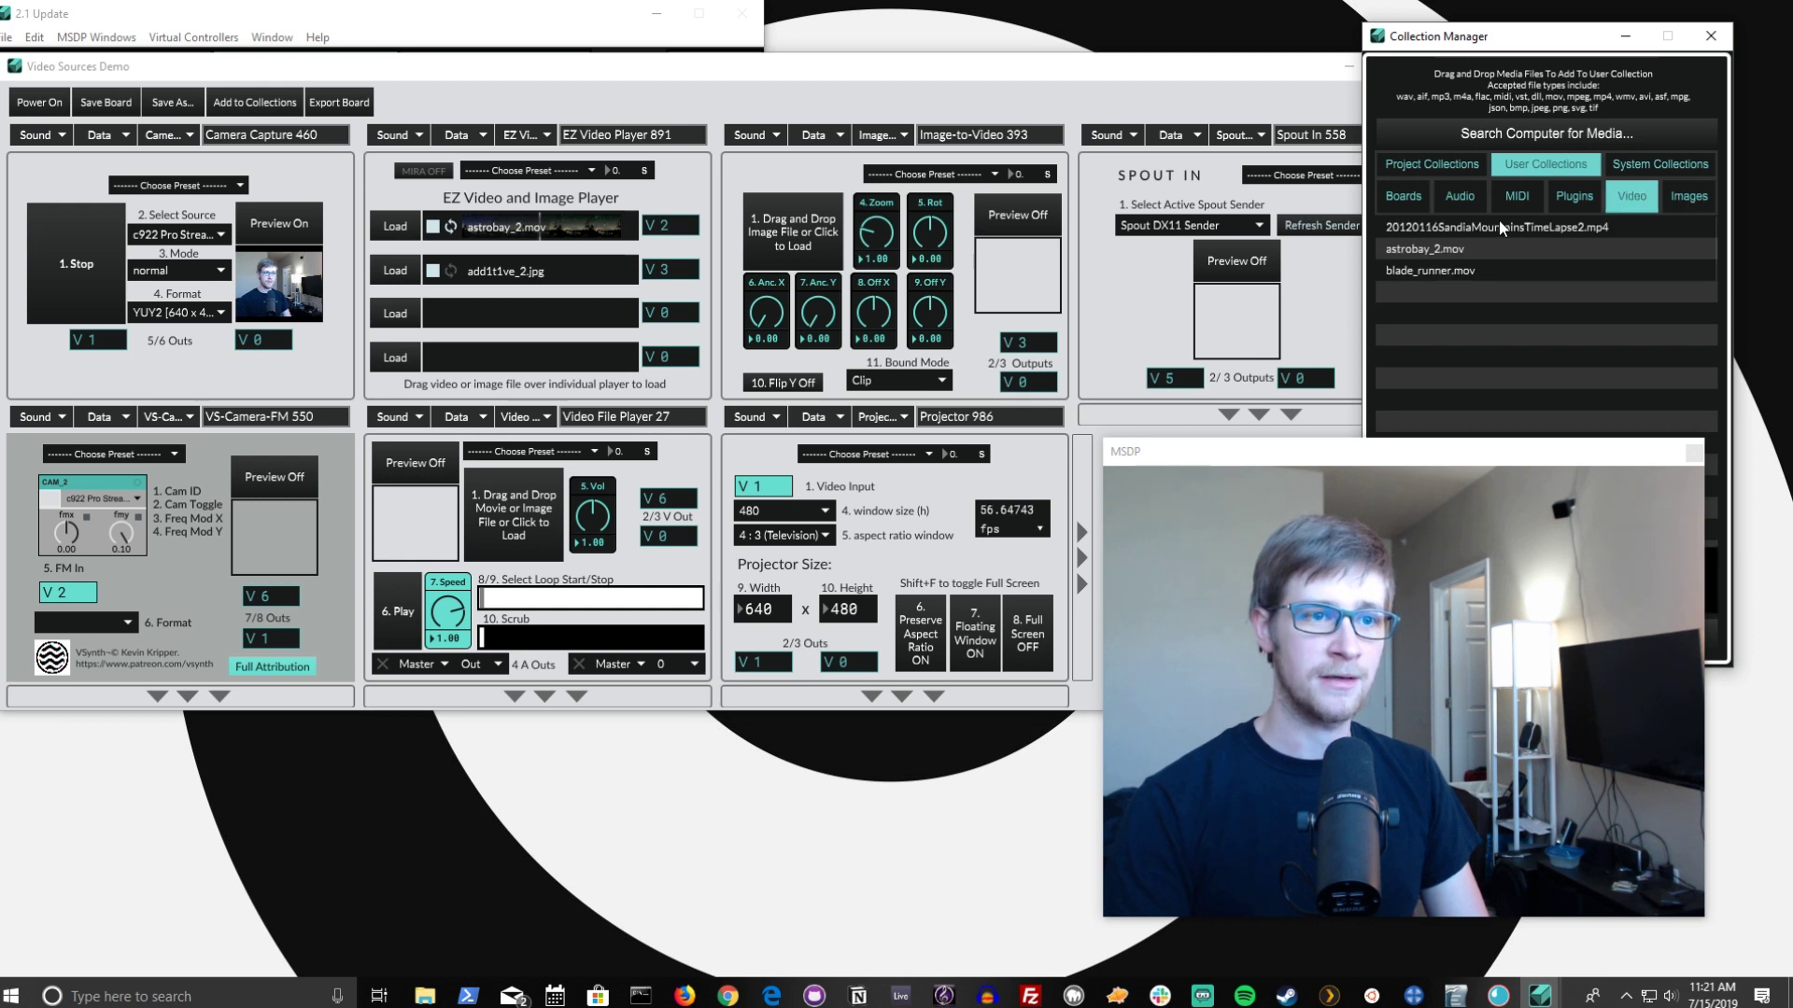
pyautogui.moveTo(1412, 254); pyautogui.dragTo(794, 179)
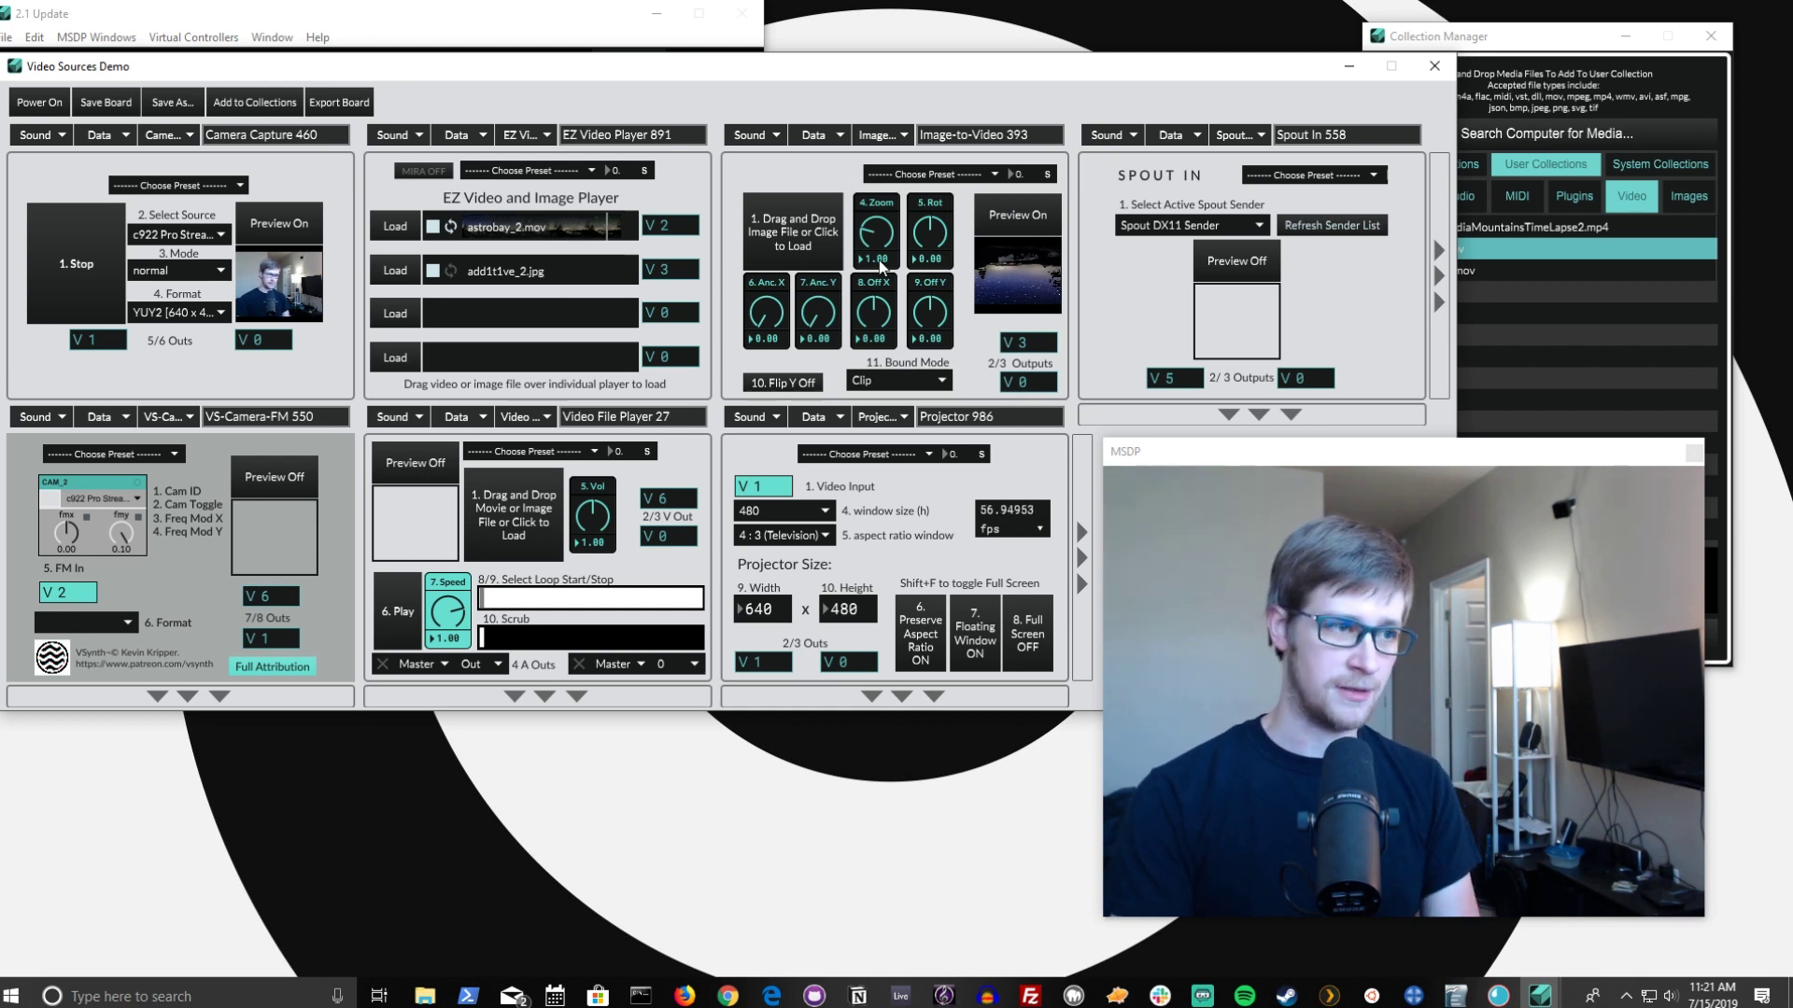
# Step: Turn on Flip Y in the Image-to-Video module and route it to the Projector through V 4
pyautogui.click(766, 385)
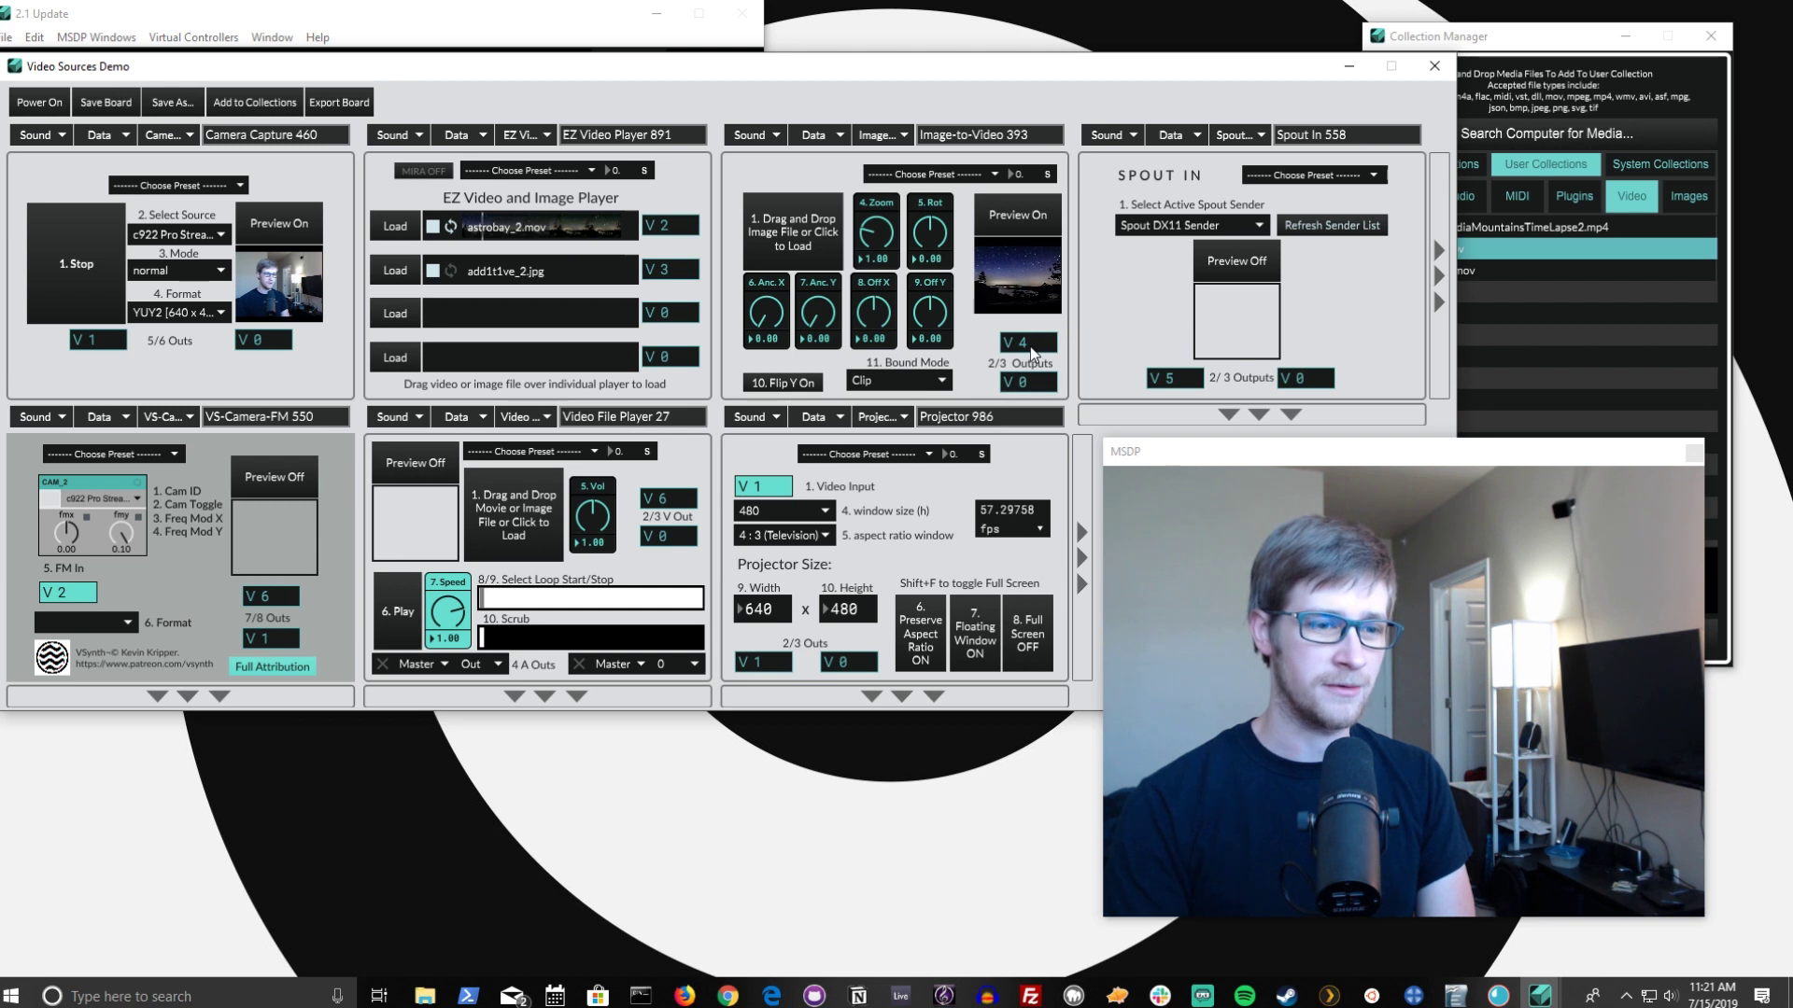
pyautogui.moveTo(752, 489); pyautogui.dragTo(766, 498)
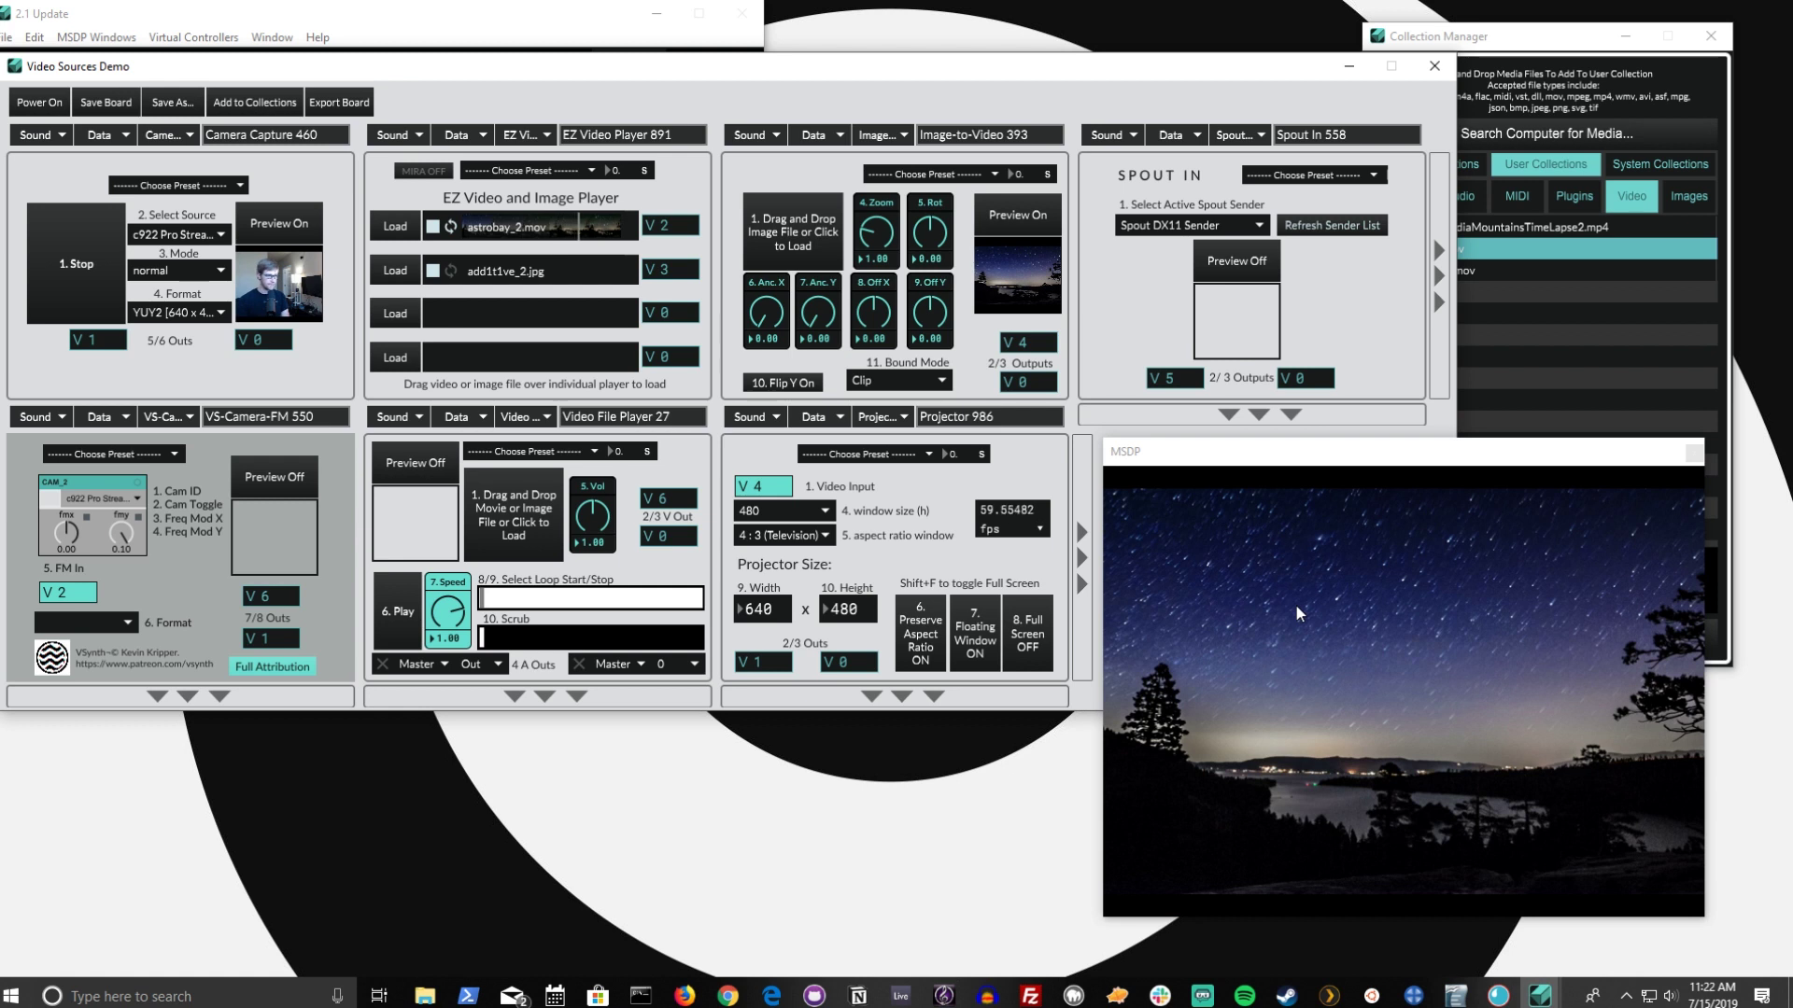
# Step: Toggle the Image-to-Video module's preview off and back on
pyautogui.click(995, 217)
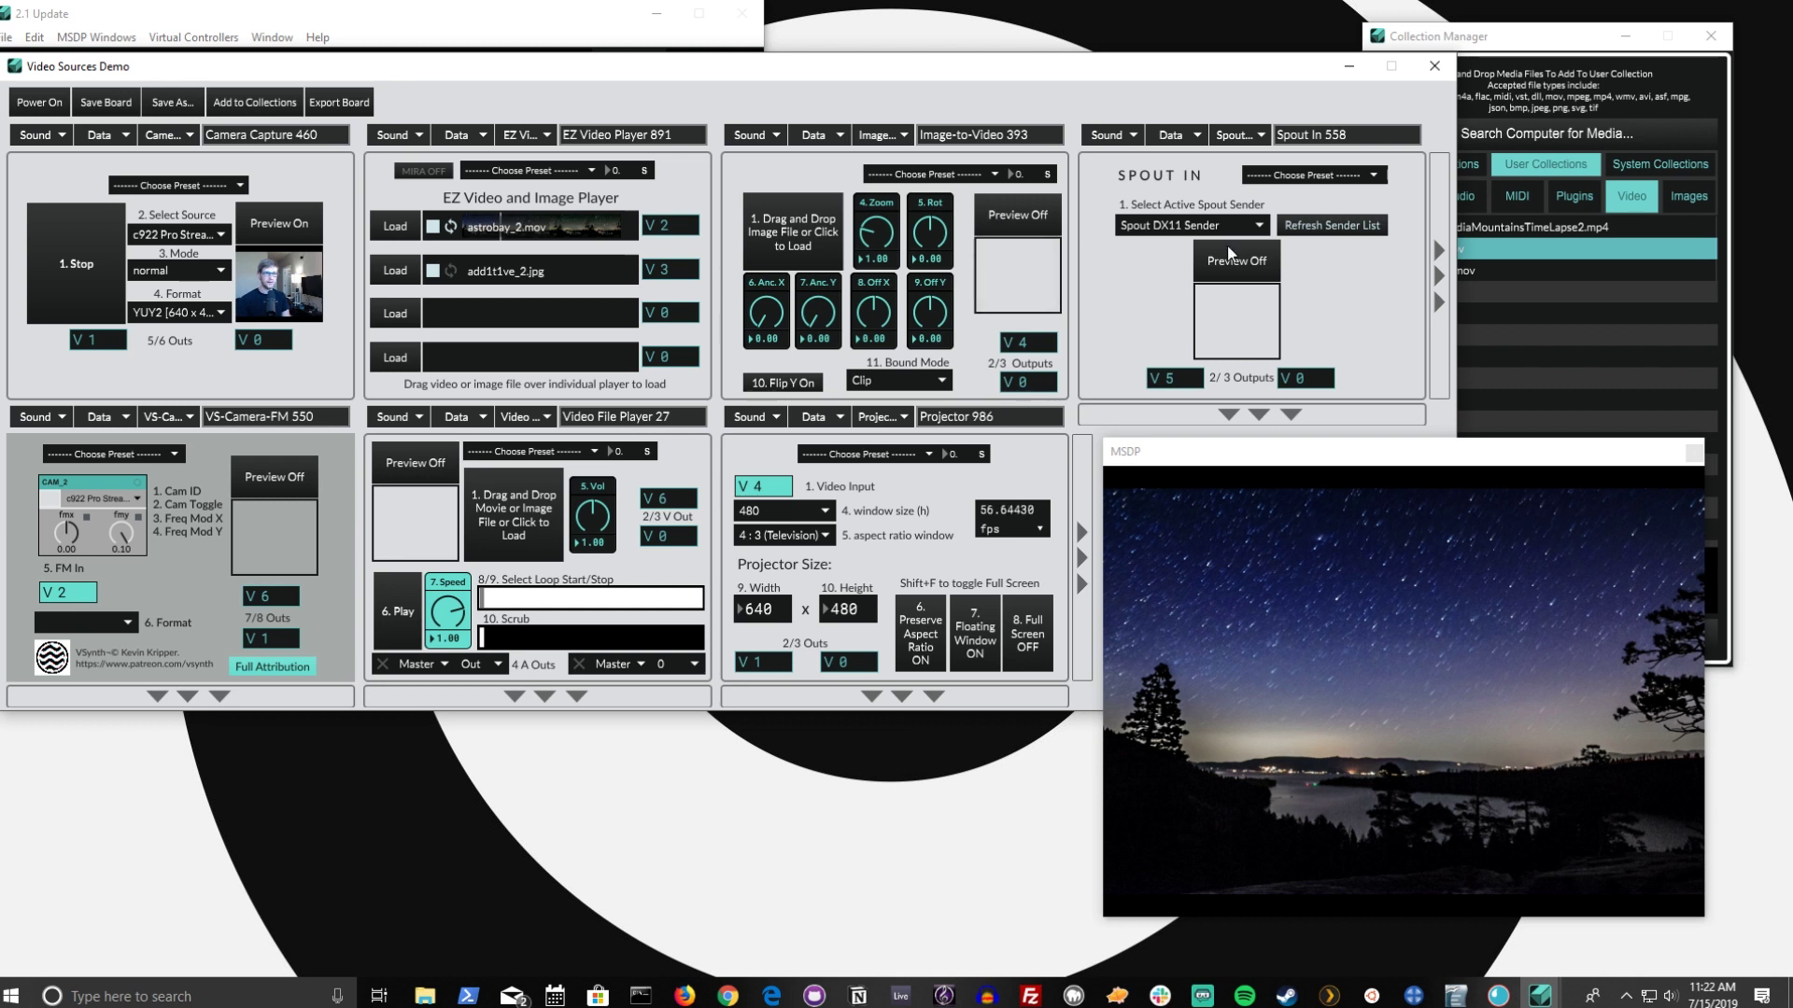
pyautogui.click(1611, 71)
pyautogui.click(1024, 231)
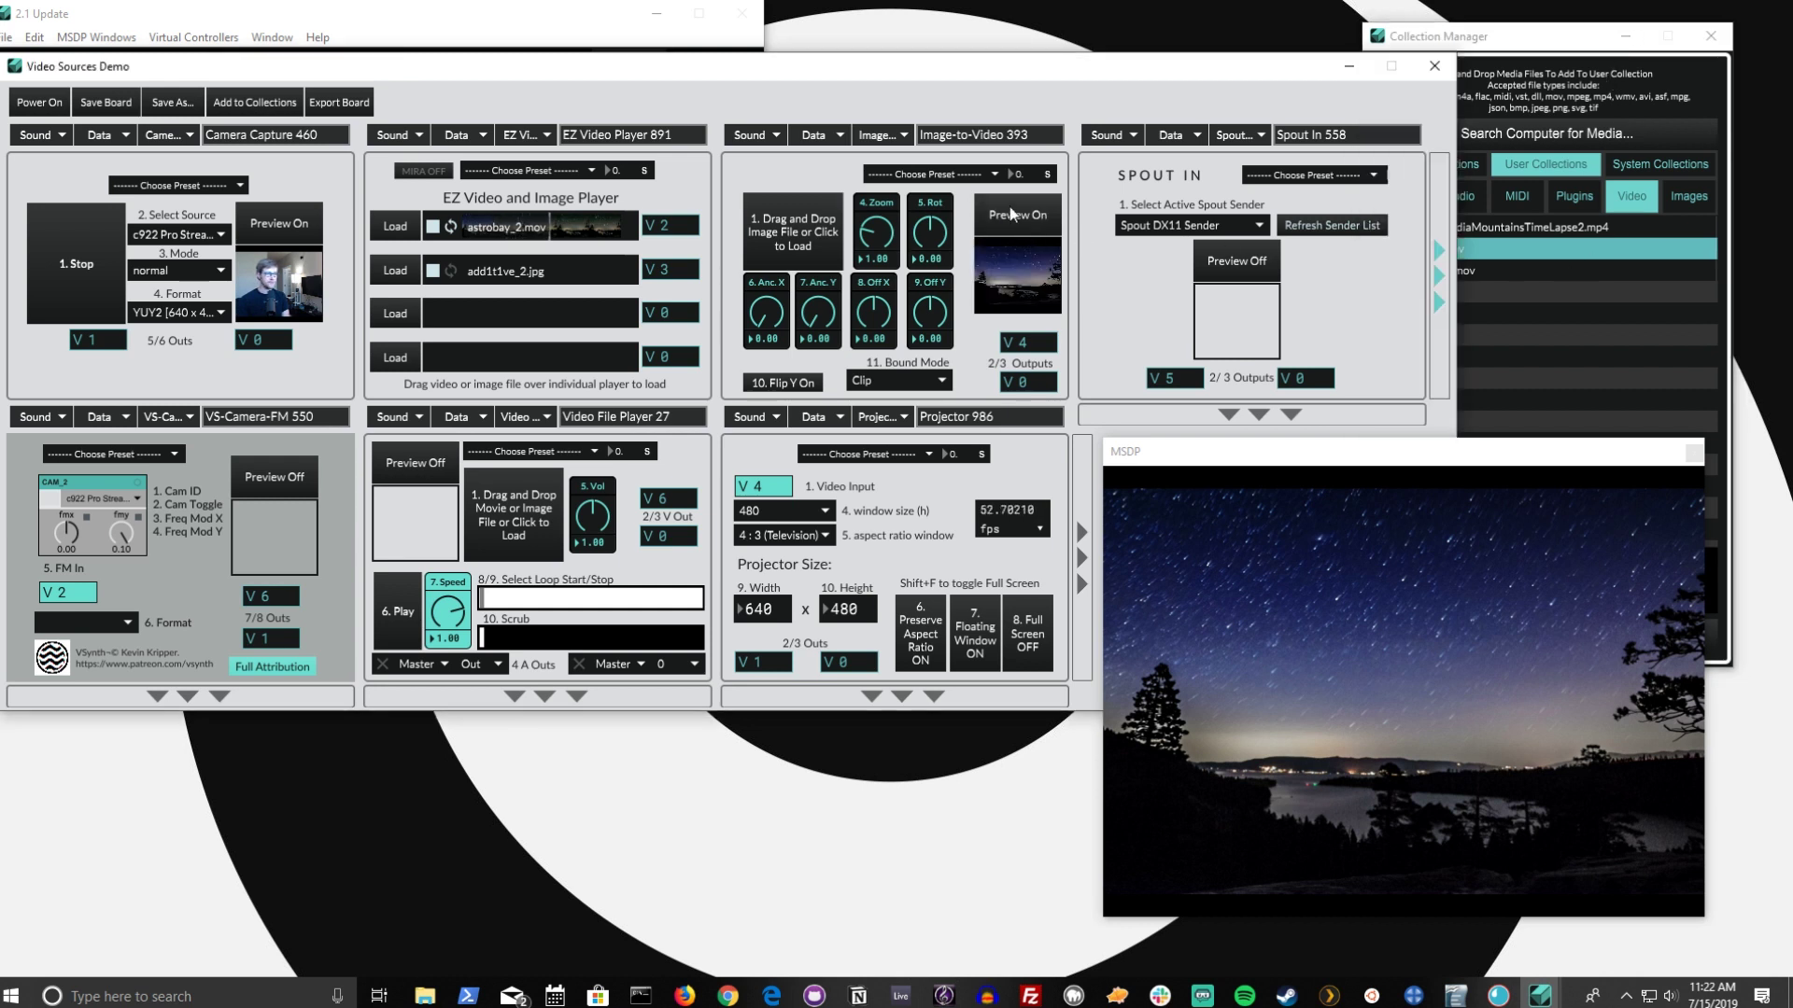
# Step: Load MSDP2_Logo.png from the system collection's images into the Image-to-Video module
pyautogui.click(1695, 200)
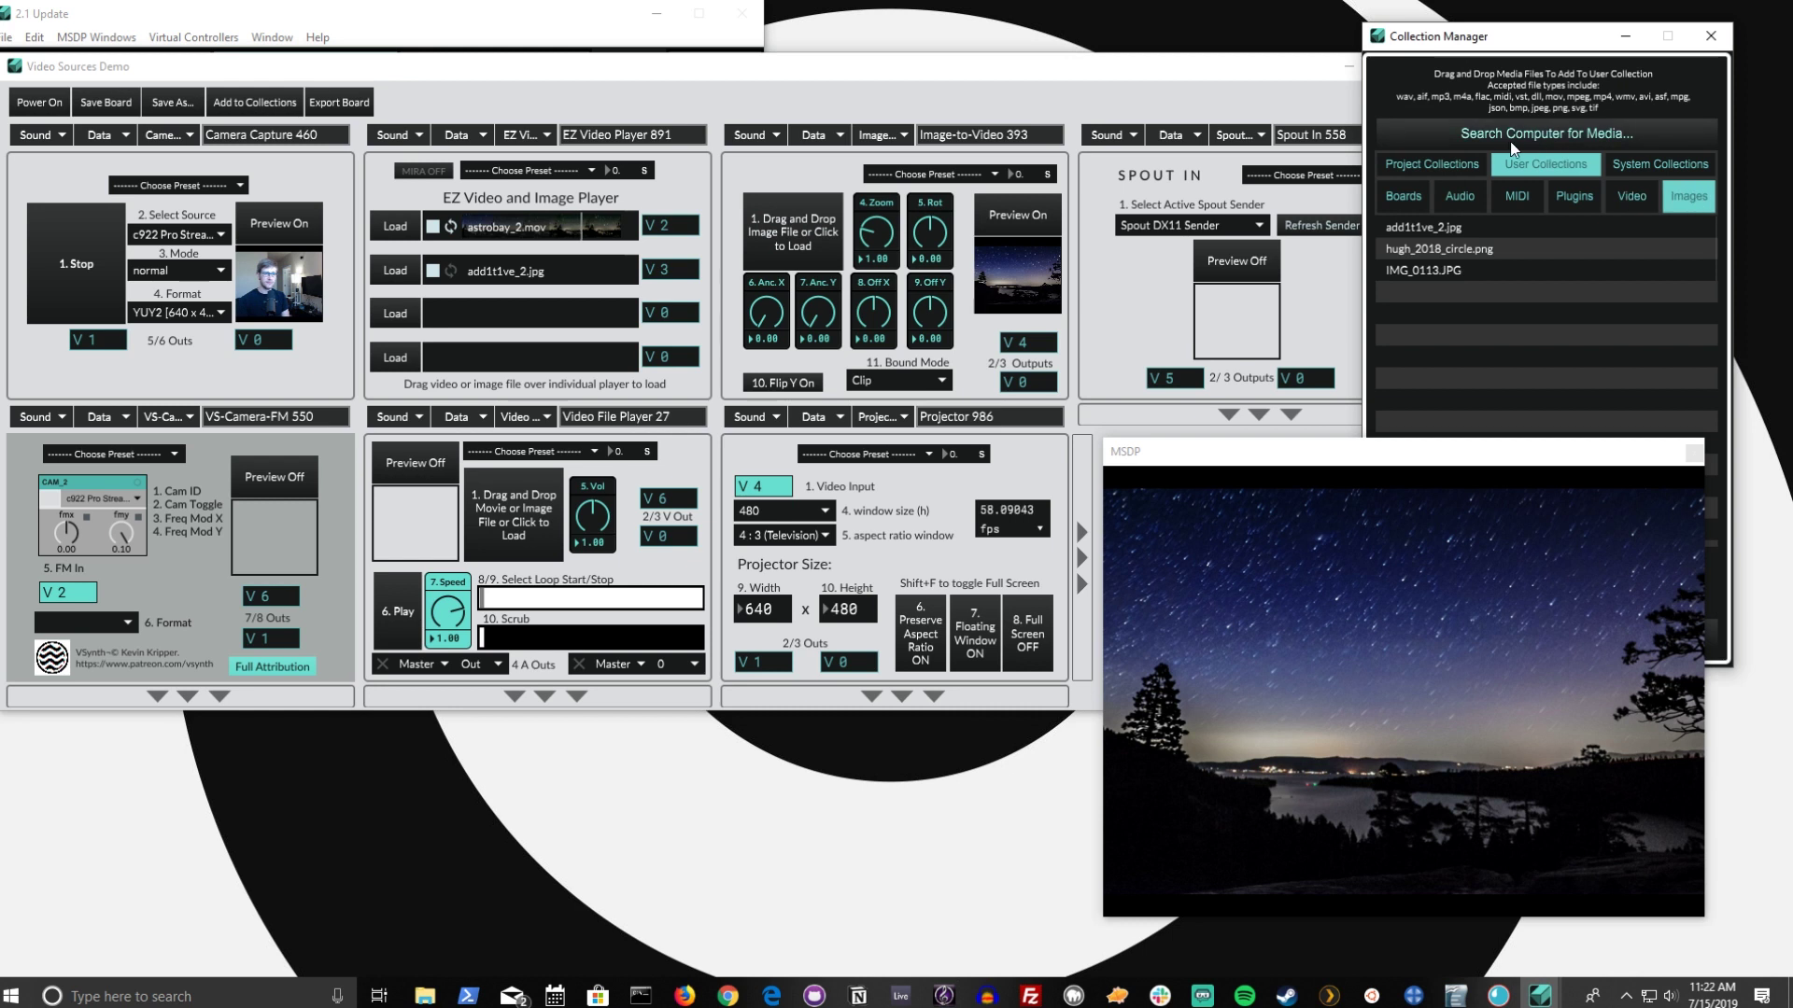
pyautogui.click(1639, 159)
pyautogui.click(1503, 227)
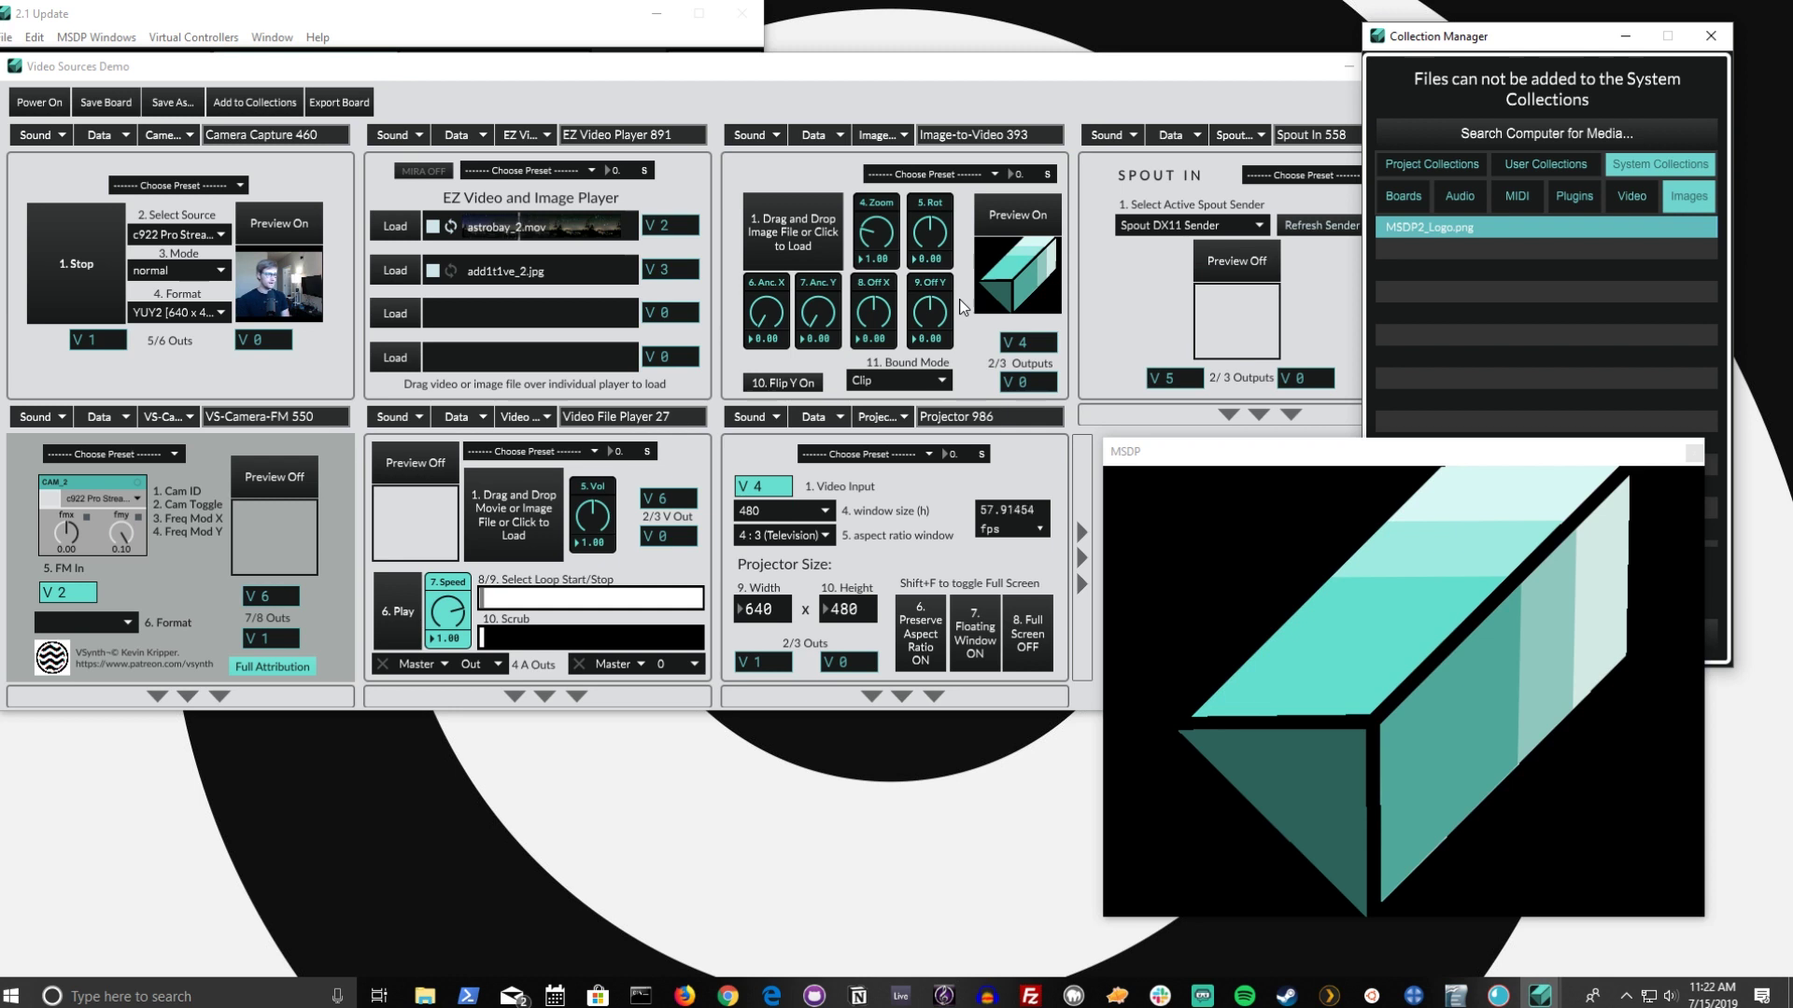
pyautogui.click(840, 183)
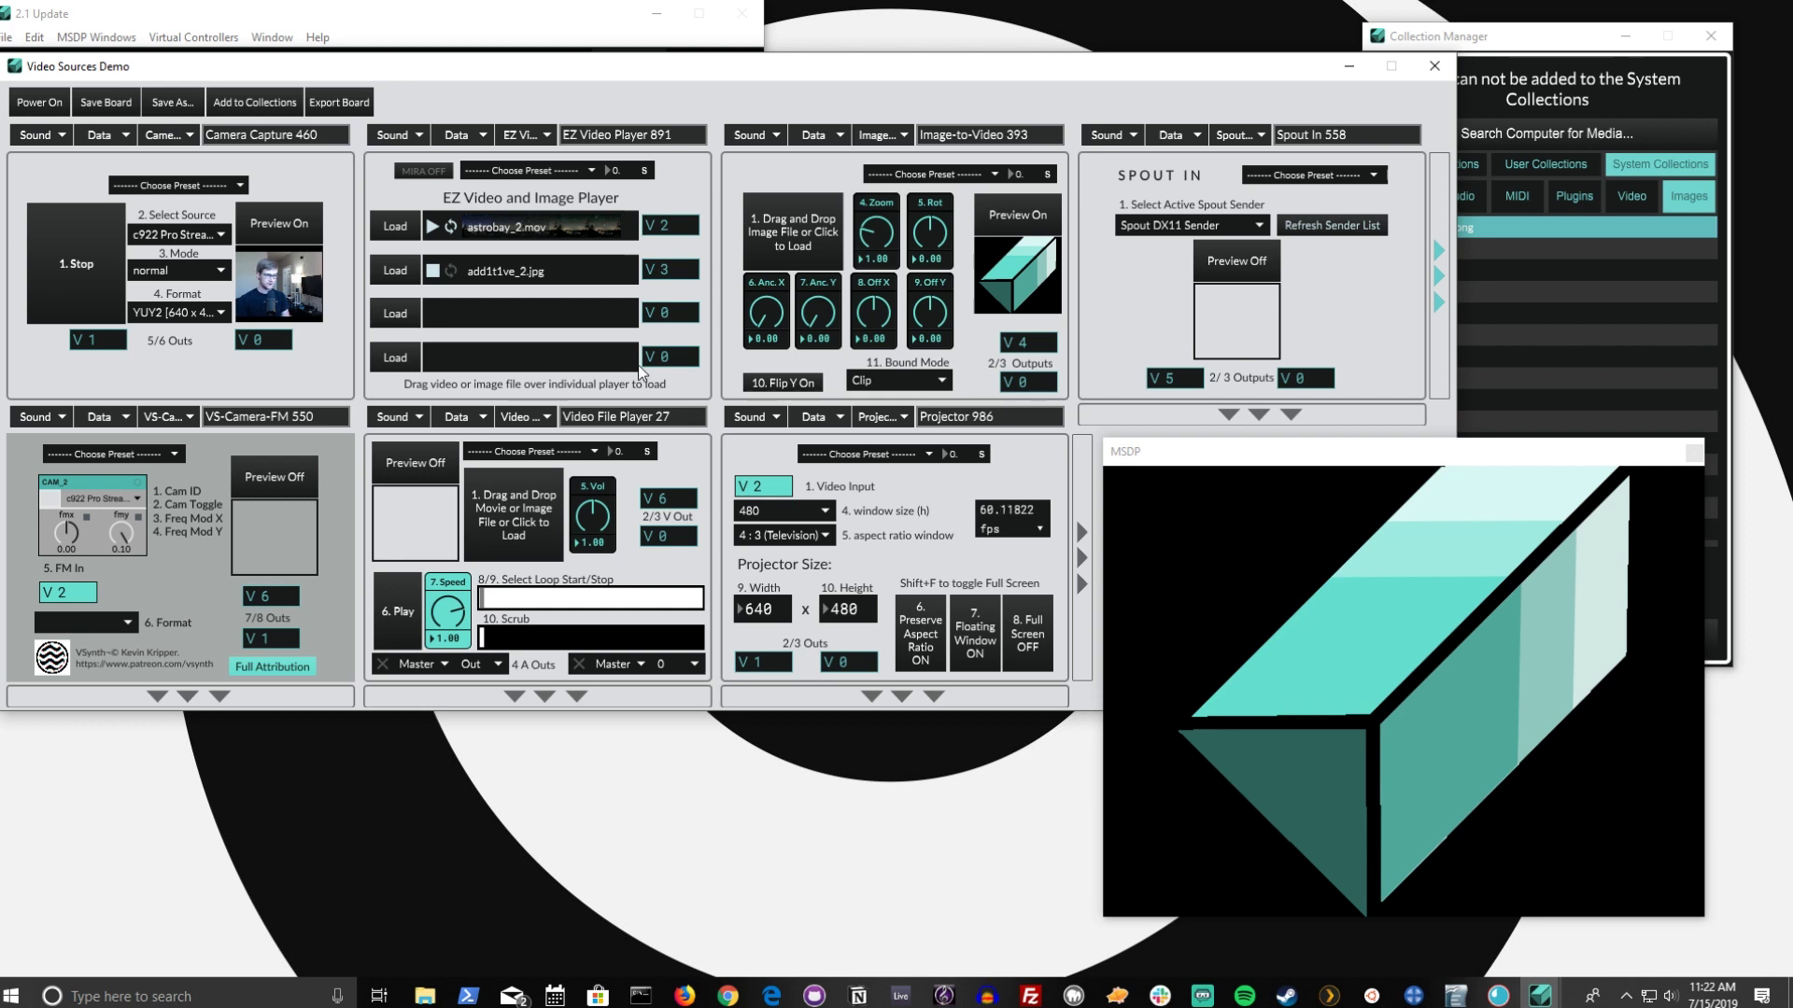
# Step: Switch the Projector's video input to V 1 and back to V 2
pyautogui.click(775, 487)
pyautogui.write('1')
pyautogui.press('Return')
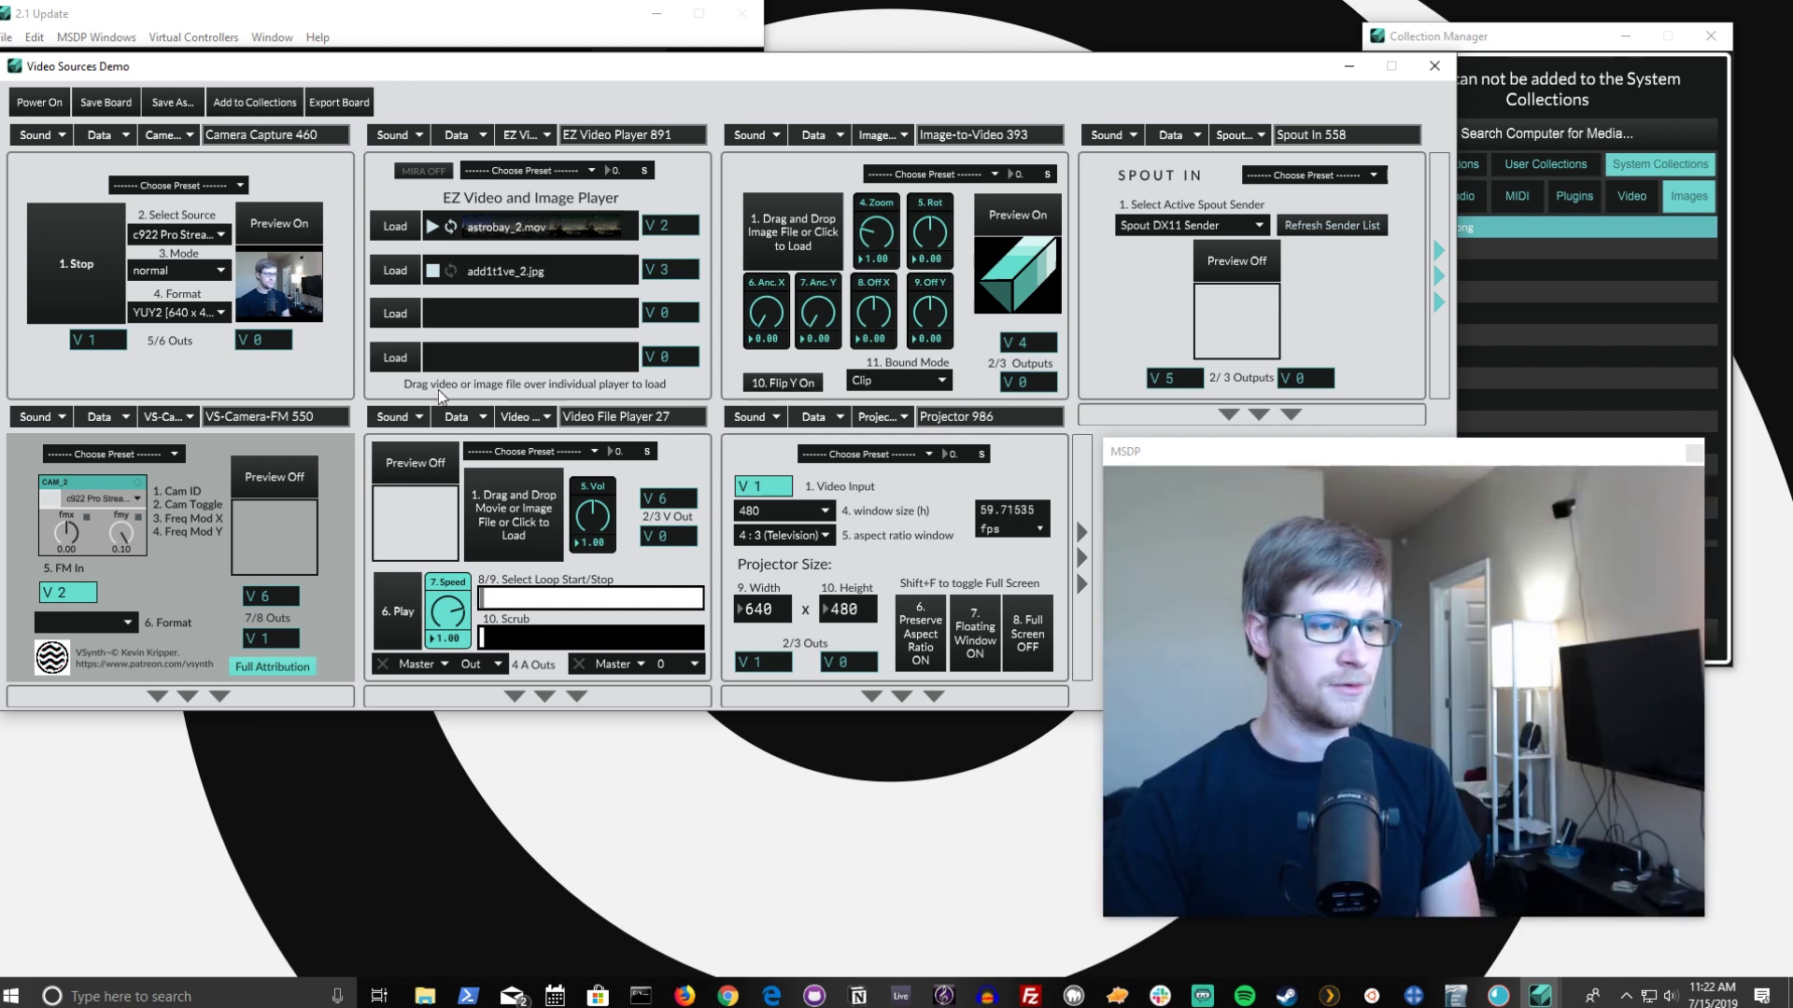
pyautogui.click(775, 487)
pyautogui.write('2')
pyautogui.press('Return')
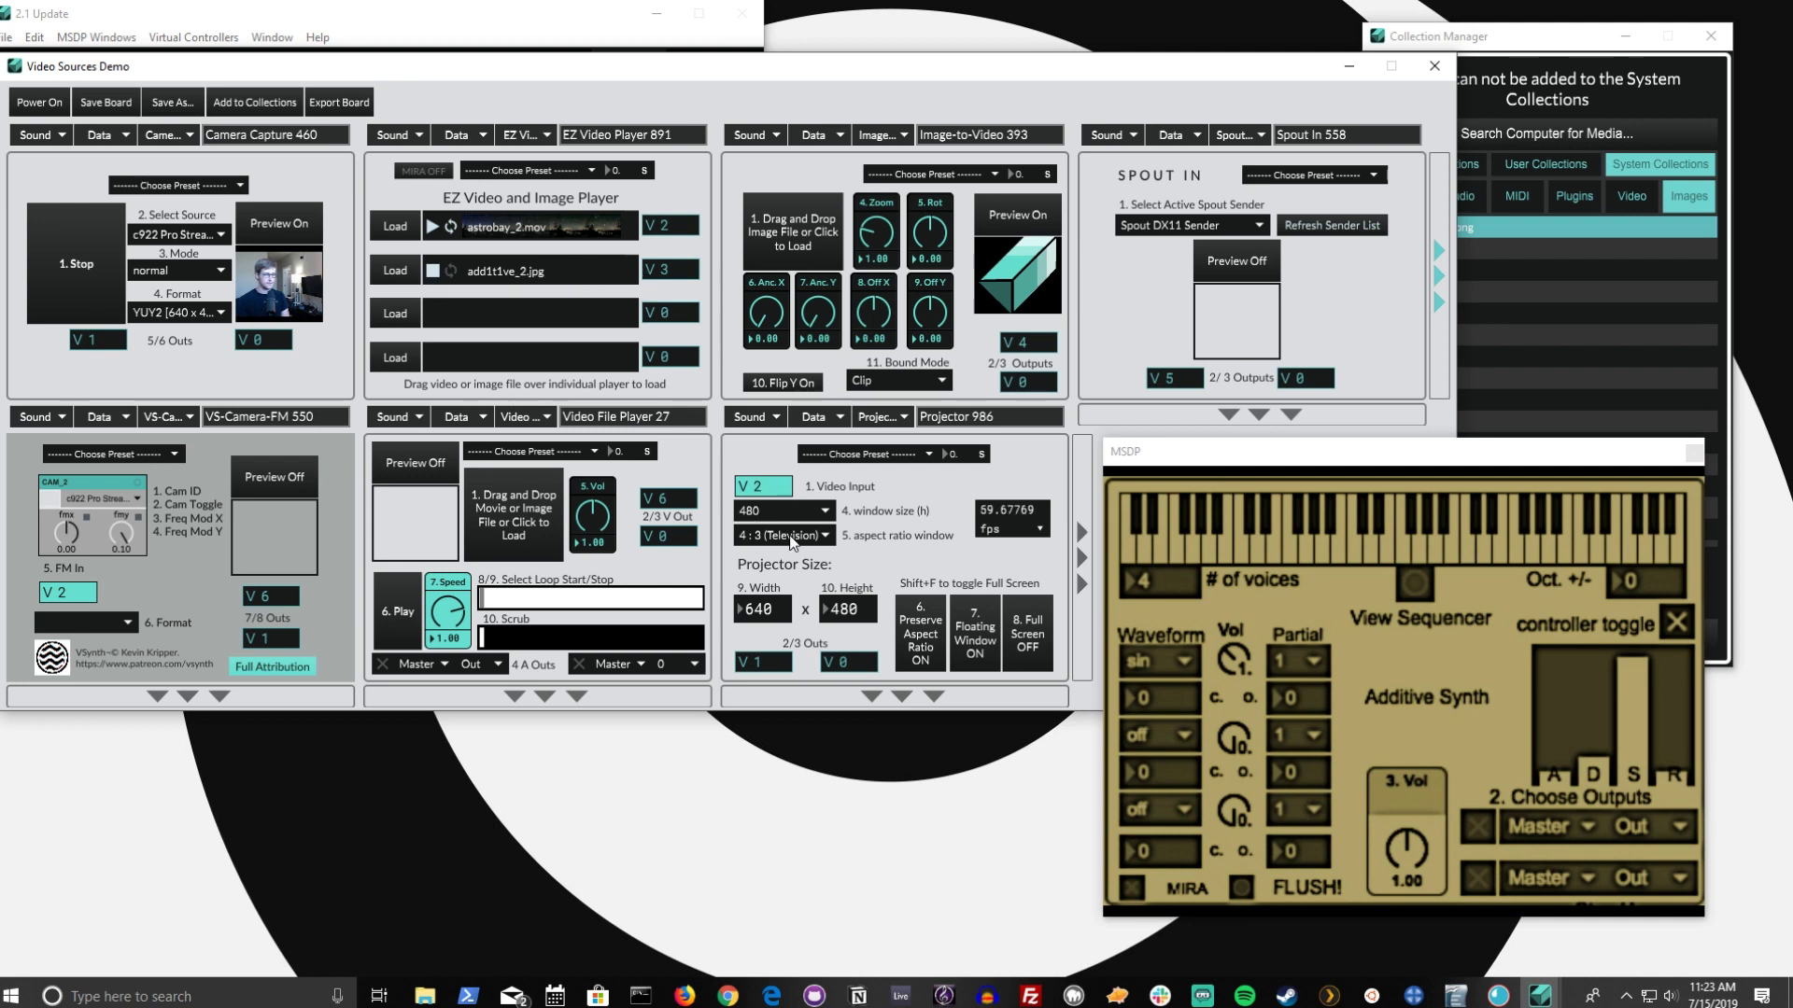
# Step: Toggle playback of astrobay_2.mov in the EZ Video Player and set the Projector's video input to V 4
pyautogui.click(435, 232)
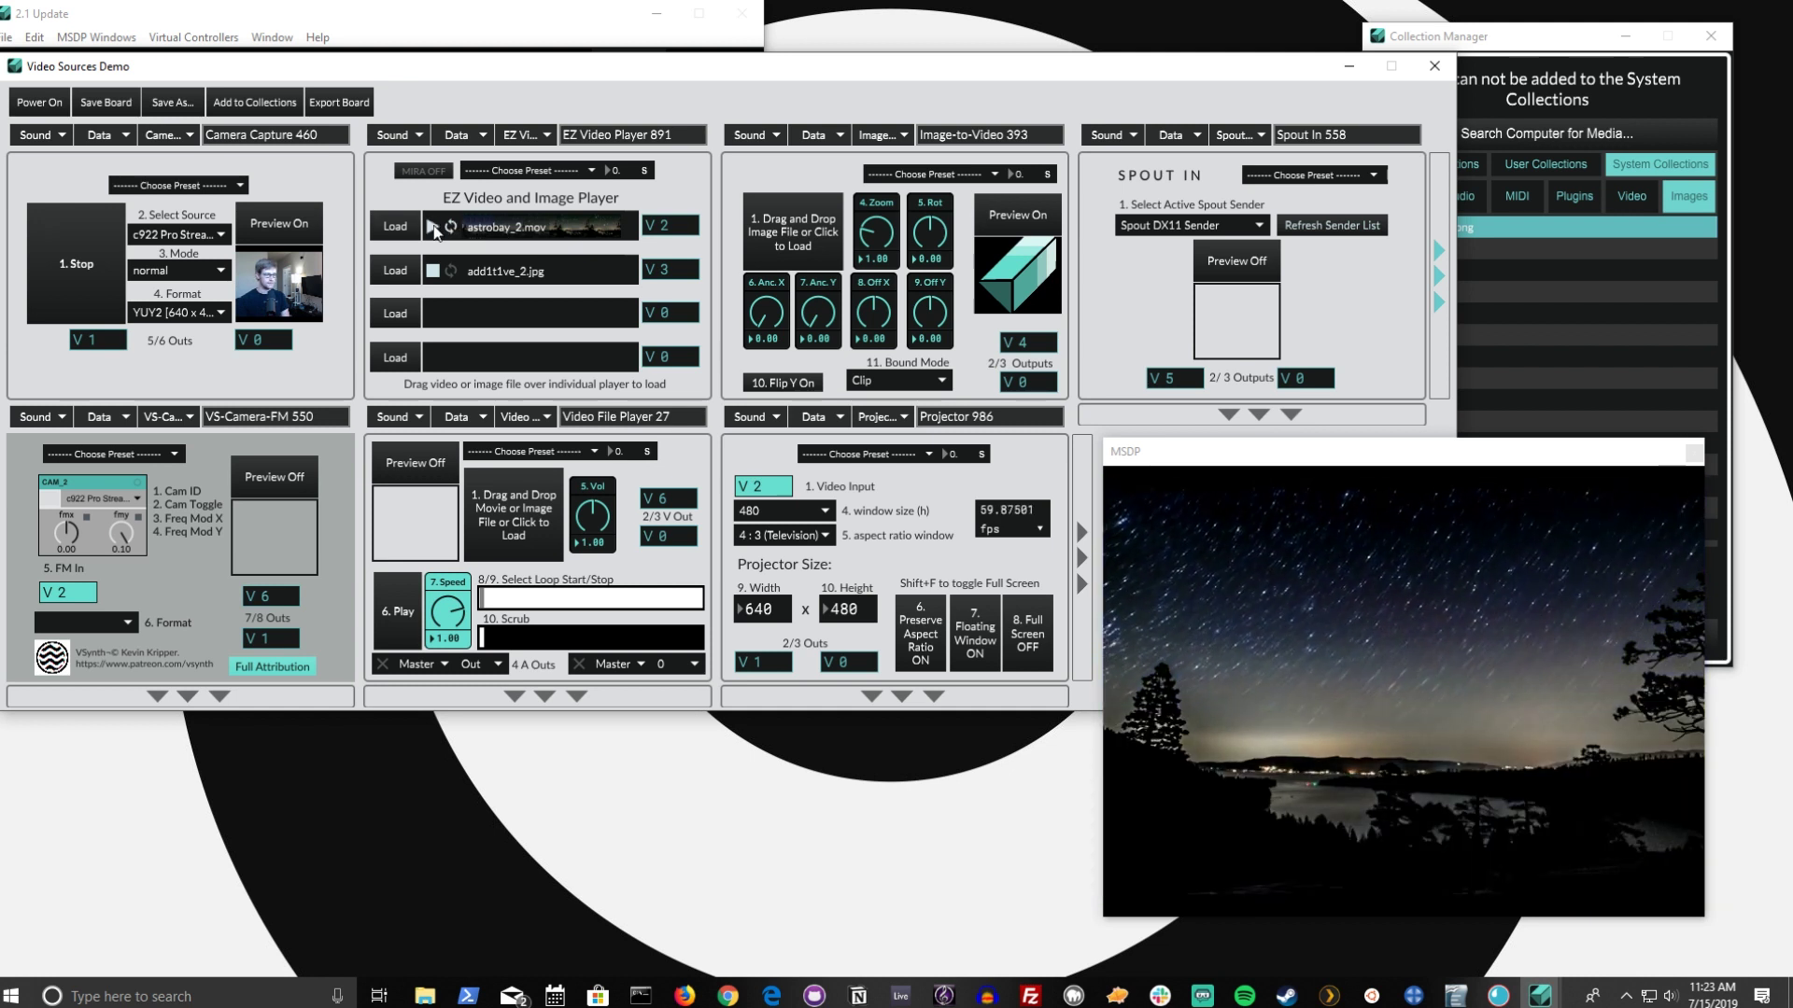
pyautogui.click(764, 497)
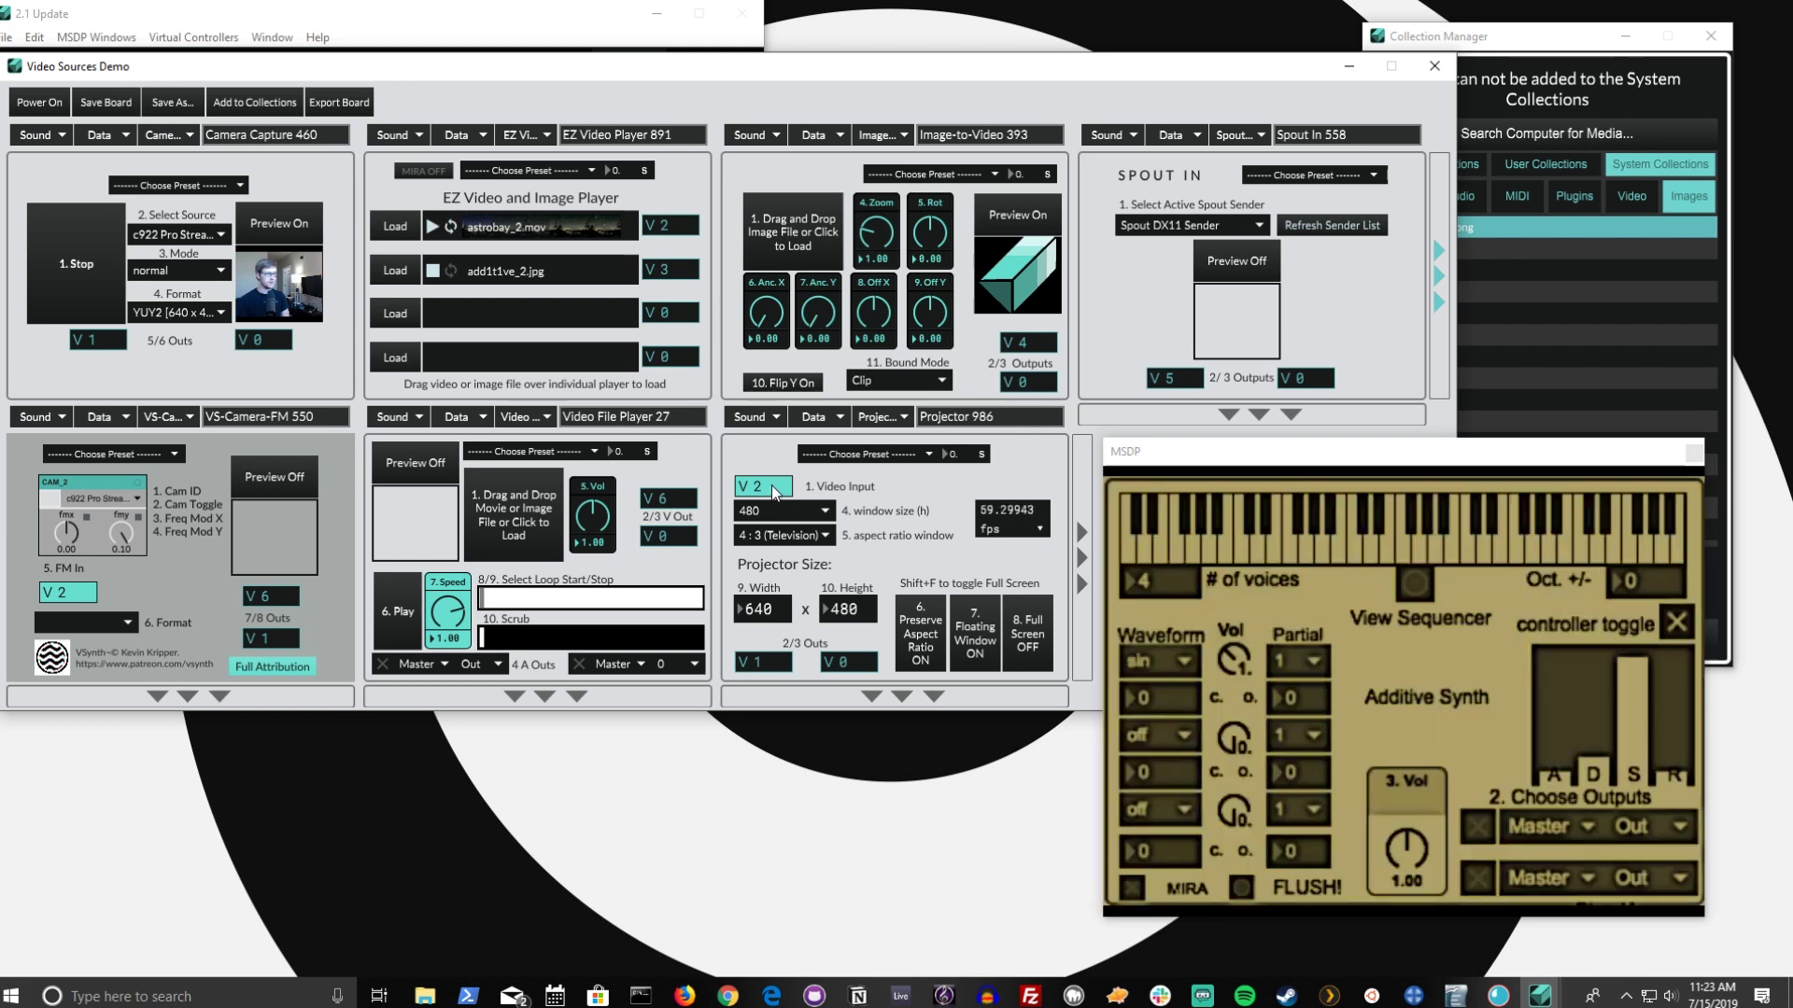
pyautogui.click(774, 492)
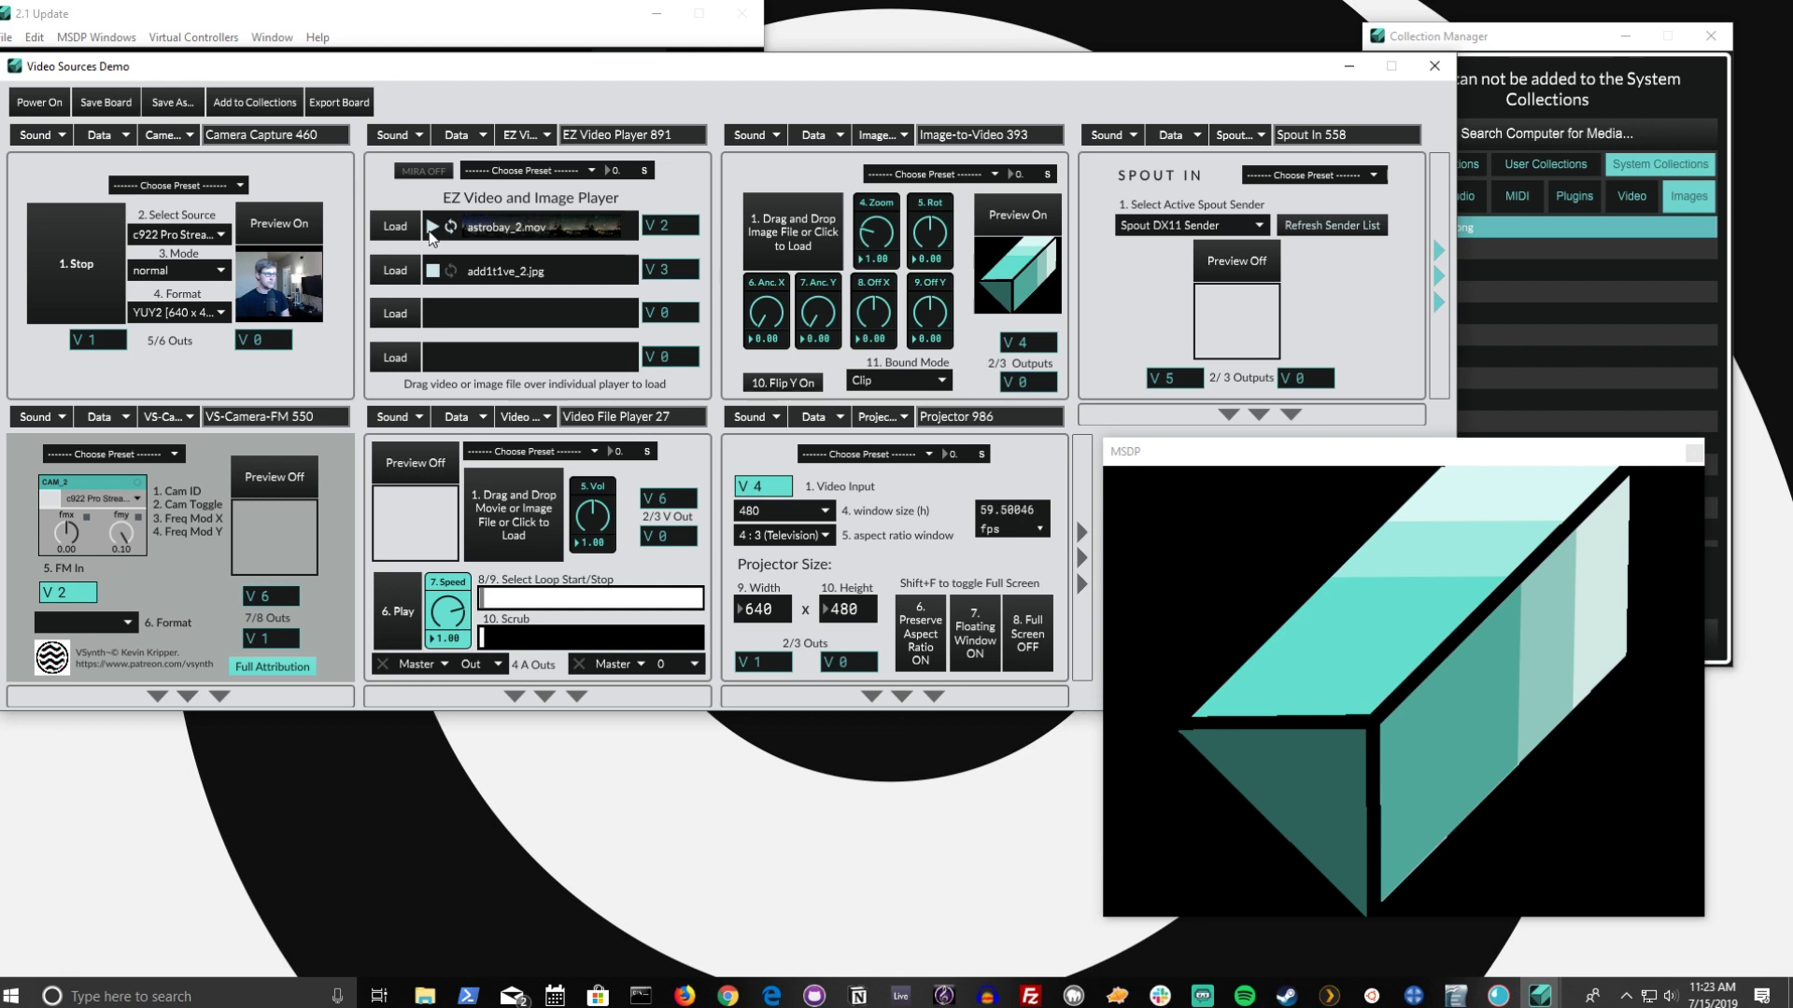
pyautogui.moveTo(772, 479); pyautogui.dragTo(772, 479)
# Step: Rotate the logo in the Image-to-Video module to -0.33 and set its bound mode to Clear
pyautogui.moveTo(955, 245); pyautogui.dragTo(954, 286)
pyautogui.click(907, 380)
pyautogui.click(905, 403)
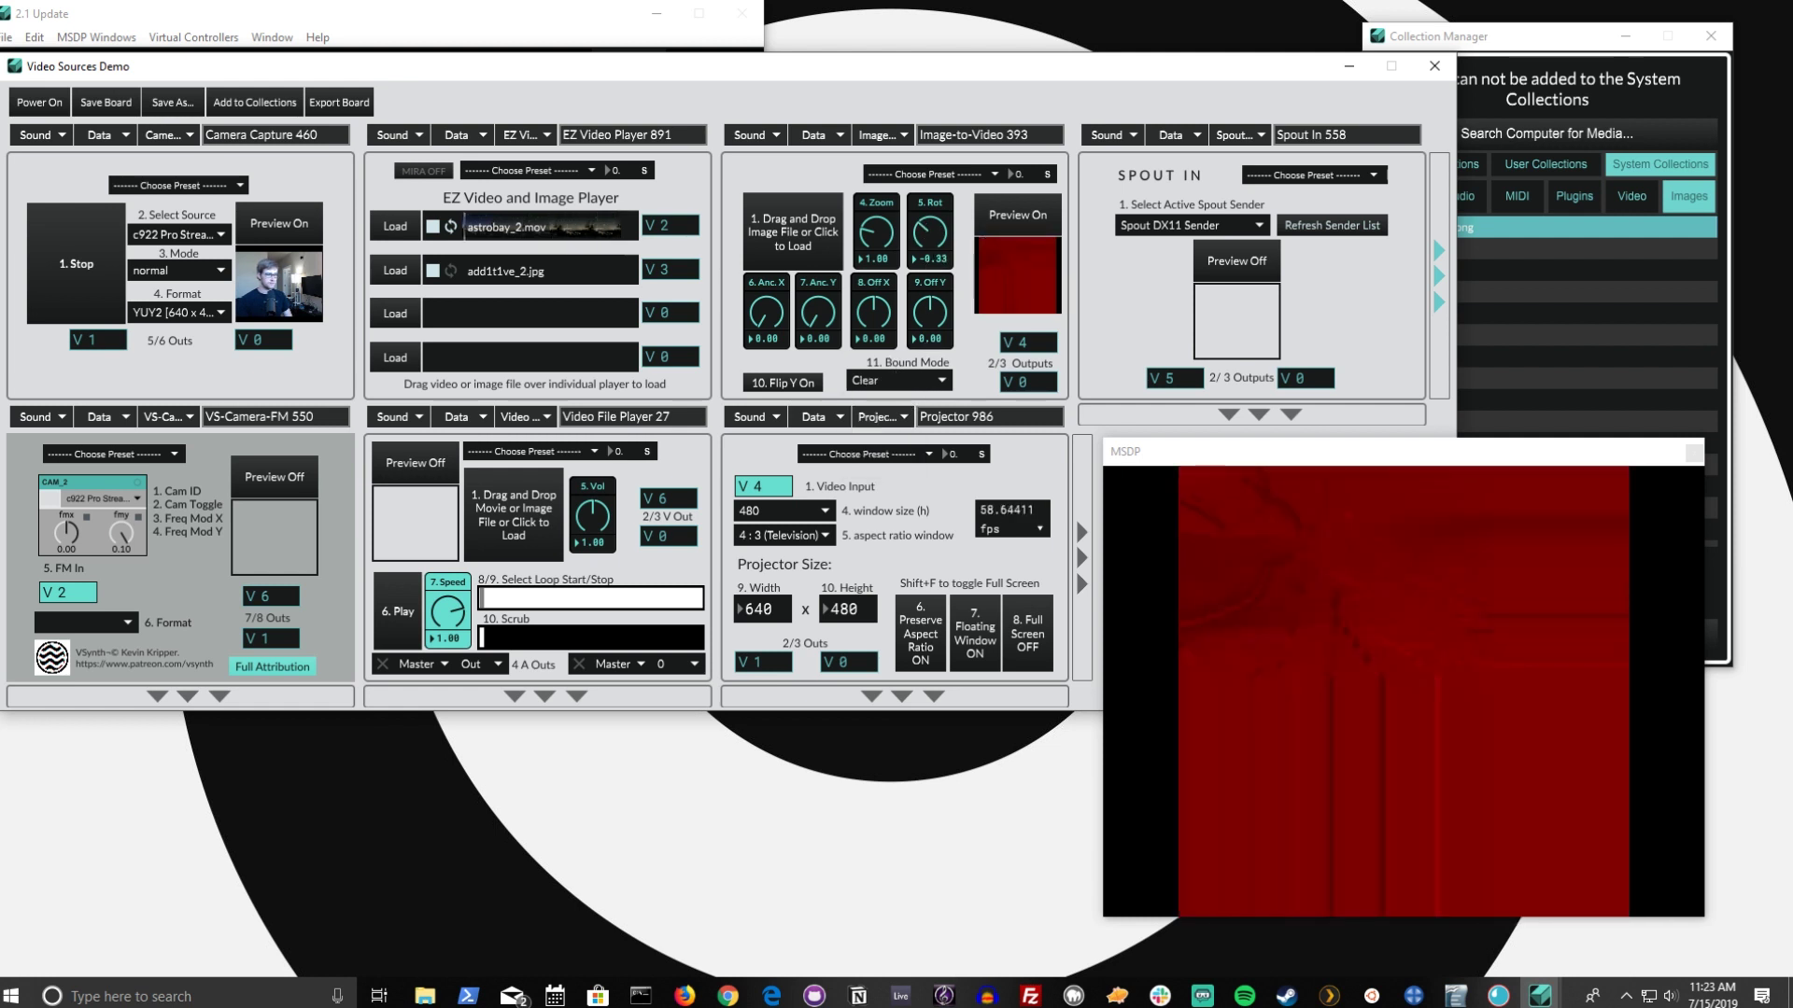
# Step: Rotate the logo to -0.03 and set the Image-to-Video module's bound mode to Clip
pyautogui.moveTo(927, 267)
pyautogui.mouseDown()
pyautogui.moveTo(927, 215)
pyautogui.moveTo(929, 247)
pyautogui.mouseUp()
pyautogui.click(922, 380)
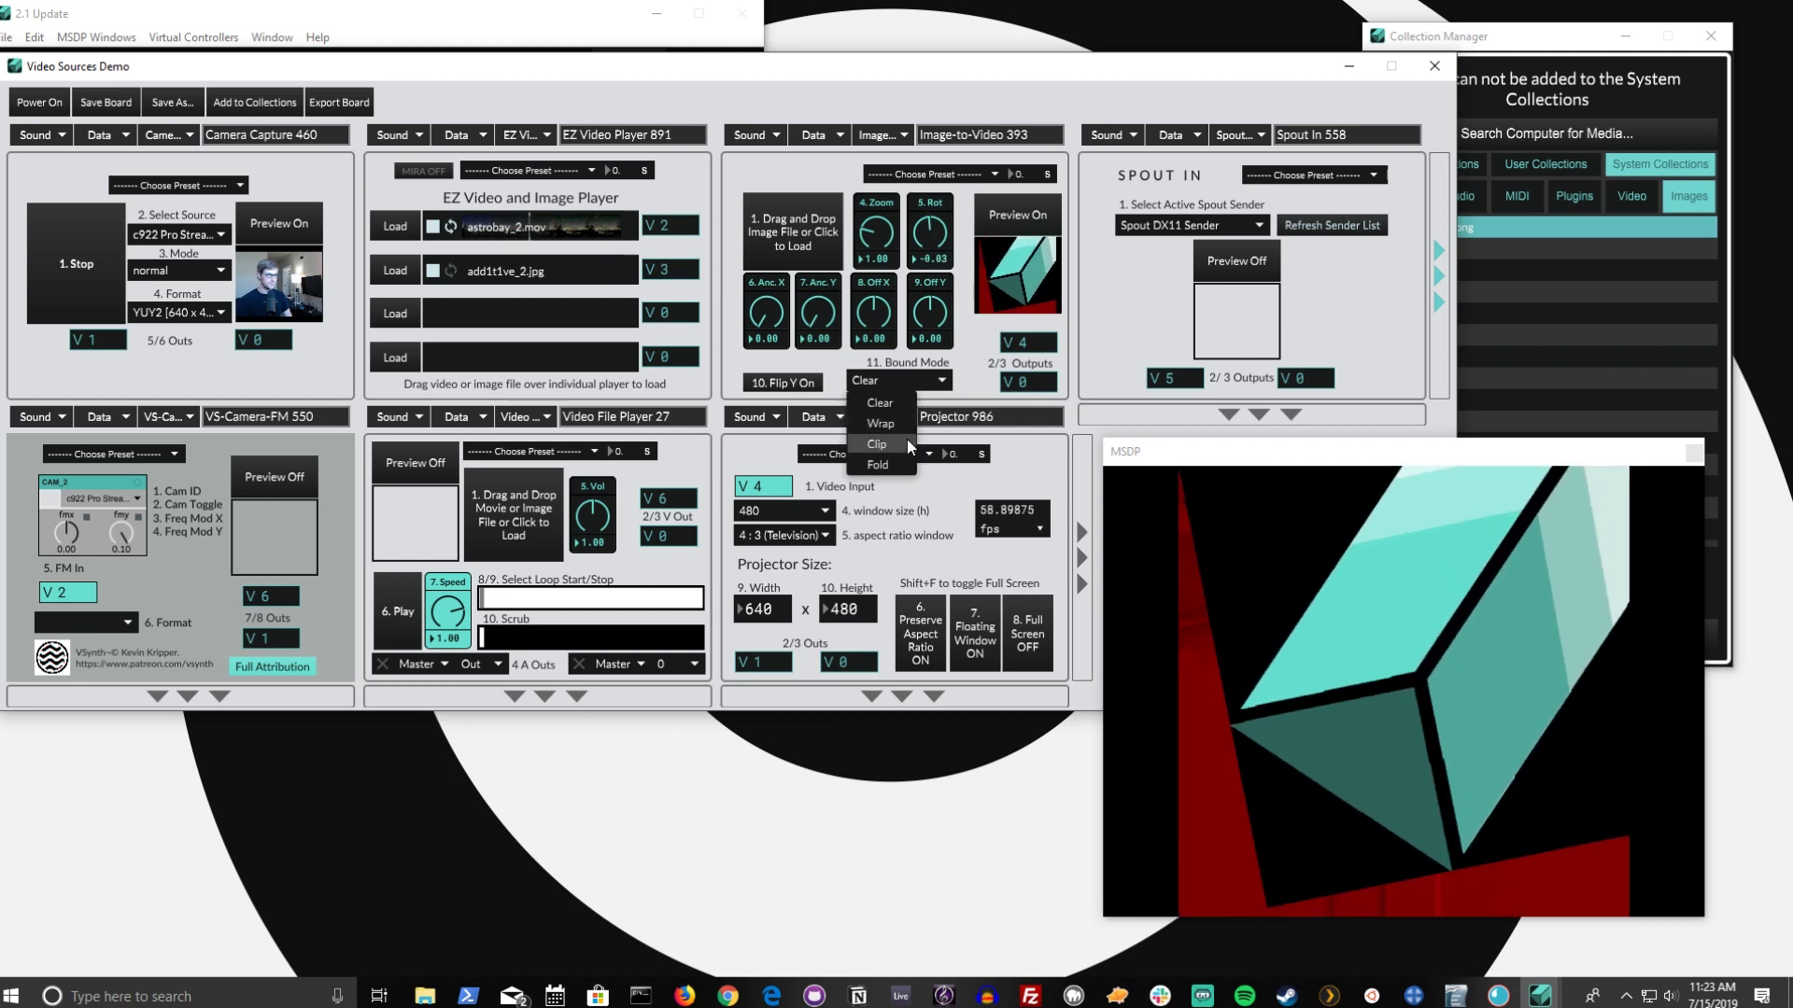
pyautogui.click(904, 444)
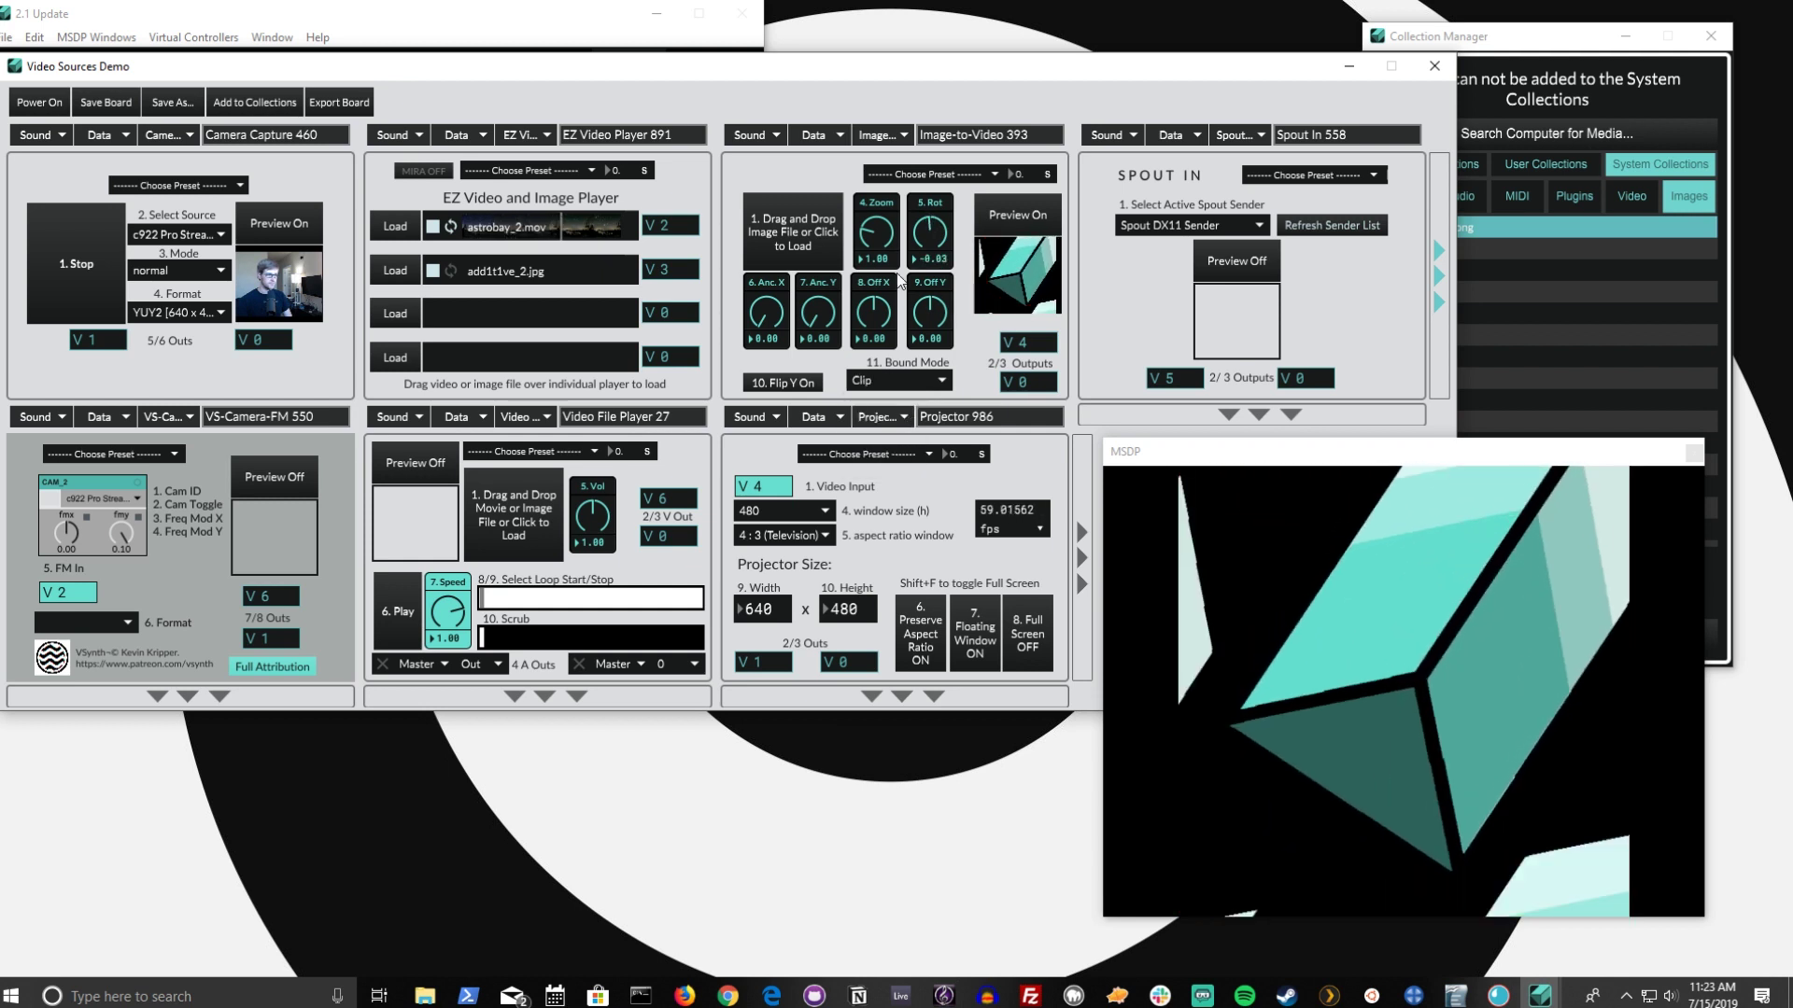
# Step: Set the Image-to-Video module's bound mode to Wrap and its rotation to 0.03
pyautogui.moveTo(932, 237); pyautogui.dragTo(931, 244)
pyautogui.click(906, 371)
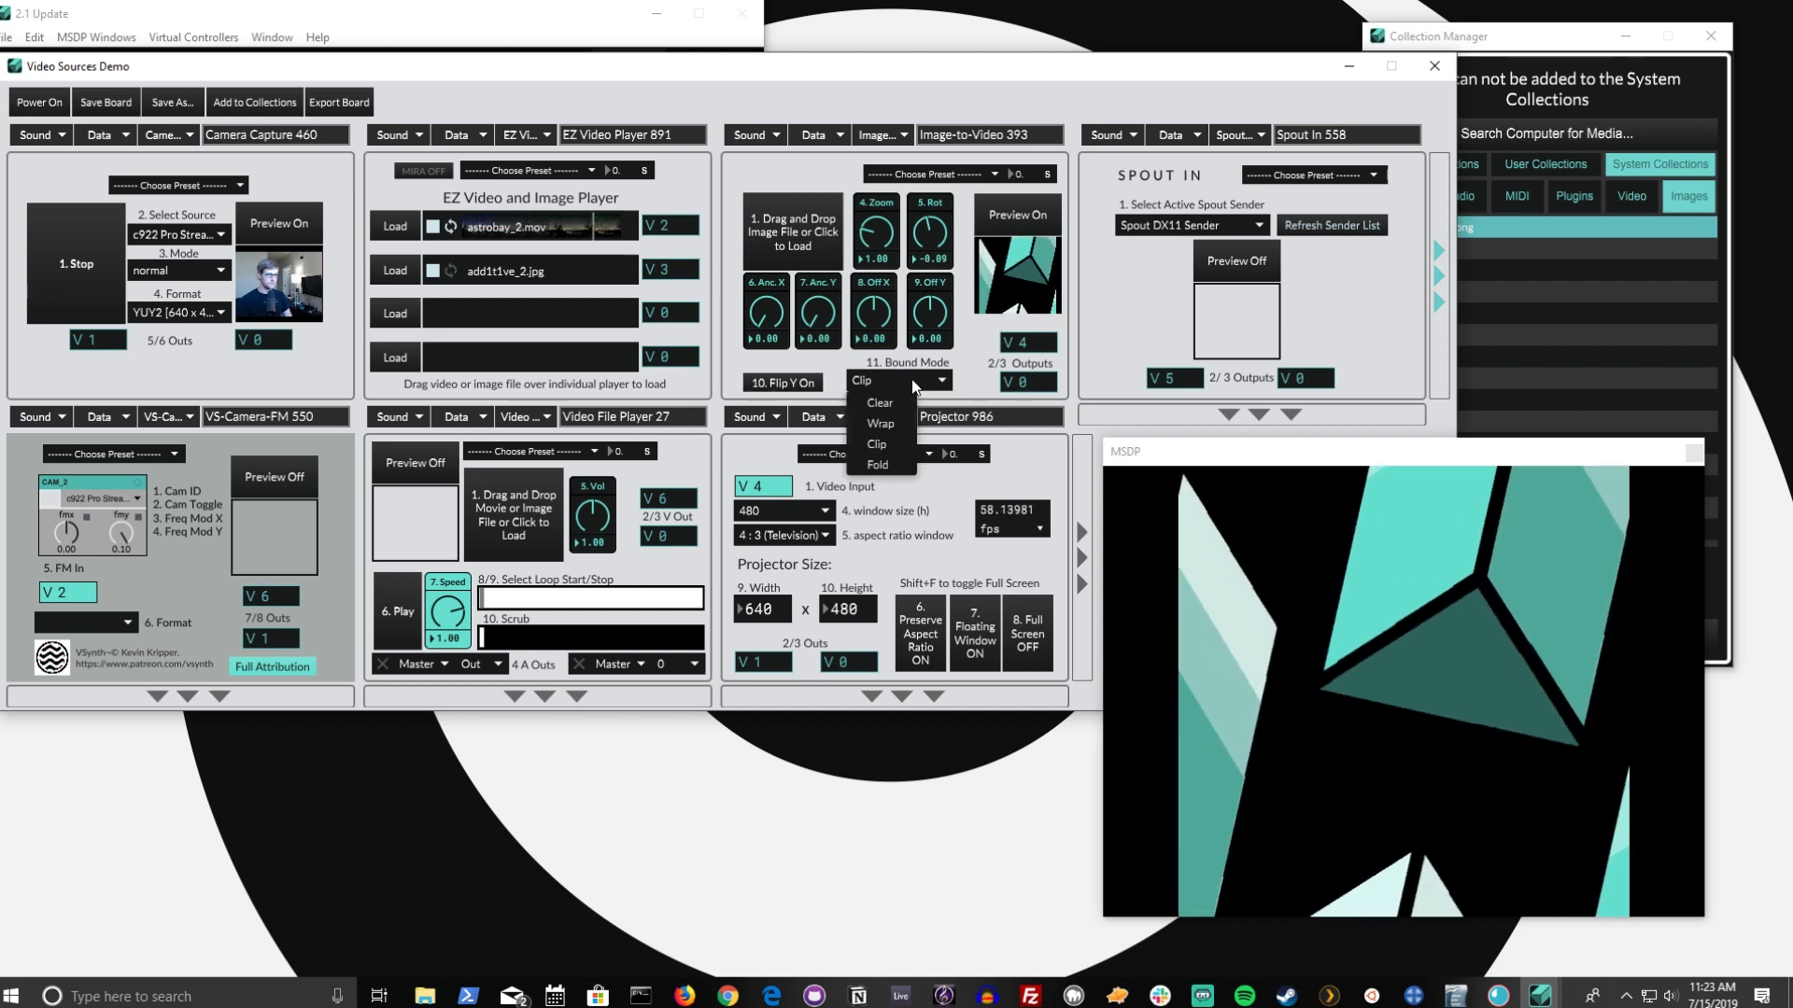
pyautogui.click(915, 418)
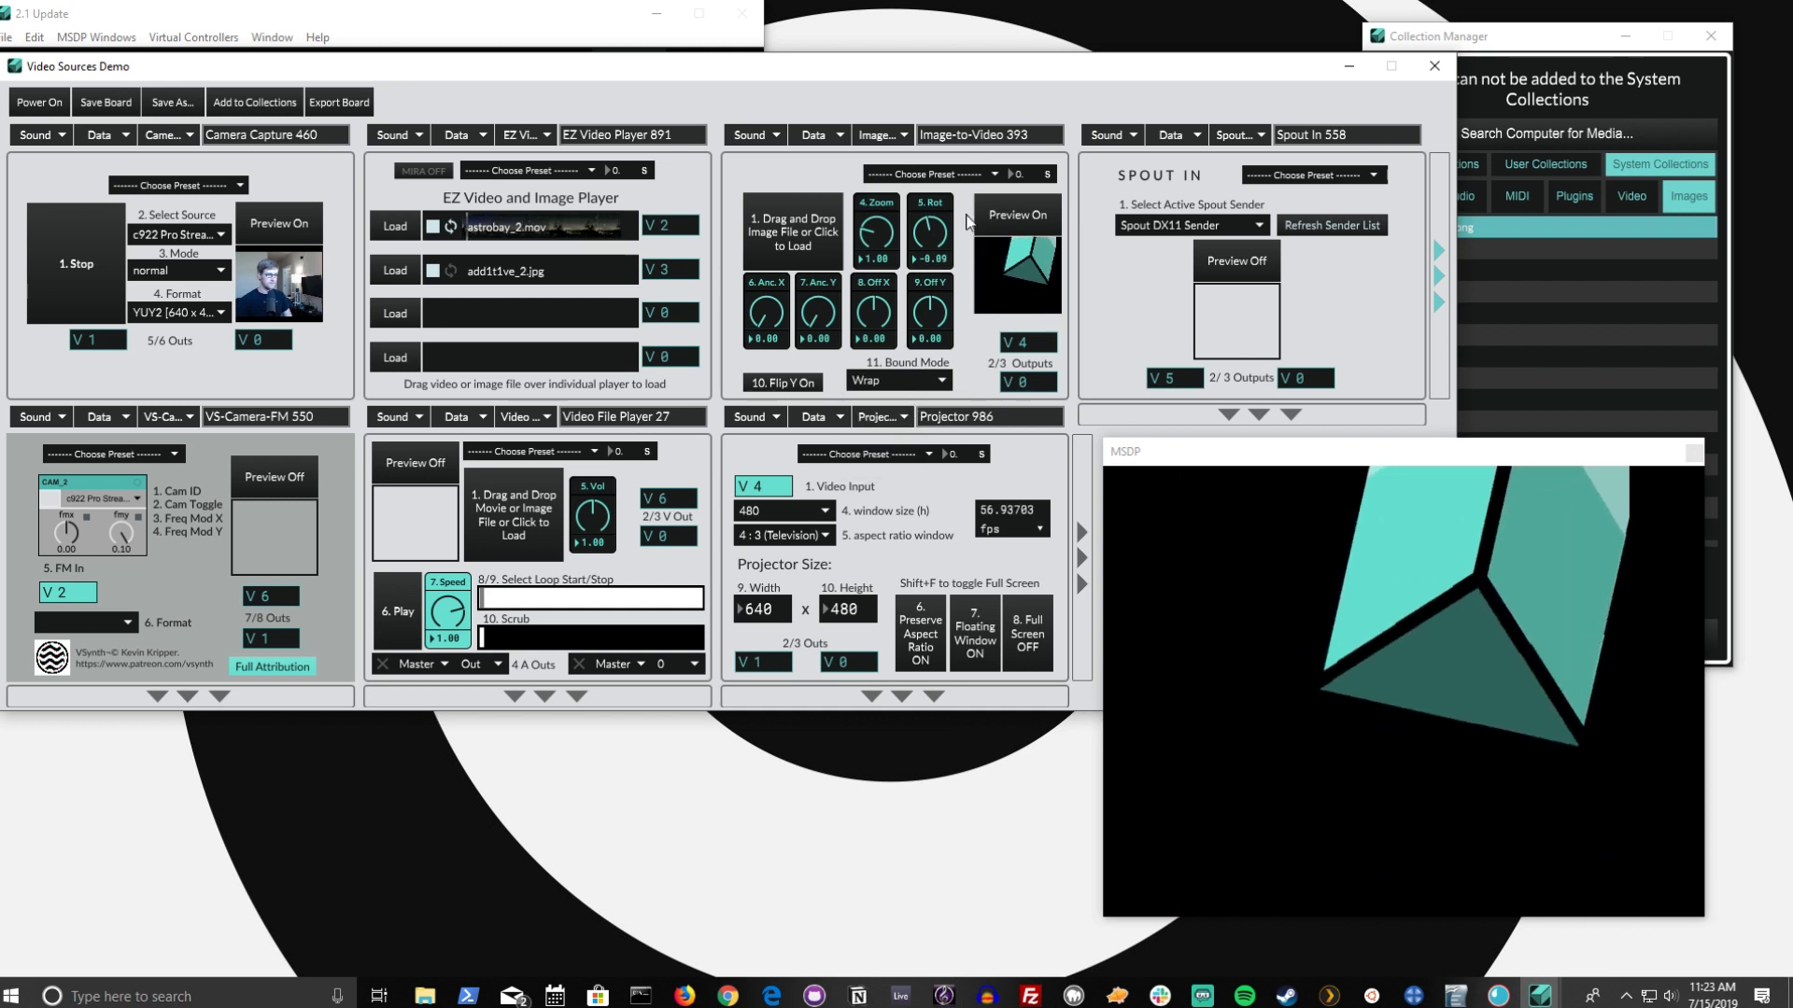
pyautogui.moveTo(923, 233)
pyautogui.mouseDown()
pyautogui.moveTo(922, 279)
pyautogui.moveTo(923, 231)
pyautogui.mouseUp()
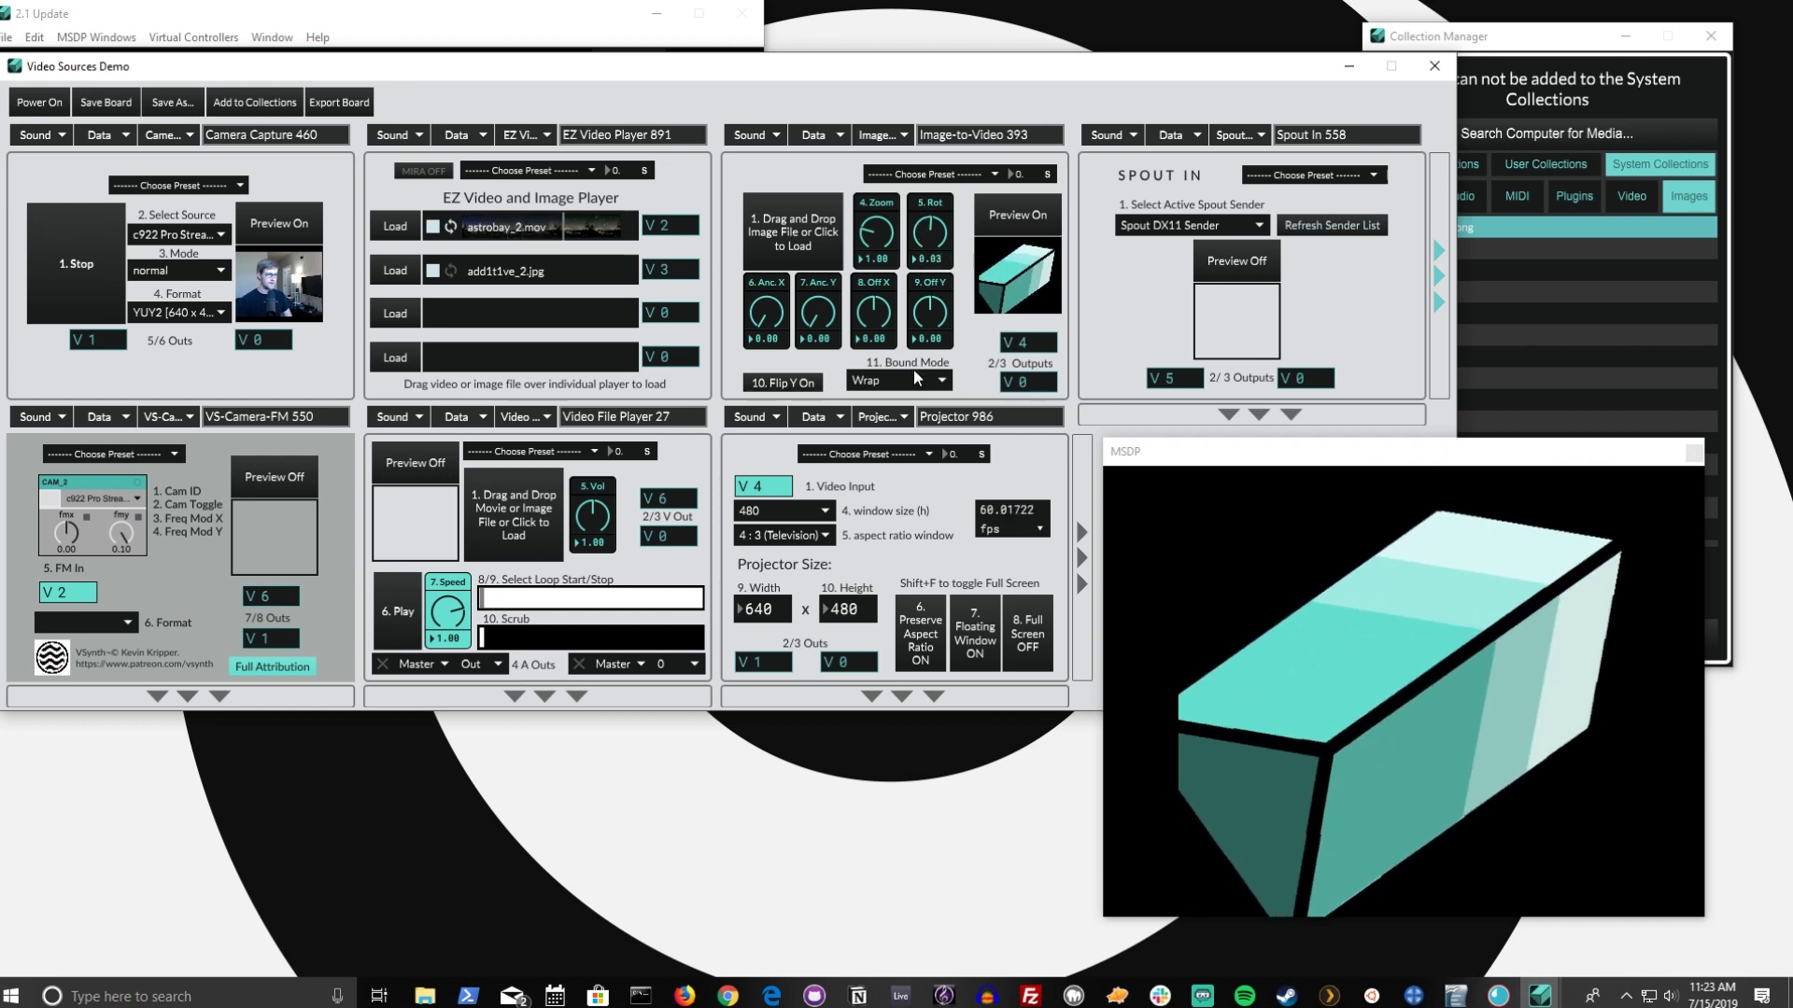
# Step: Try the Fold and Wrap bound modes in the Image-to-Video module and finish with it set to Clip
pyautogui.click(914, 381)
pyautogui.click(887, 467)
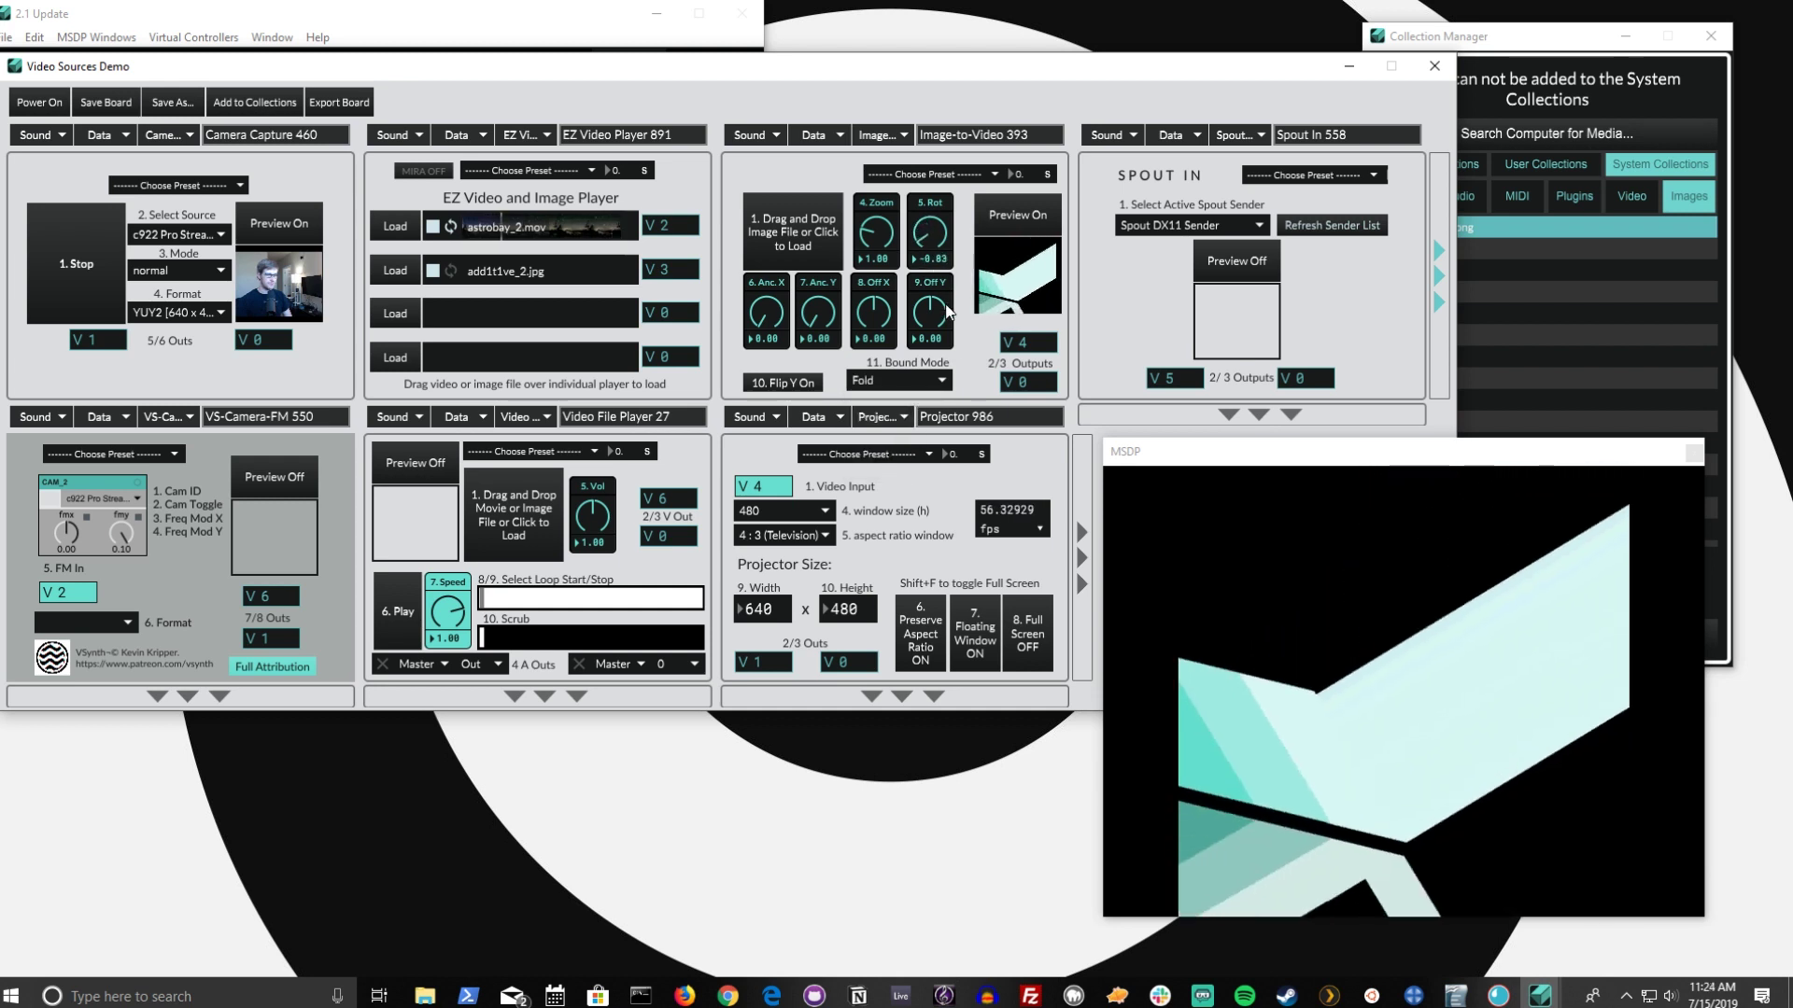
pyautogui.click(898, 380)
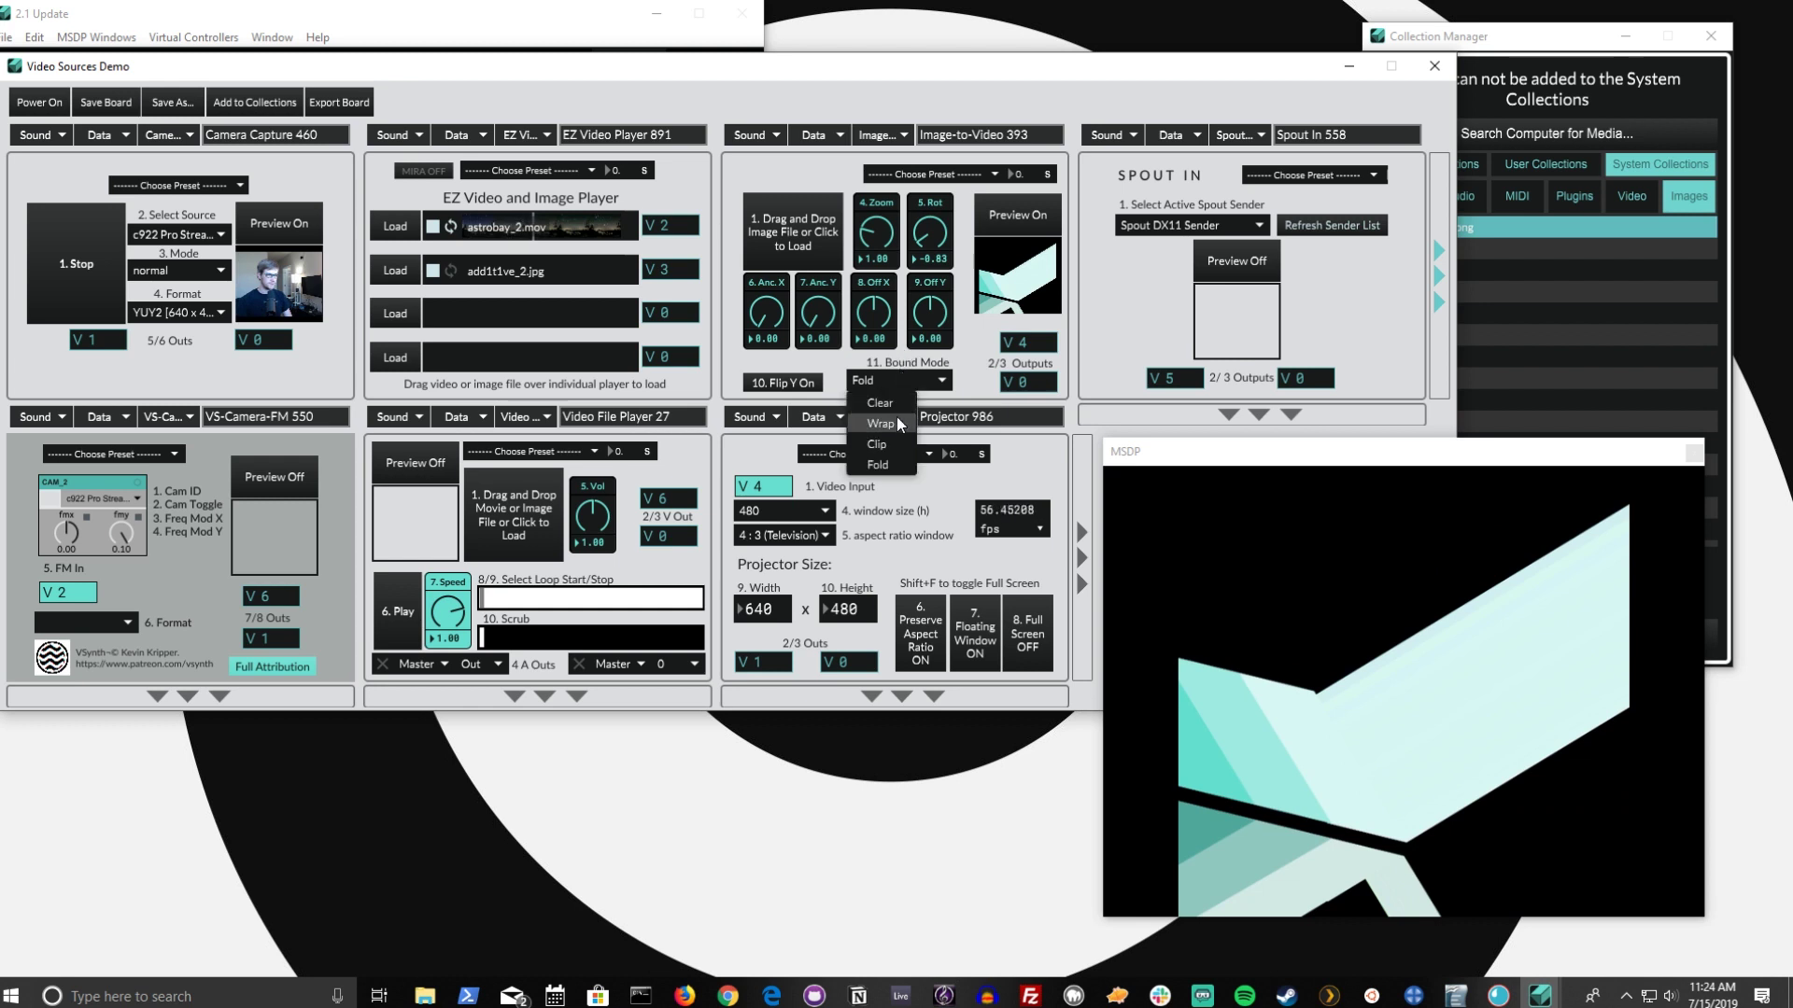
pyautogui.click(896, 420)
pyautogui.click(898, 380)
pyautogui.click(909, 439)
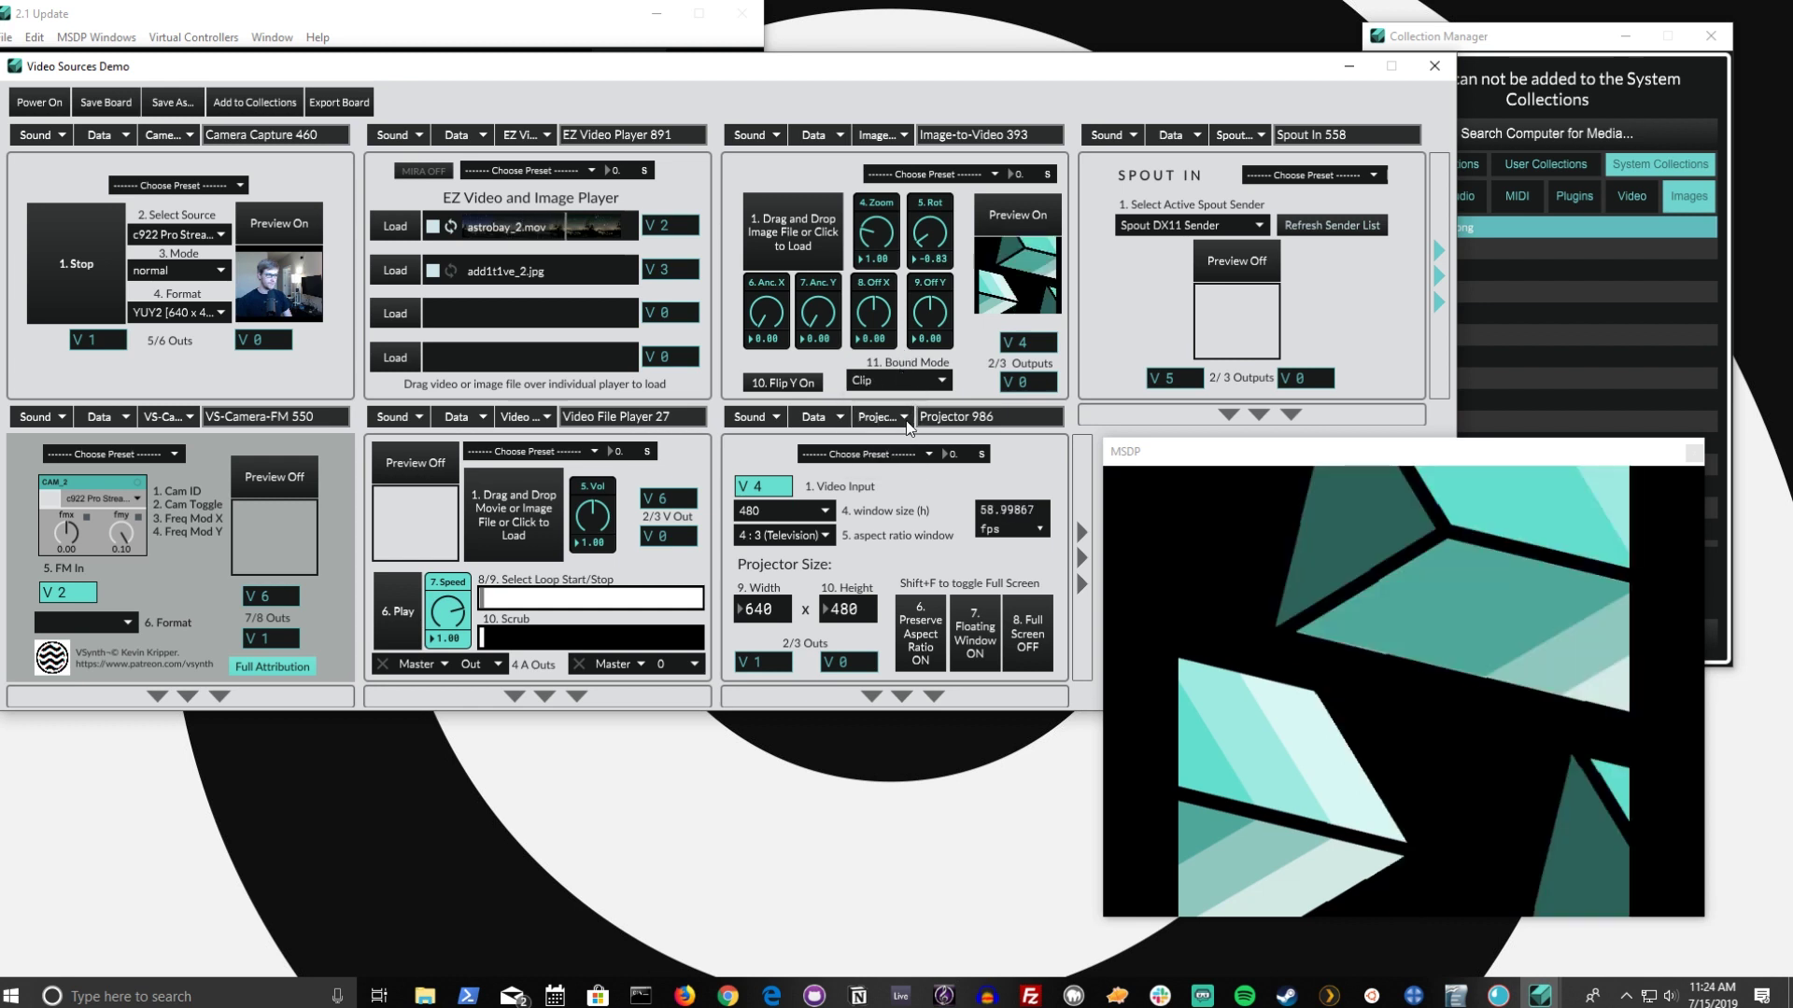
# Step: Turn the logo in the Image-to-Video module and reset its rotation to 0
pyautogui.moveTo(923, 233)
pyautogui.mouseDown()
pyautogui.moveTo(923, 195)
pyautogui.moveTo(929, 266)
pyautogui.mouseUp()
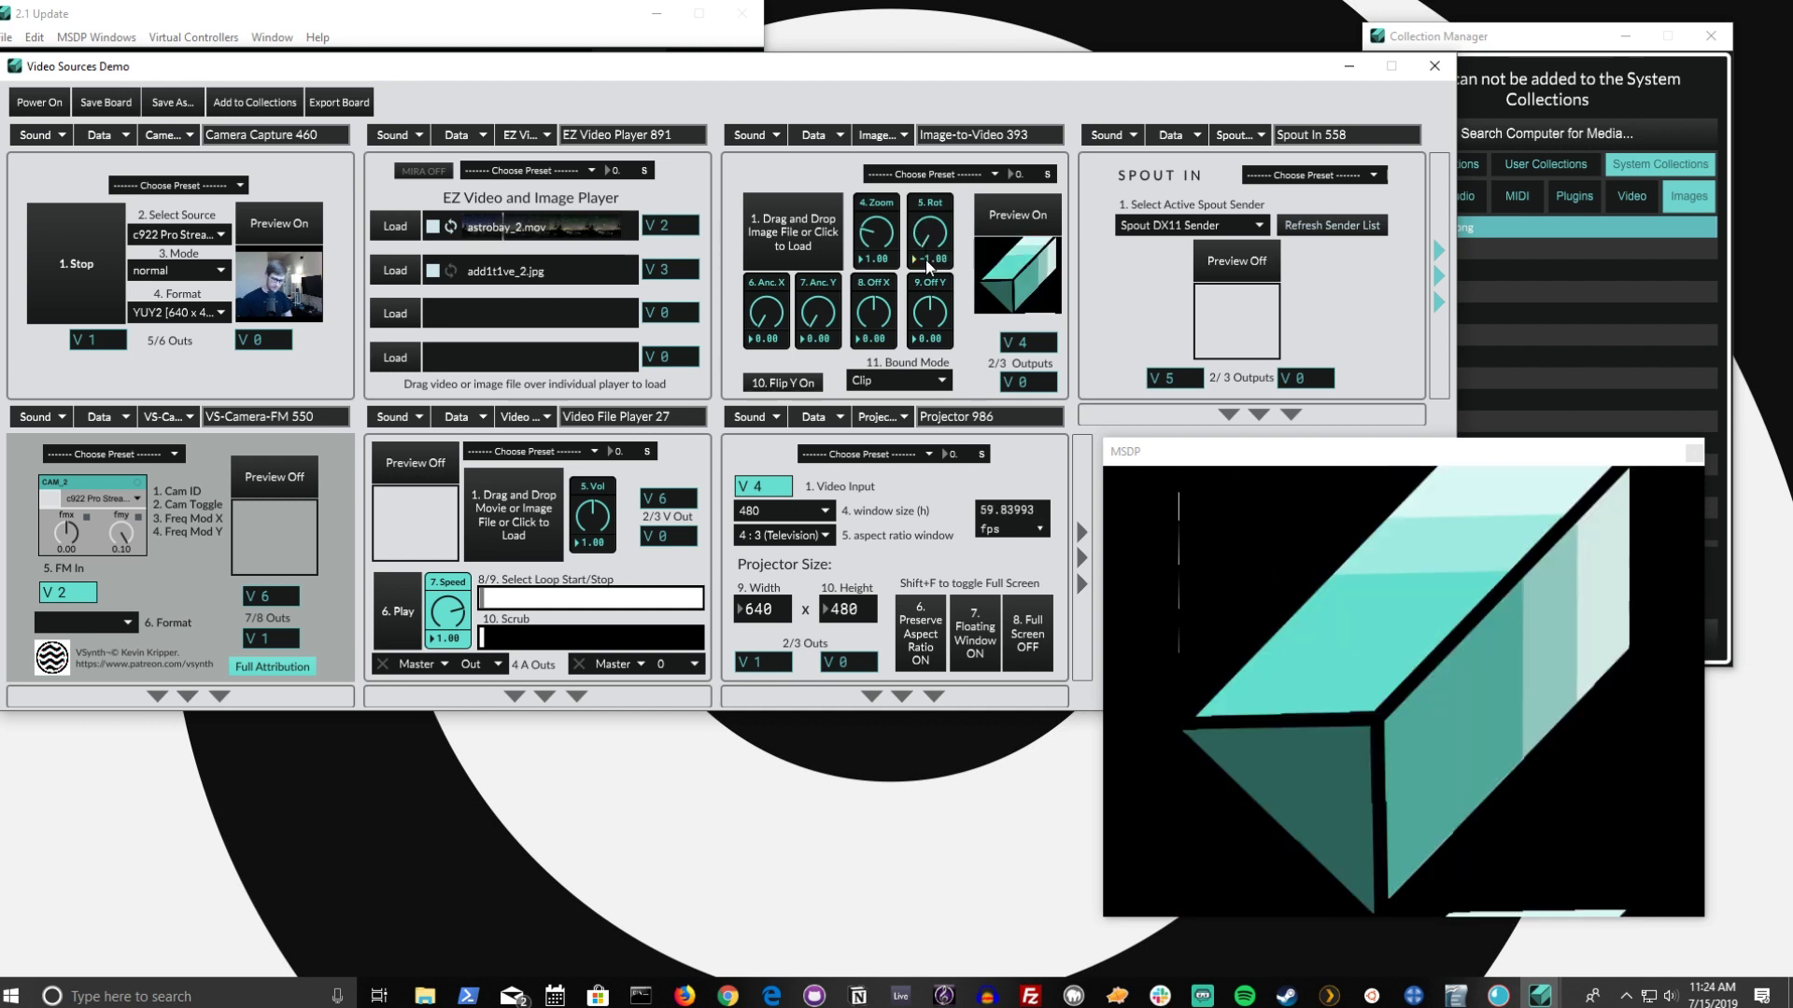
pyautogui.write('0')
pyautogui.press('Return')
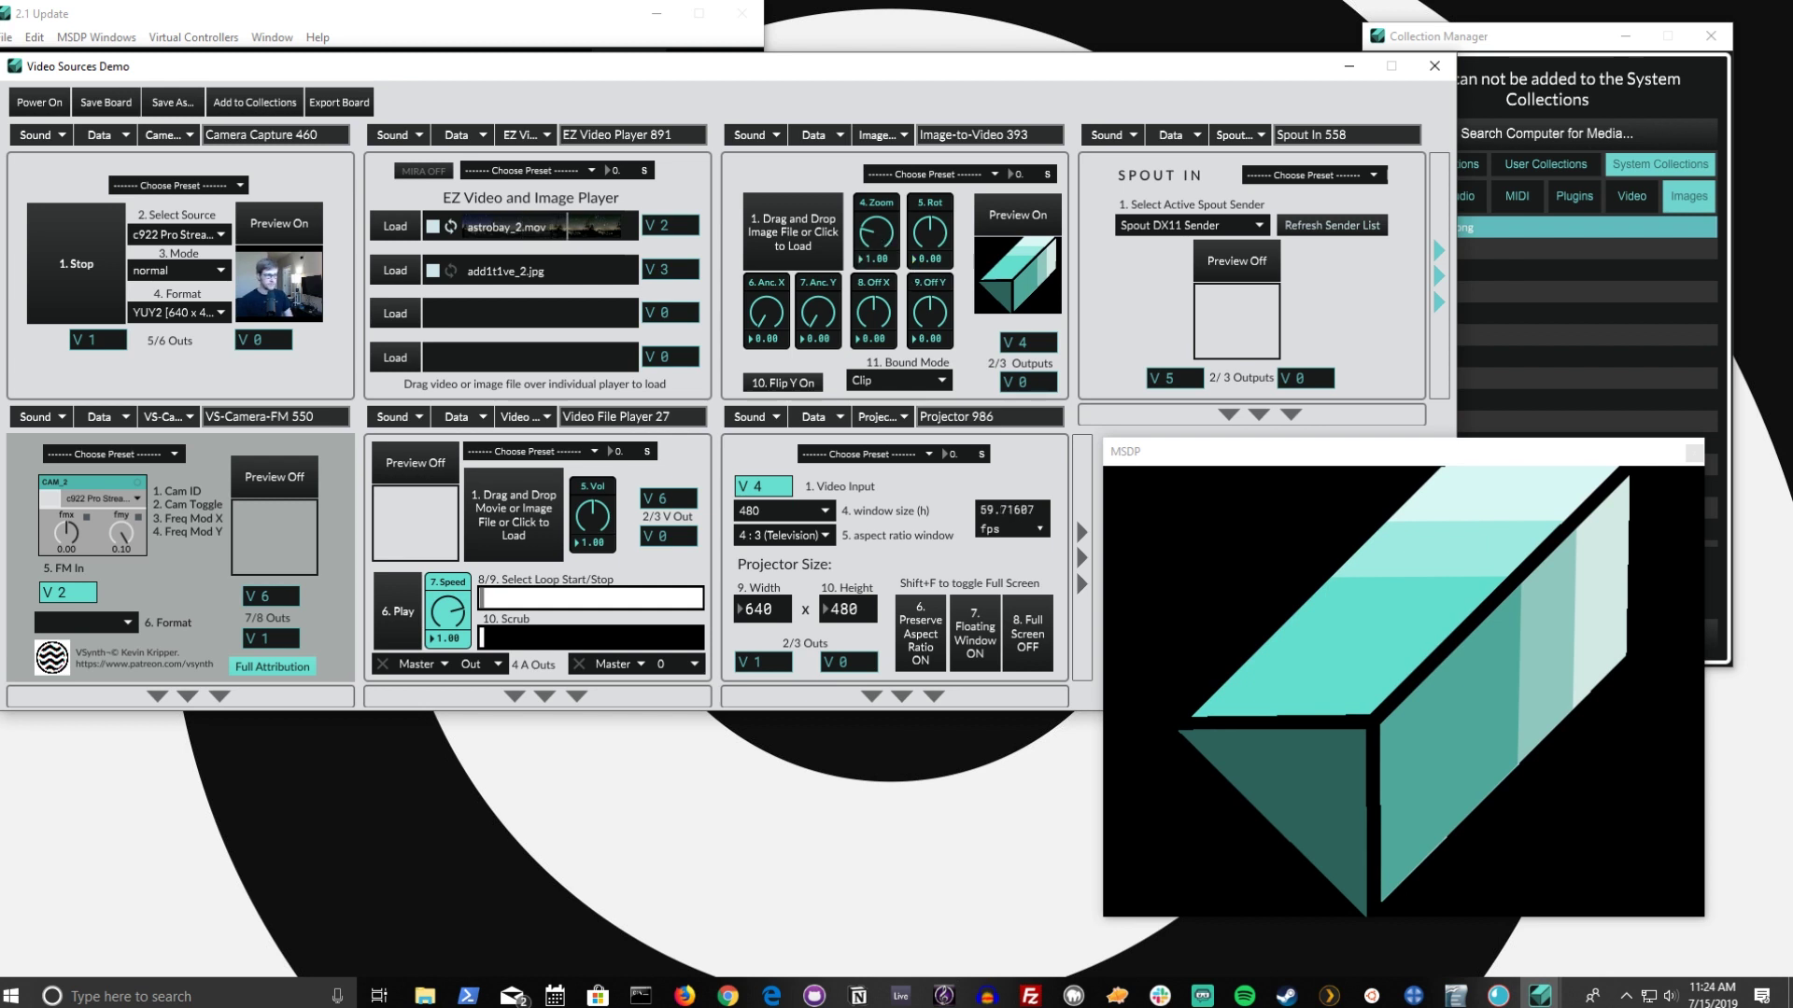
# Step: Adjust the Image-to-Video logo to zoom 0.93, rotation -0.19, X offset 0.52 and Y offset 0.22
pyautogui.moveTo(878, 236); pyautogui.dragTo(877, 312)
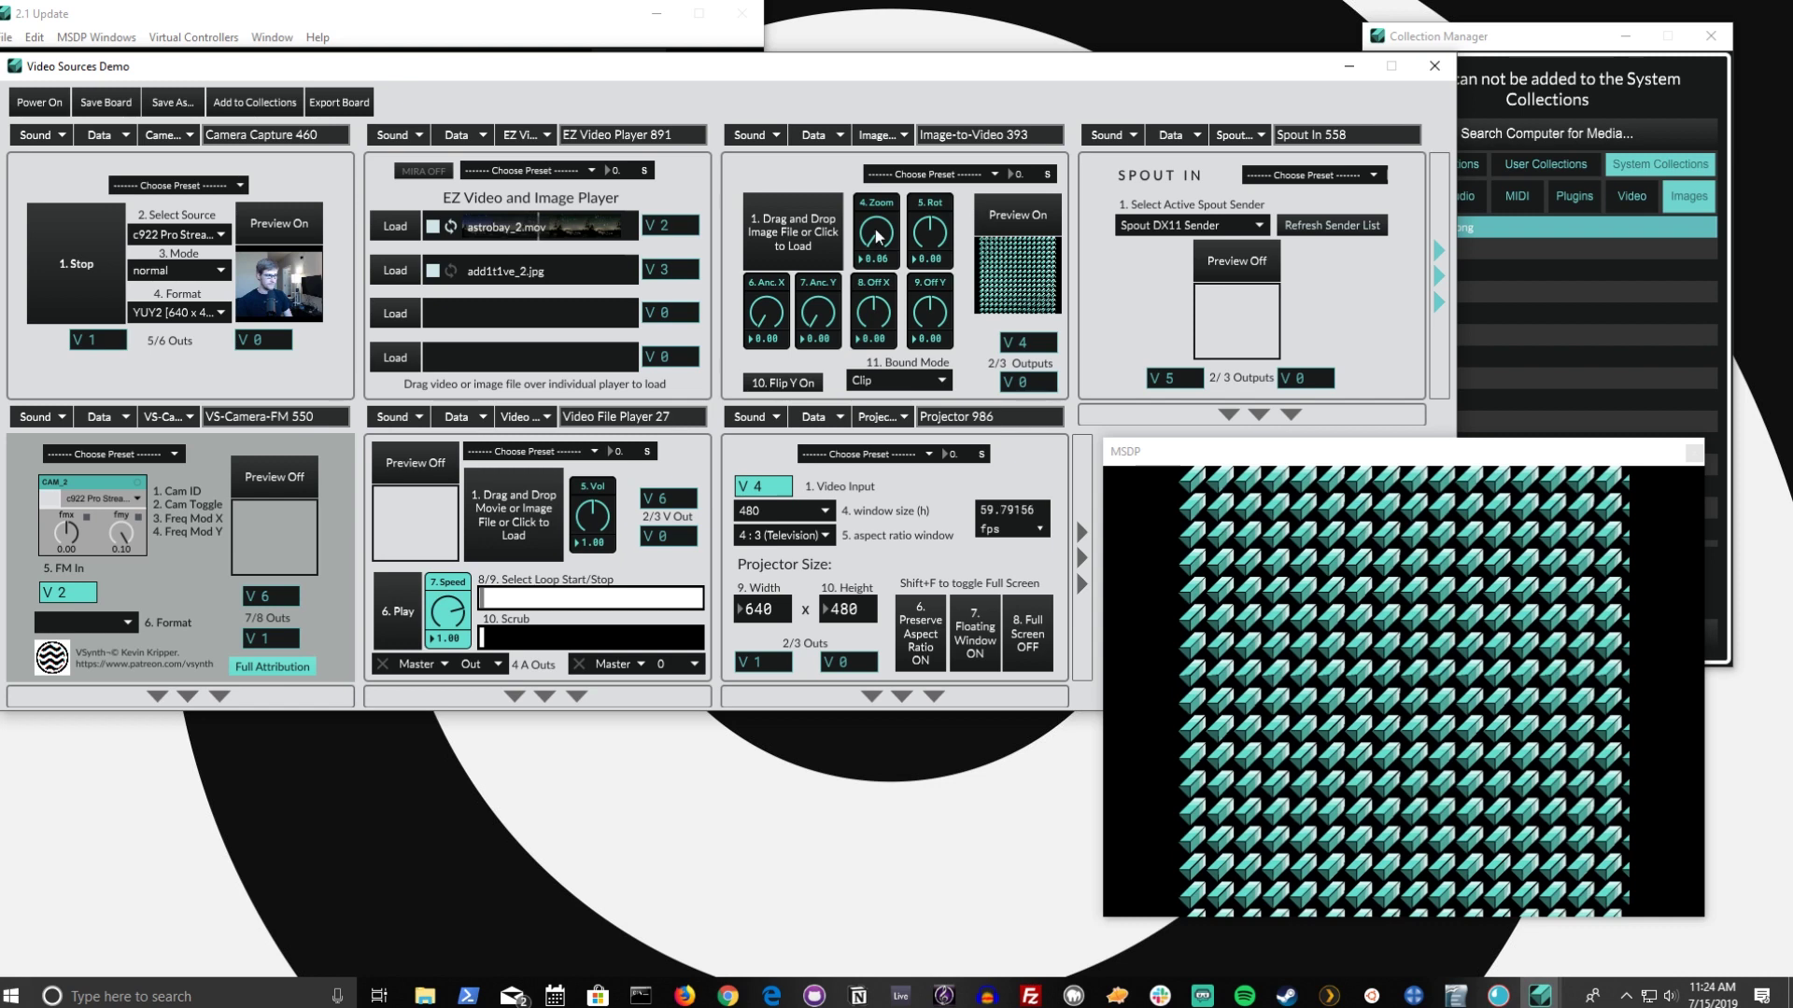
pyautogui.moveTo(930, 238); pyautogui.dragTo(930, 312)
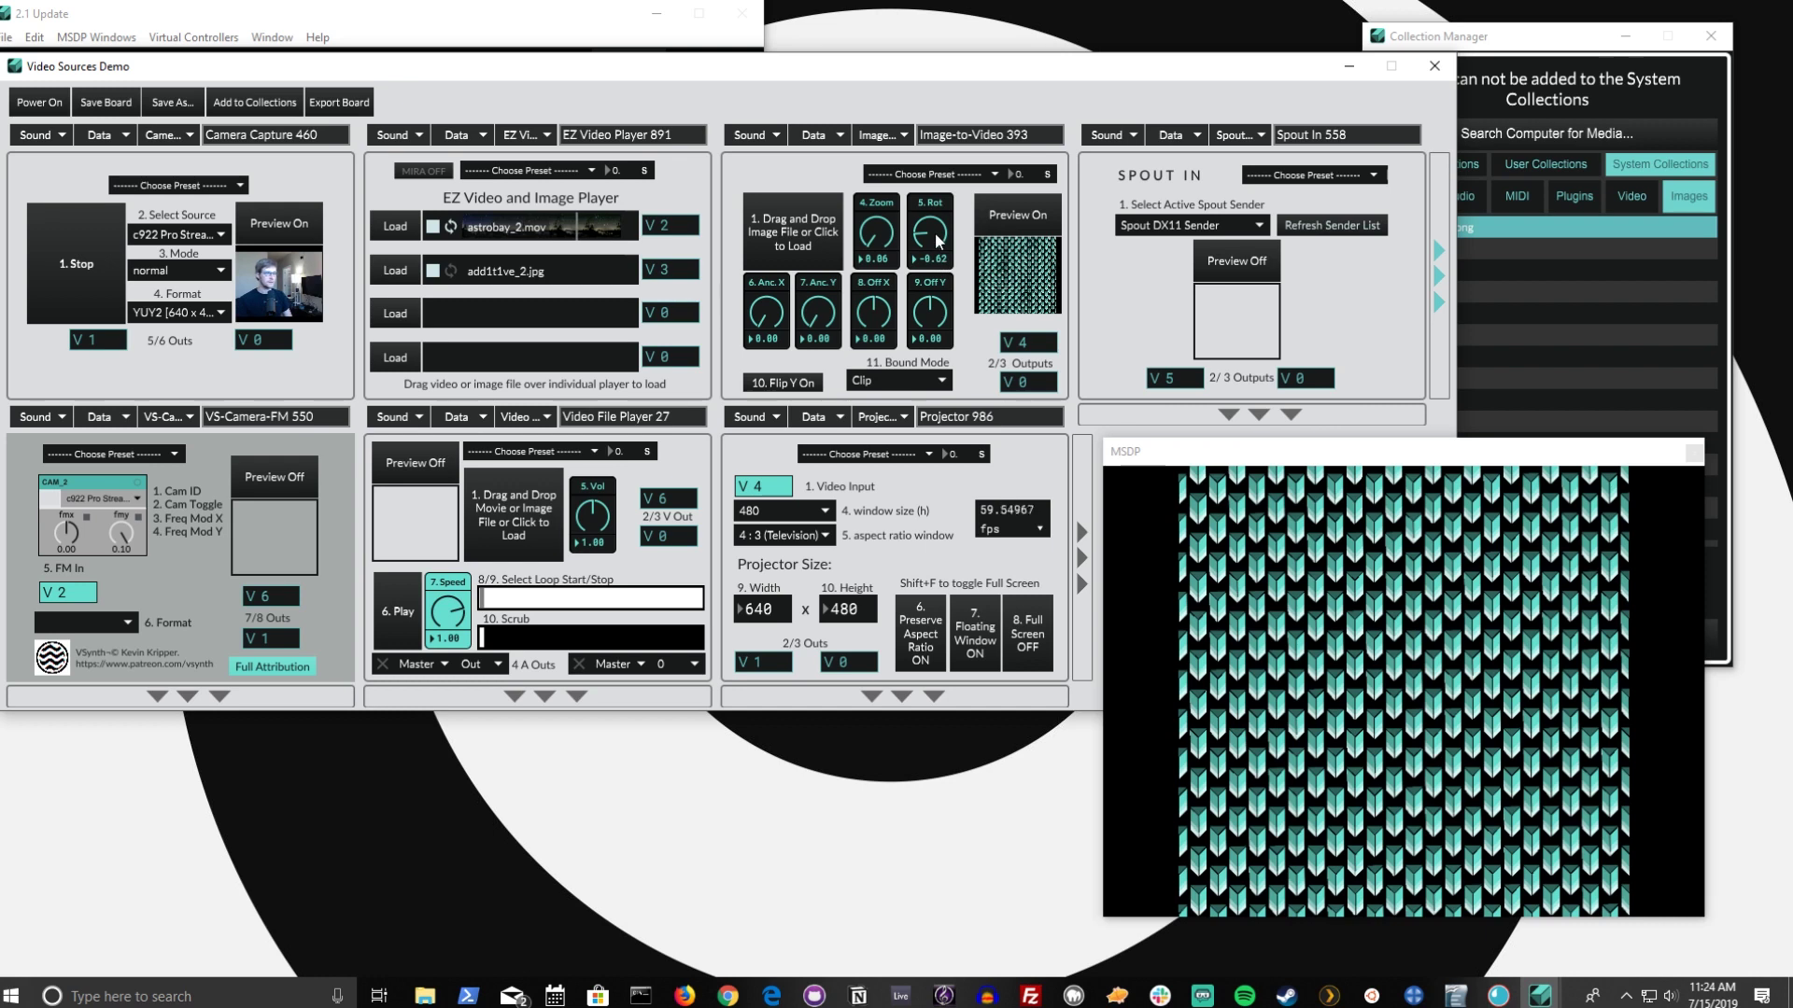
pyautogui.moveTo(929, 233); pyautogui.dragTo(921, 312)
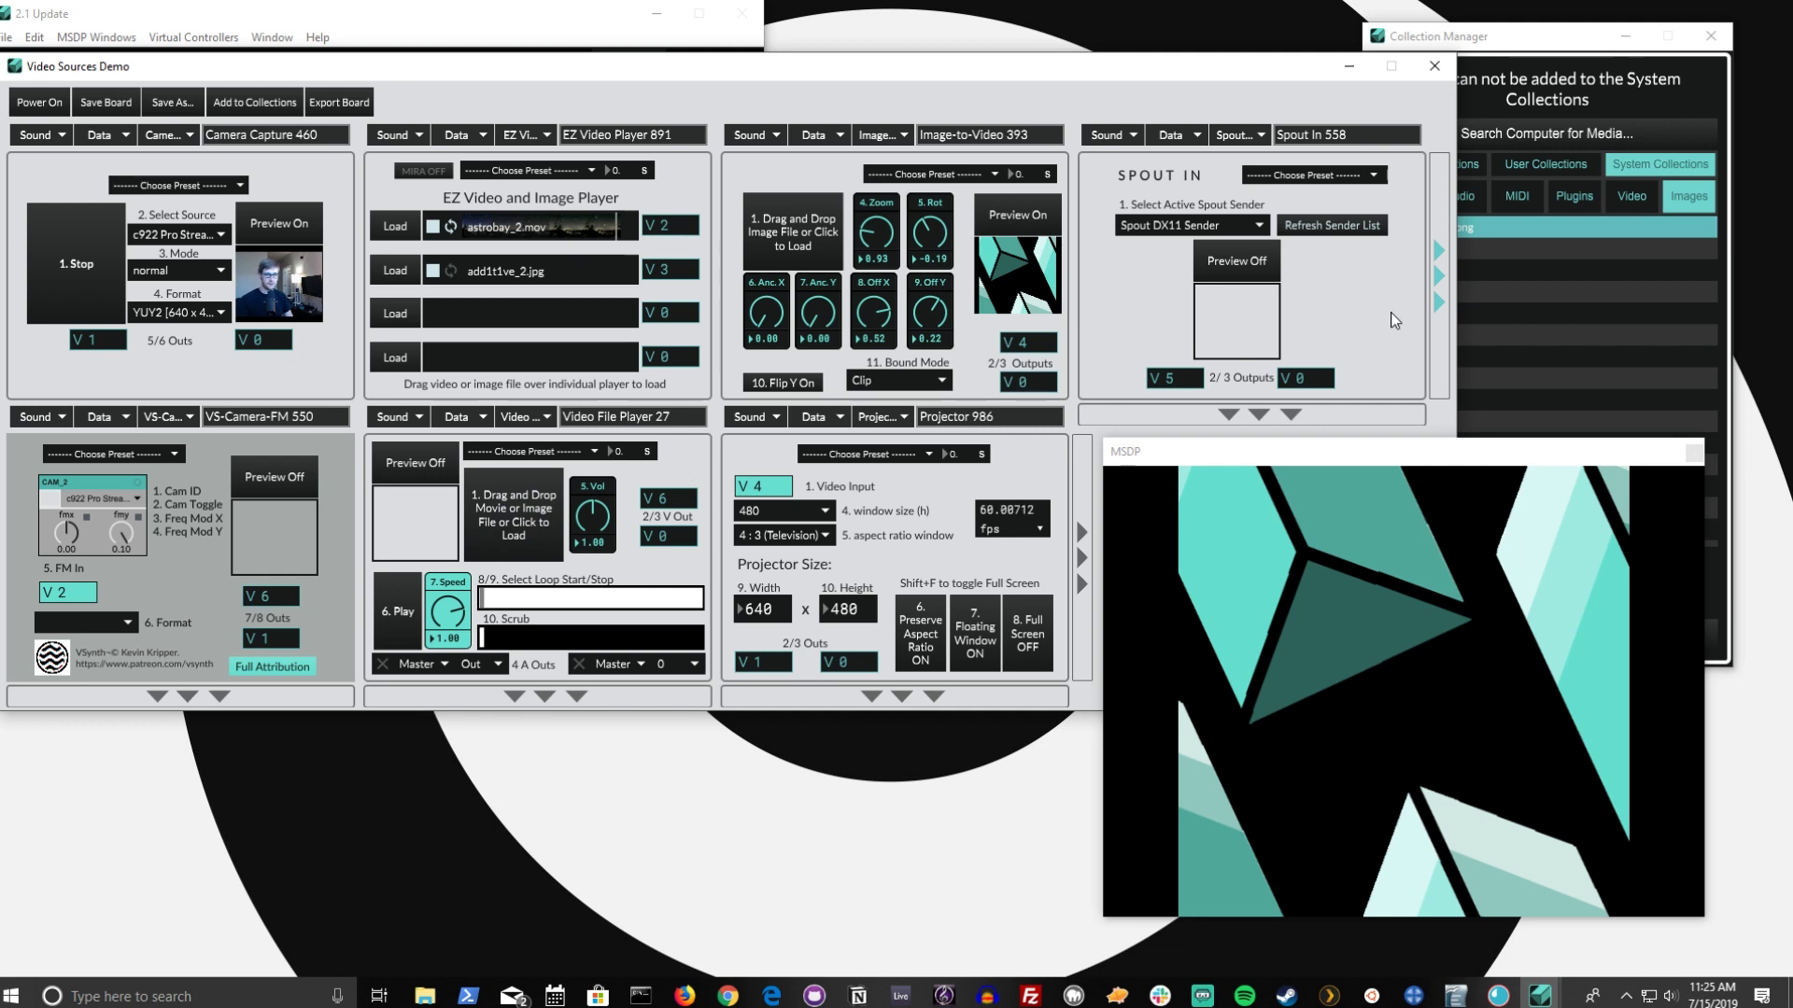
# Step: Load blade_runner.mov from the user video collection into the Video File Player and play it with the preview on
pyautogui.click(1515, 344)
pyautogui.click(1543, 163)
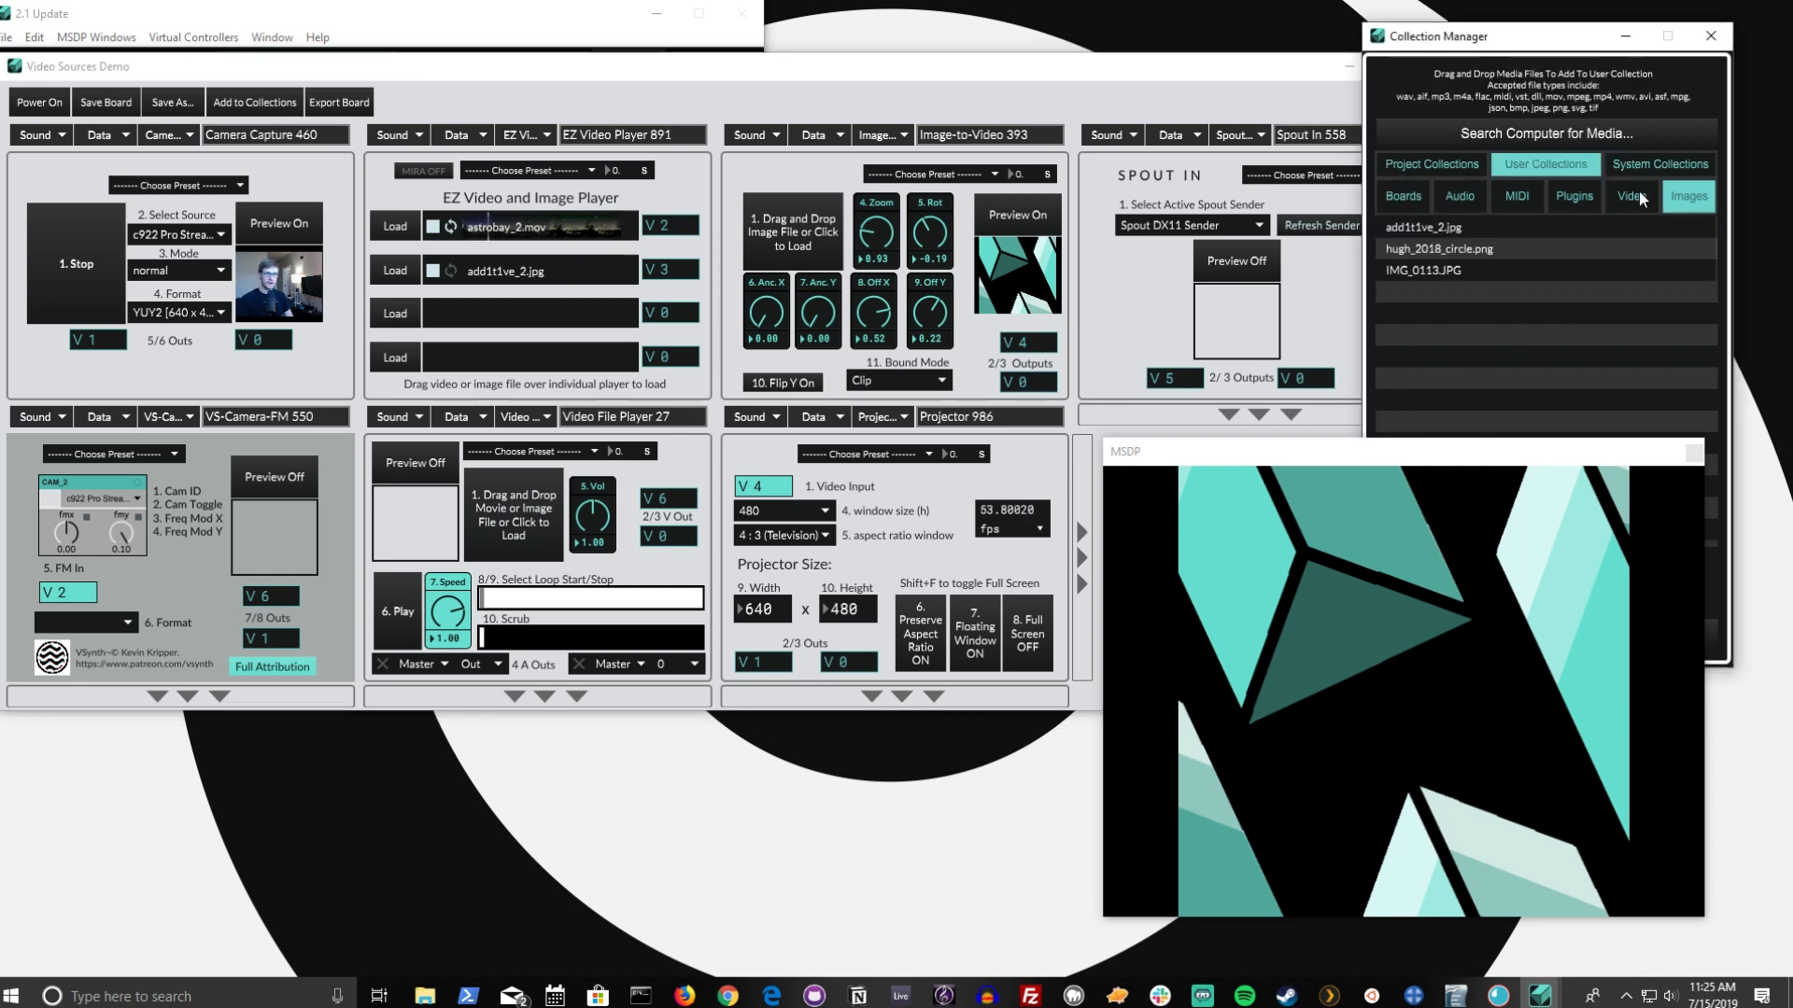
pyautogui.click(1638, 195)
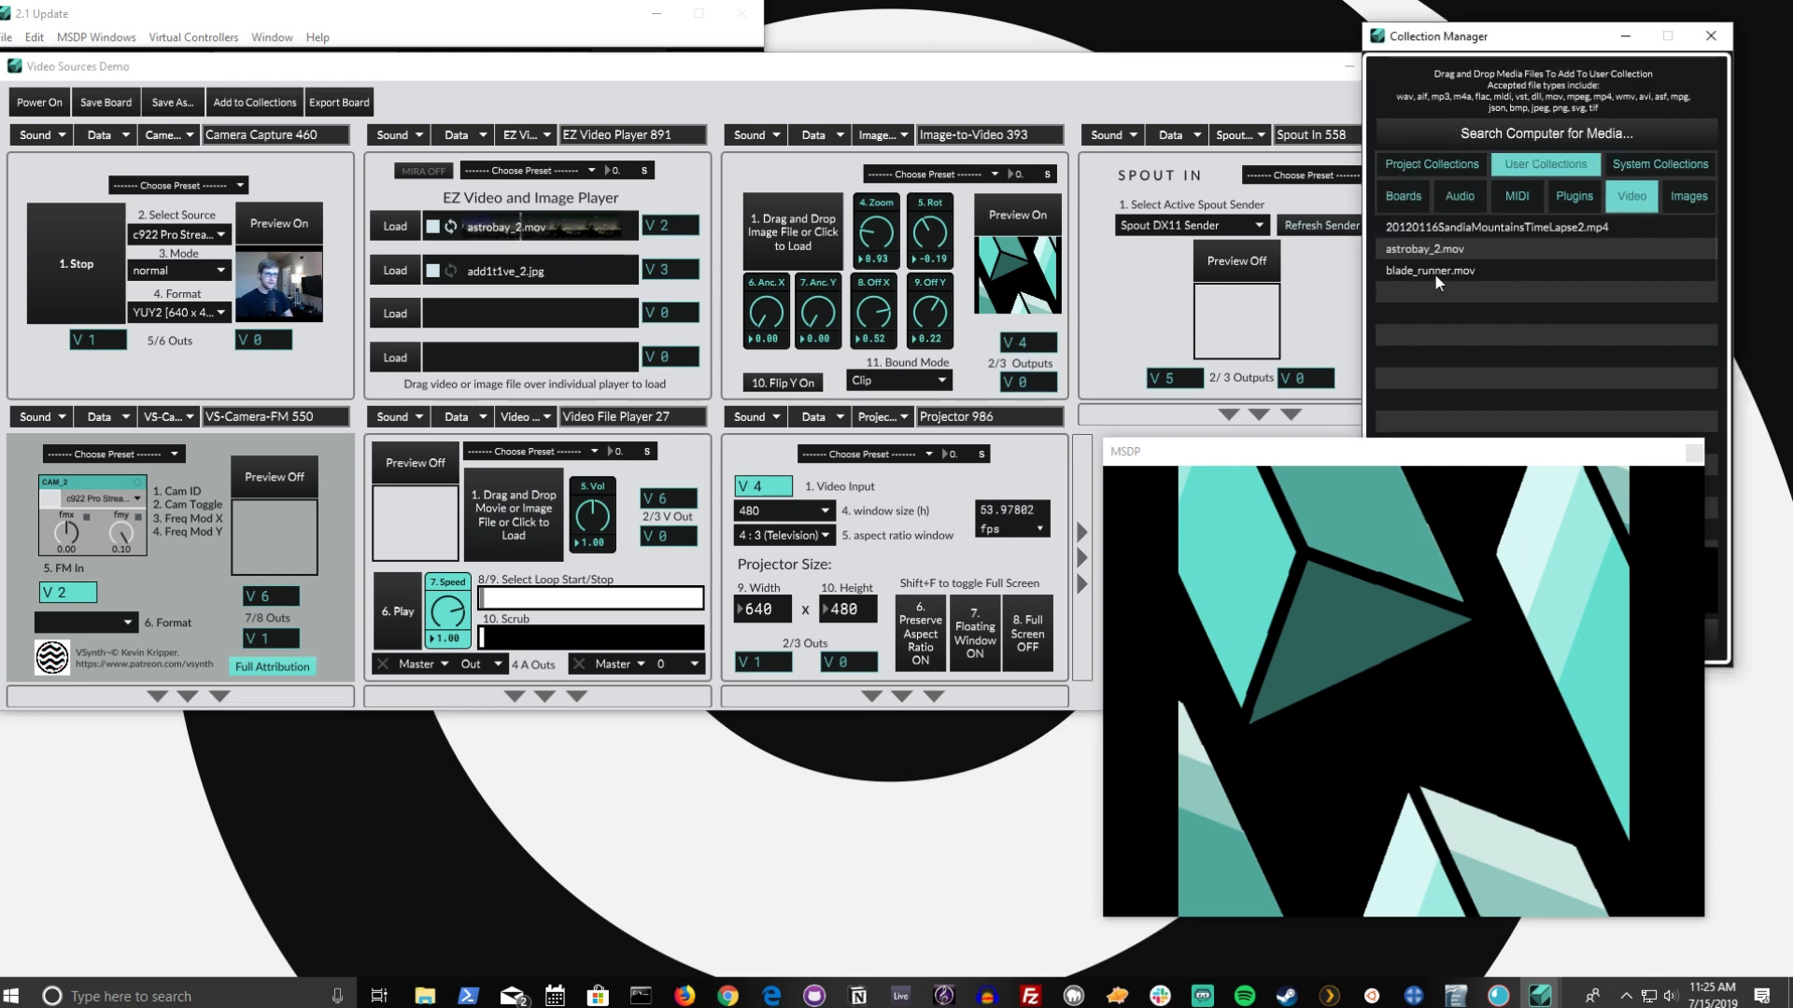
pyautogui.moveTo(1434, 273); pyautogui.dragTo(594, 486)
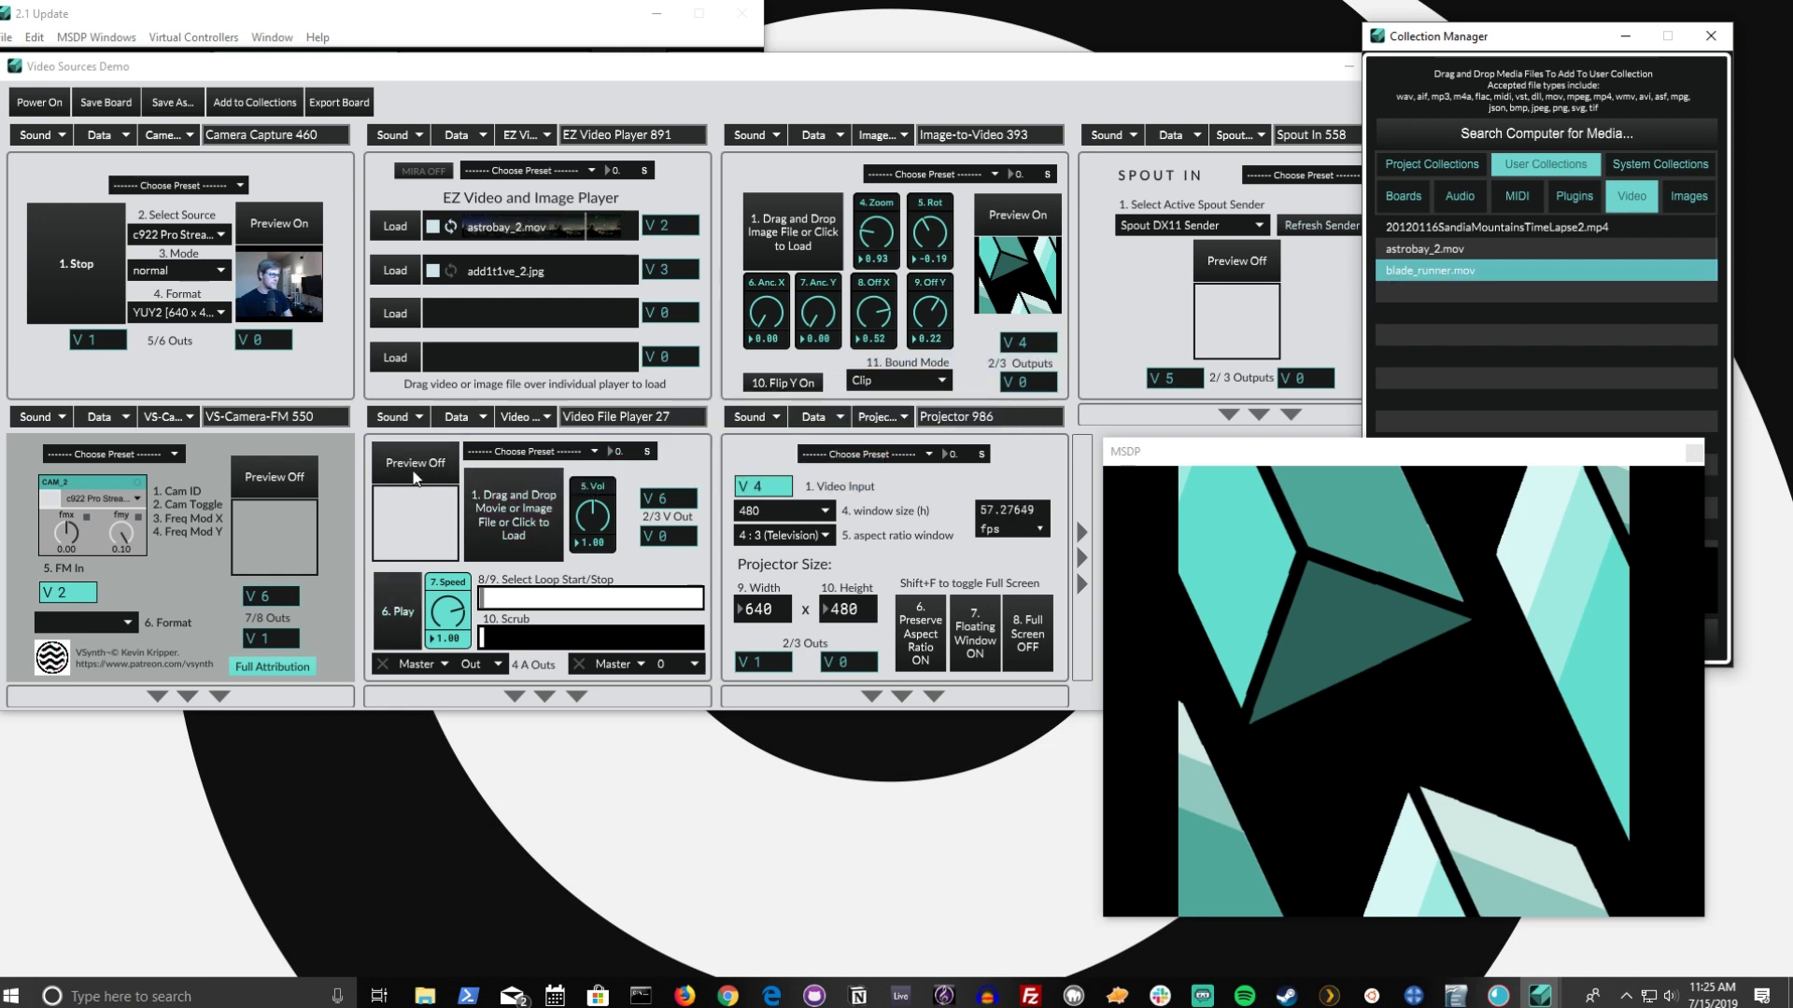
pyautogui.click(415, 576)
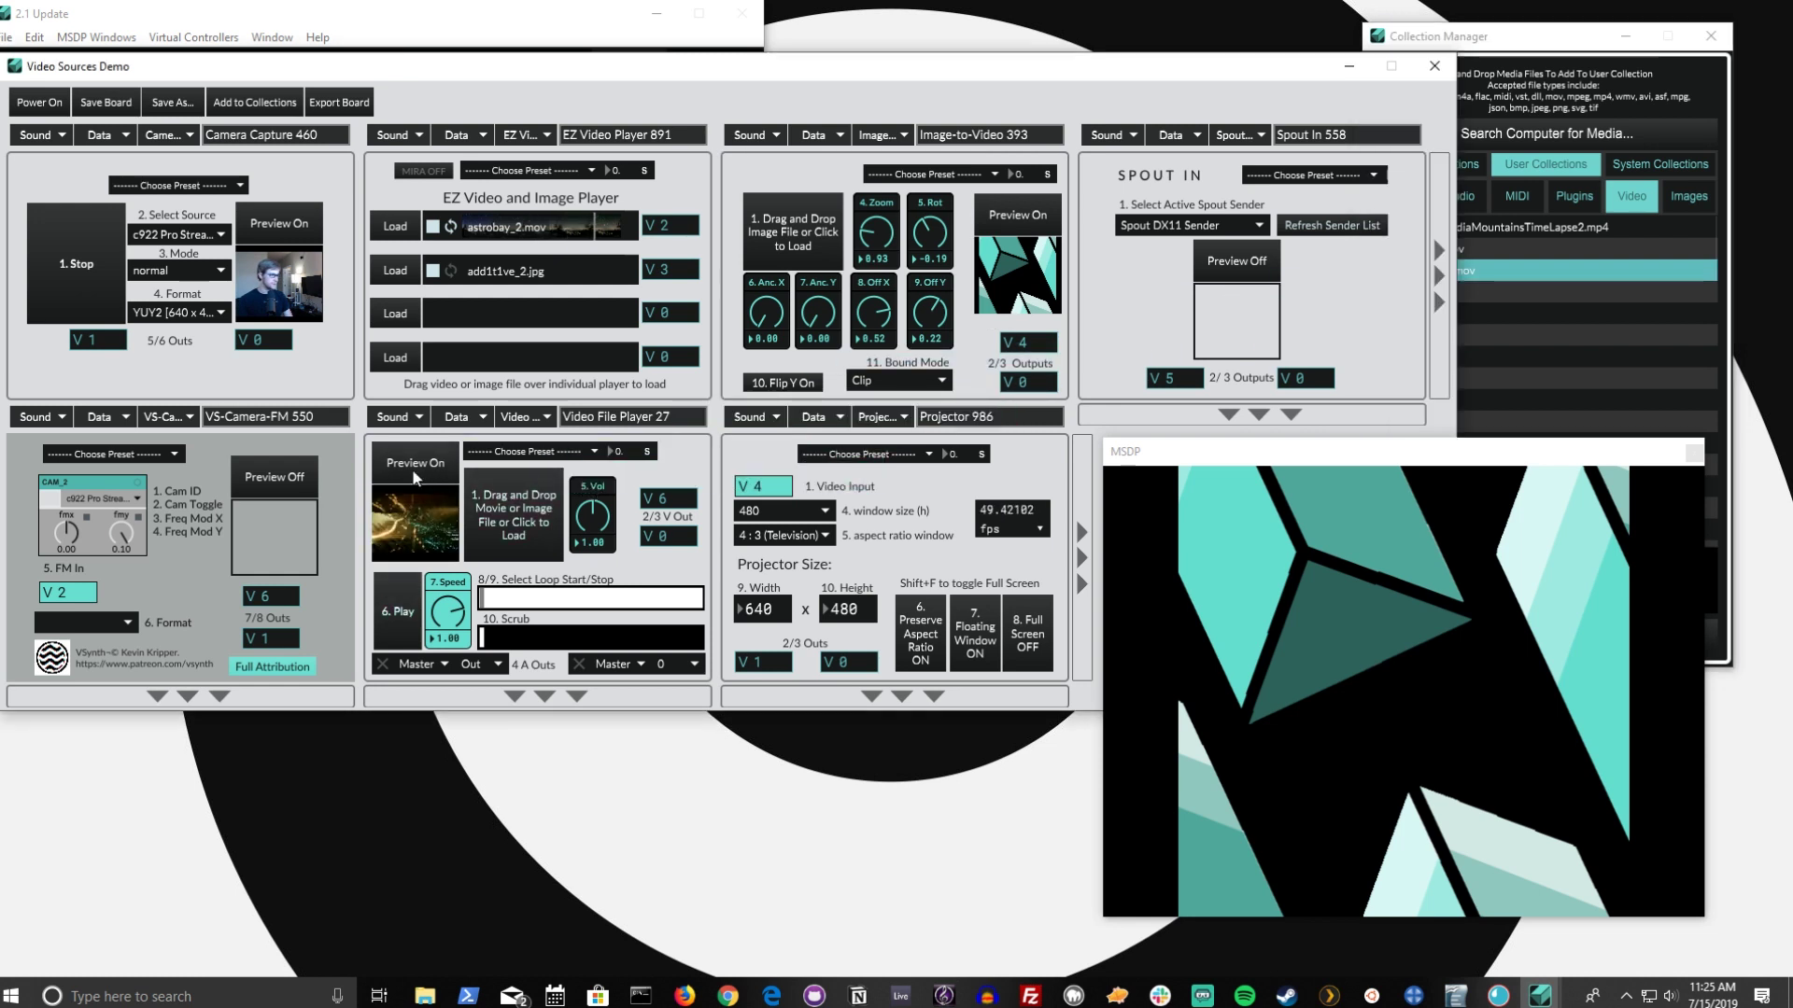
pyautogui.click(416, 597)
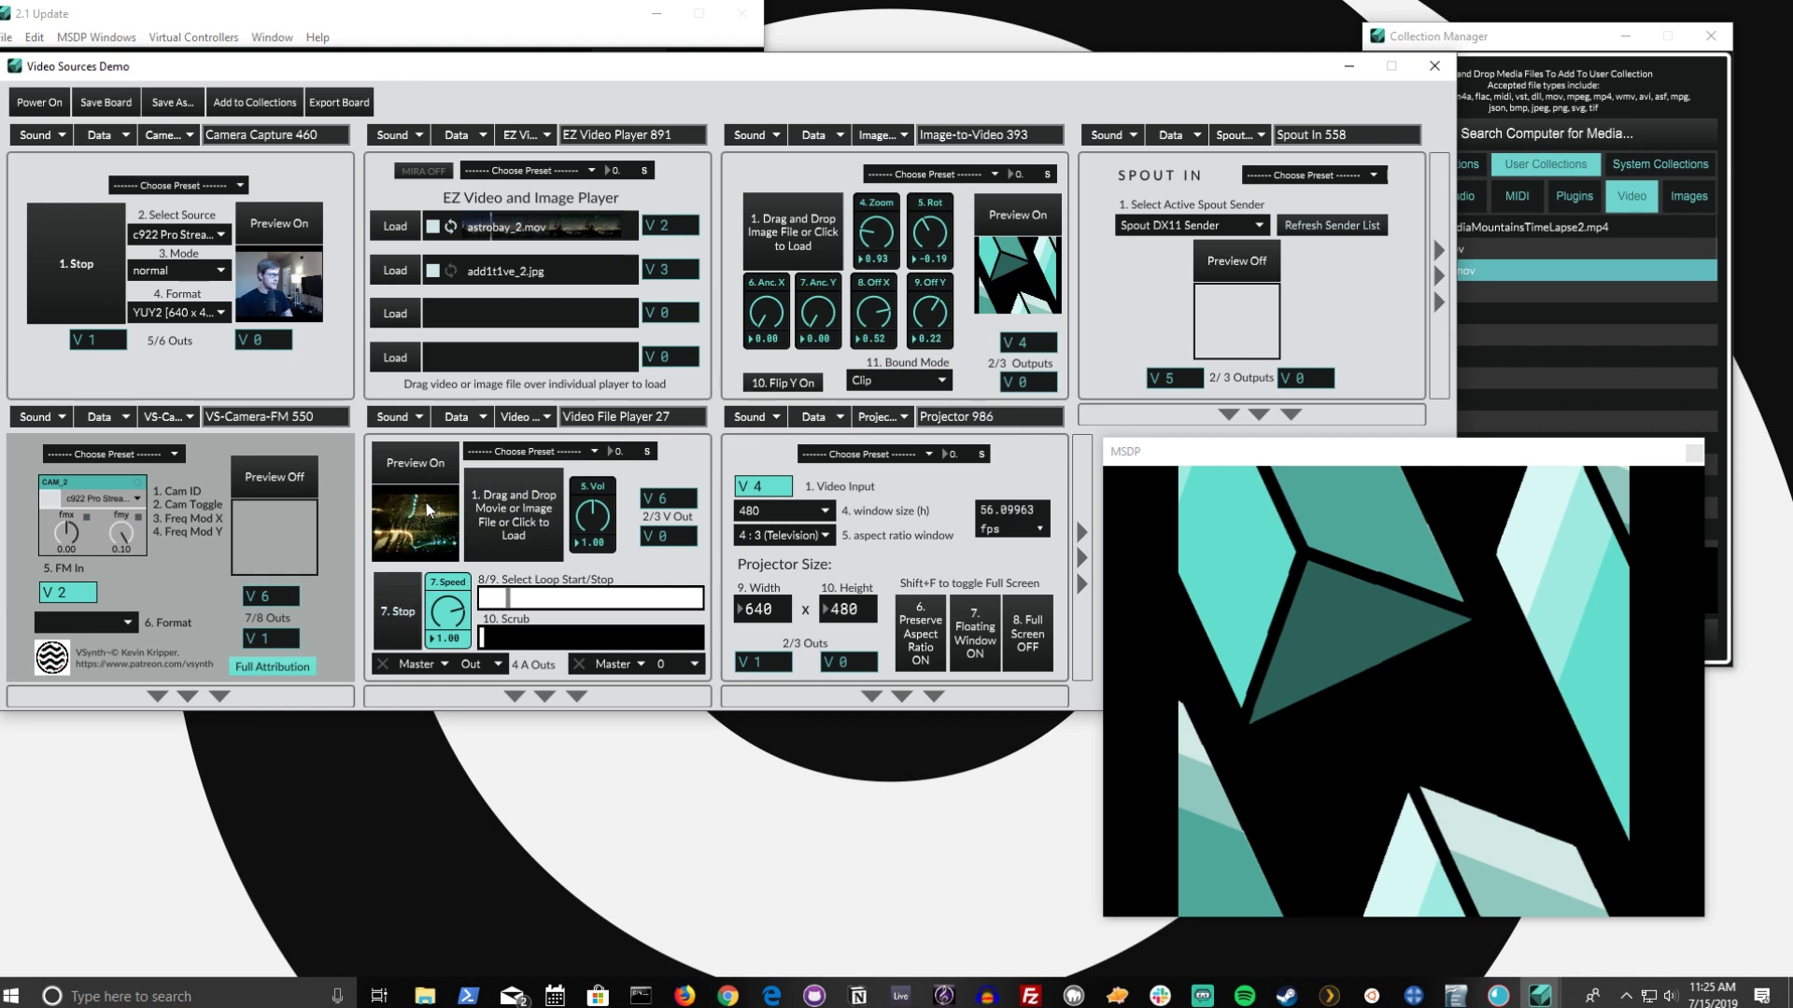
# Step: Try routing the Video File Player to the Projector by setting its video output and the Projector's input to V 5
pyautogui.click(684, 500)
pyautogui.press('BackSpace')
pyautogui.write('5')
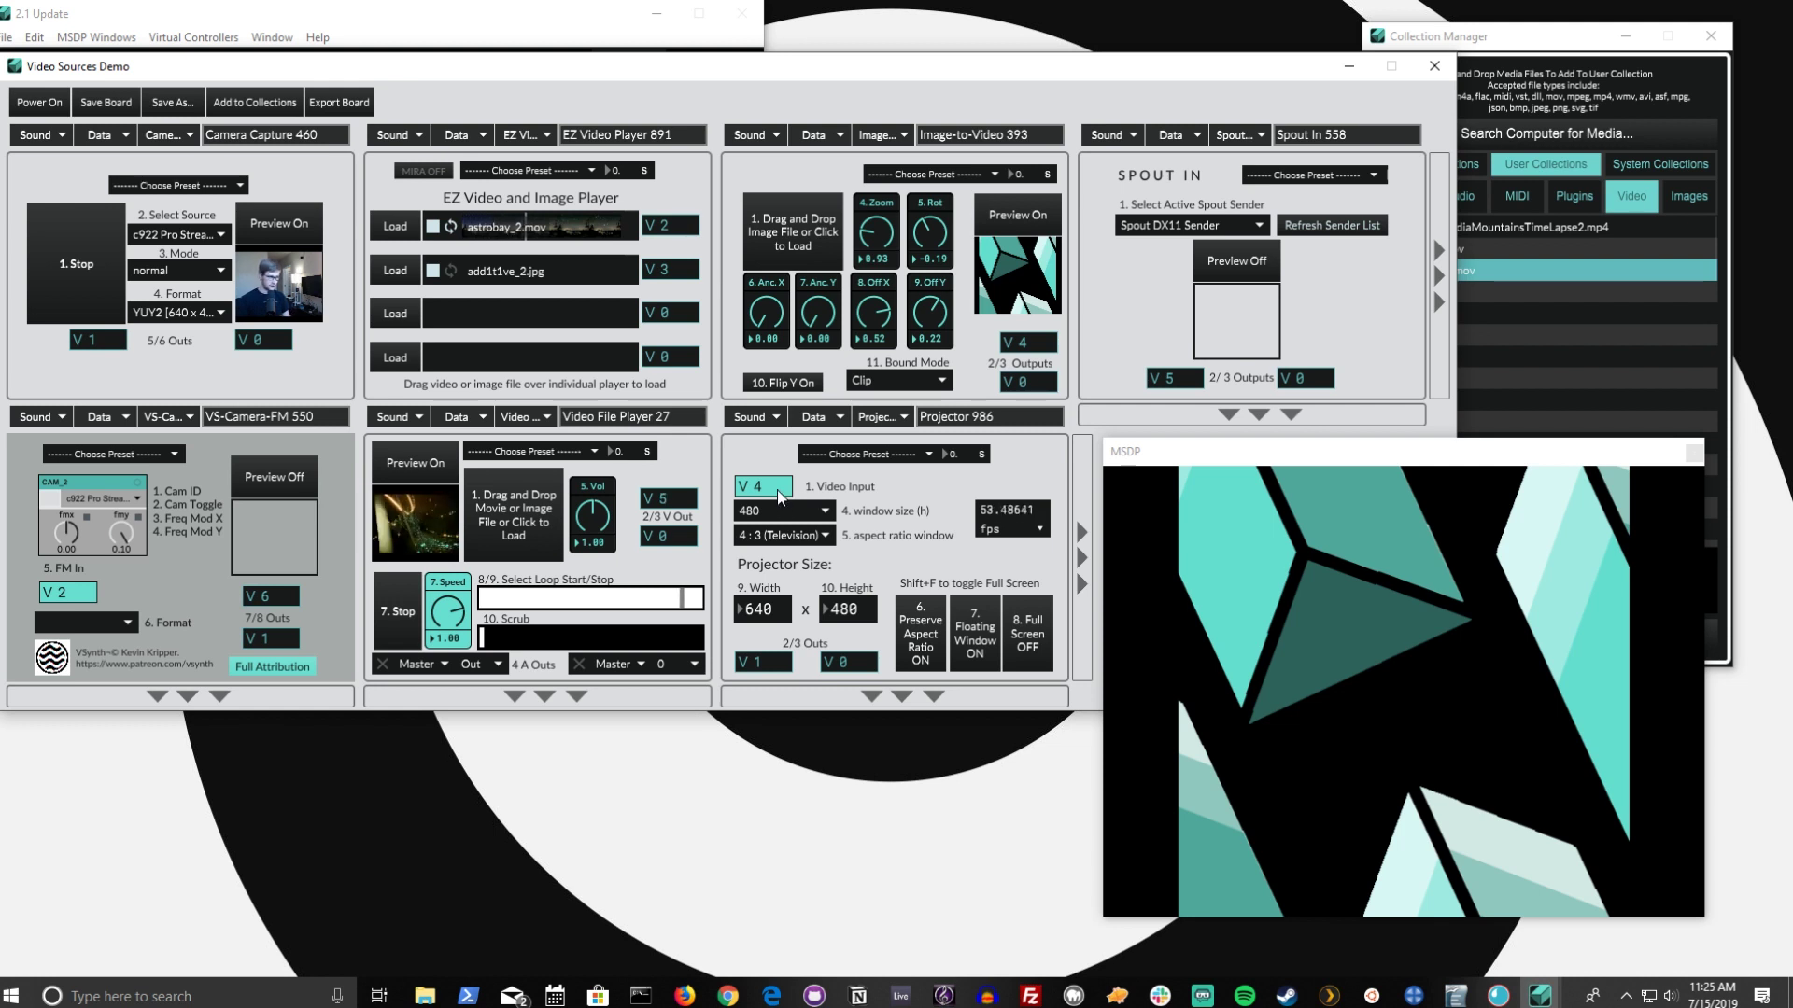
pyautogui.press('BackSpace')
pyautogui.write('5')
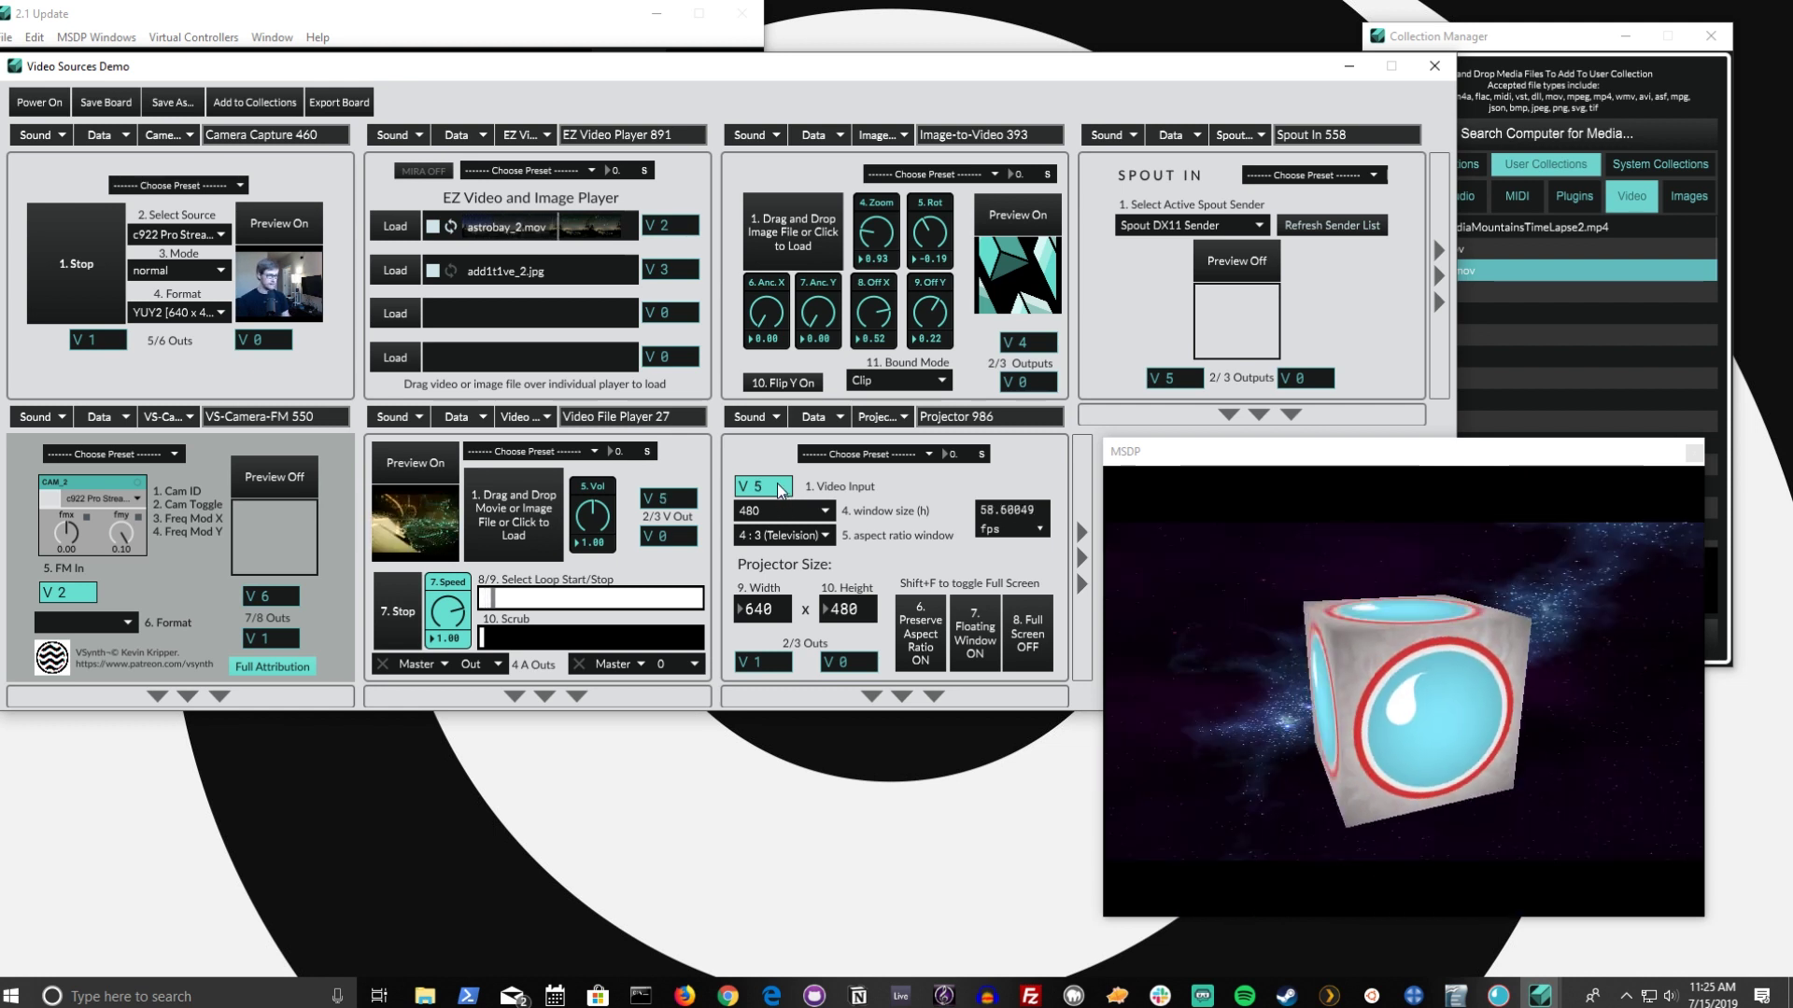
# Step: Set the Video File Player's output and the Projector's input to V 6, and the VS-Camera-FM output to V 5
pyautogui.press('BackSpace')
pyautogui.write('6')
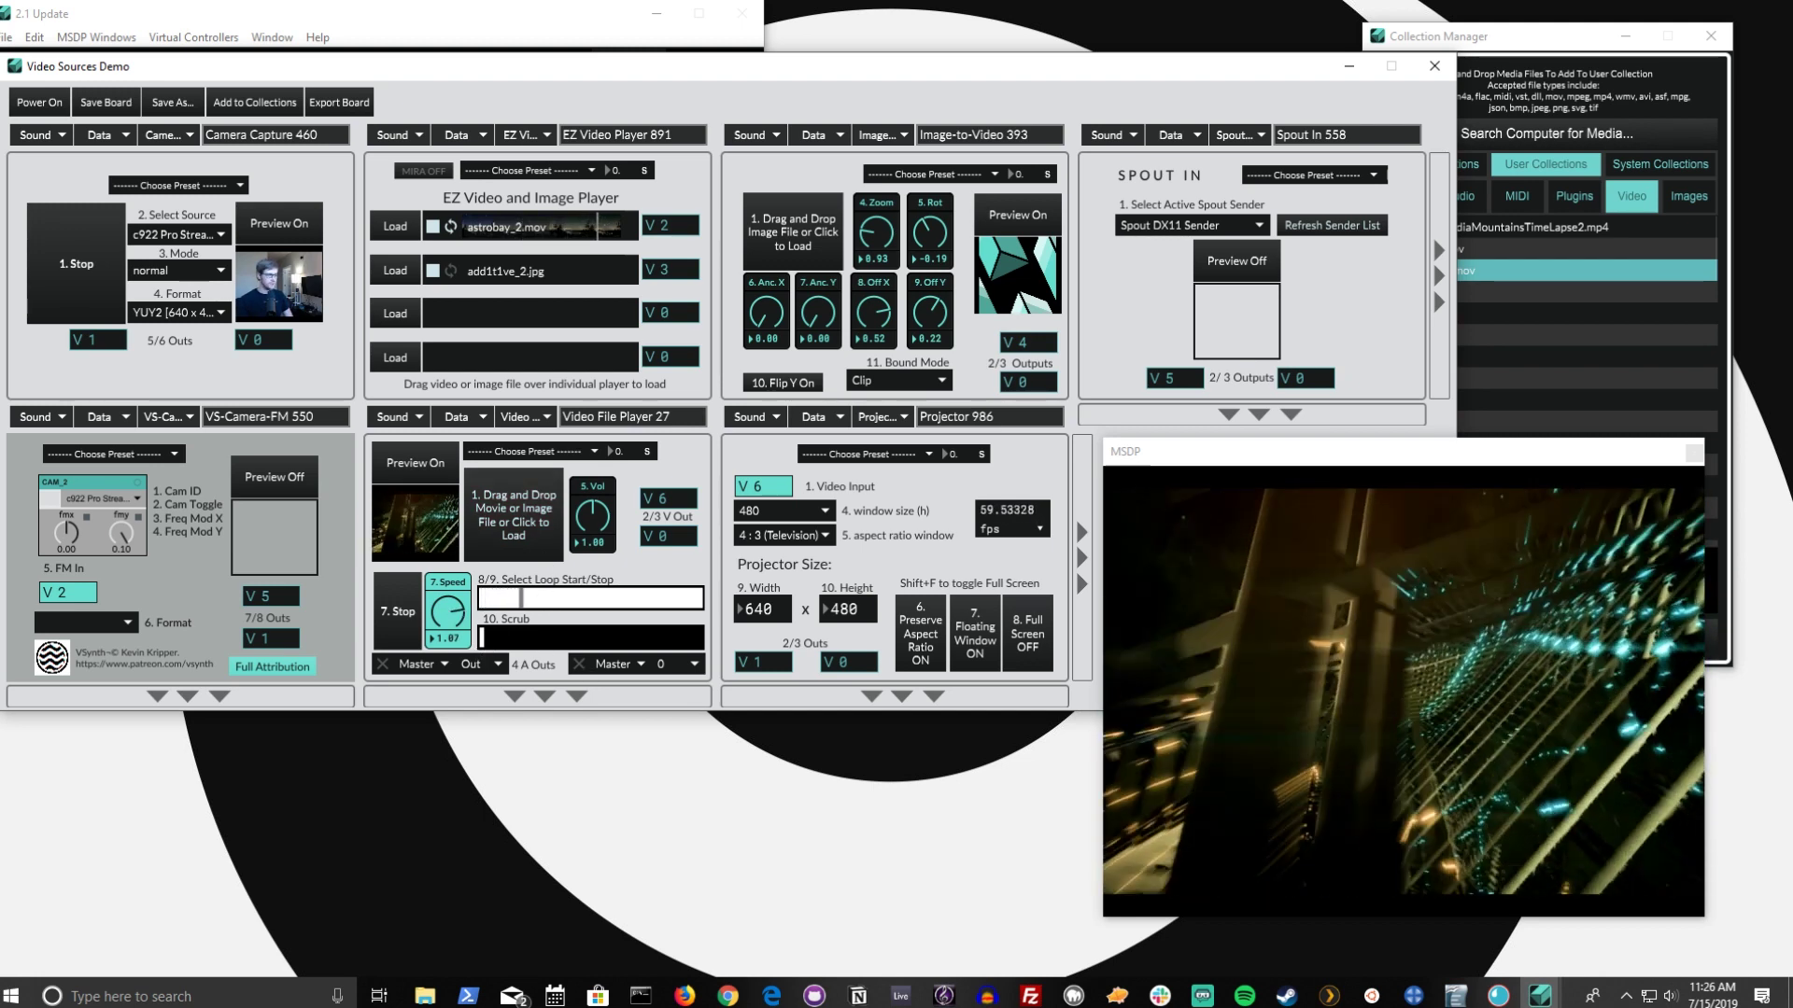
# Step: Try forward and reverse playback speeds in the Video File Player, including 0.56, -2.00, 33.4 and -16.4
pyautogui.moveTo(448, 612); pyautogui.dragTo(448, 584)
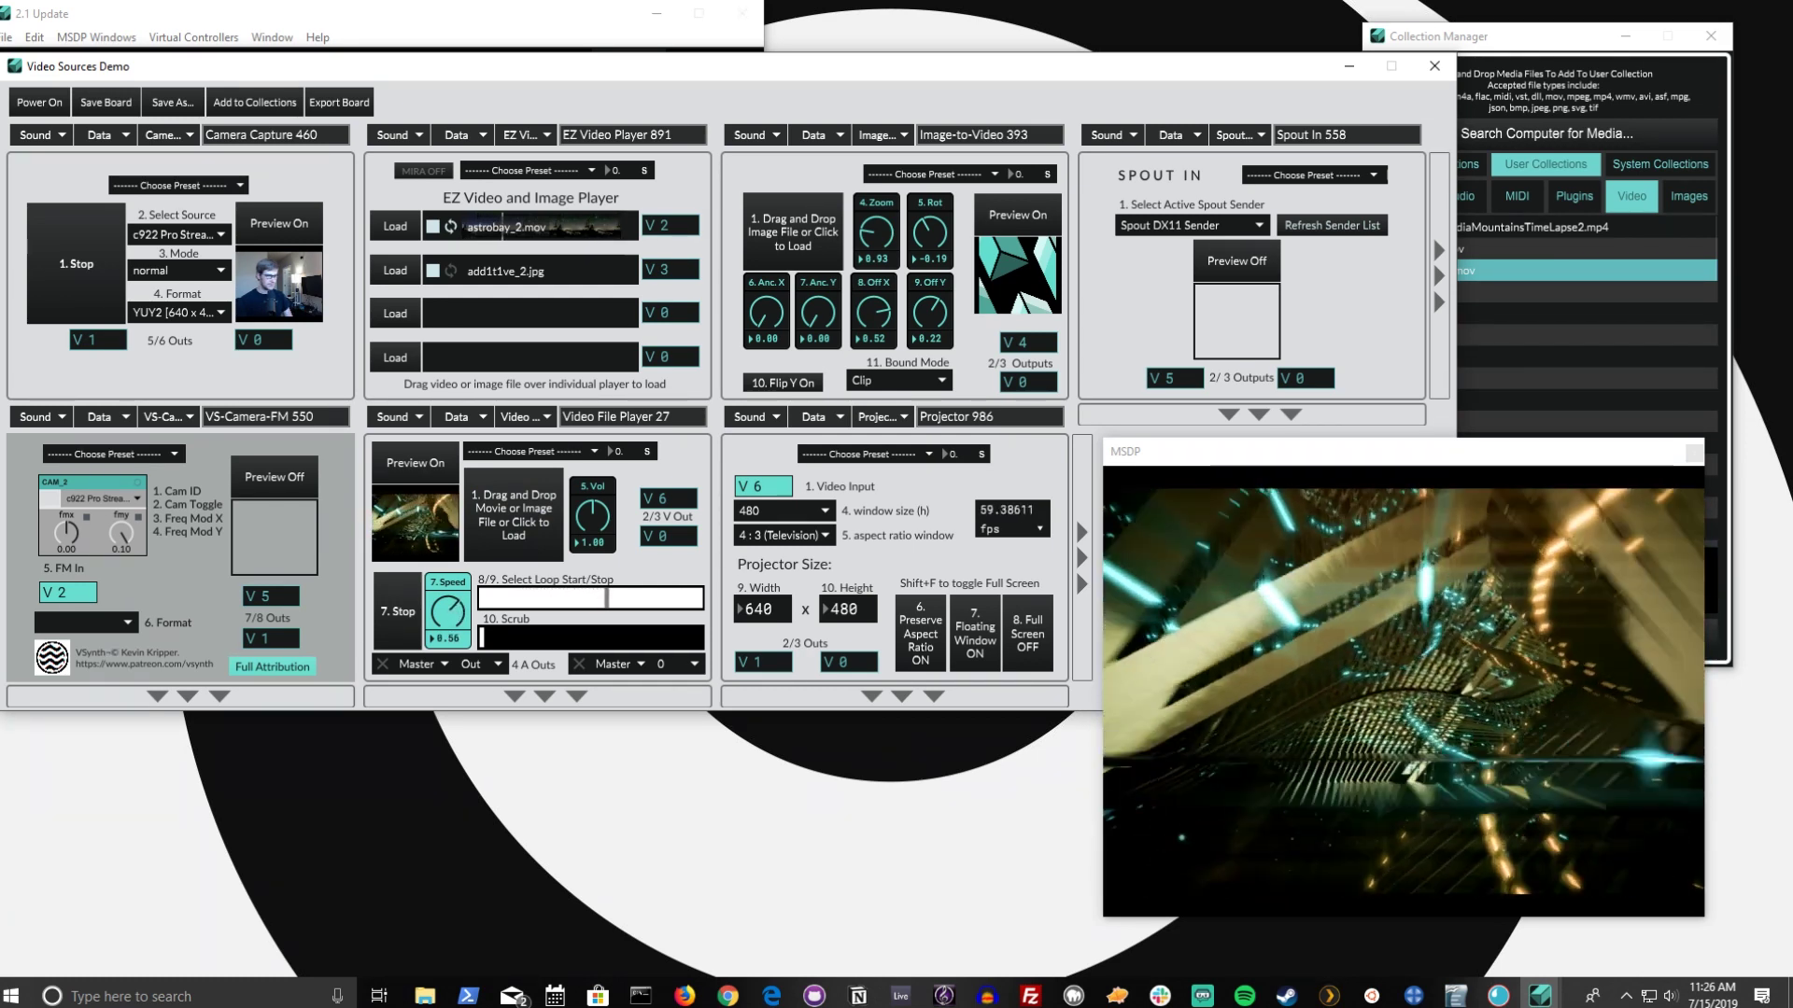
pyautogui.moveTo(448, 612); pyautogui.dragTo(448, 697)
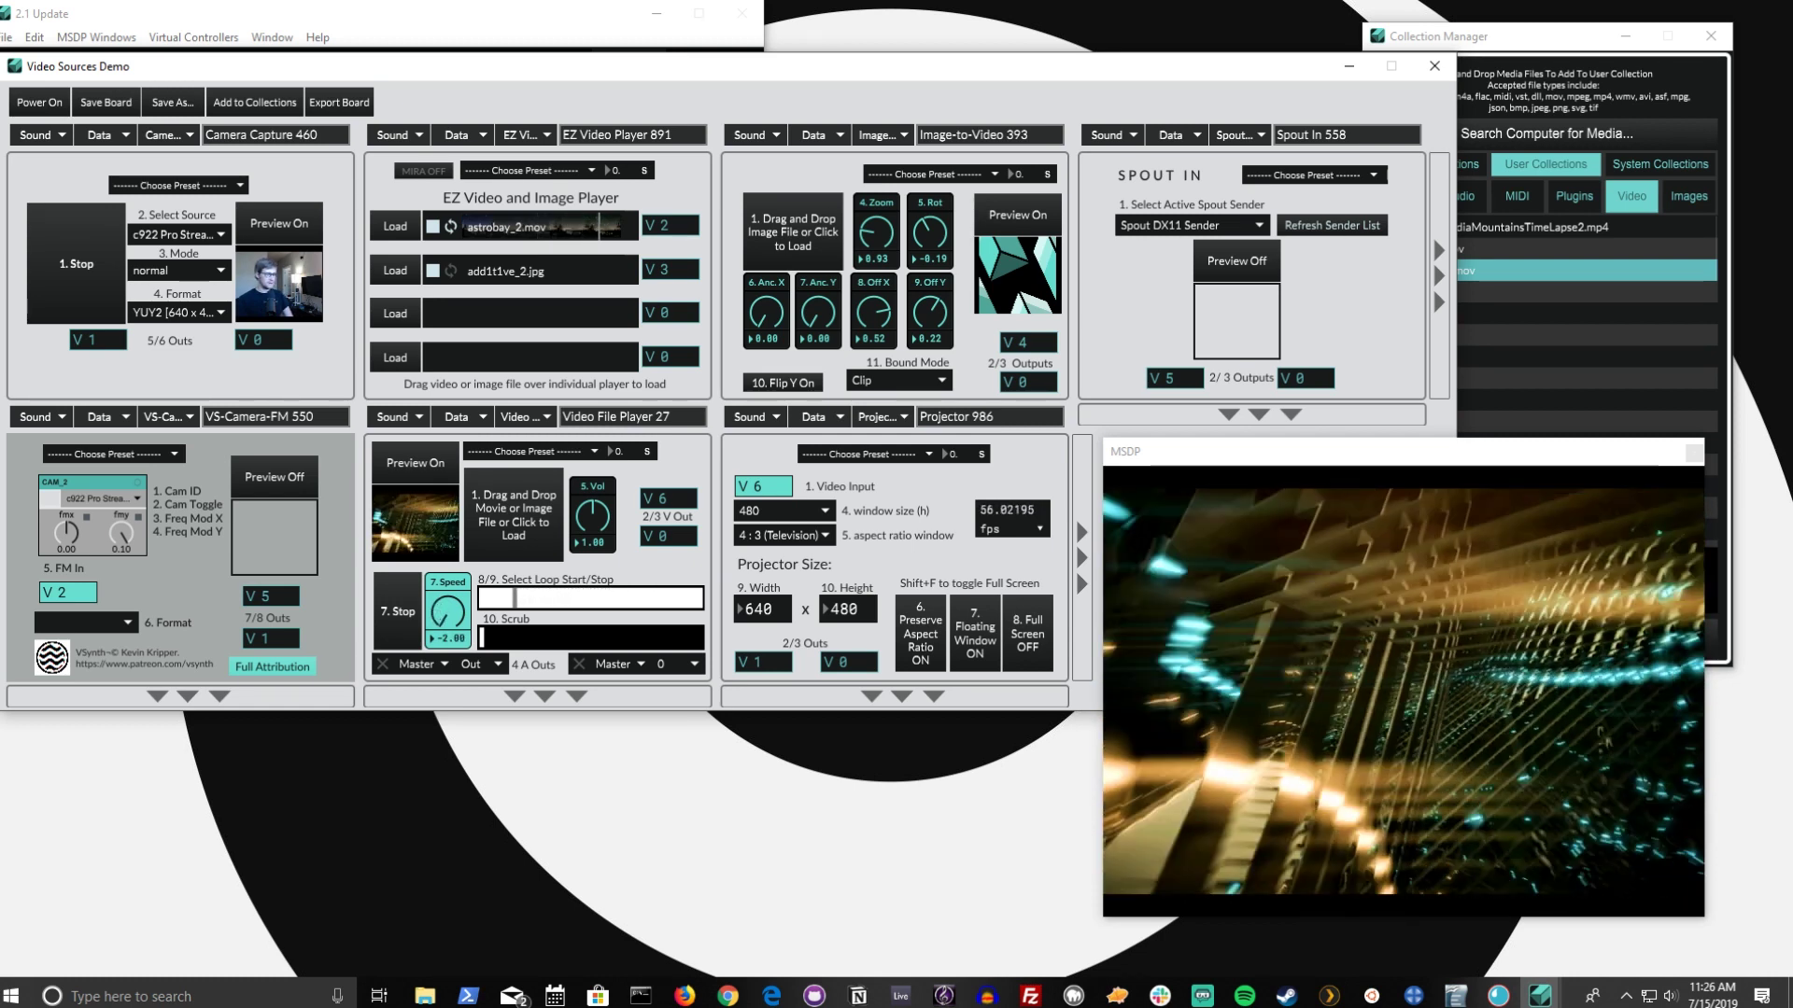
pyautogui.moveTo(448, 697); pyautogui.dragTo(449, 686)
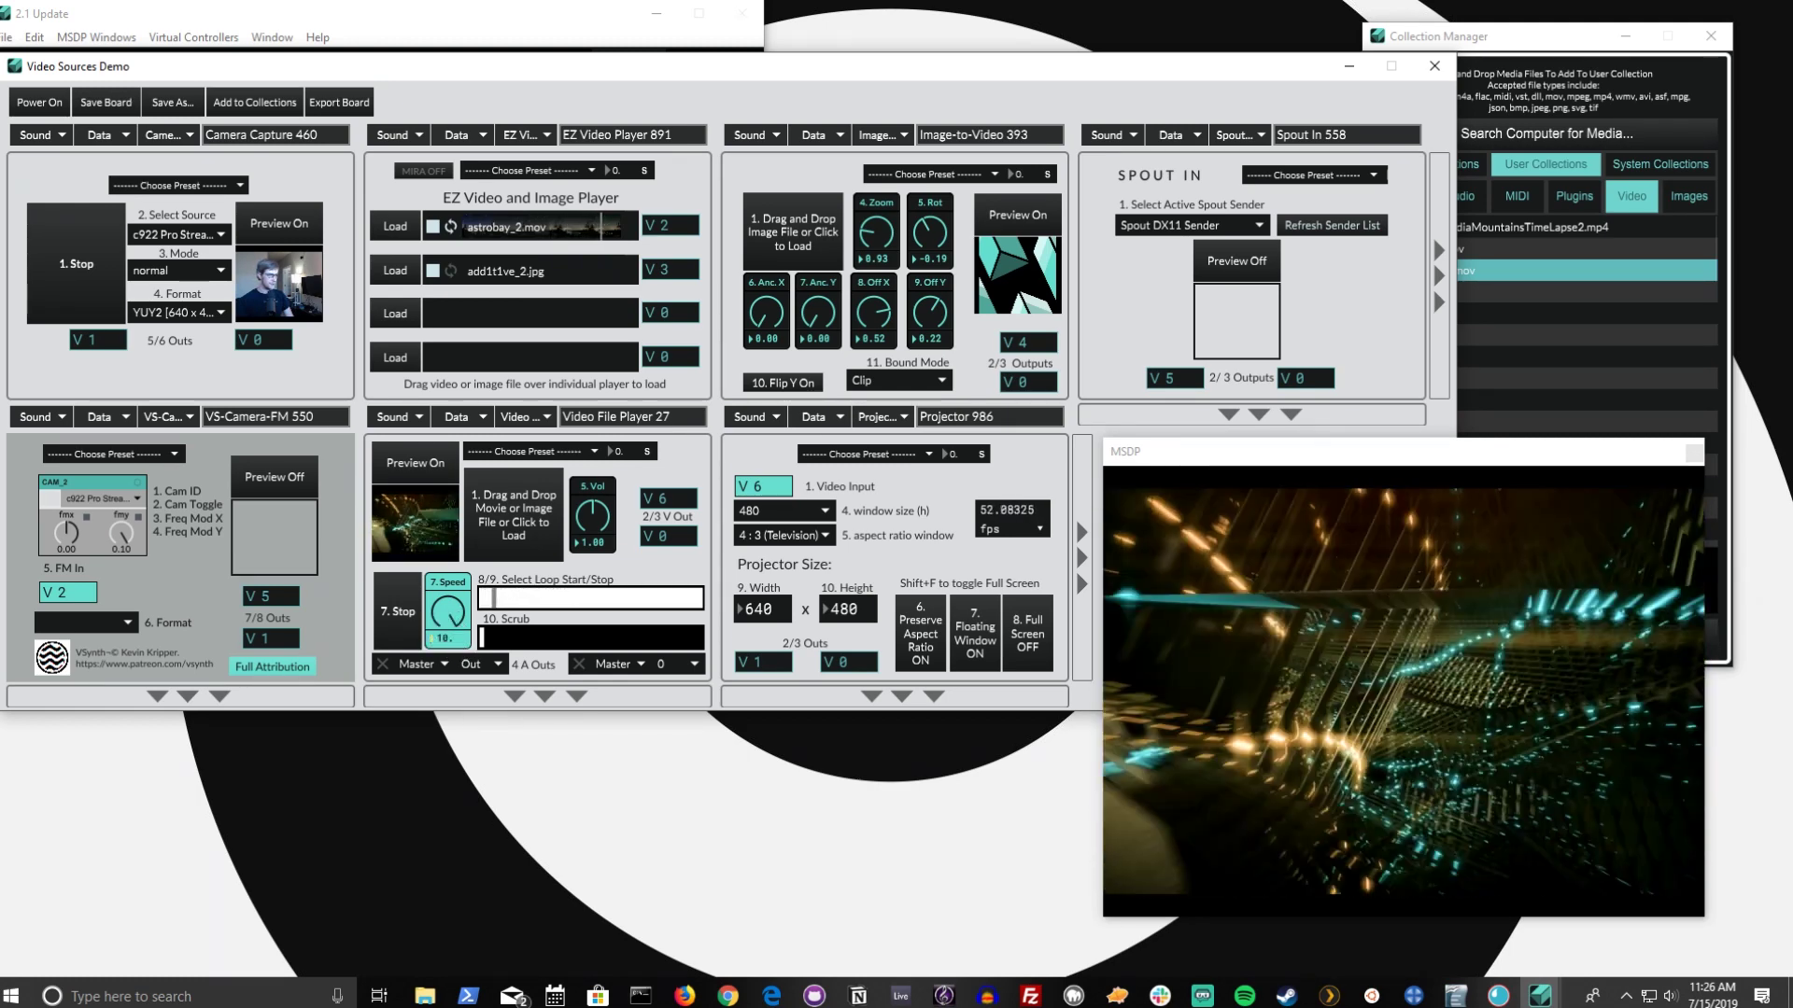
pyautogui.moveTo(448, 639); pyautogui.dragTo(448, 572)
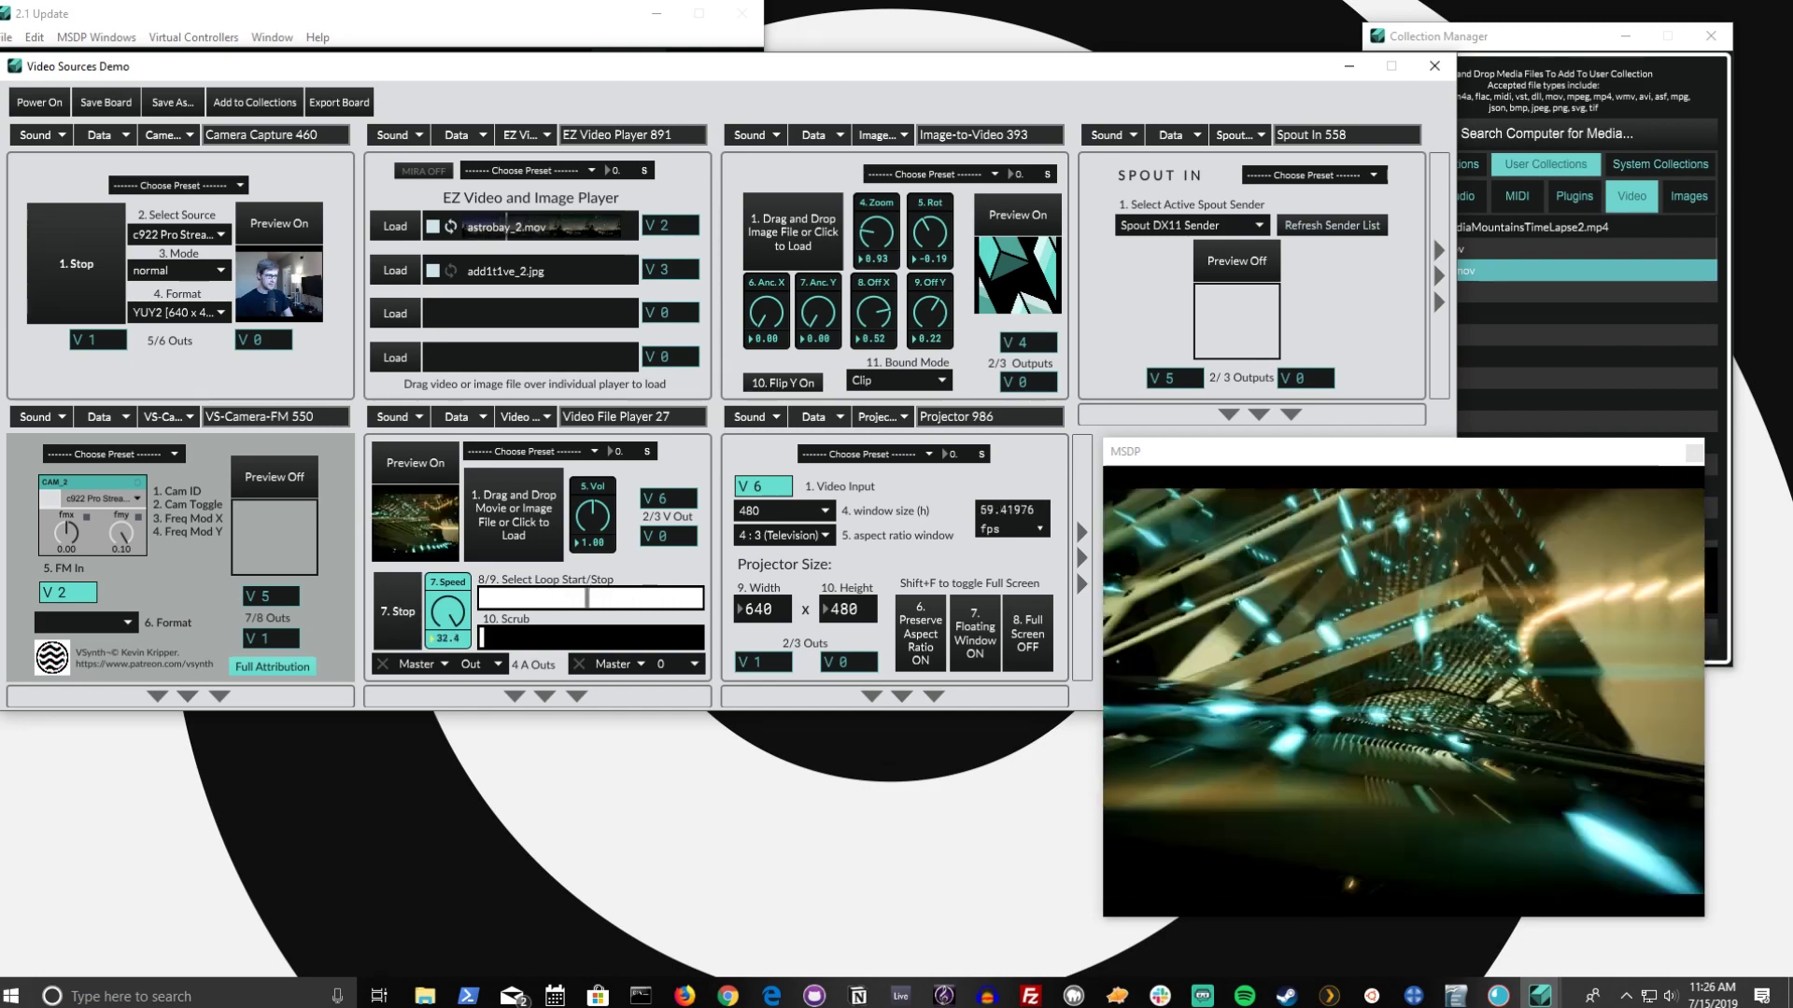
pyautogui.moveTo(448, 611)
pyautogui.mouseDown()
pyautogui.moveTo(448, 644)
pyautogui.moveTo(435, 609)
pyautogui.mouseUp()
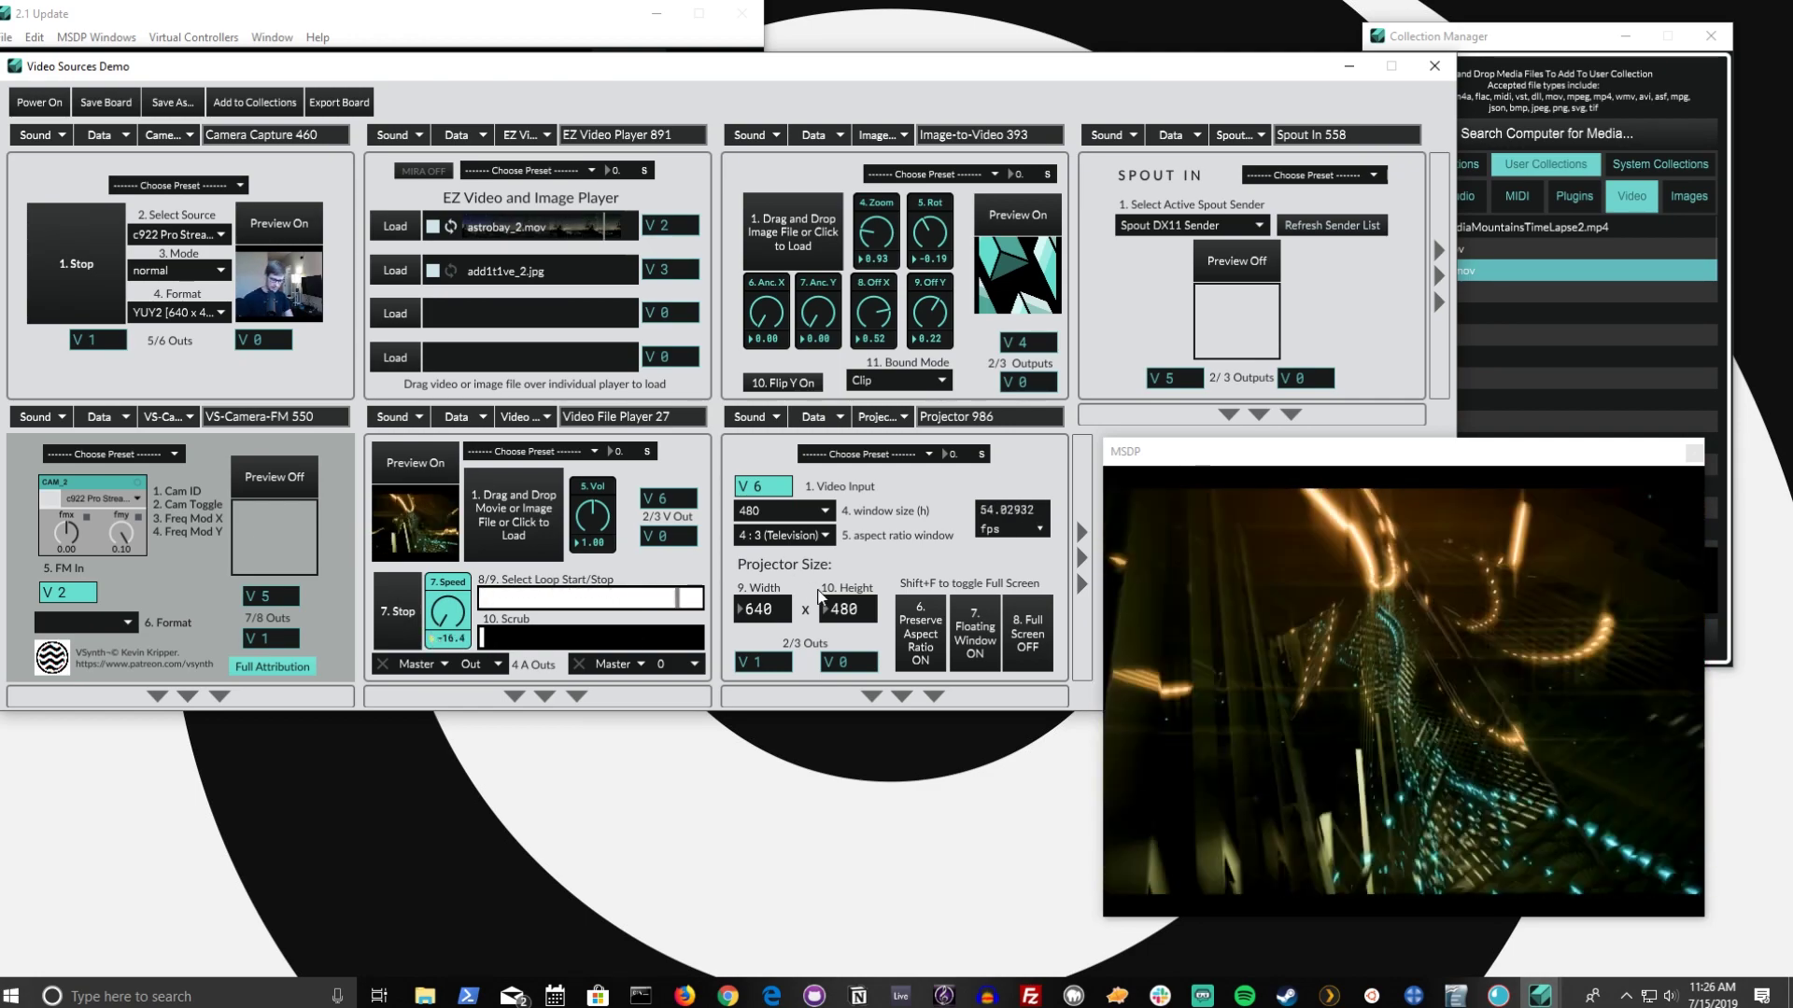
# Step: Step the Video File Player's speed through 20, 10, 7 and 4, and finish at 1.00
pyautogui.write('20')
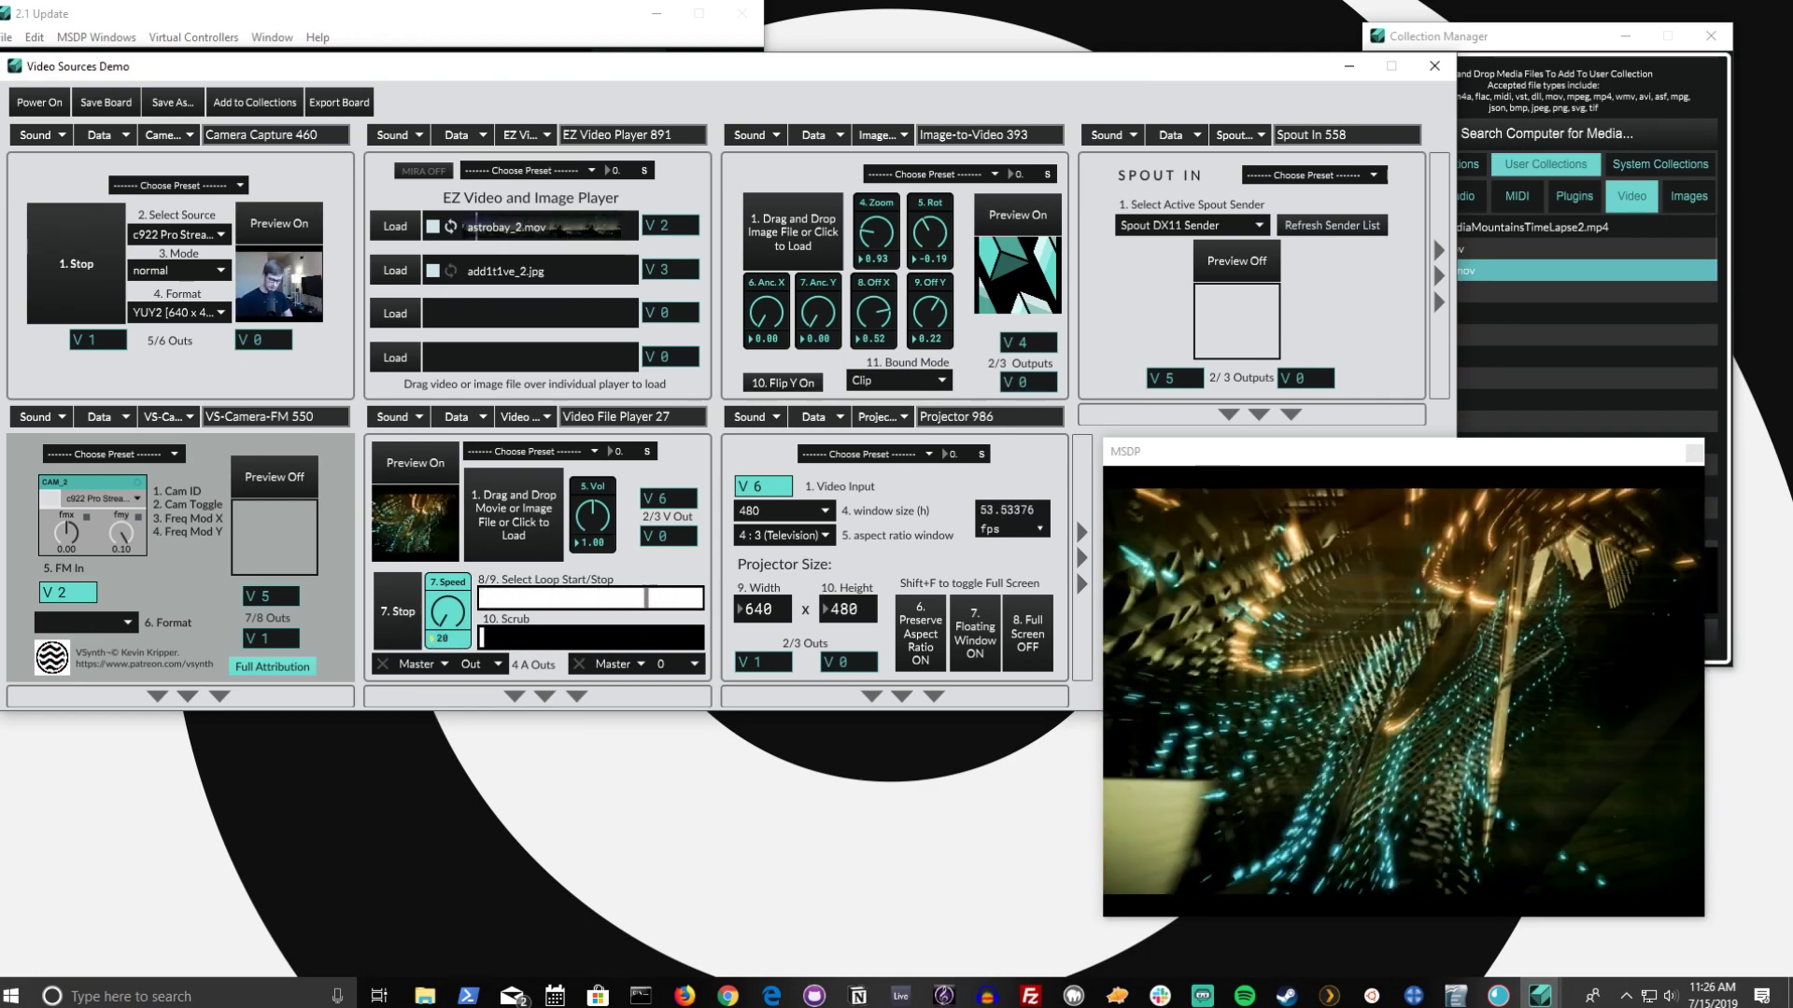
pyautogui.press('Return')
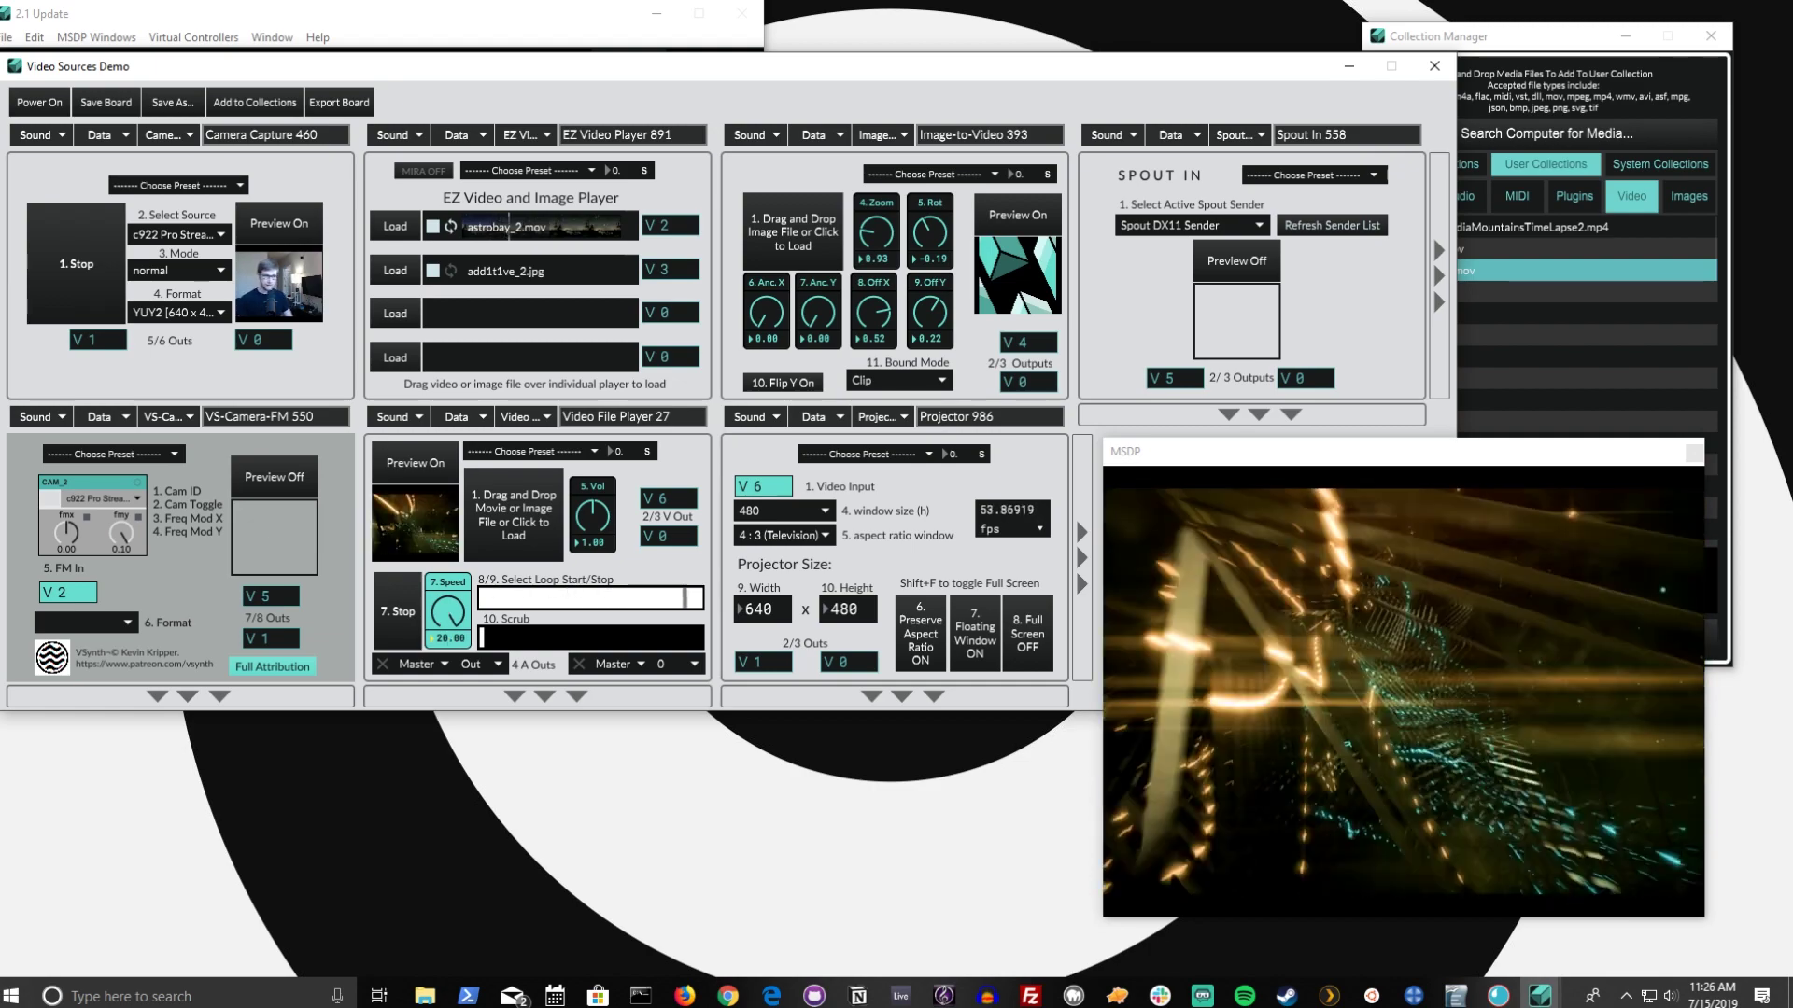
pyautogui.write('10')
pyautogui.press('Return')
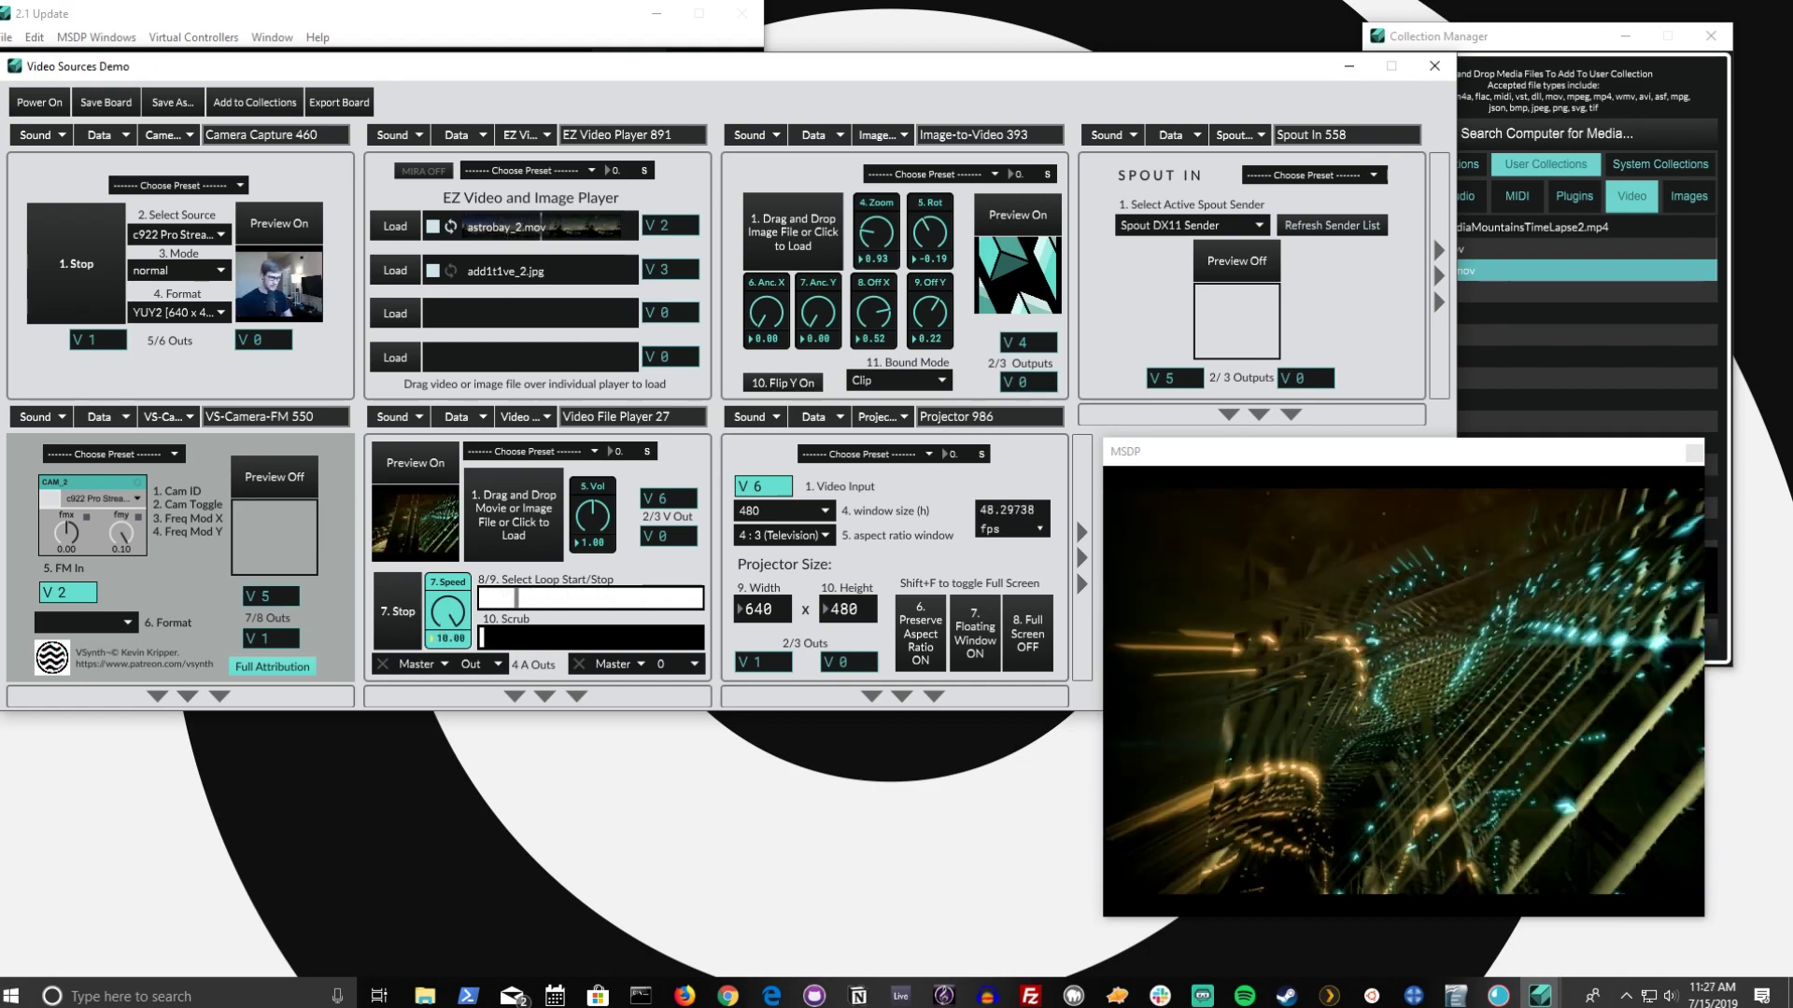
pyautogui.write('7')
pyautogui.press('Return')
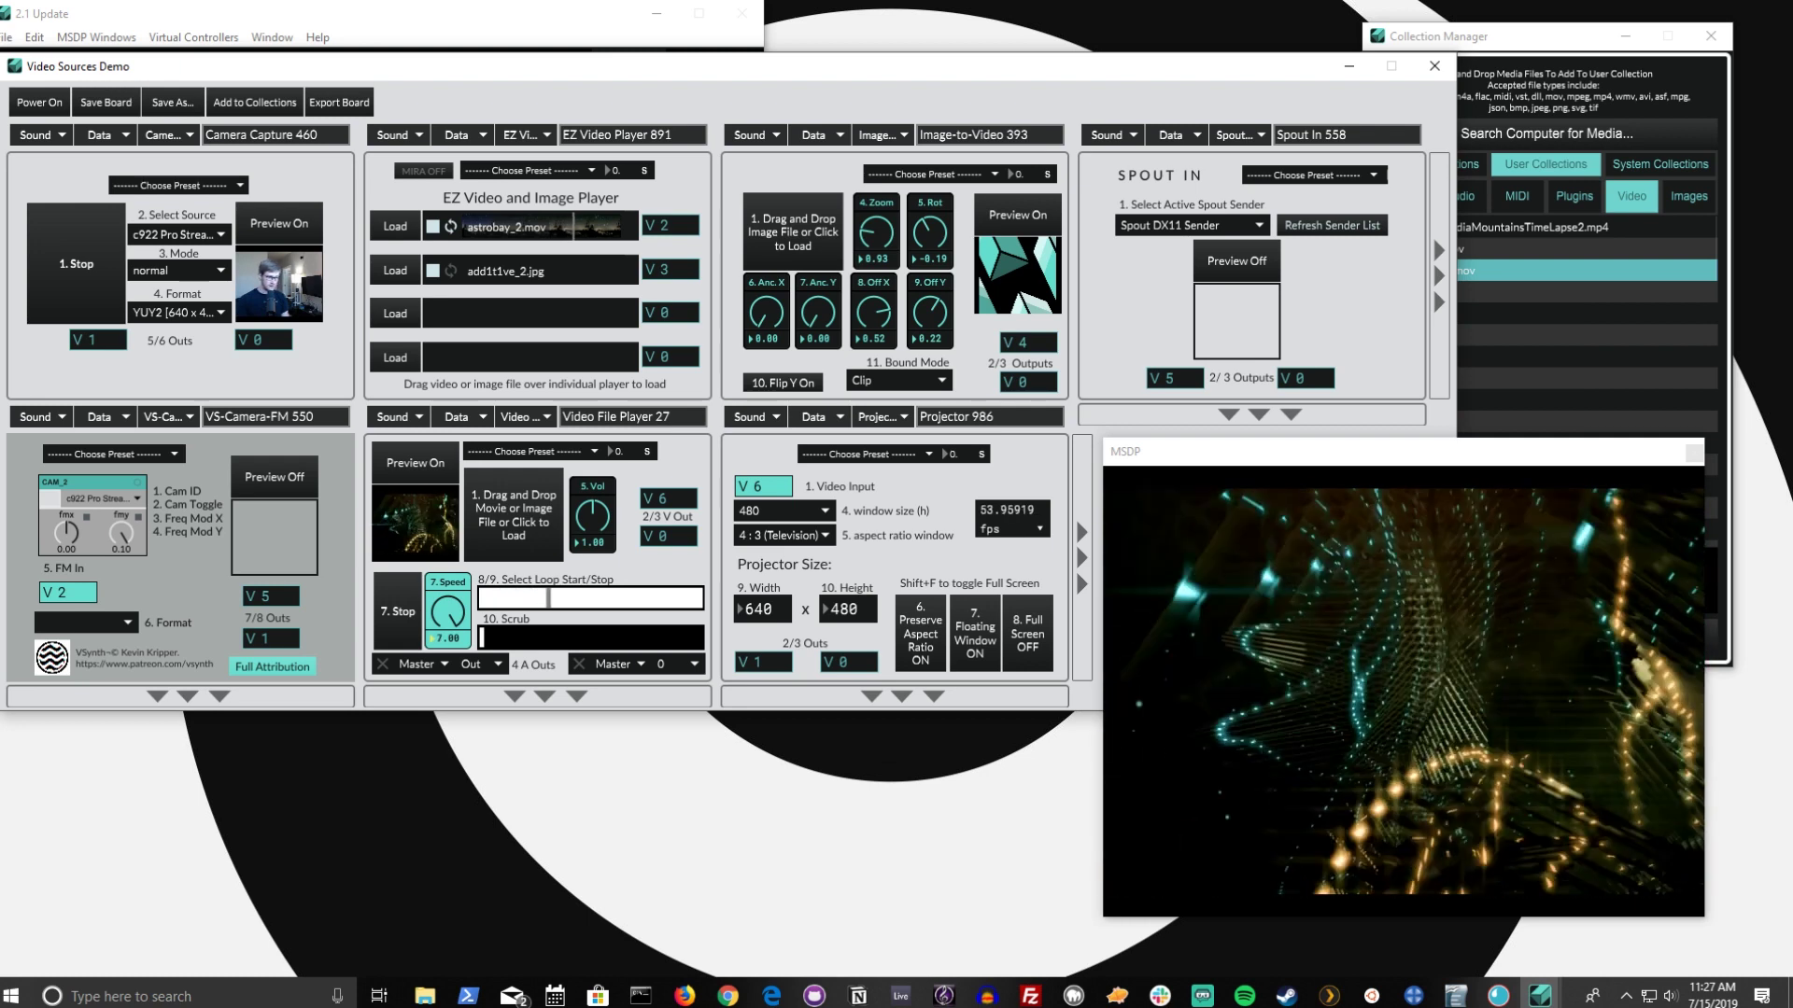
pyautogui.write('4')
pyautogui.press('Return')
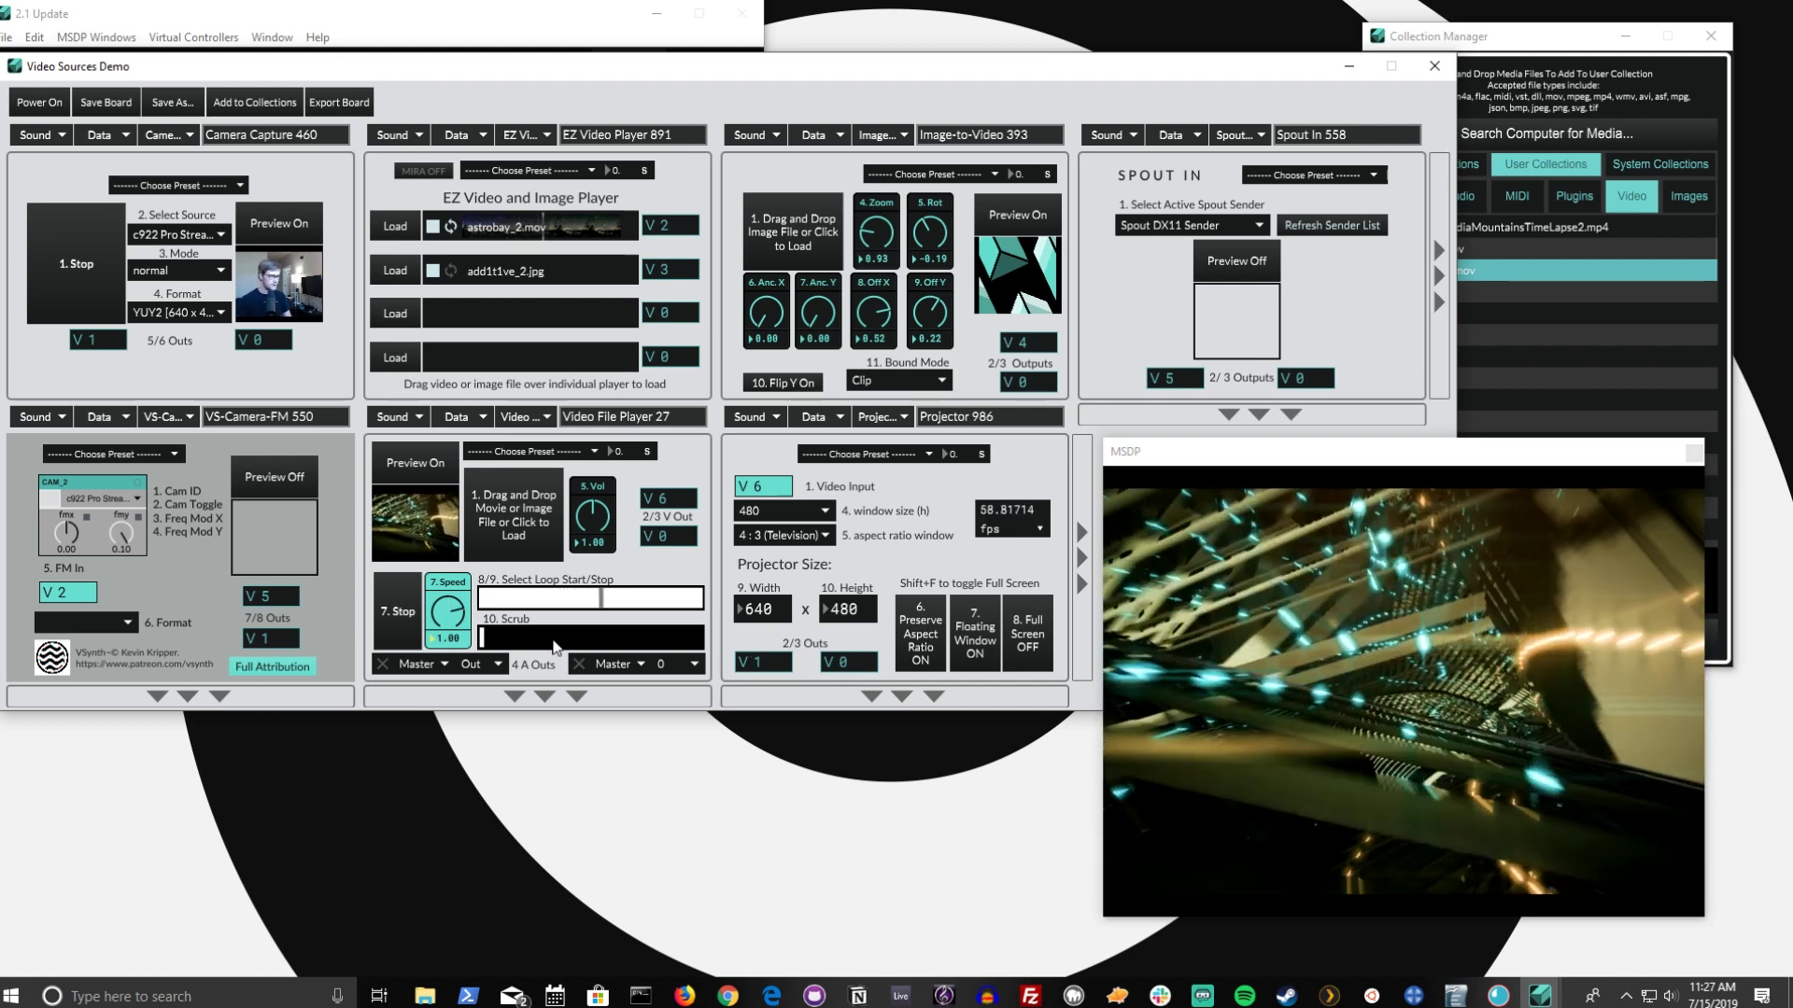
# Step: Scrub the clip in the Video File Player, narrow its loop to a middle section and stop playback
pyautogui.moveTo(484, 638)
pyautogui.mouseDown()
pyautogui.moveTo(633, 638)
pyautogui.moveTo(523, 639)
pyautogui.moveTo(586, 639)
pyautogui.moveTo(582, 597)
pyautogui.moveTo(627, 605)
pyautogui.mouseUp()
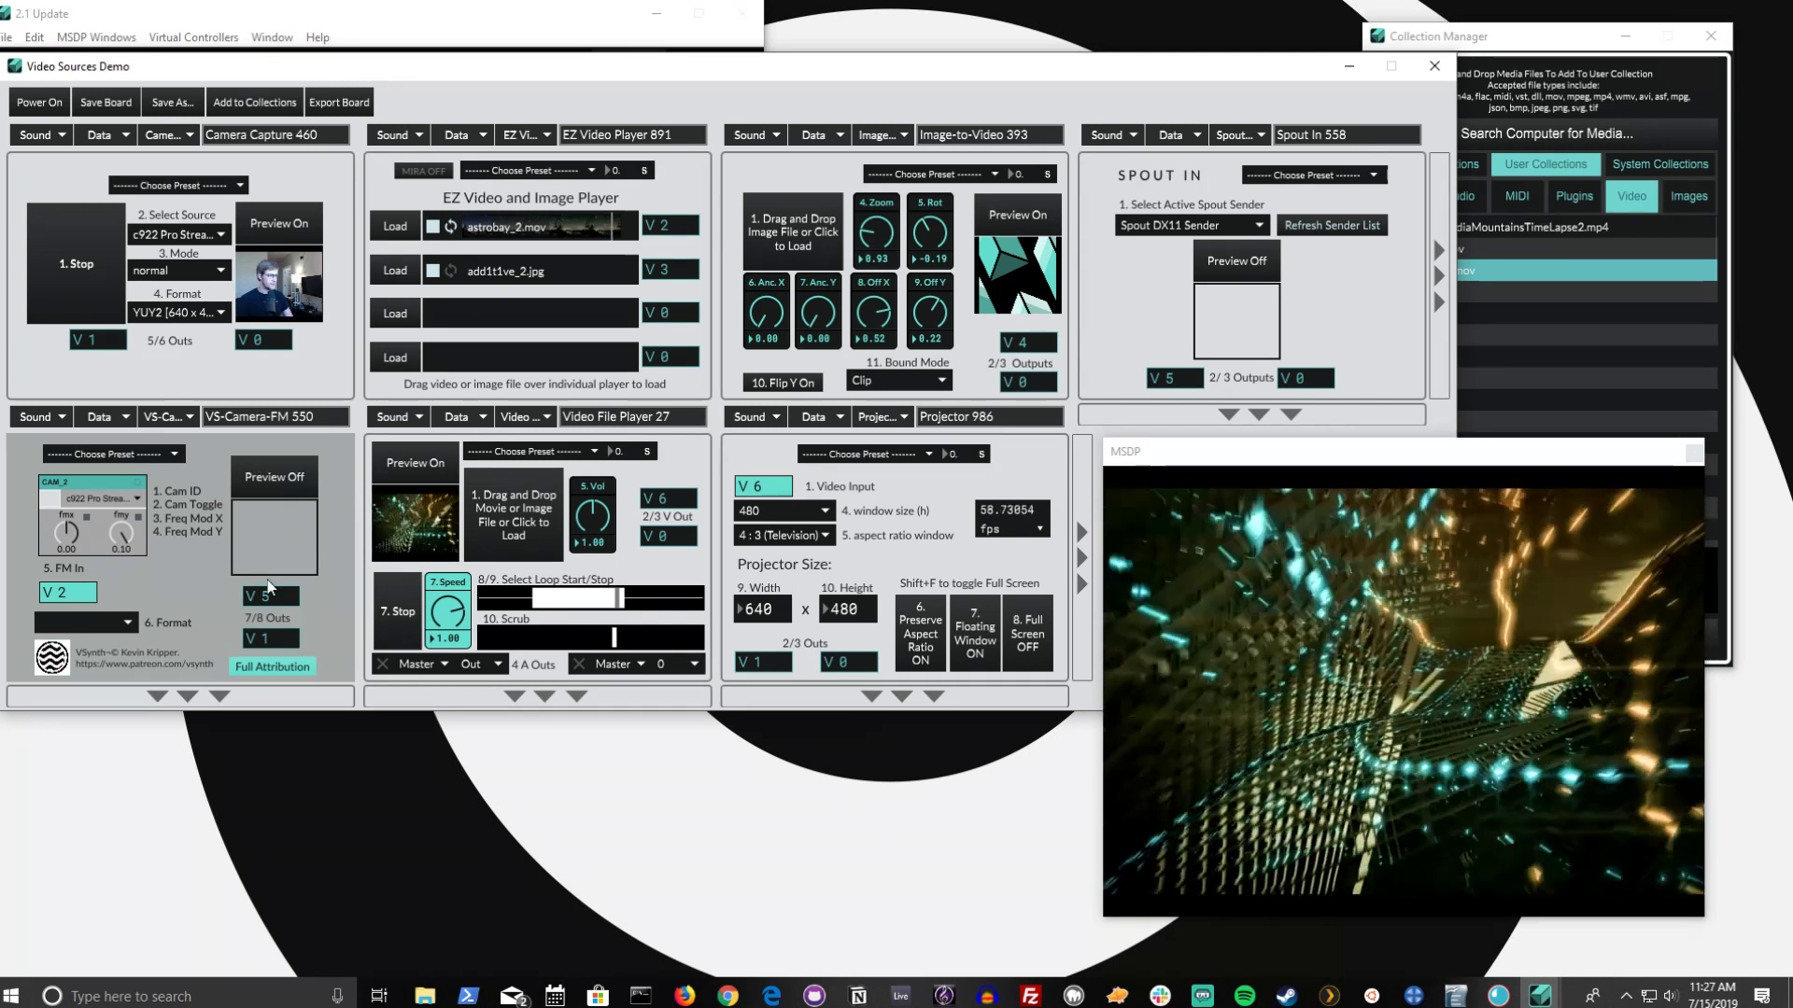
pyautogui.click(407, 631)
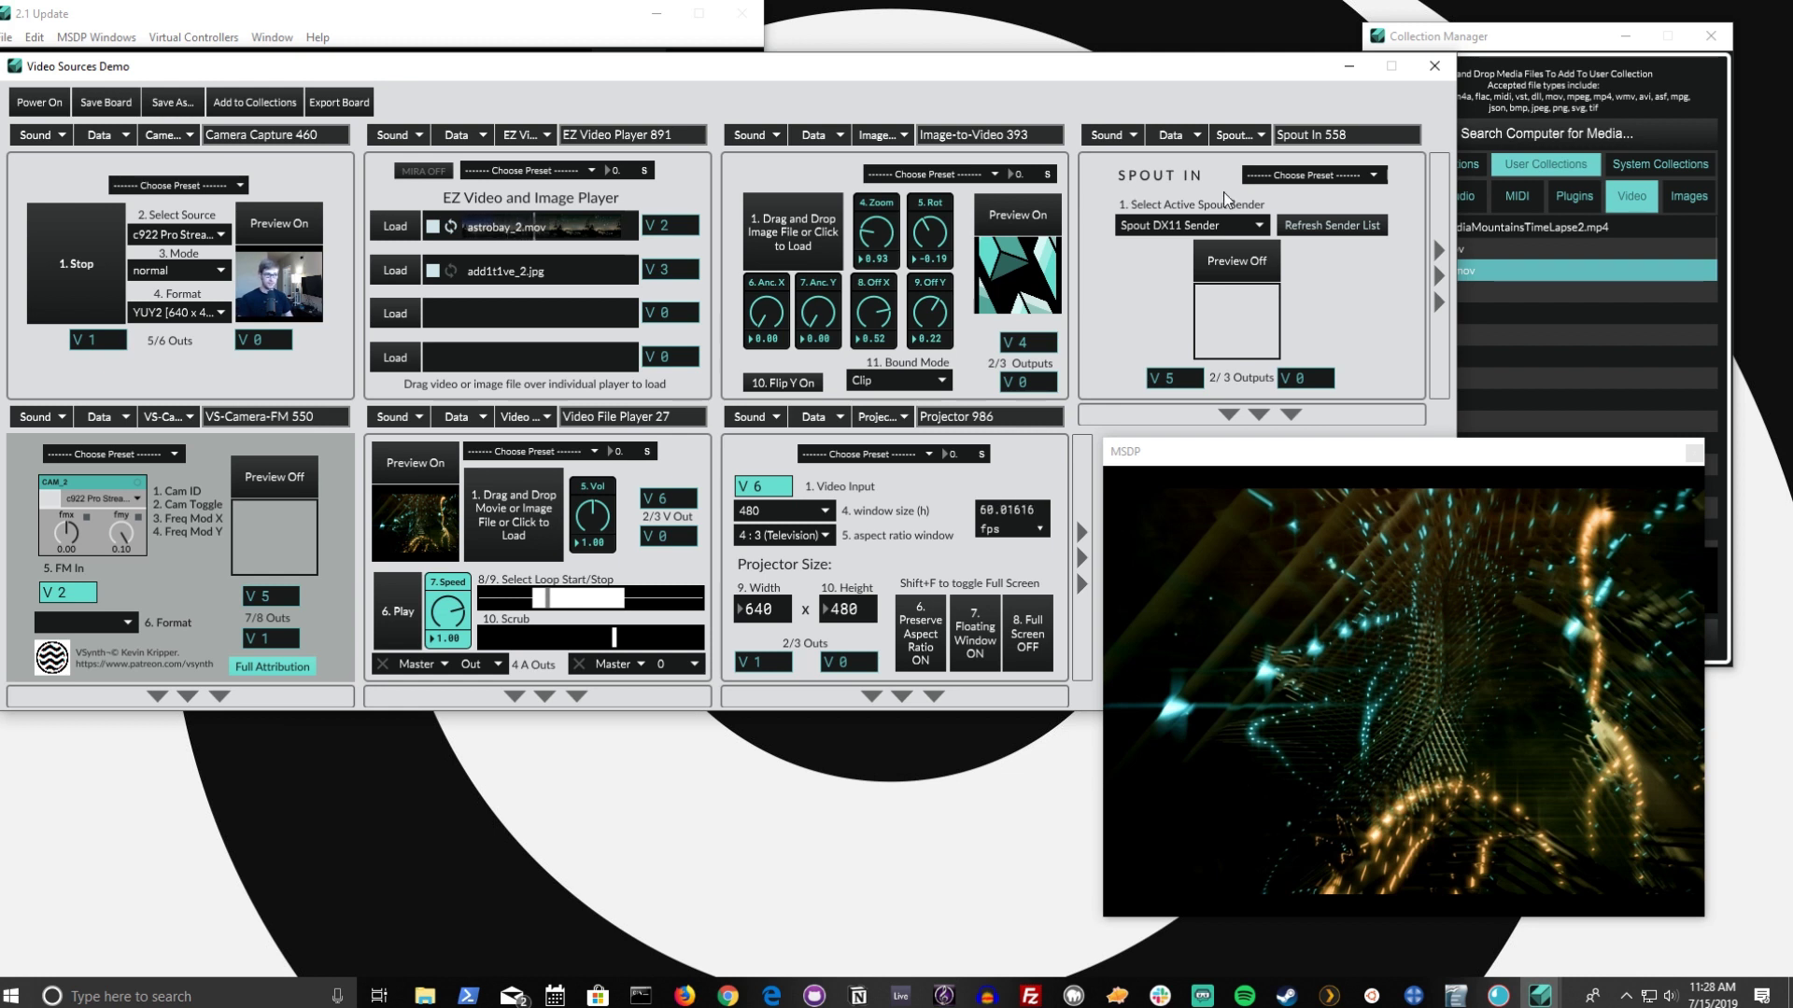
# Step: Switch to the Spout DX11 Sender window and place it over the lower edge of the Video Sources Demo board
pyautogui.click(1482, 1001)
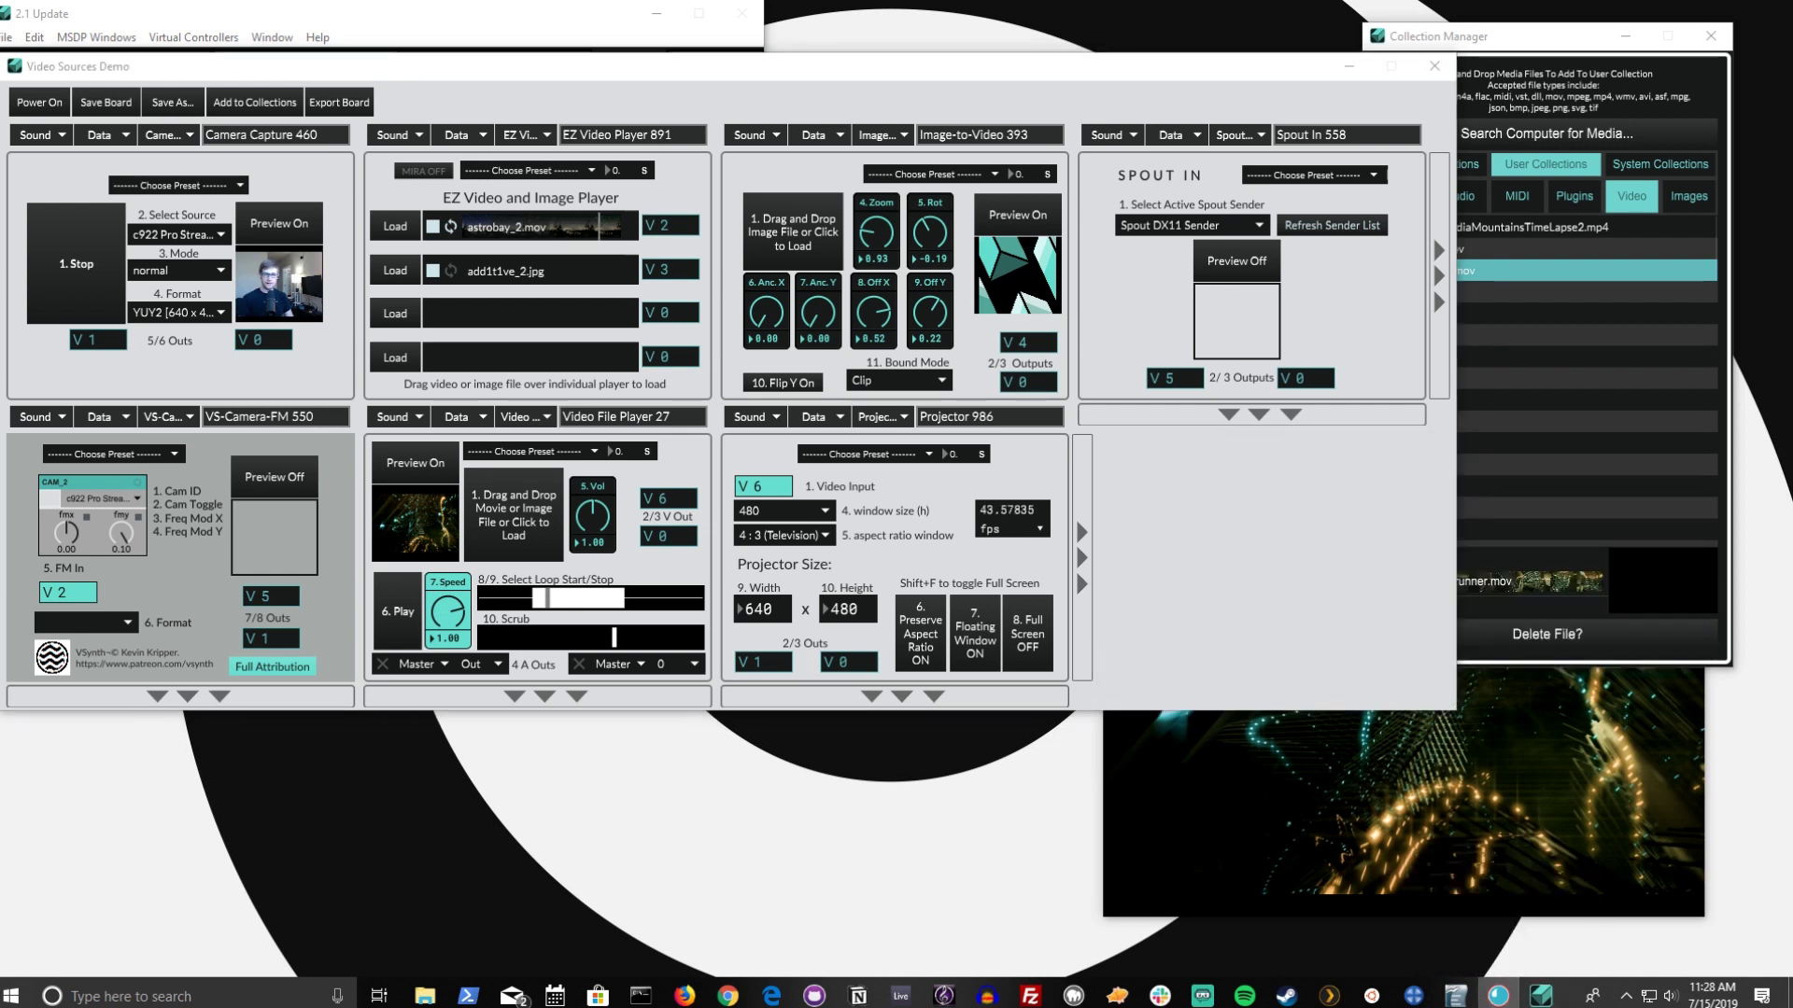
pyautogui.moveTo(1733, 218); pyautogui.dragTo(780, 602)
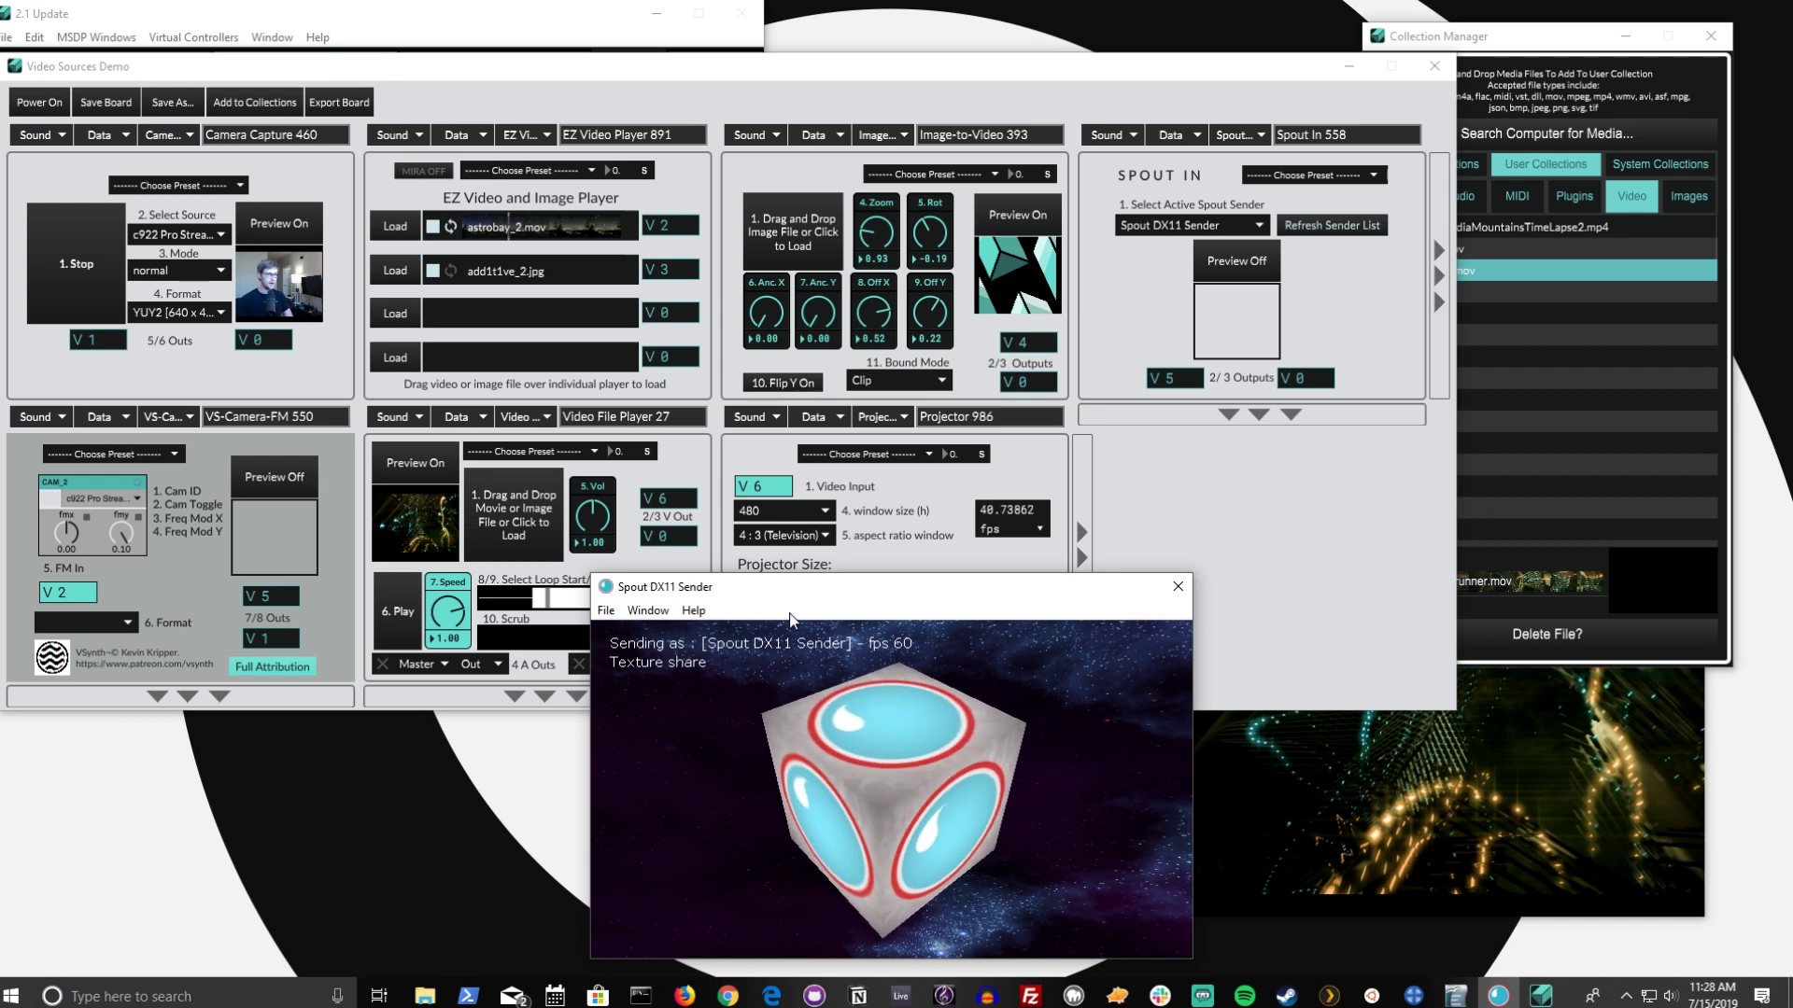
pyautogui.moveTo(822, 598); pyautogui.dragTo(737, 651)
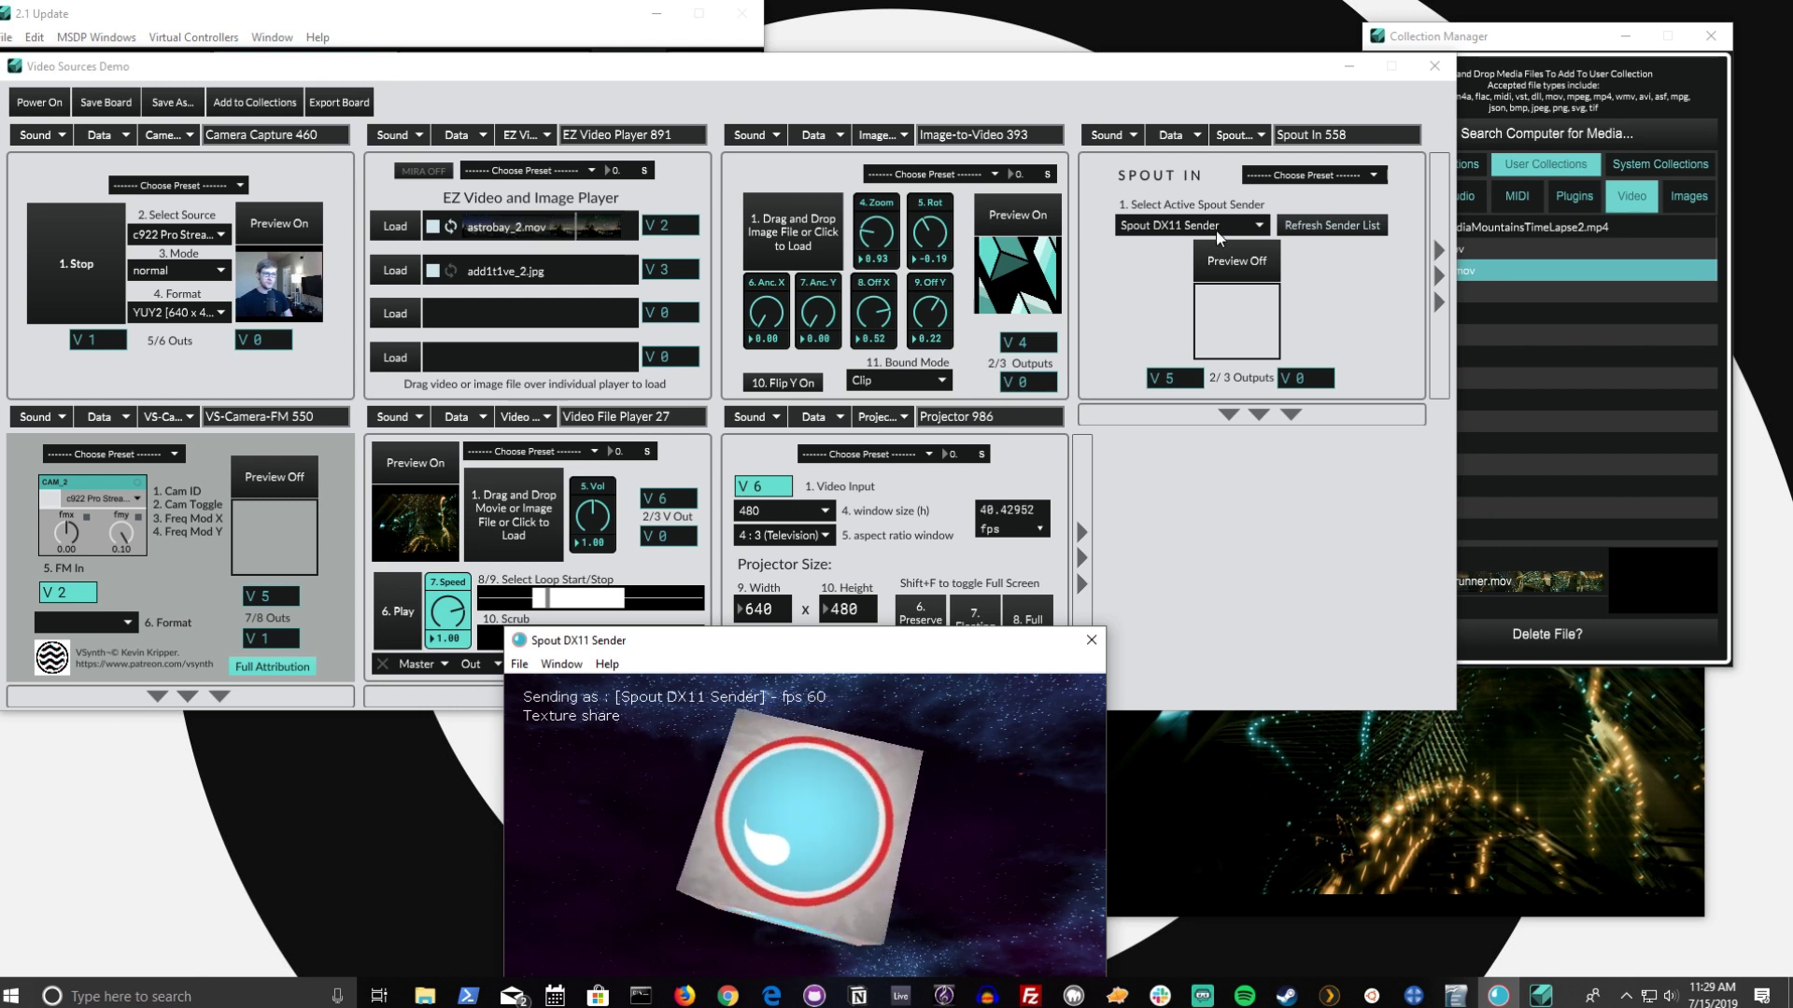
# Step: Refresh and select Spout DX11 Sender in Spout In with its preview on, and set the Projector's video input to V 5
pyautogui.click(1367, 233)
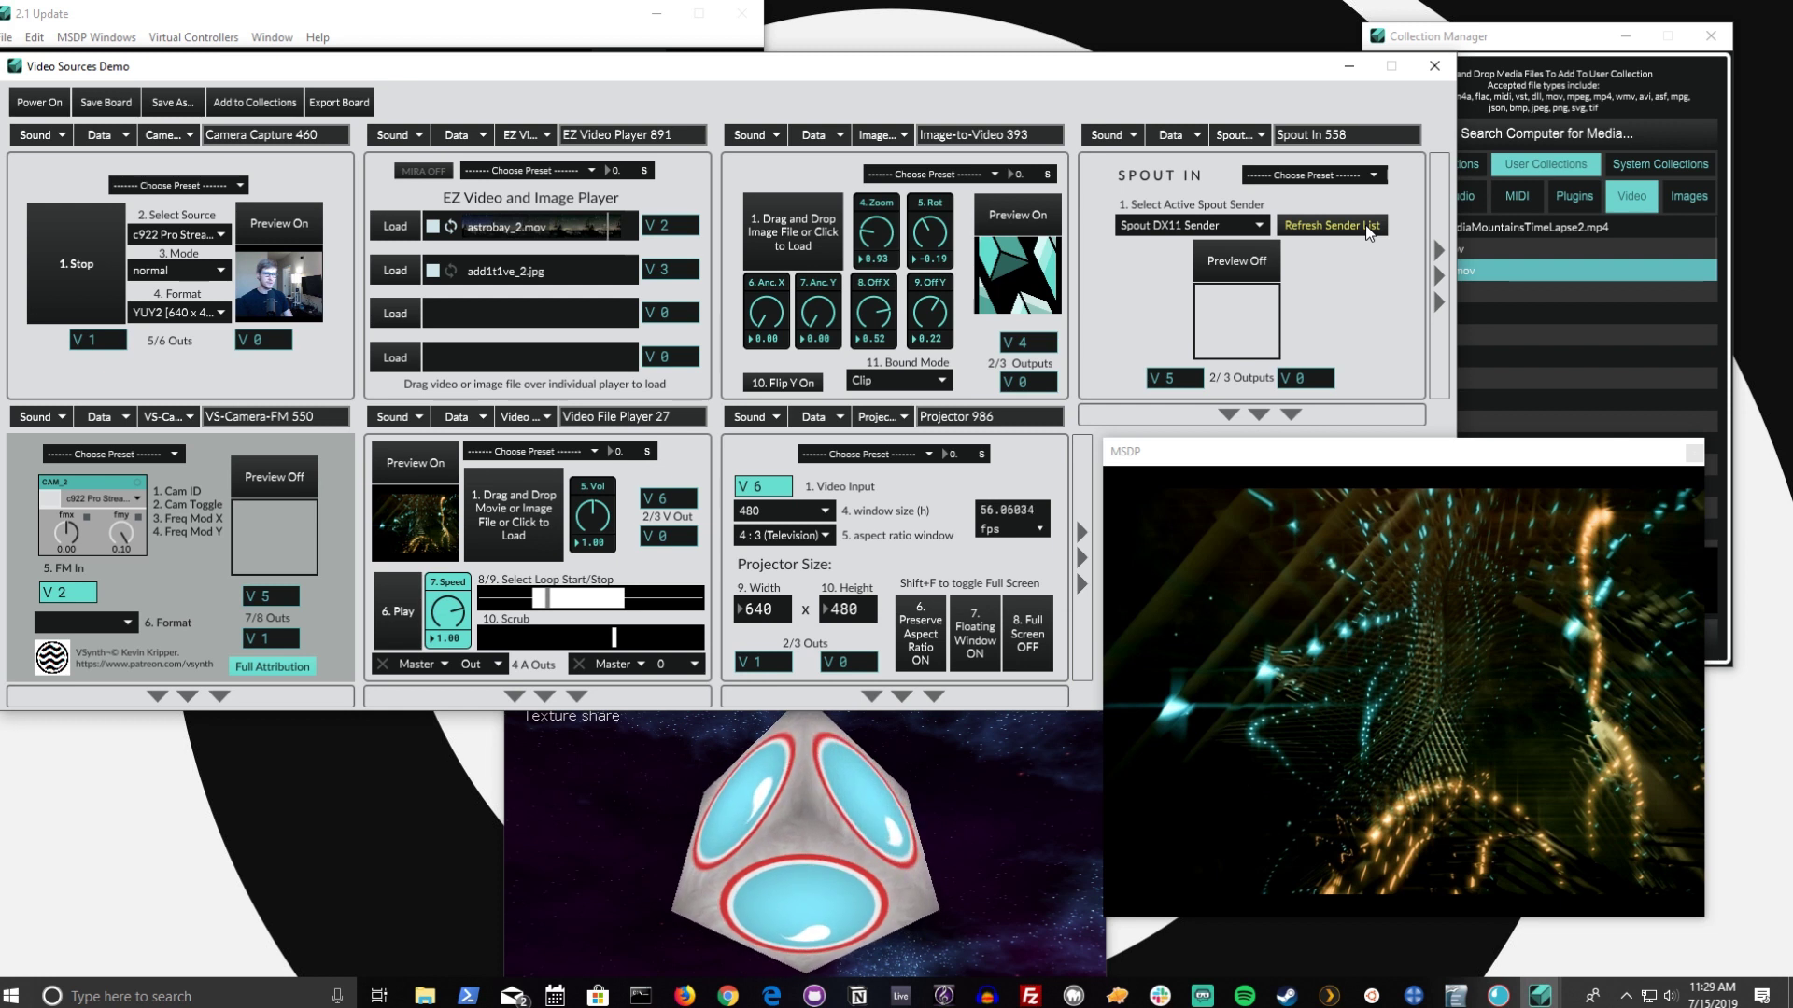
pyautogui.click(1225, 227)
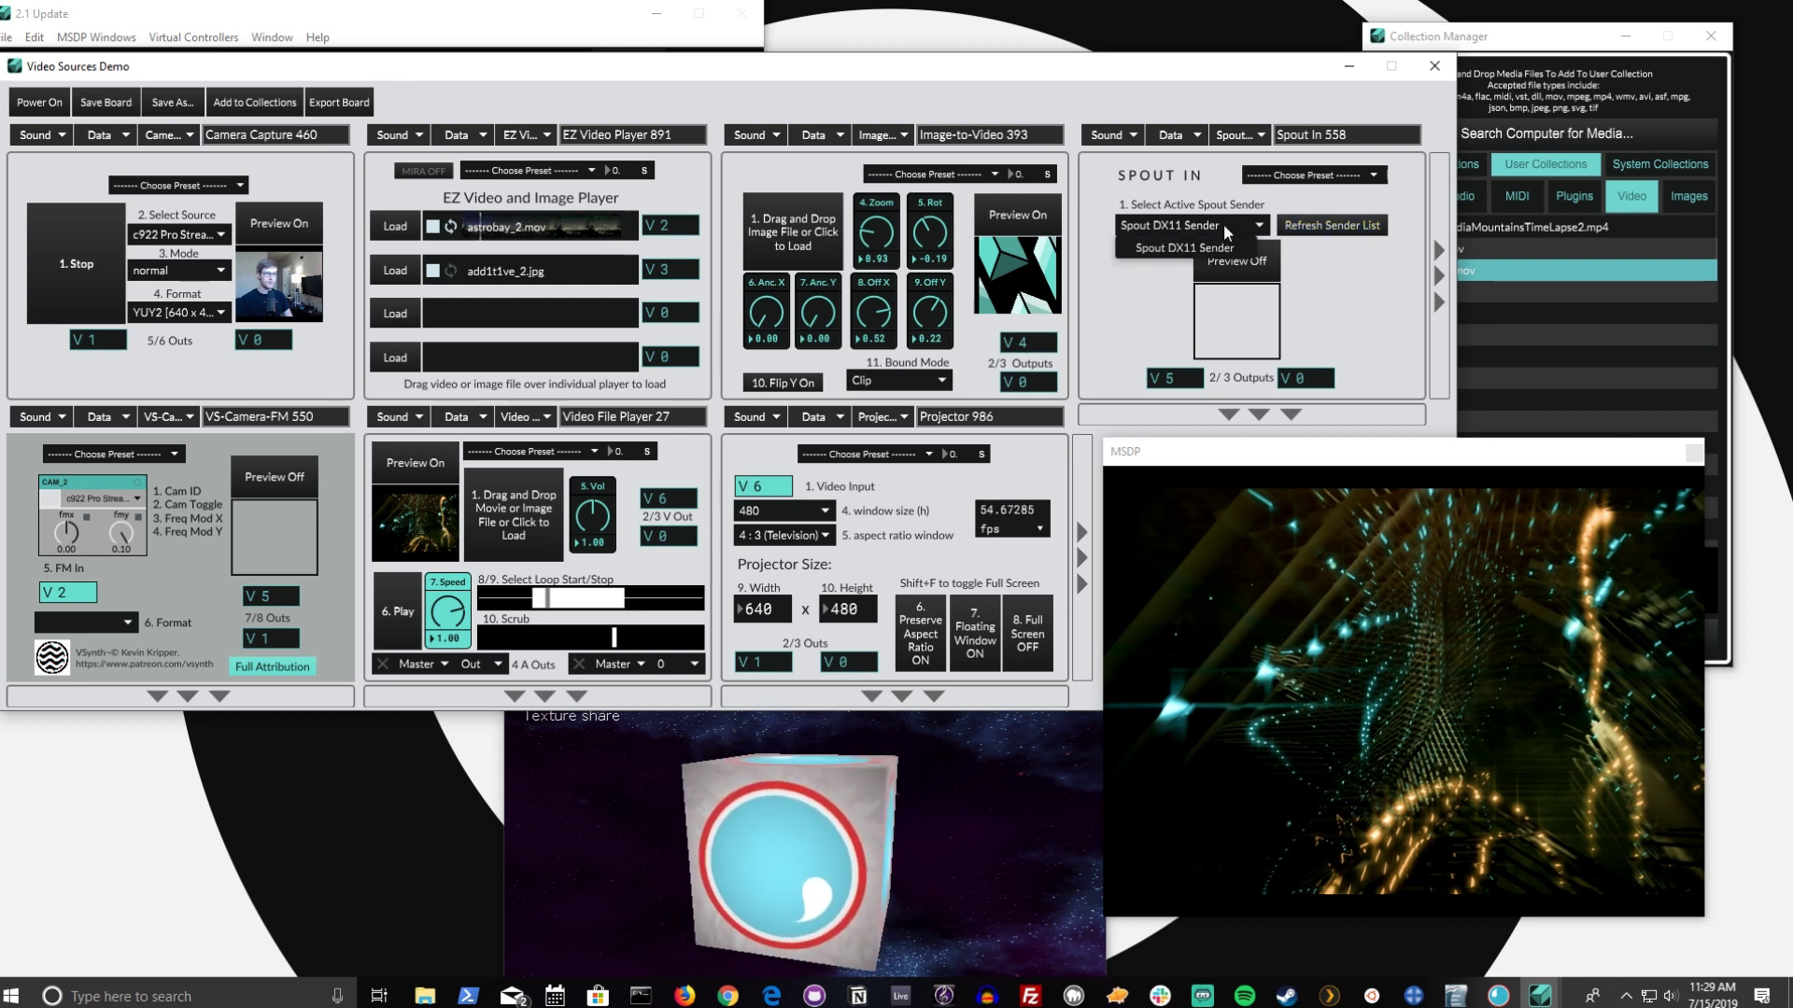
pyautogui.click(1167, 248)
pyautogui.click(1210, 262)
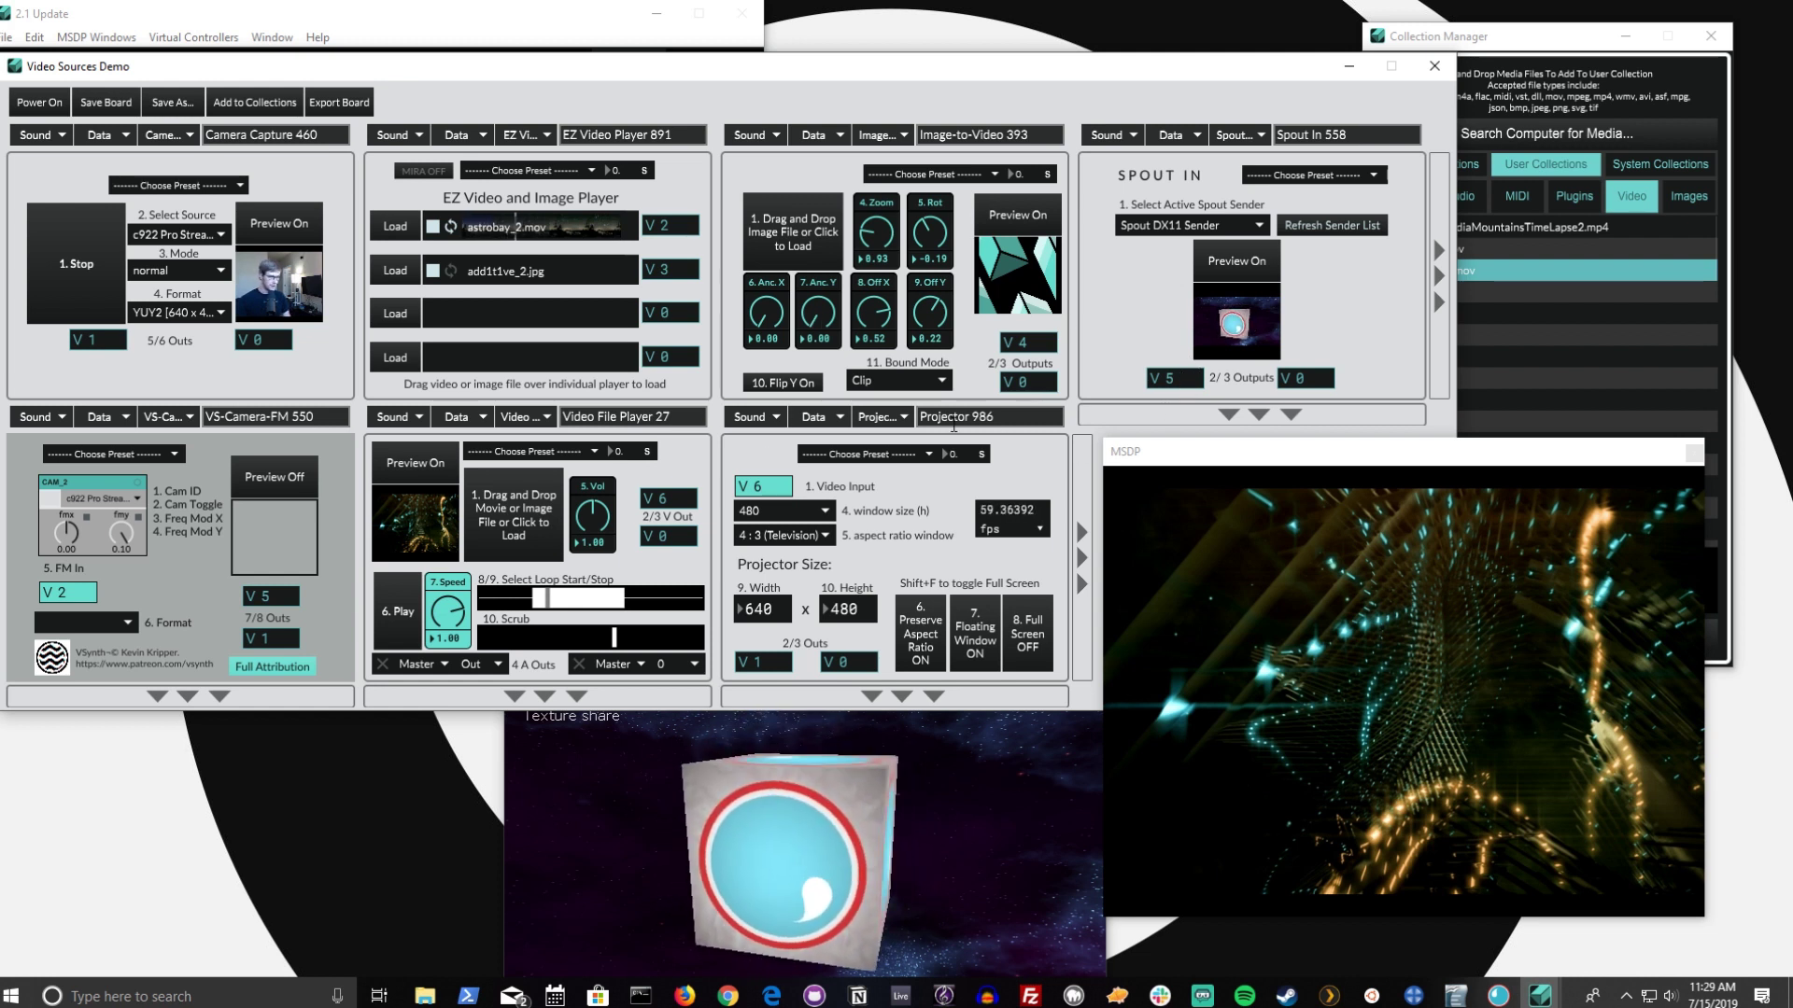
pyautogui.moveTo(767, 486); pyautogui.dragTo(795, 526)
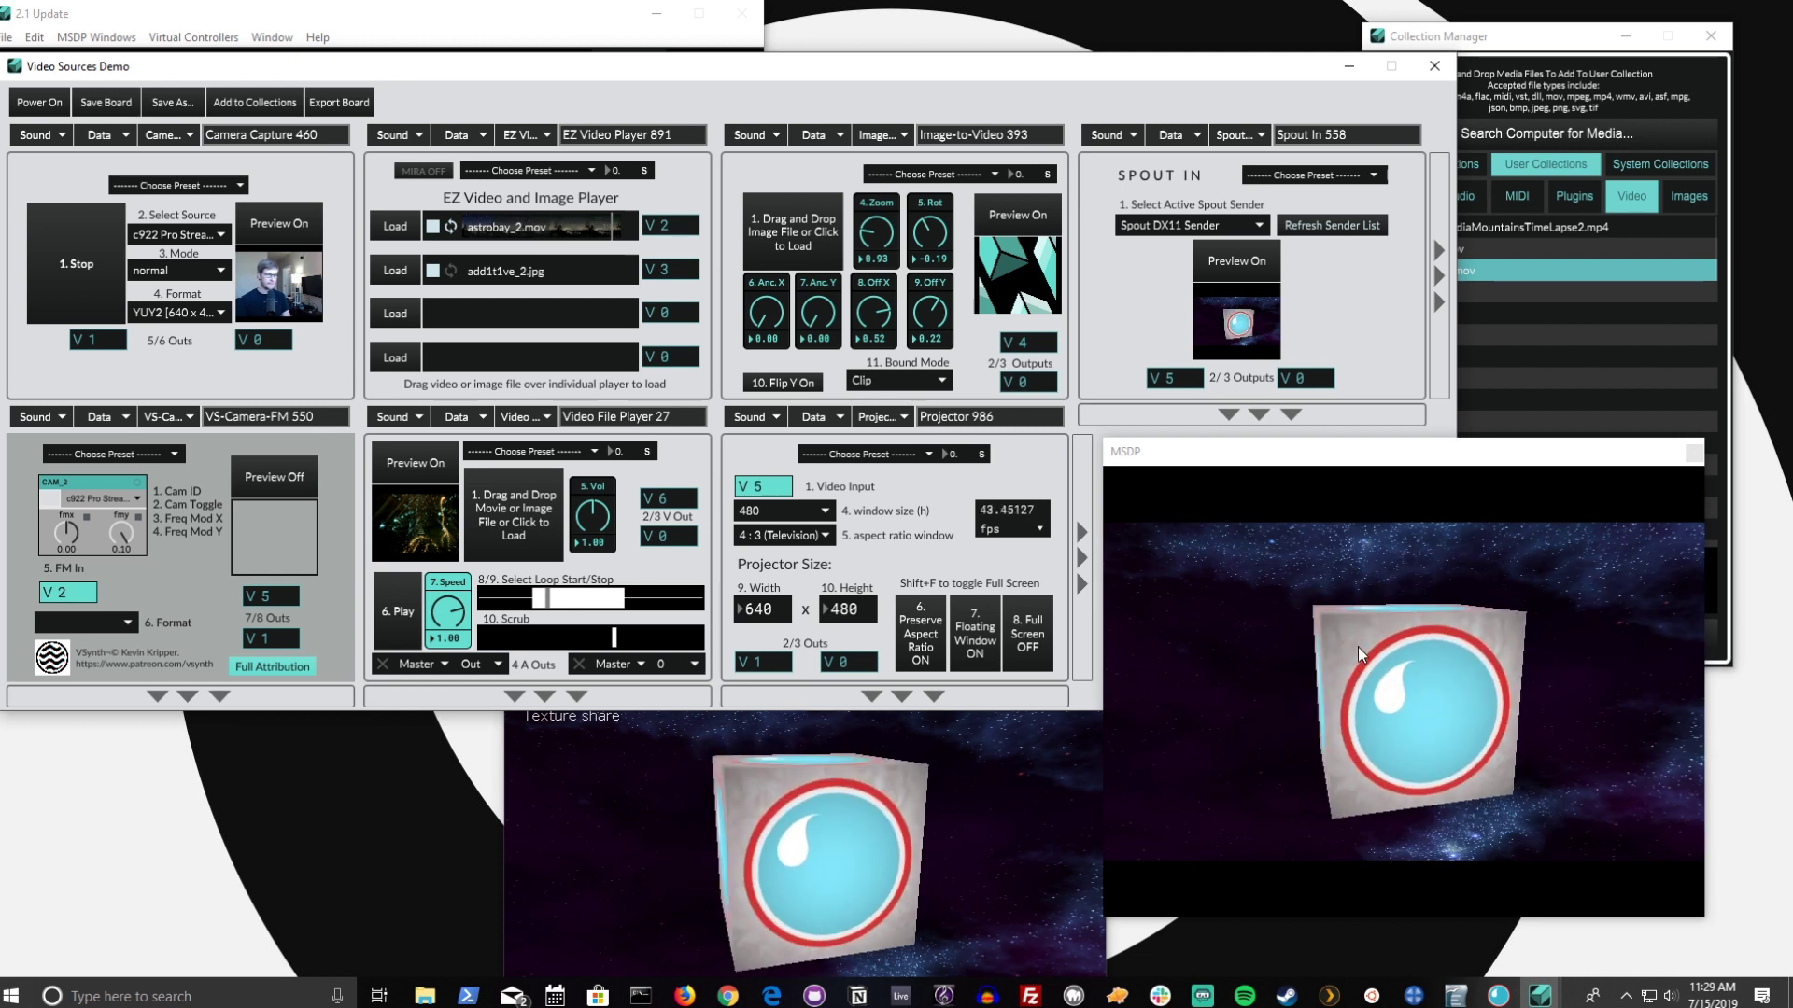
# Step: Place the Spout DX11 Sender window beside the MSDP output to compare them, put the sender away and return the MSDP window beside the board
pyautogui.click(1074, 776)
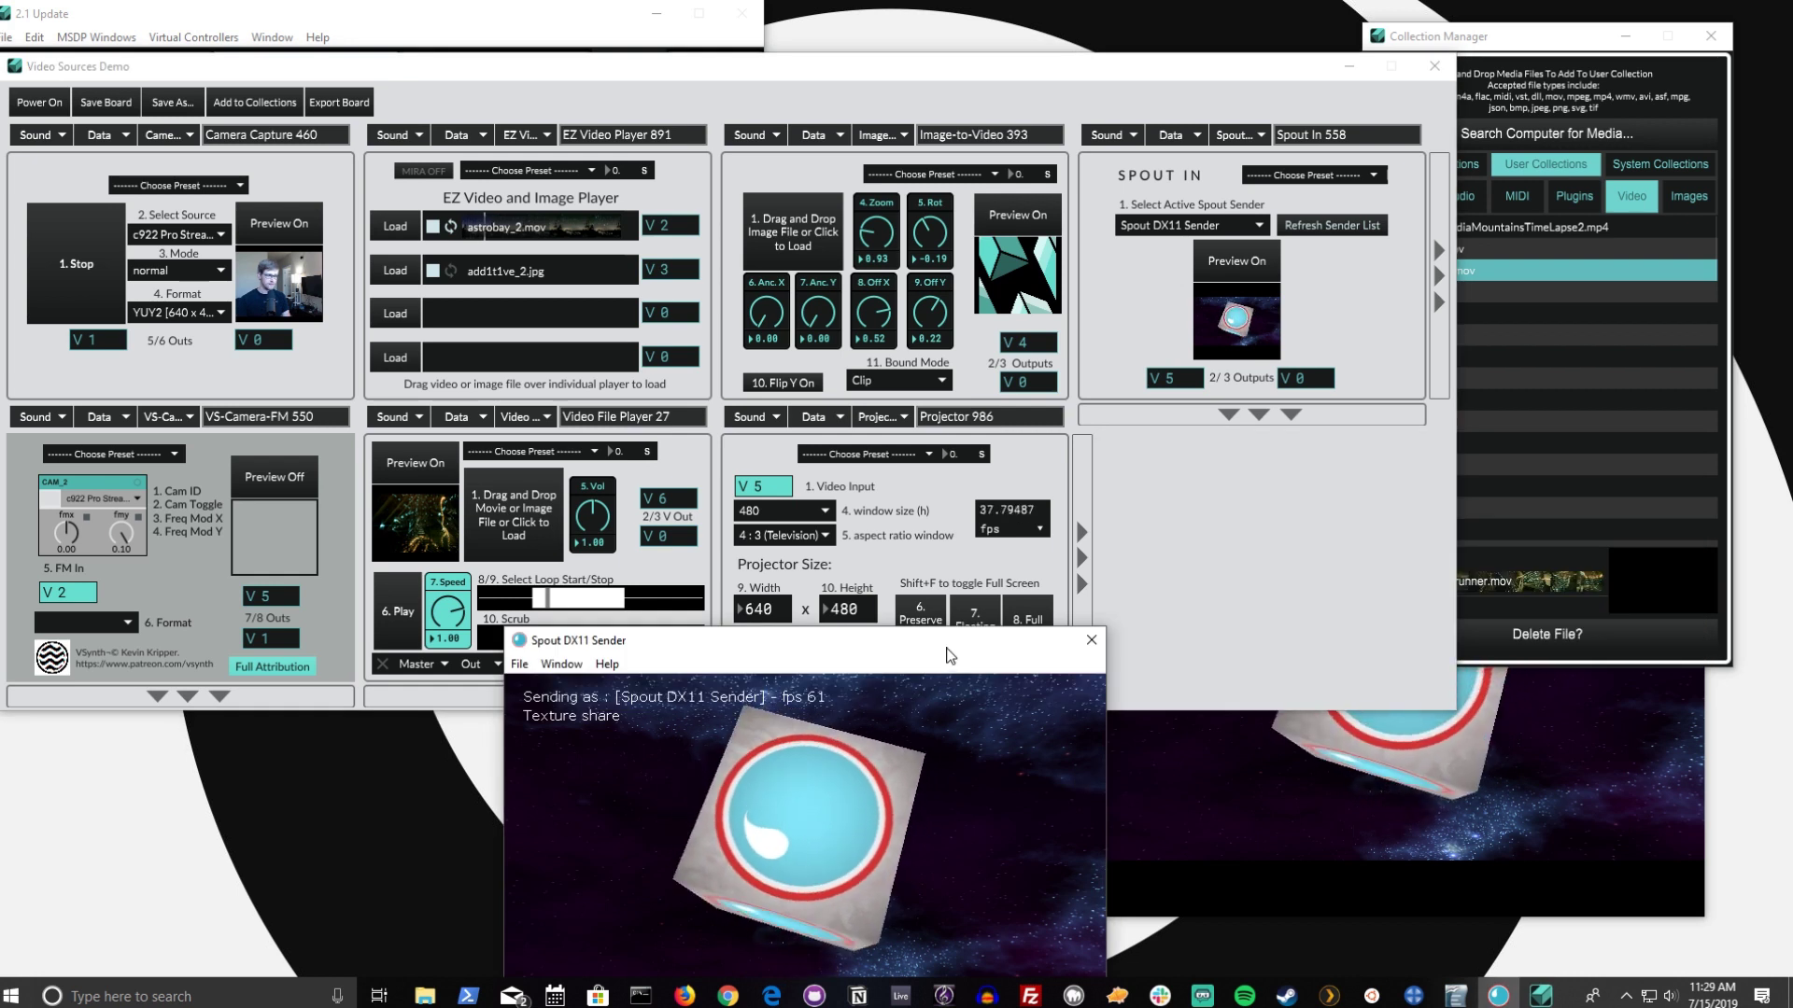
pyautogui.moveTo(947, 656); pyautogui.dragTo(785, 589)
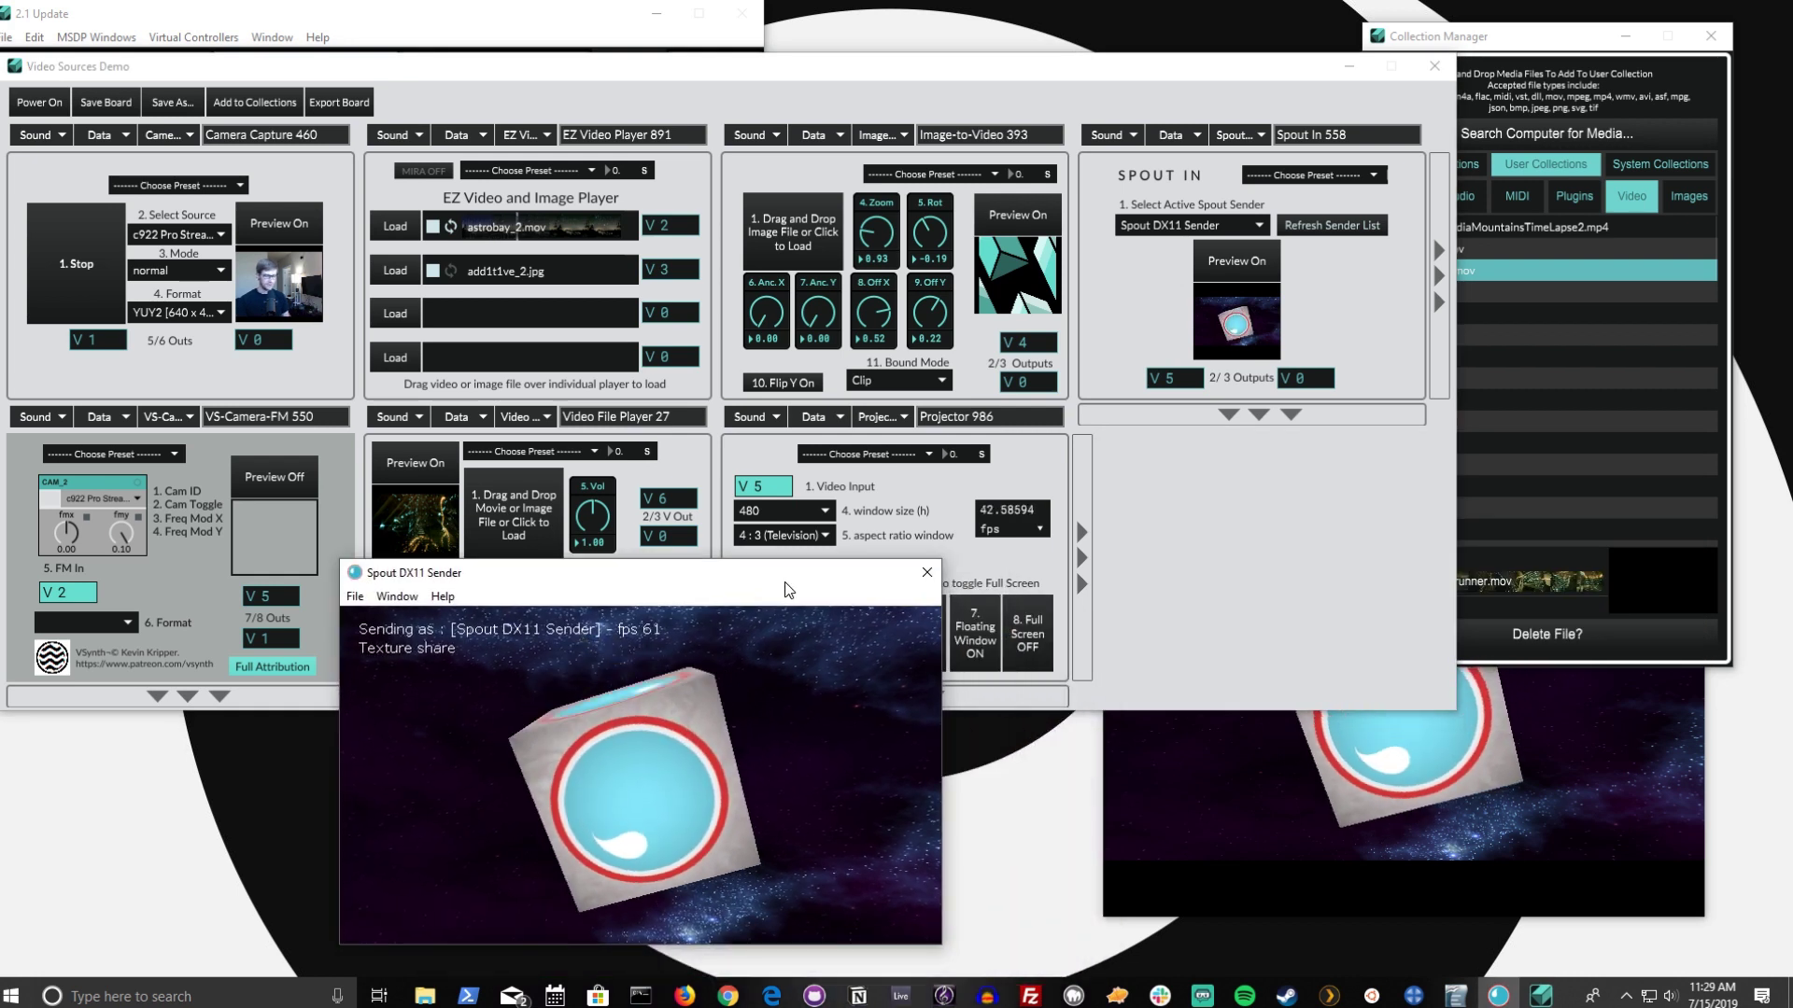
pyautogui.click(1246, 799)
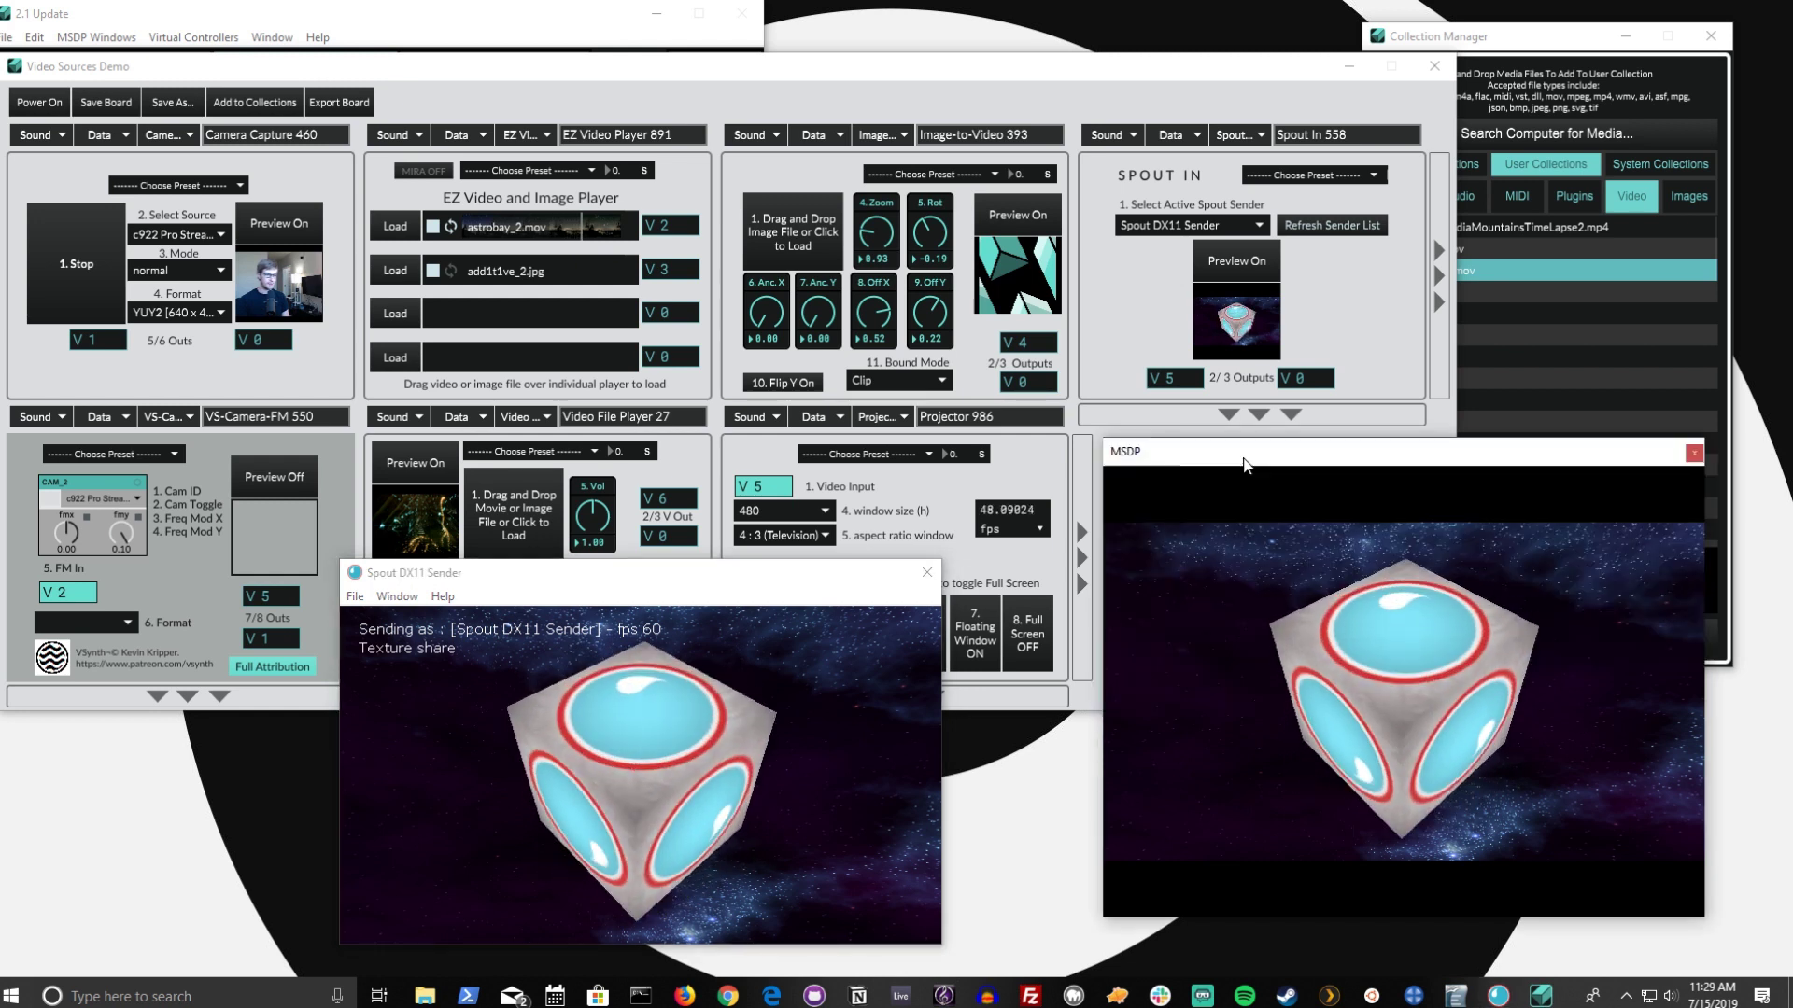
pyautogui.moveTo(1246, 464); pyautogui.dragTo(1144, 566)
pyautogui.click(653, 763)
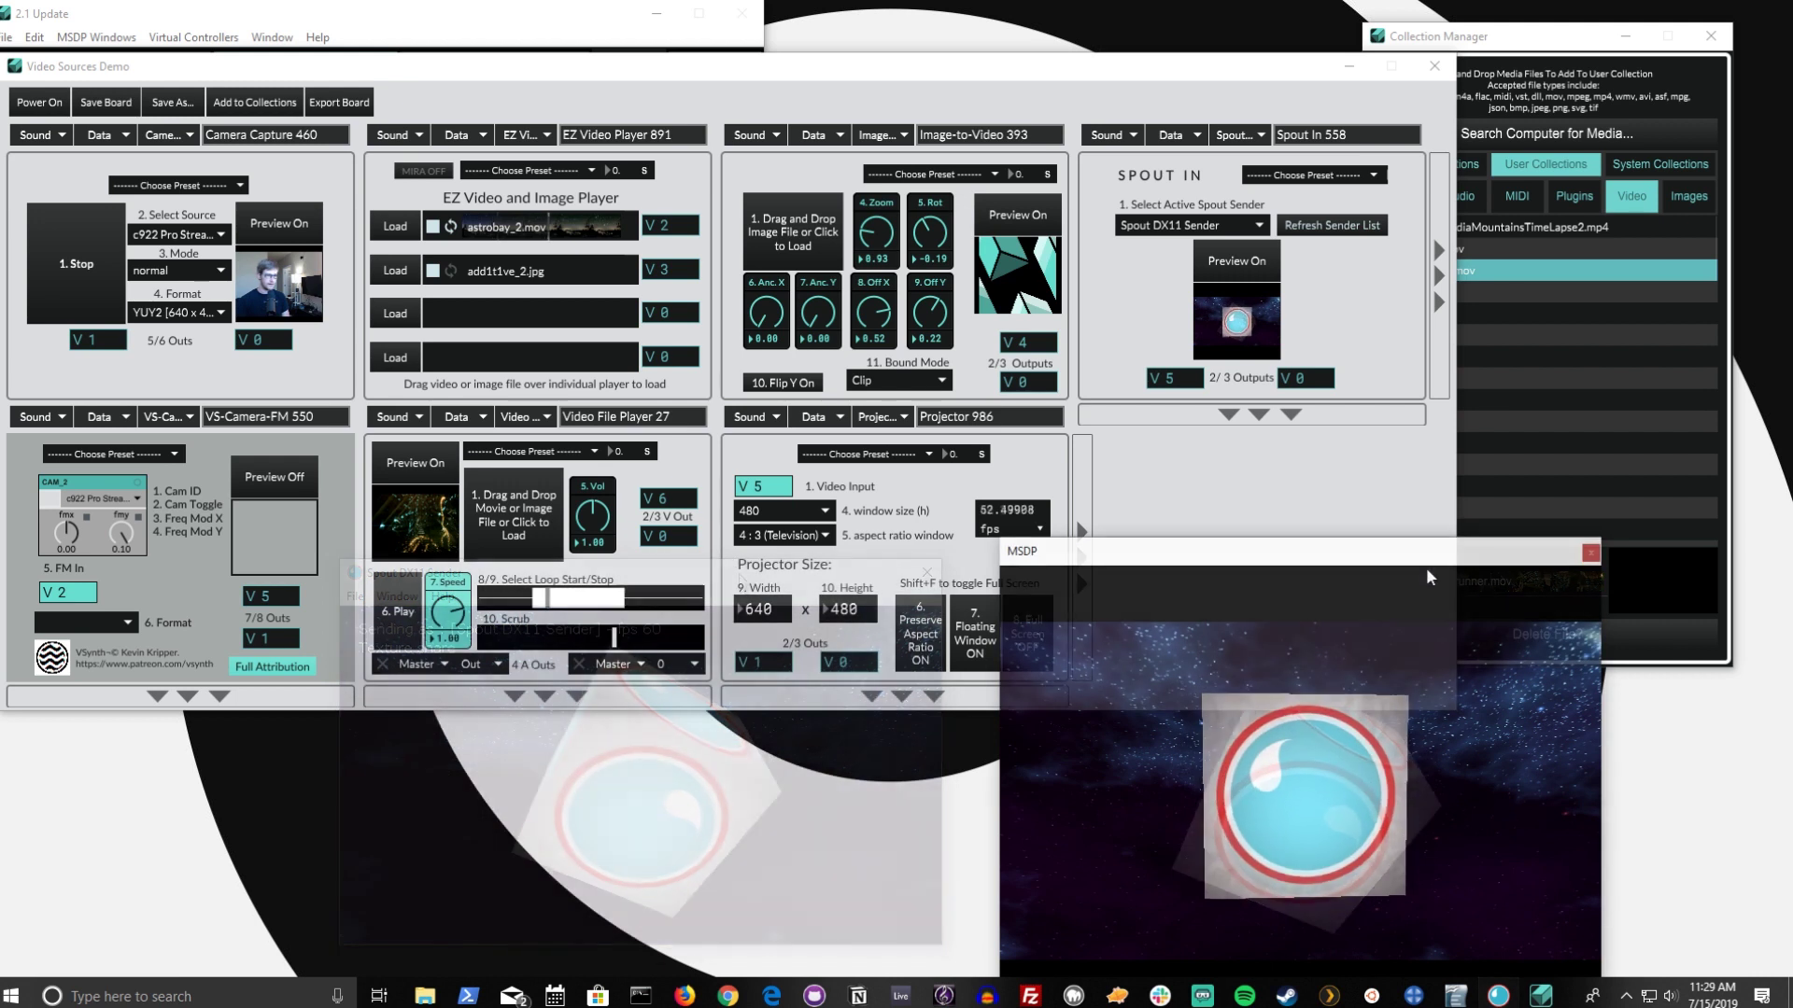
pyautogui.moveTo(1426, 567); pyautogui.dragTo(1547, 462)
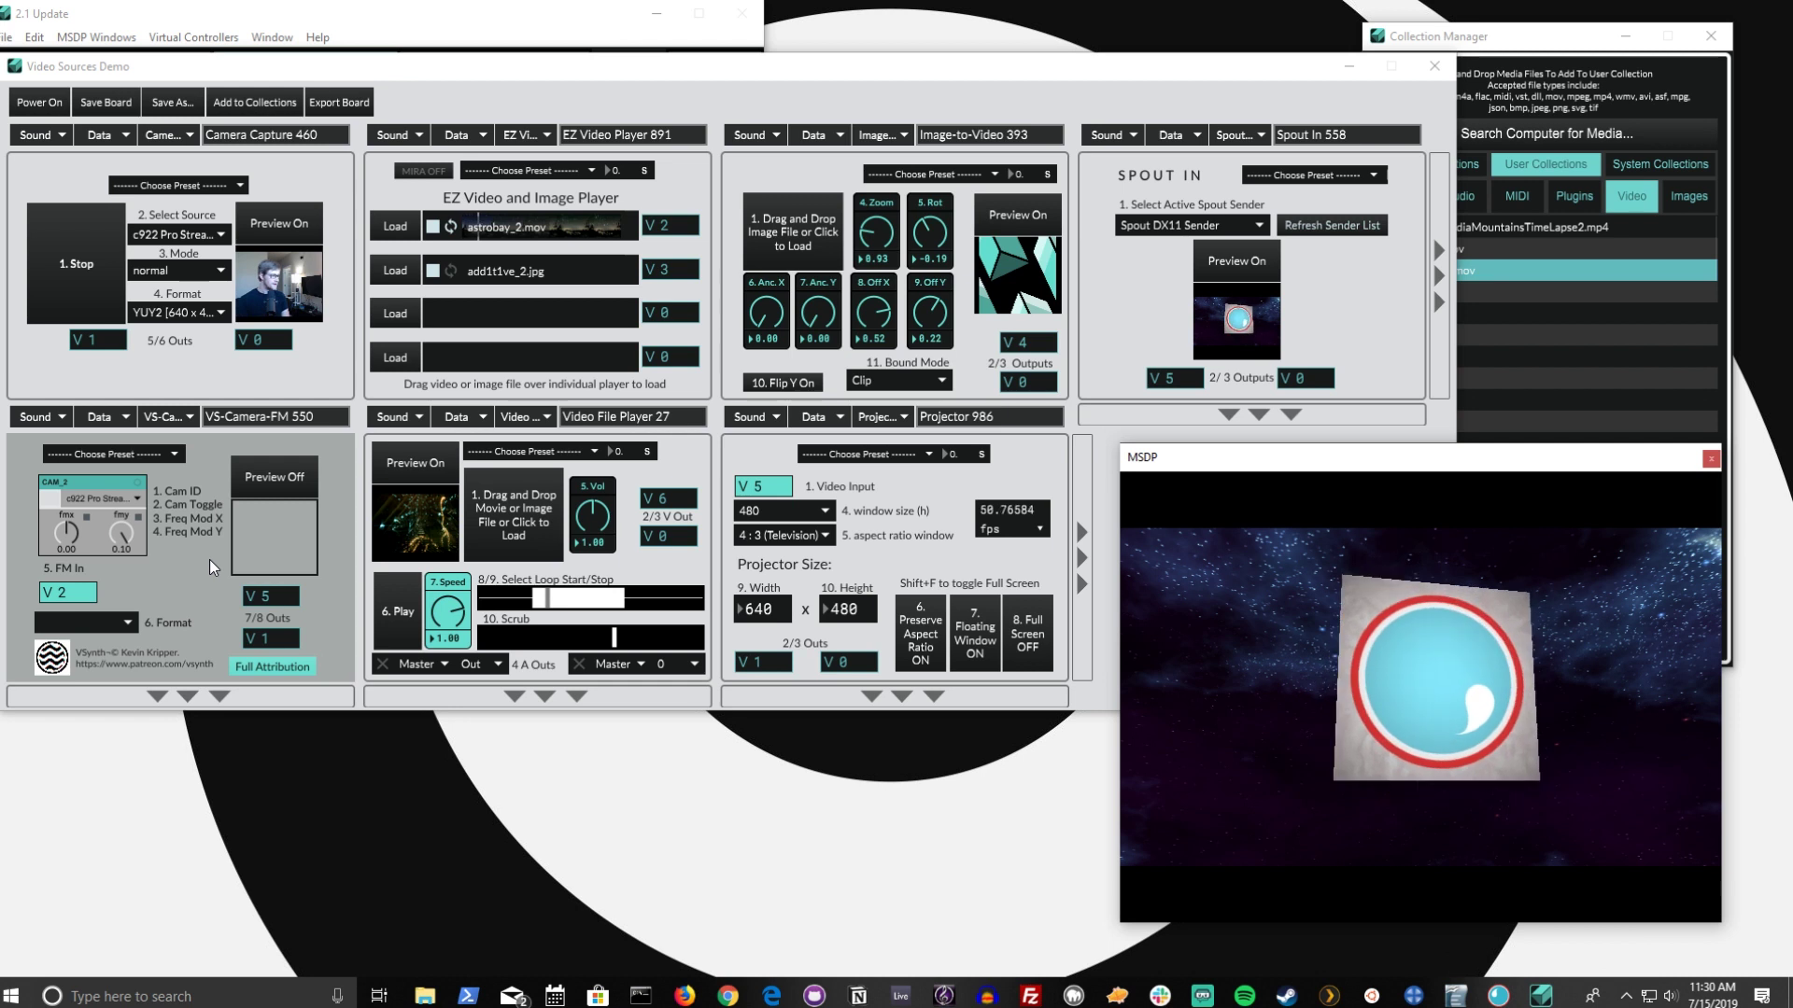
# Step: Set VS-Camera-FM's outputs to V 7 and V 0, turn on its preview and start its c922 Pro Stream camera
pyautogui.click(187, 418)
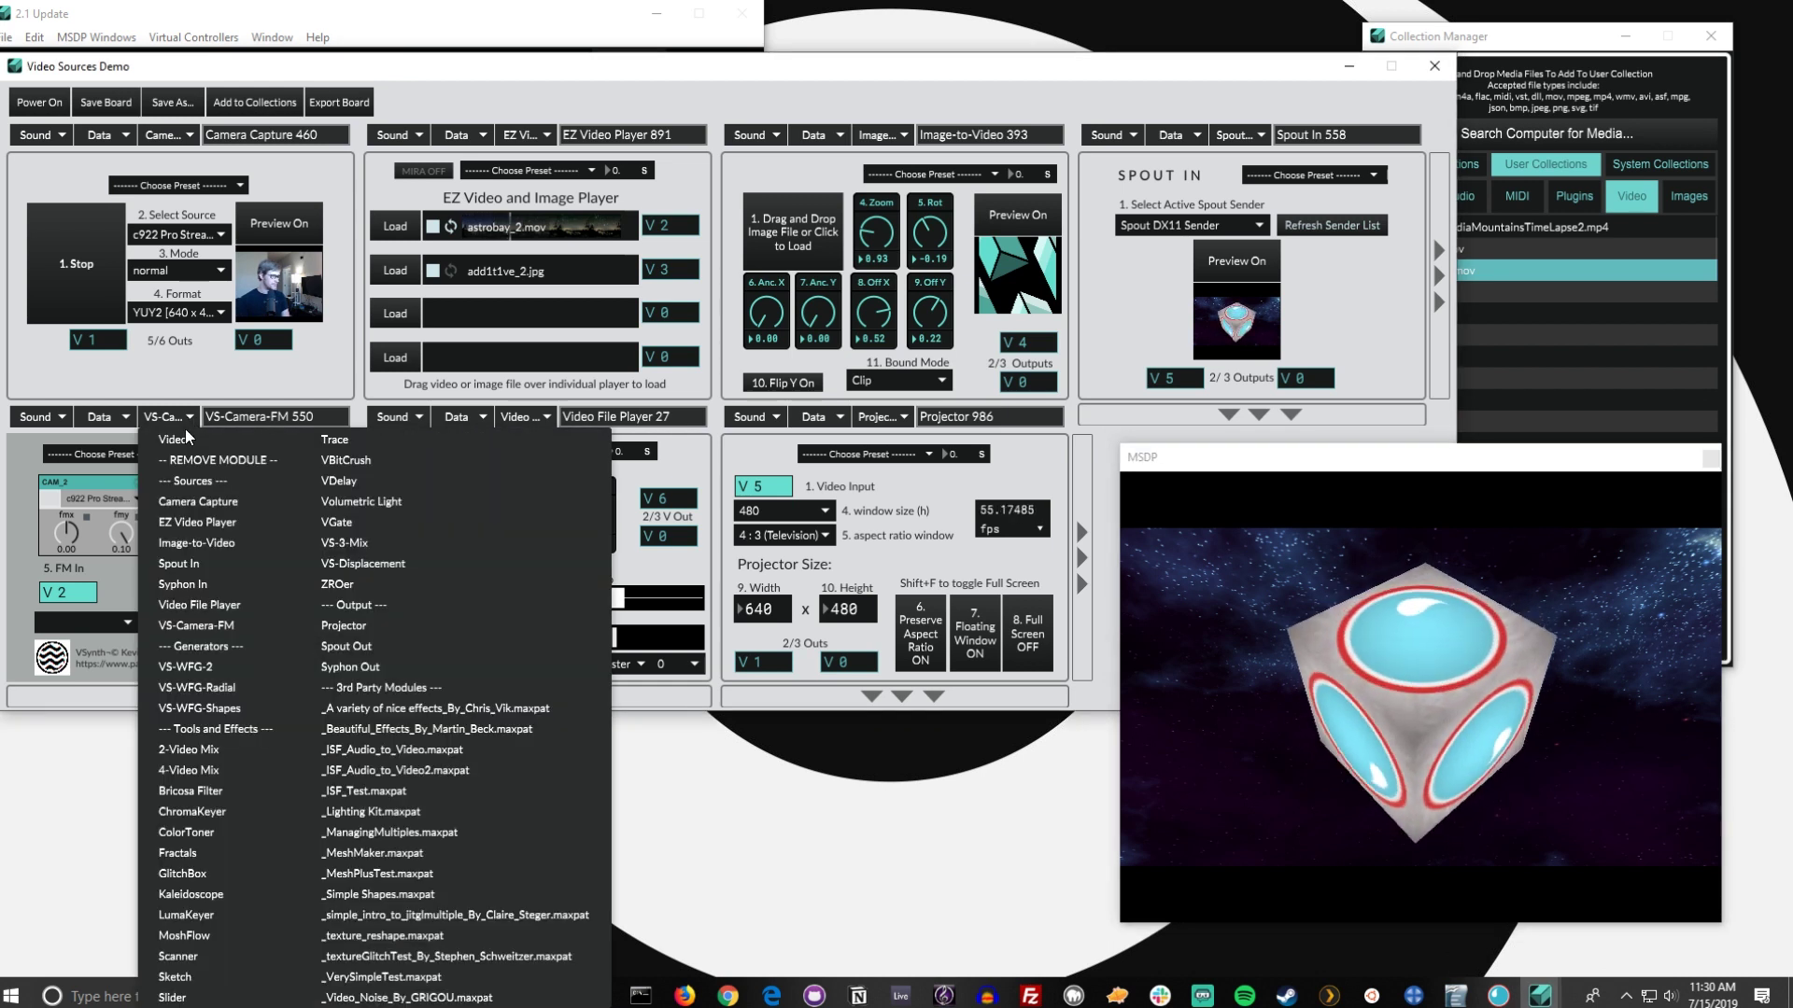
pyautogui.click(119, 674)
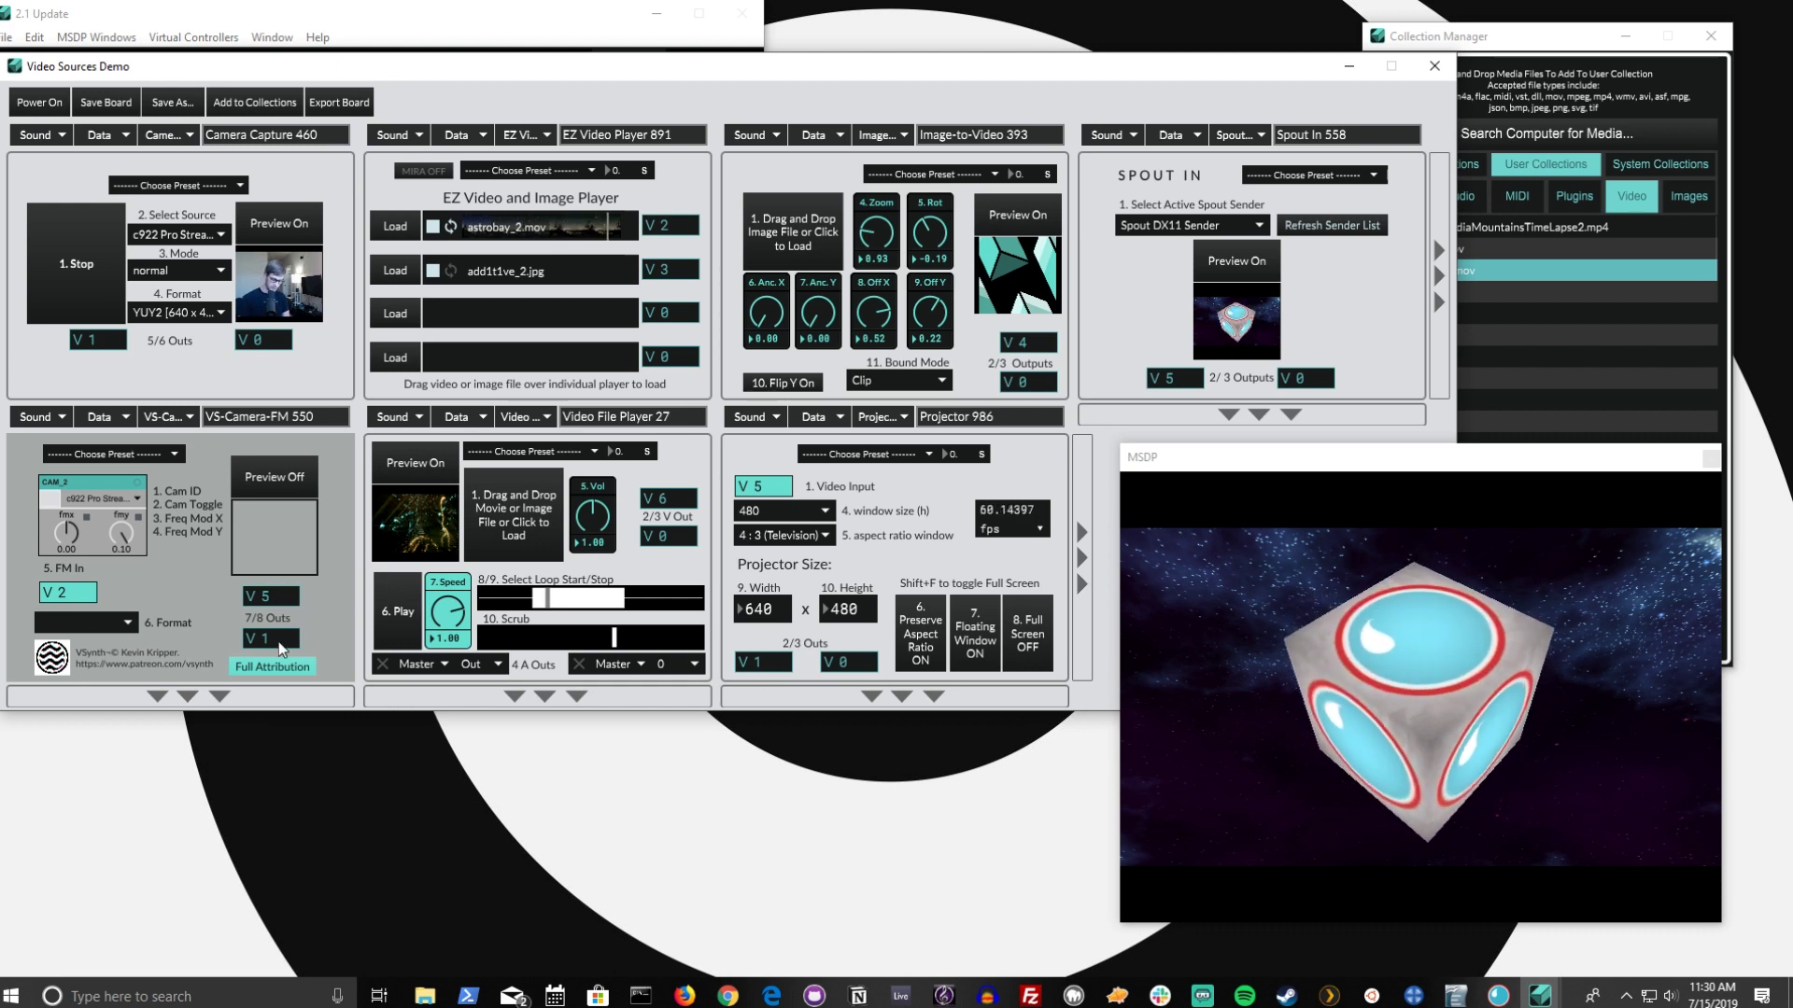
pyautogui.moveTo(279, 644); pyautogui.dragTo(279, 607)
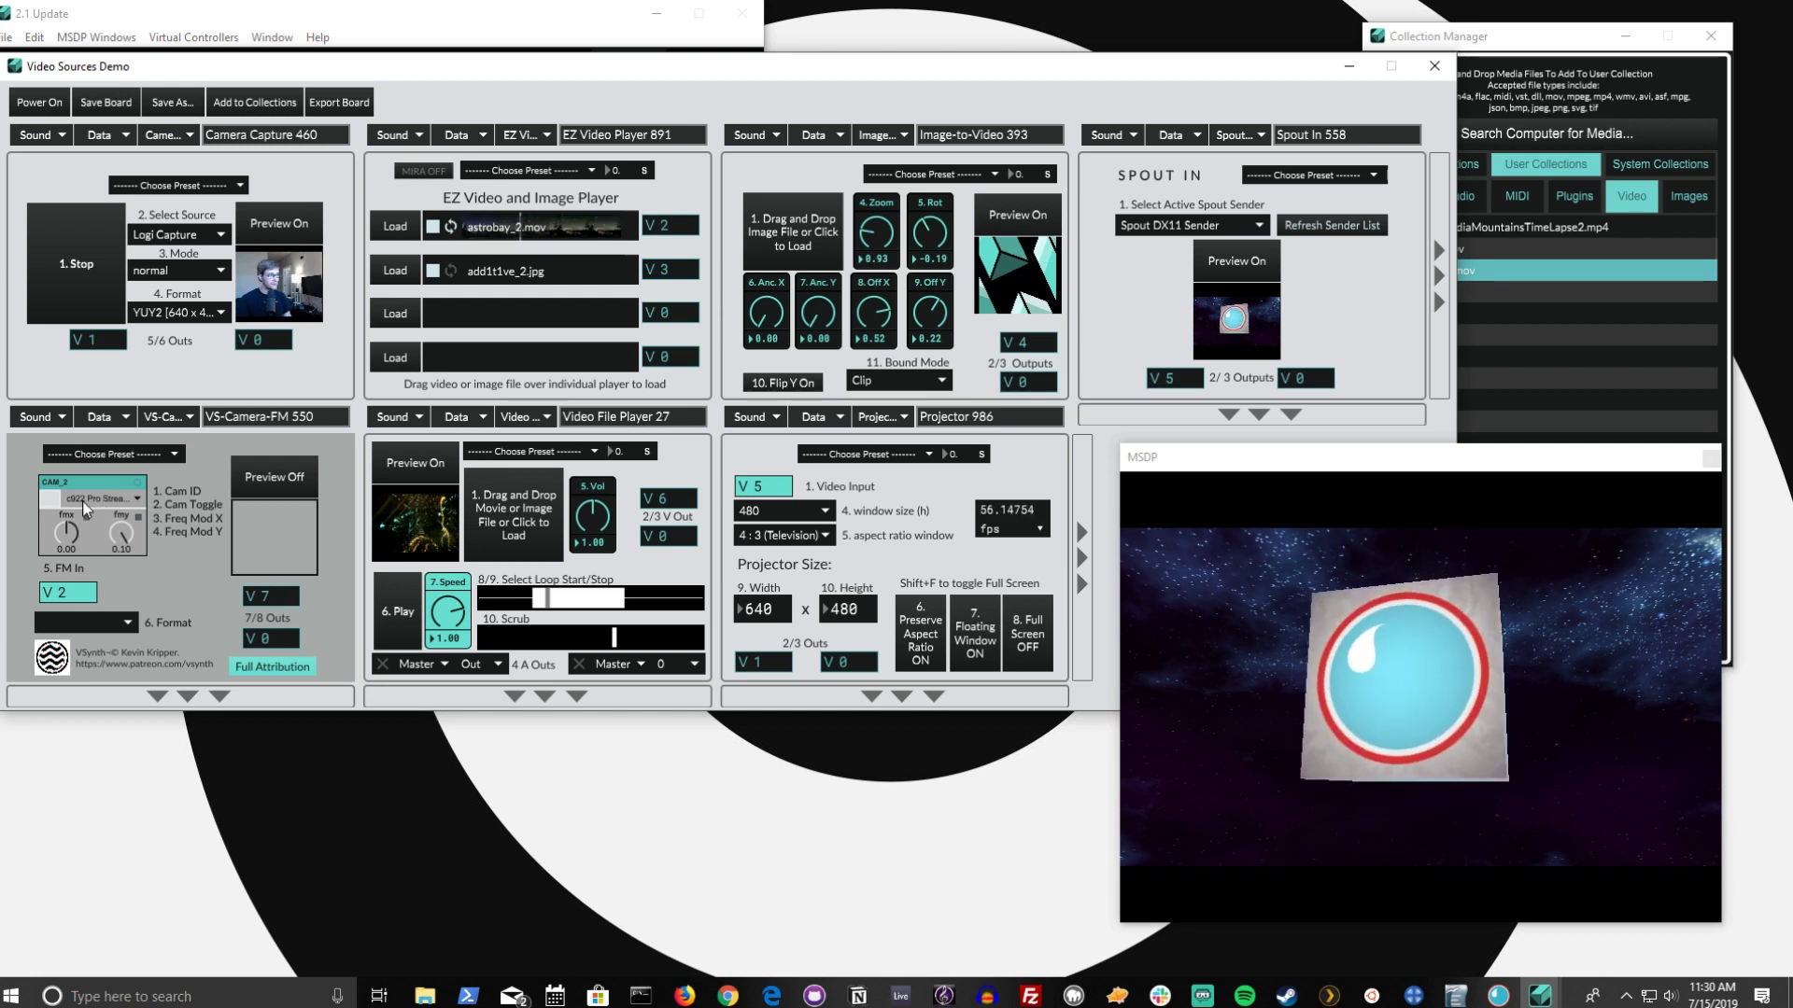
pyautogui.click(269, 489)
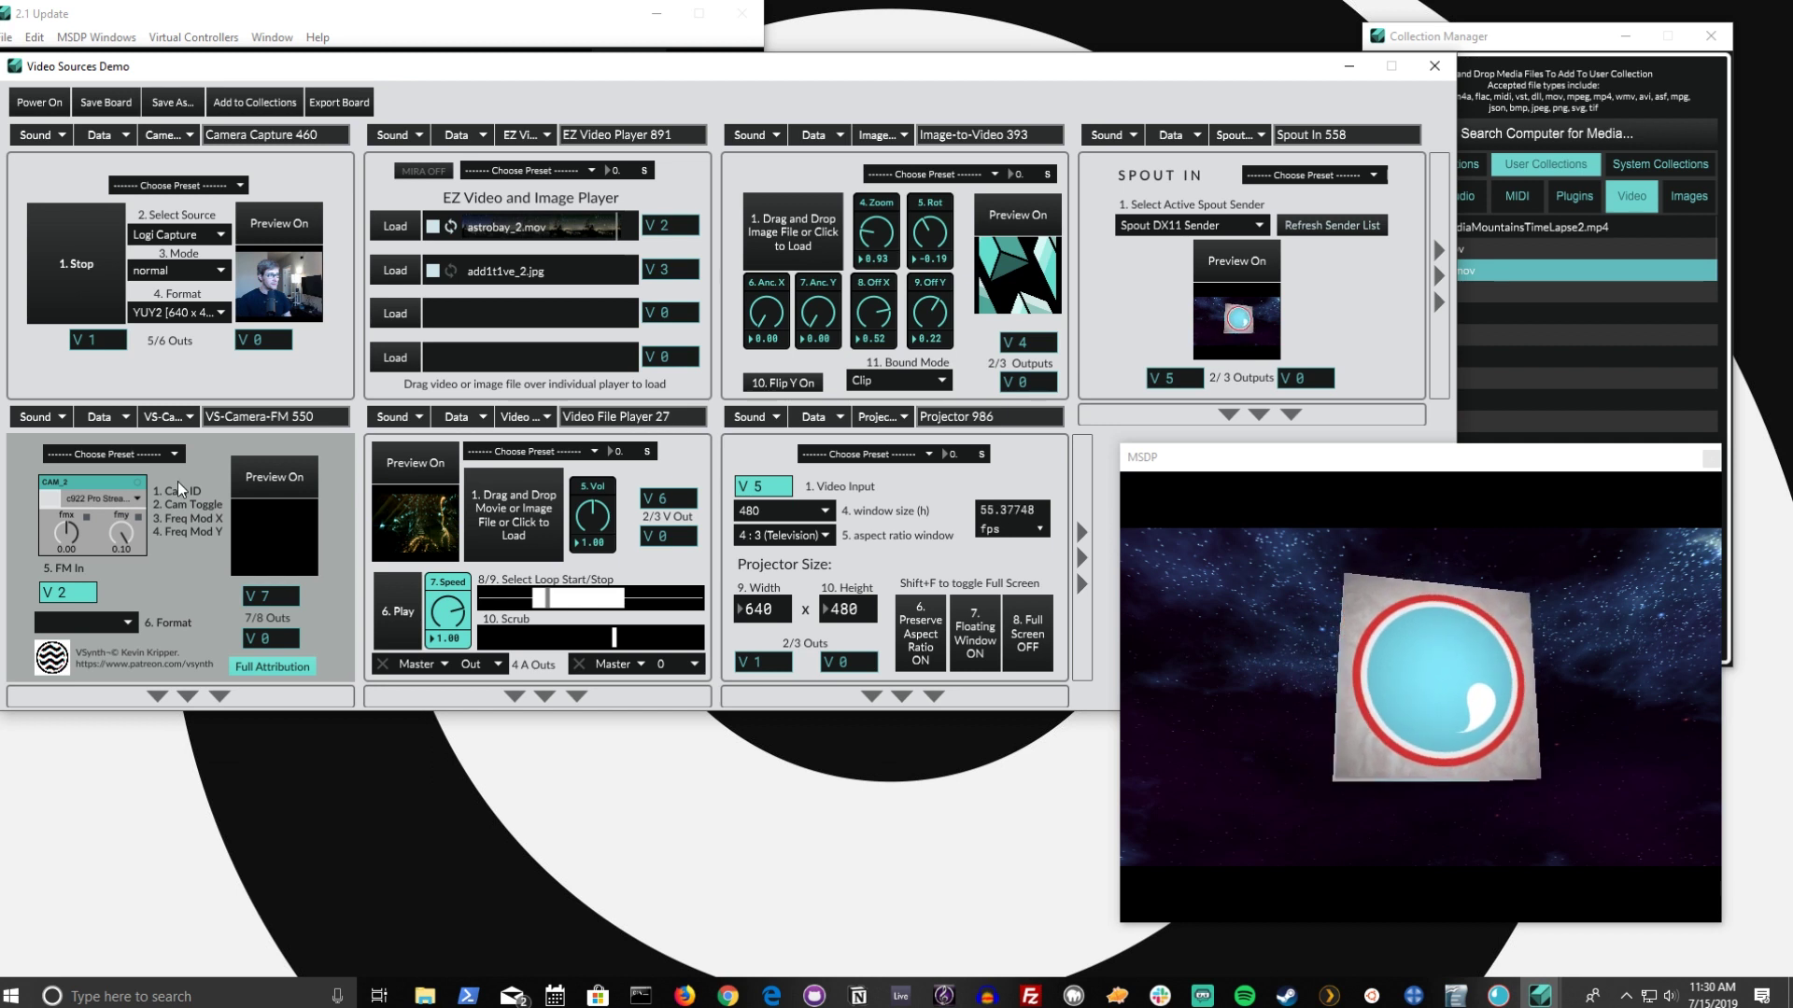
pyautogui.click(52, 502)
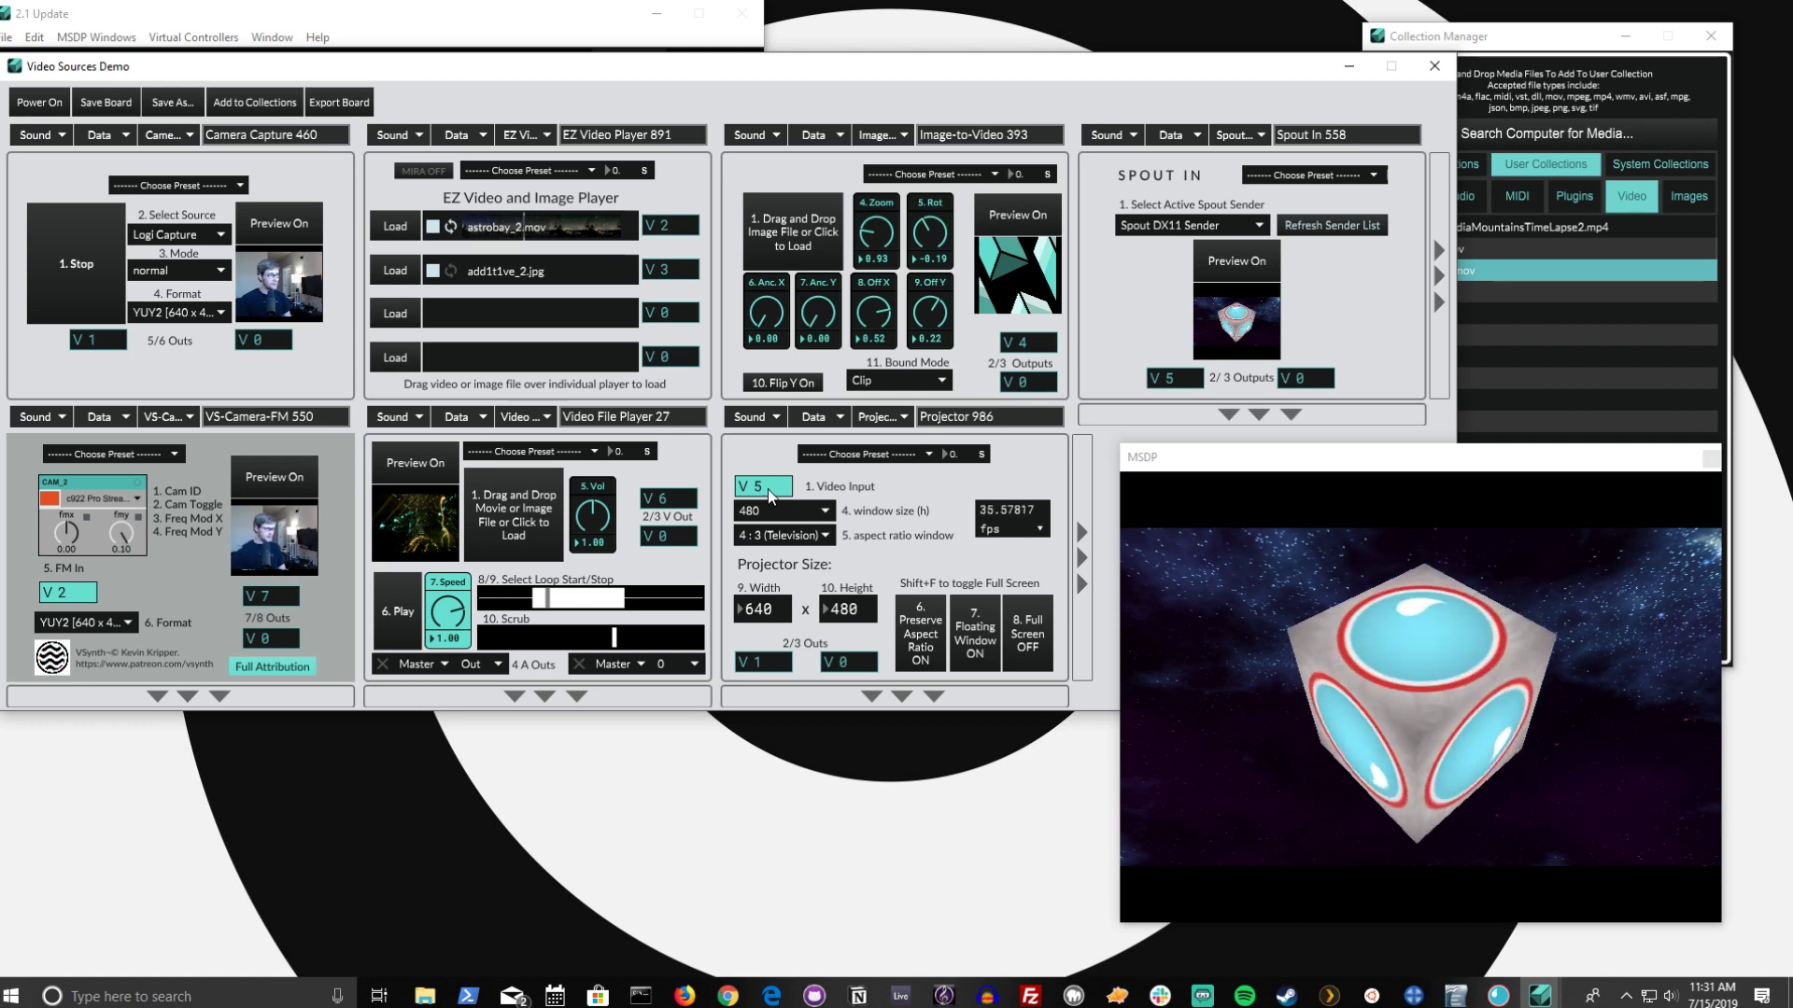
# Step: Set the Projector's video input to V 7 and view the list of VS-Camera-FM's camera formats
pyautogui.moveTo(761, 486); pyautogui.dragTo(761, 474)
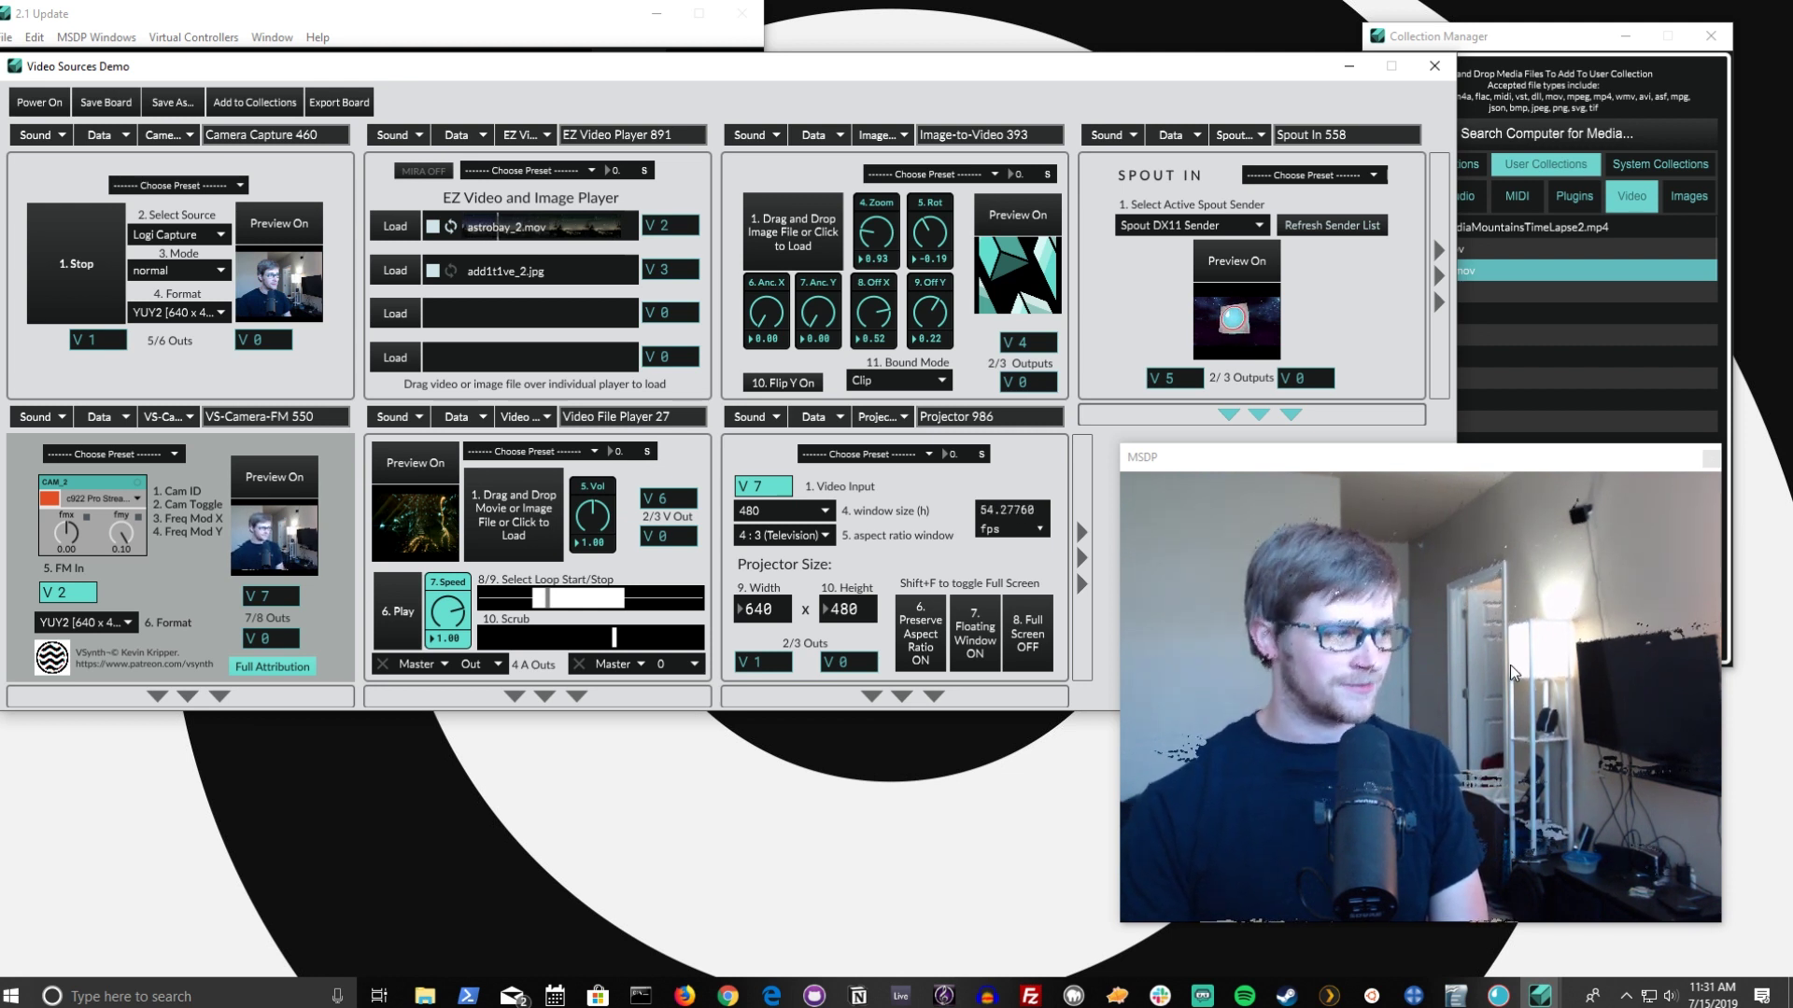
pyautogui.click(75, 622)
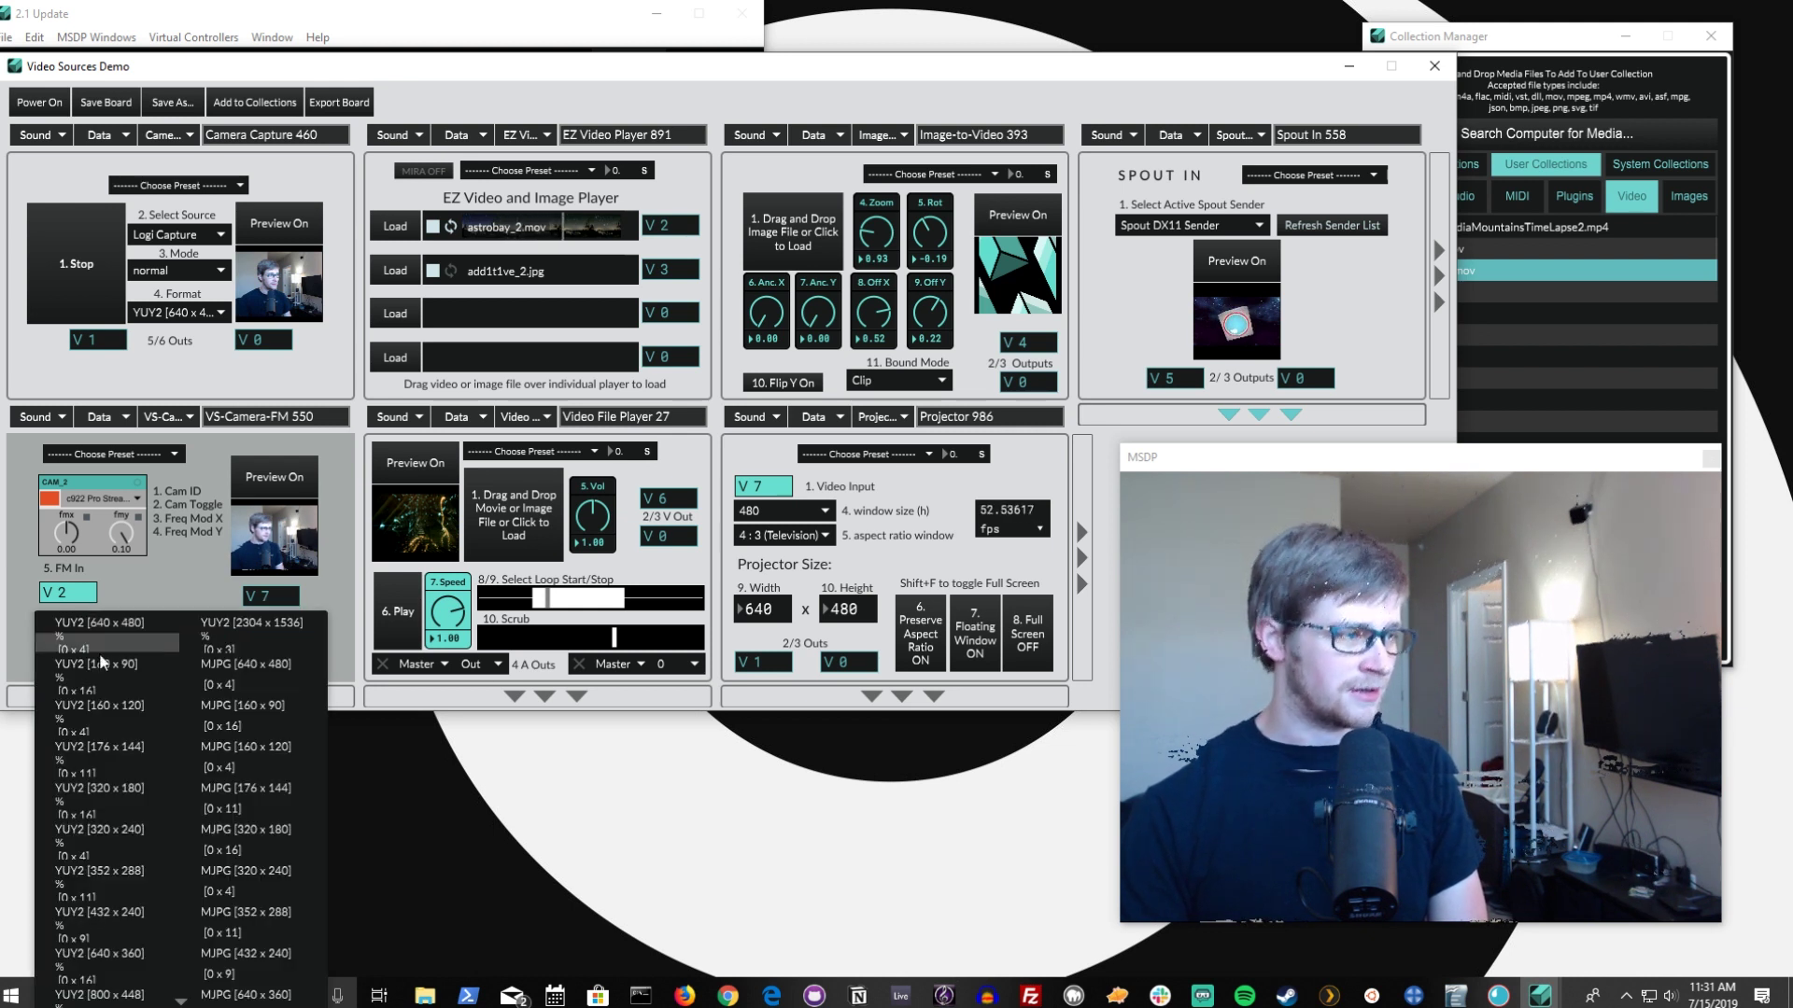
pyautogui.click(162, 583)
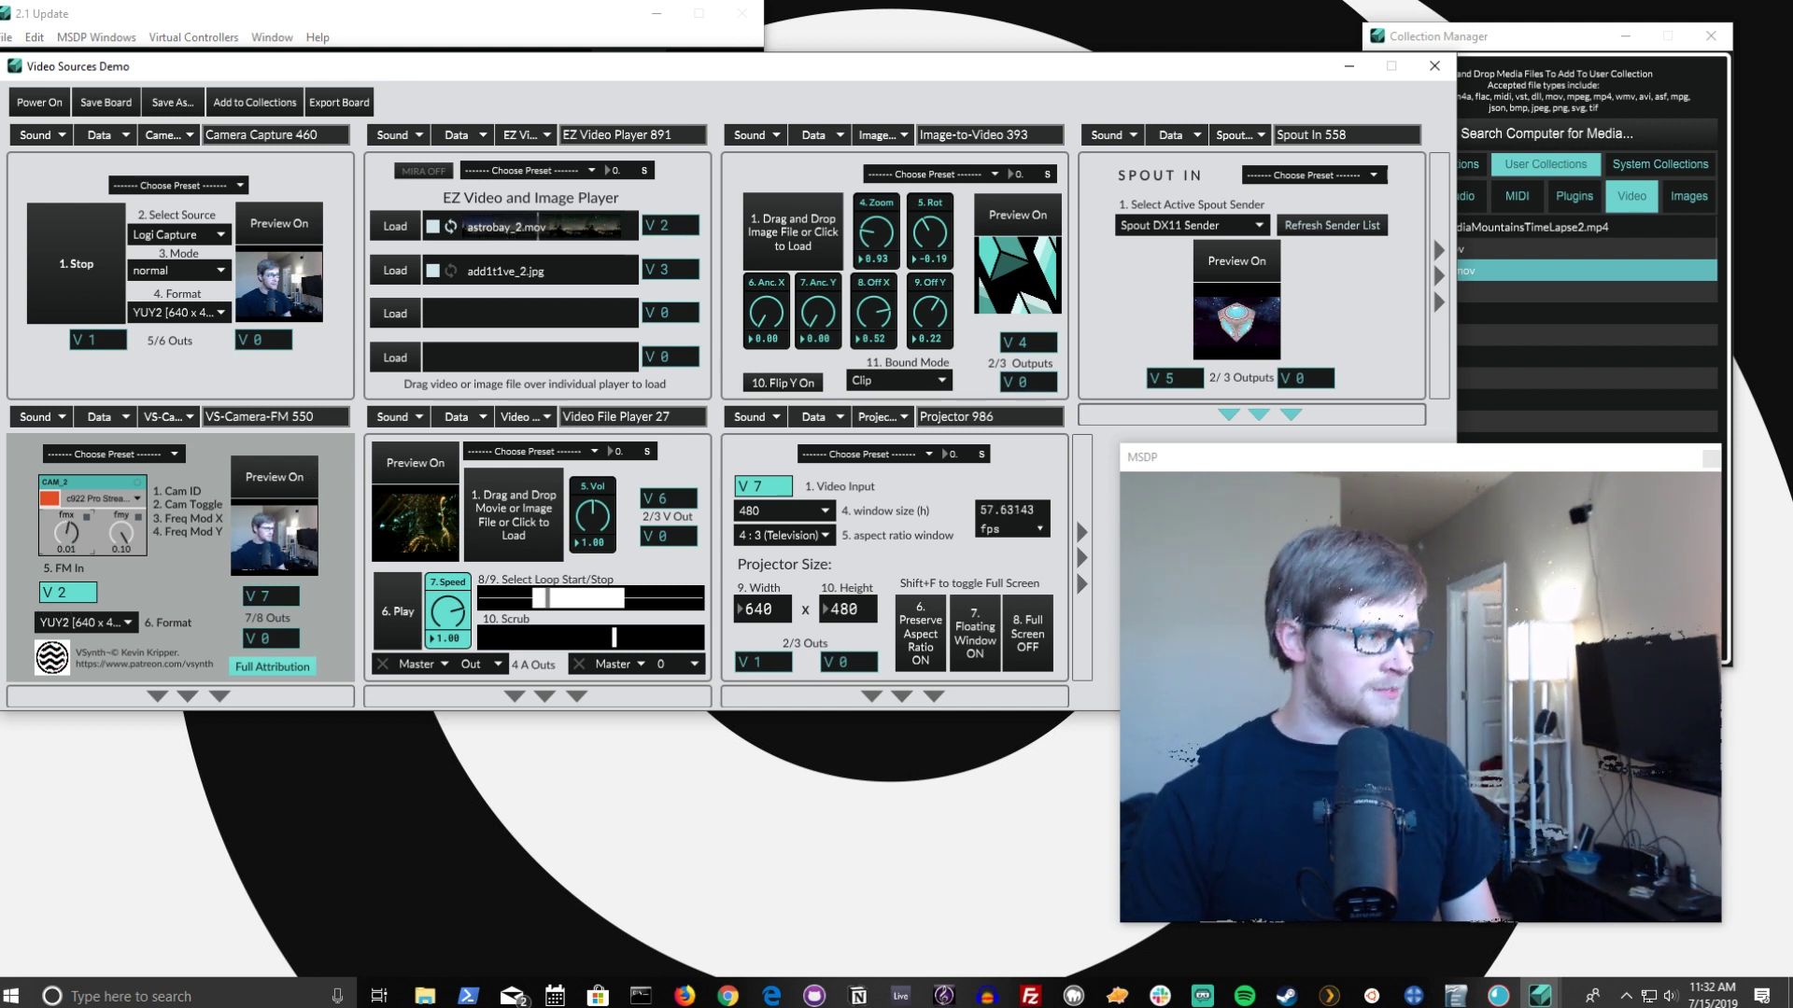
# Step: Sweep VS-Camera-FM's Freq Mod X through 0.43 and 1.67, finishing at 0.89, and try Freq Mod Y at 1.08 before switching it off
pyautogui.moveTo(67, 533); pyautogui.dragTo(66, 502)
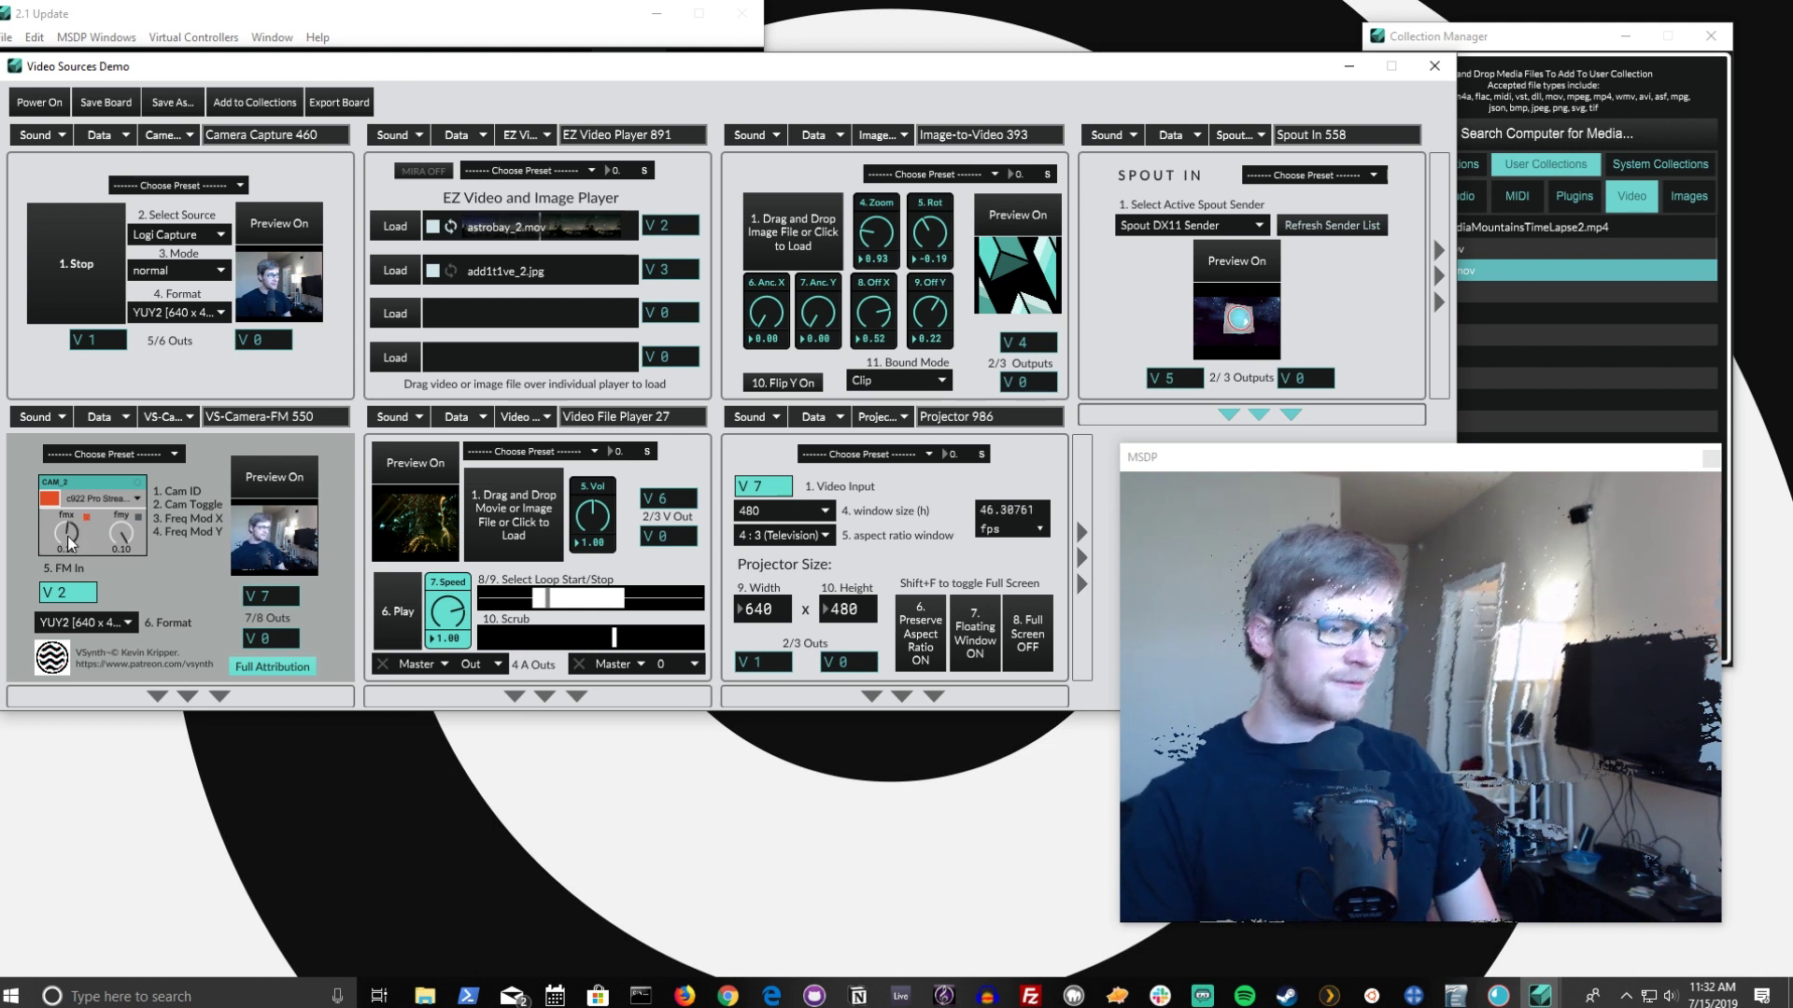
pyautogui.moveTo(67, 536); pyautogui.dragTo(67, 535)
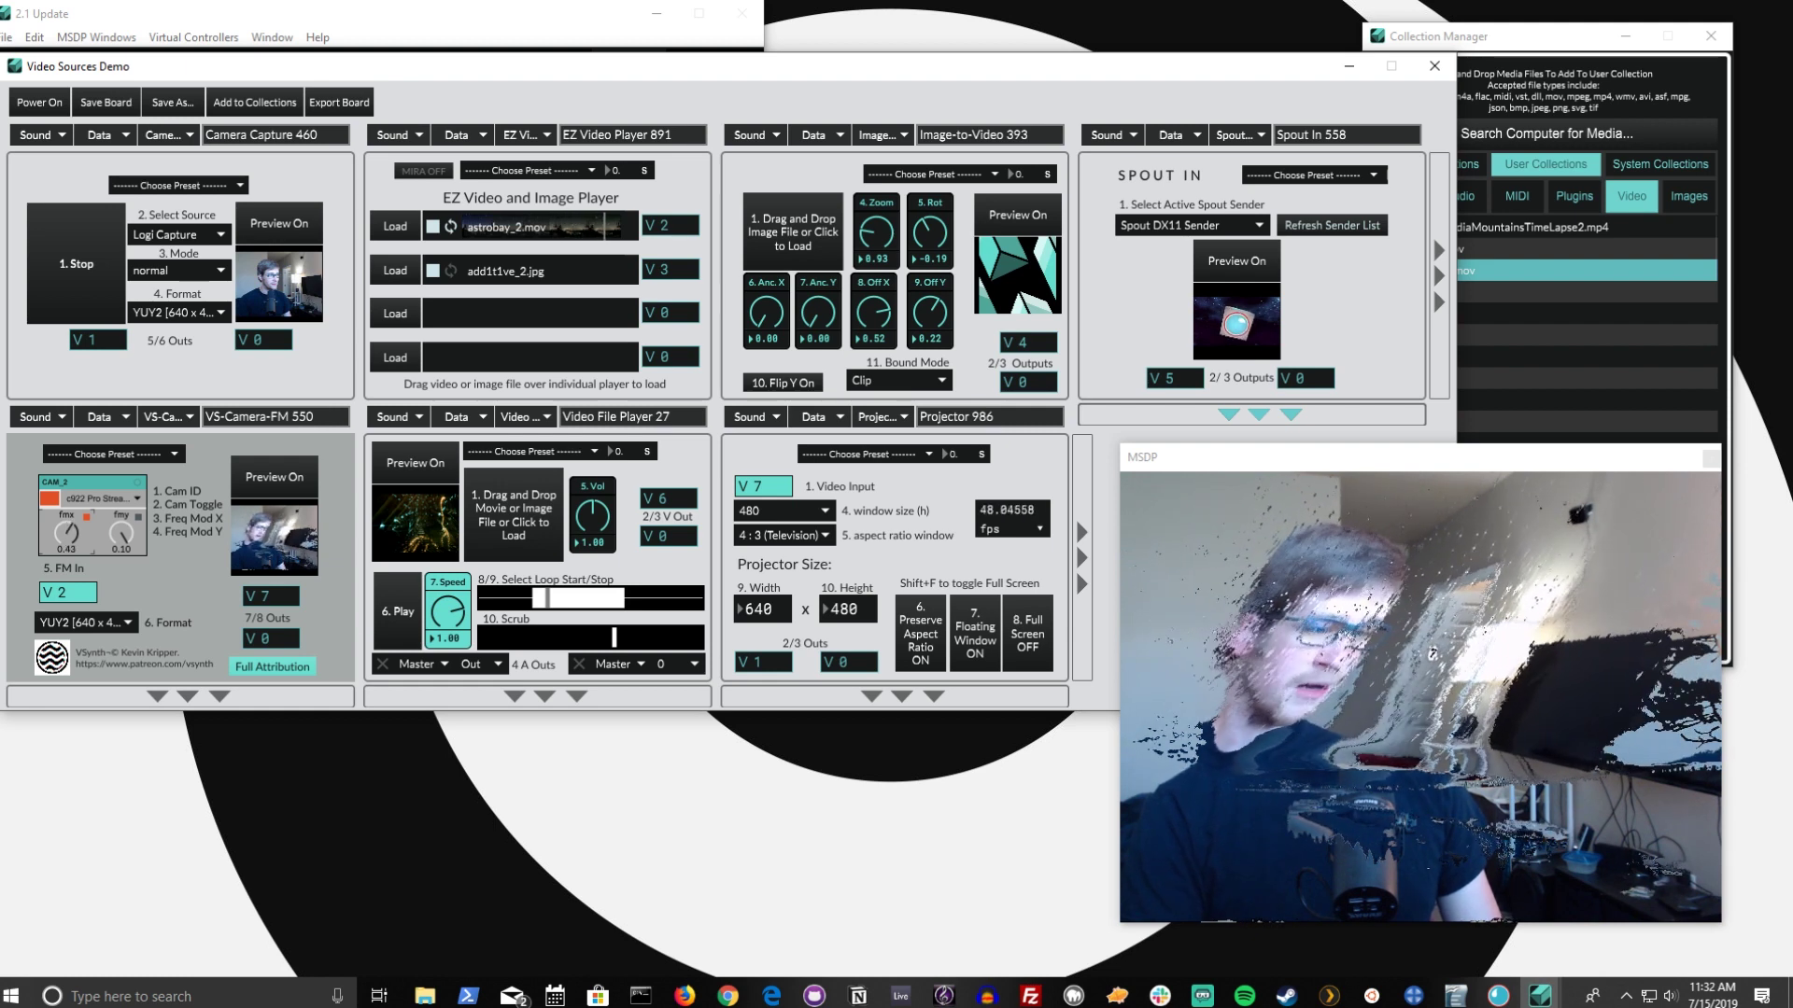
pyautogui.moveTo(67, 536); pyautogui.dragTo(68, 536)
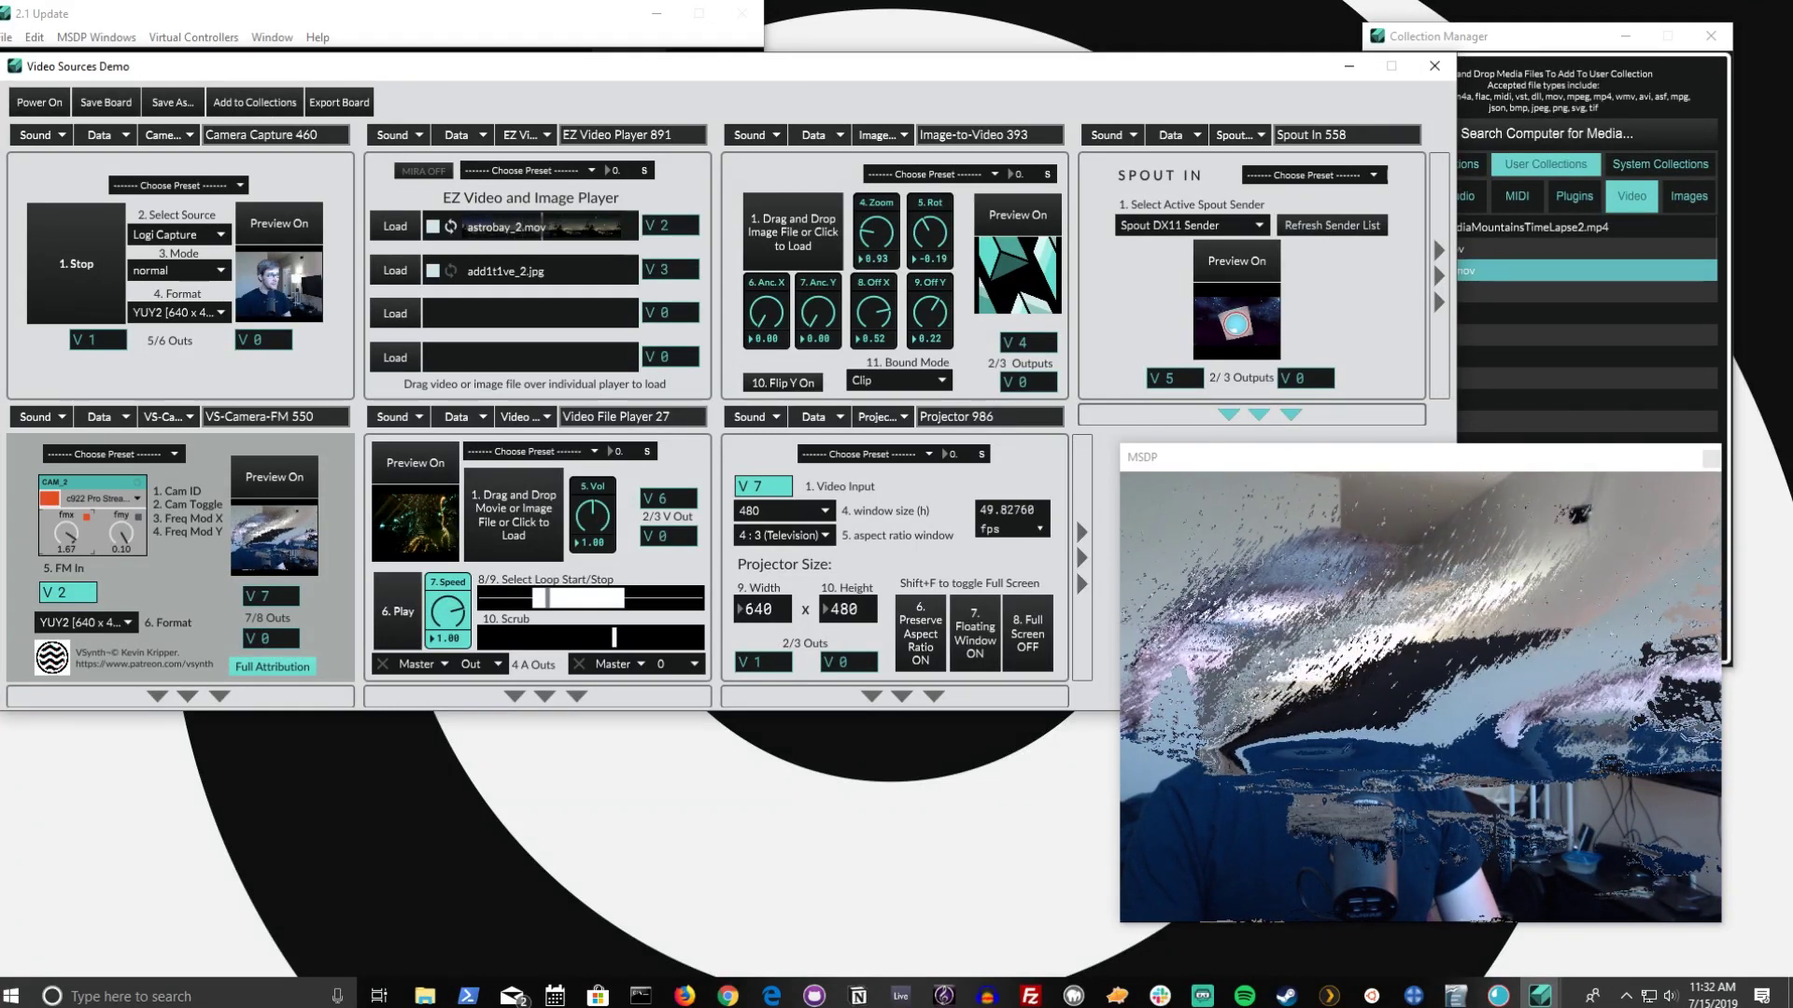
pyautogui.moveTo(68, 536); pyautogui.dragTo(68, 536)
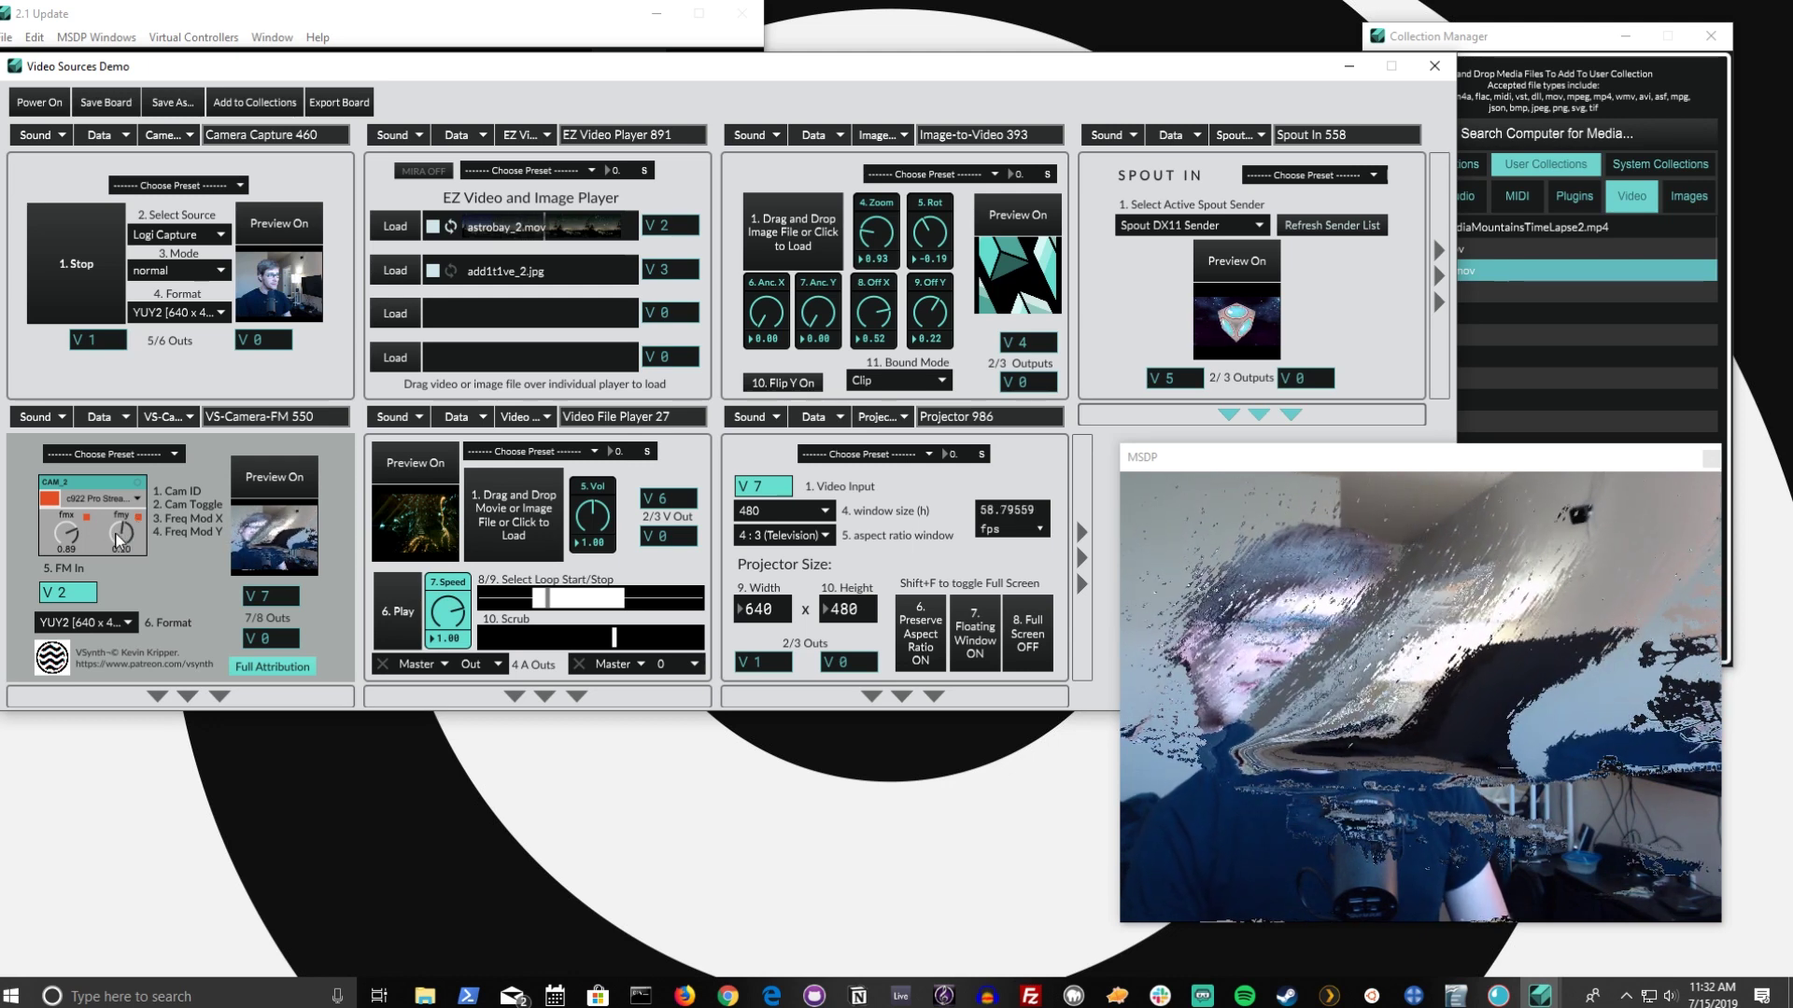
pyautogui.moveTo(122, 532); pyautogui.dragTo(121, 413)
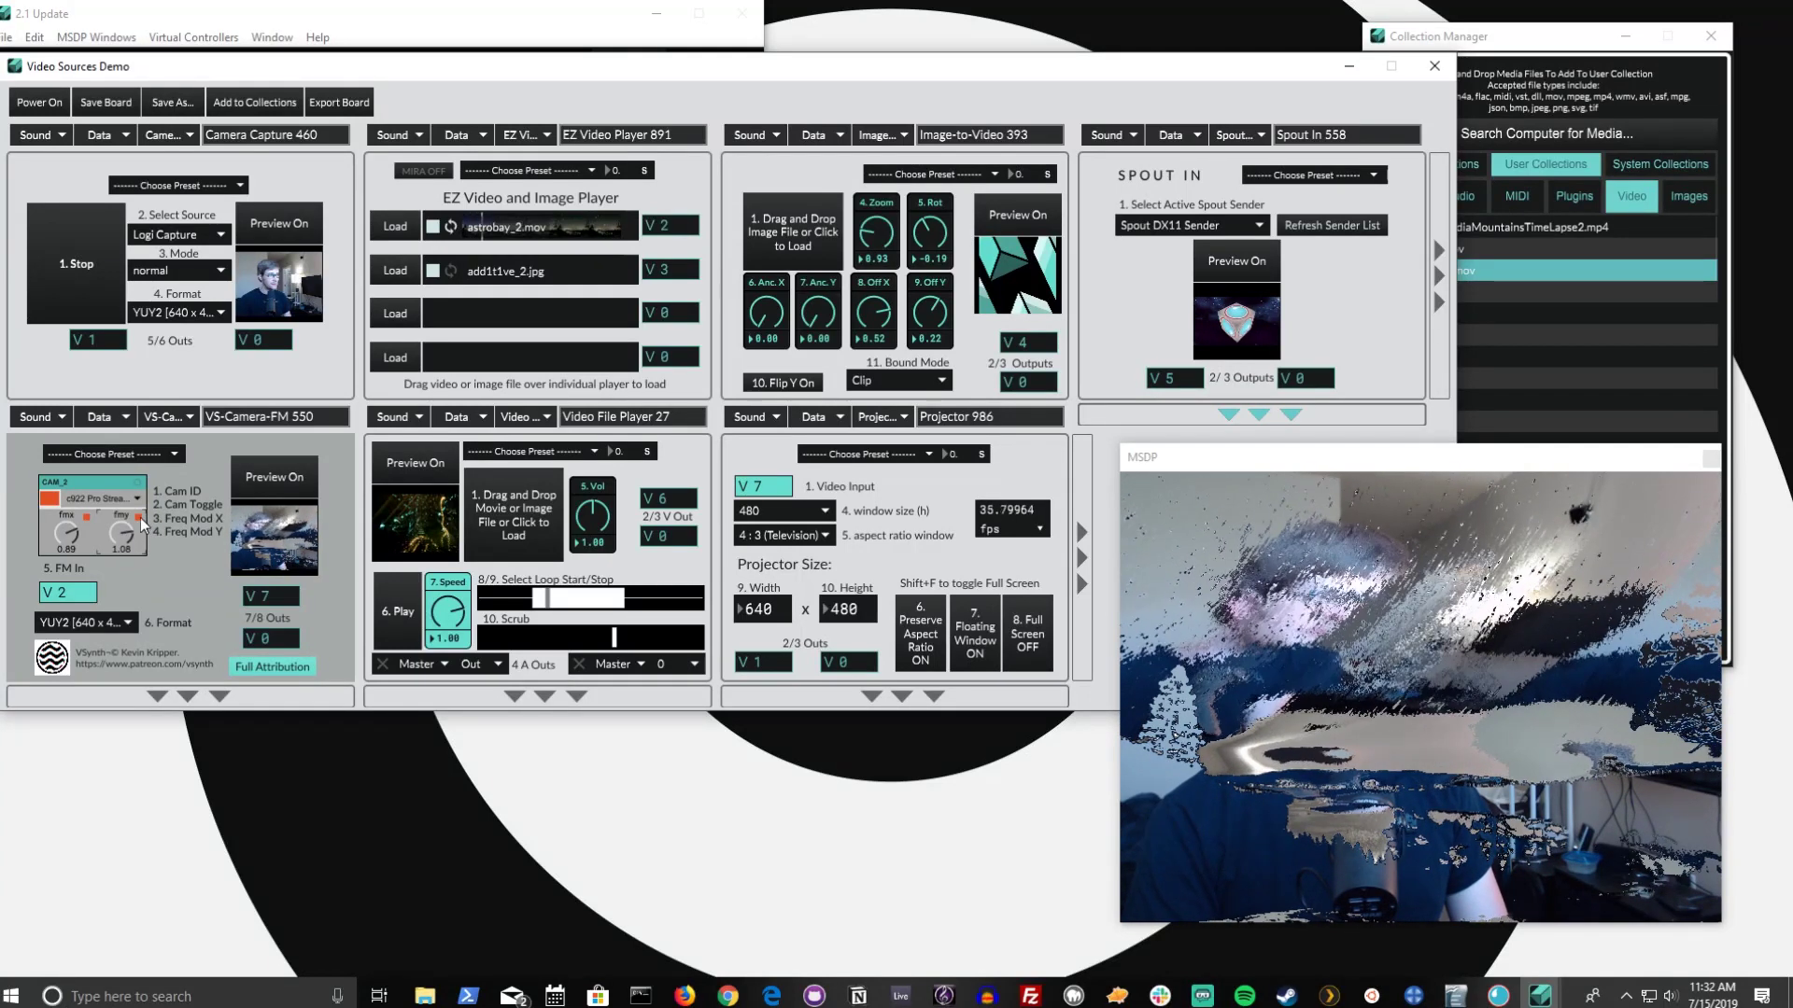
pyautogui.click(139, 518)
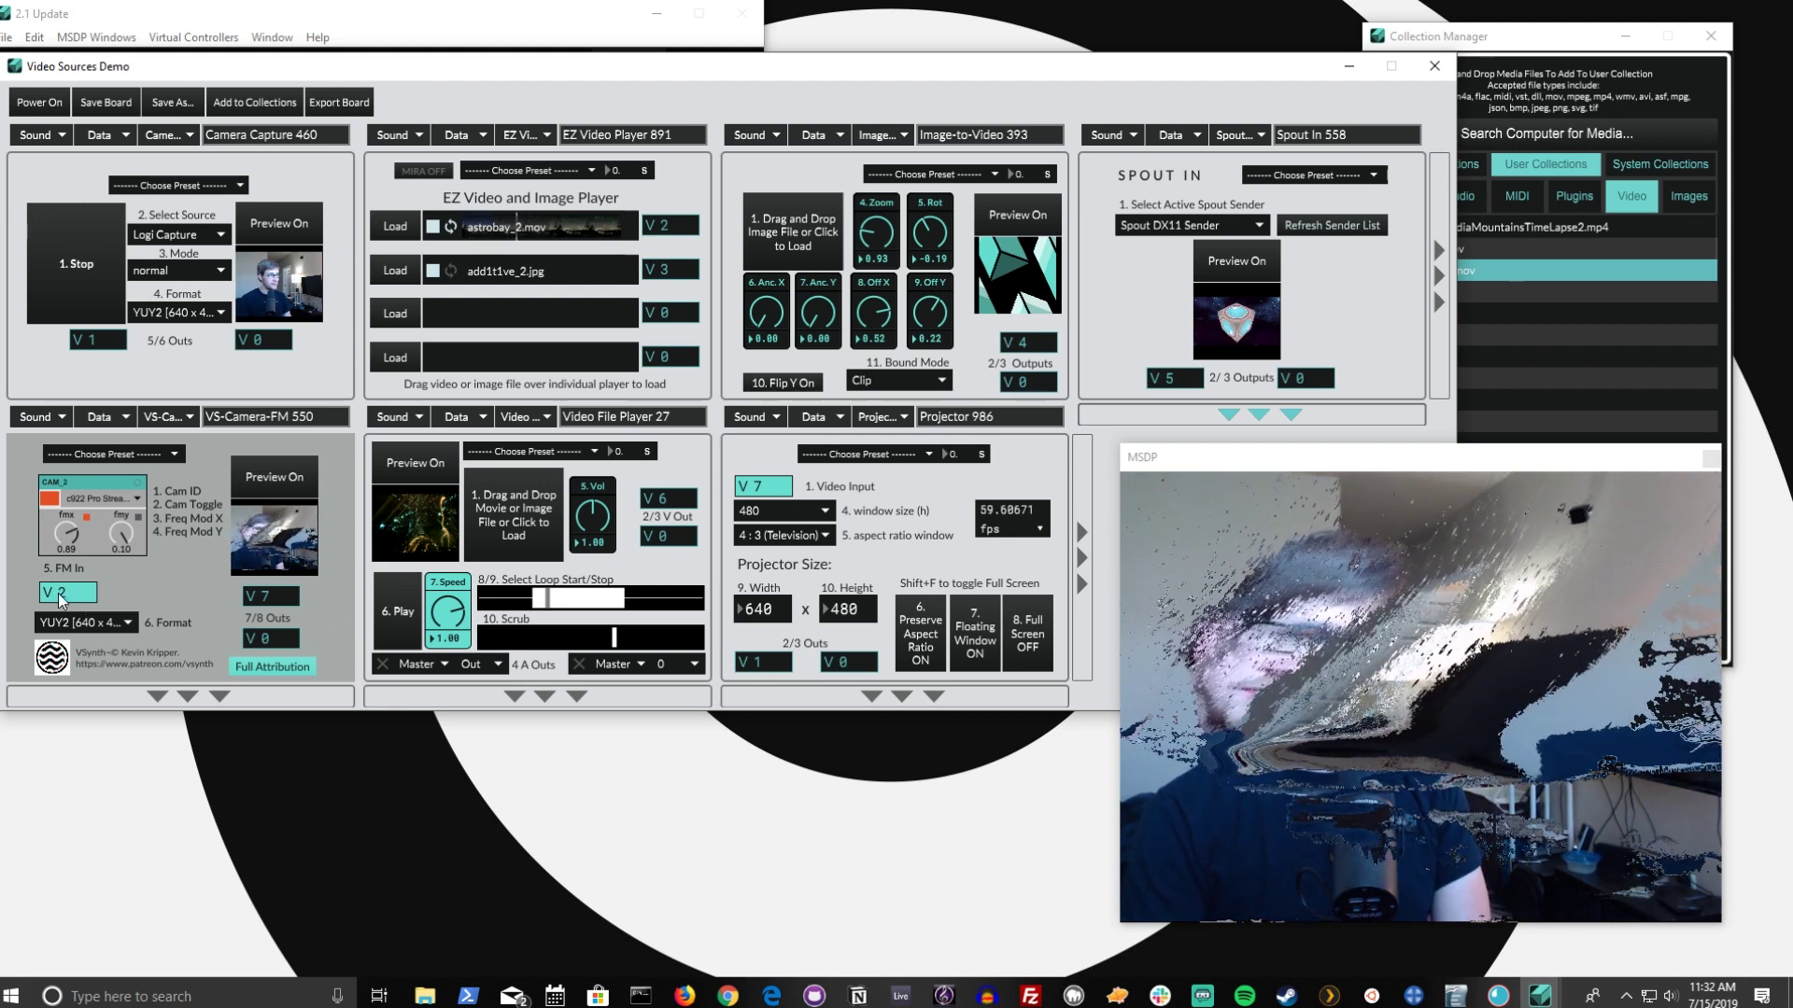
# Step: Step VS-Camera-FM's FM input through V 3, V 4, V 5 and V 6, and start playback in the Video File Player
pyautogui.scroll(1, 88, 601)
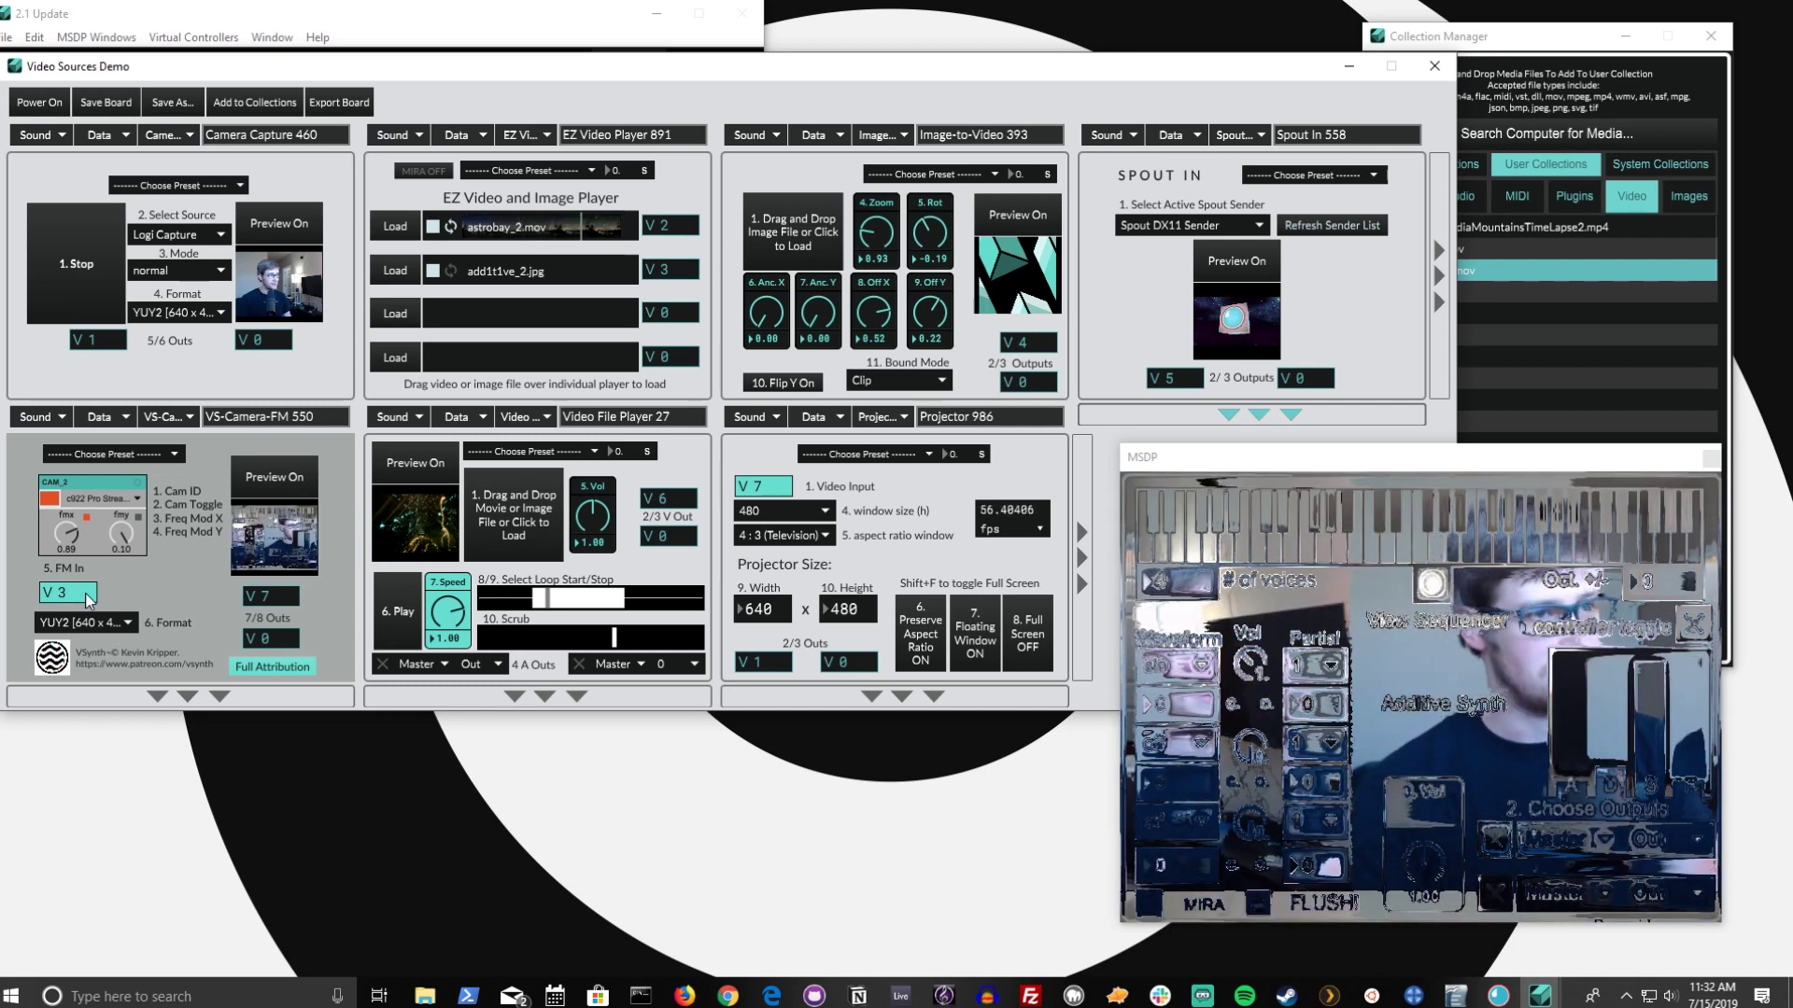
pyautogui.scroll(1, 89, 600)
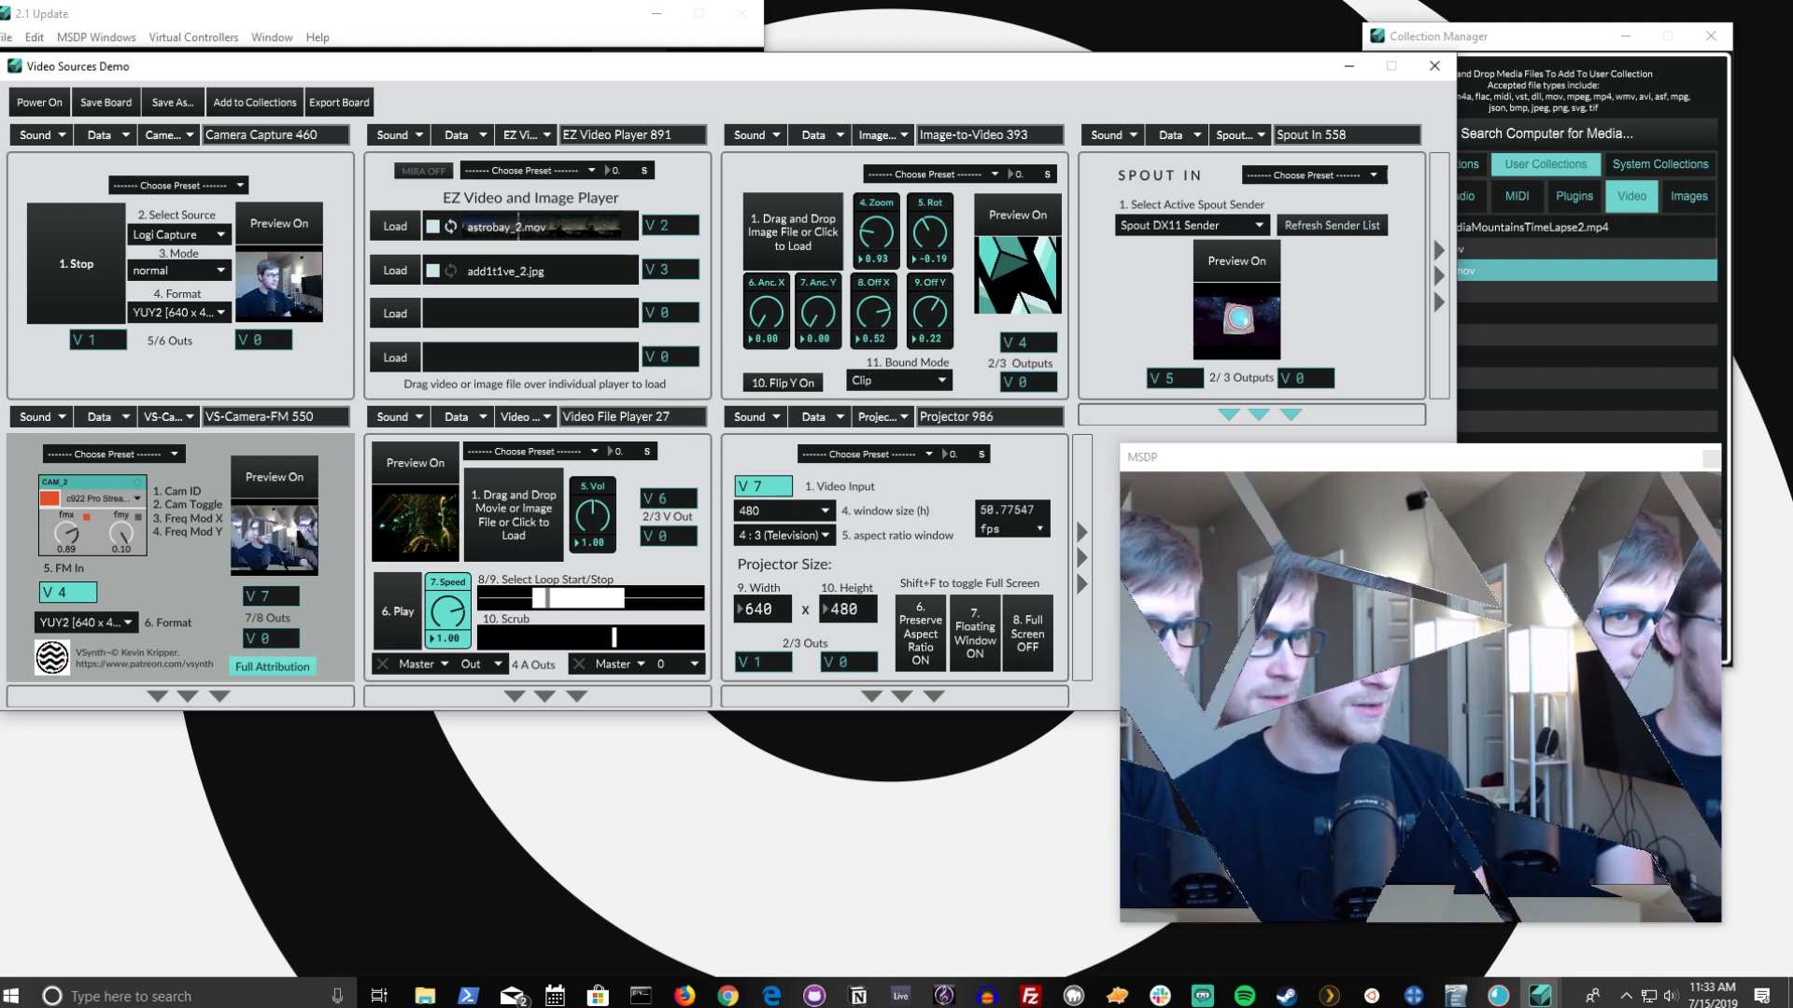
pyautogui.scroll(1, 64, 598)
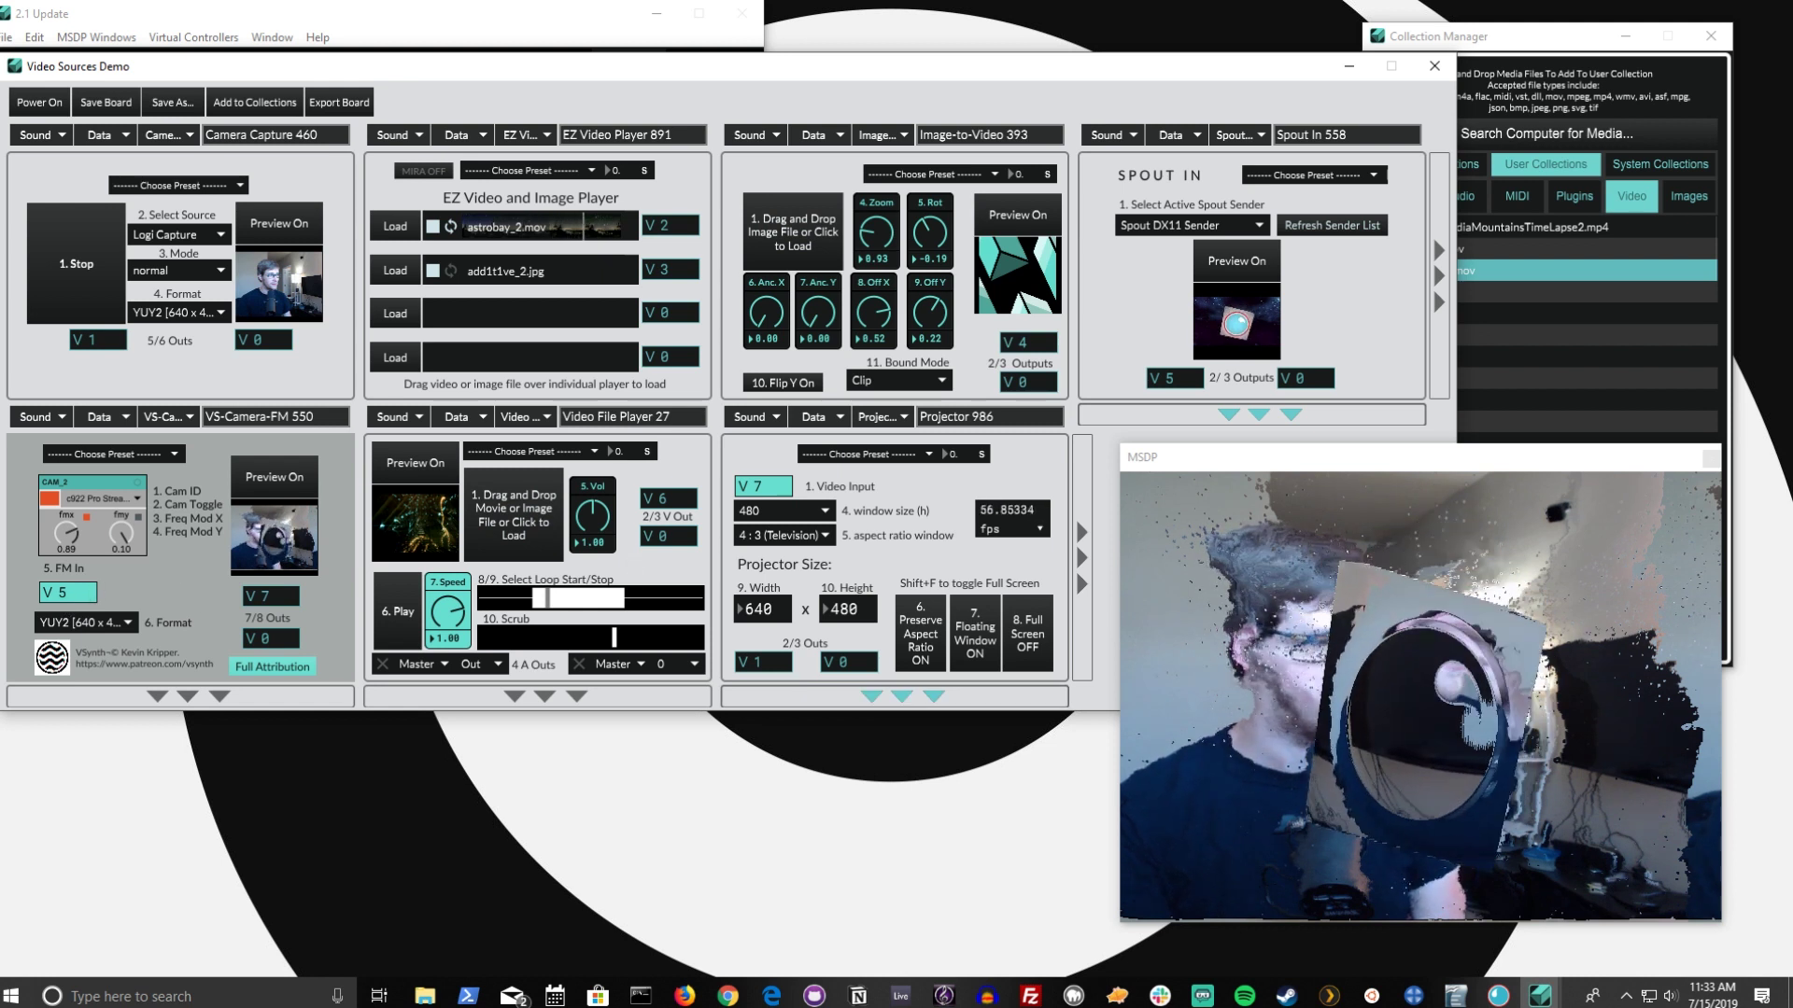
pyautogui.scroll(1, 82, 597)
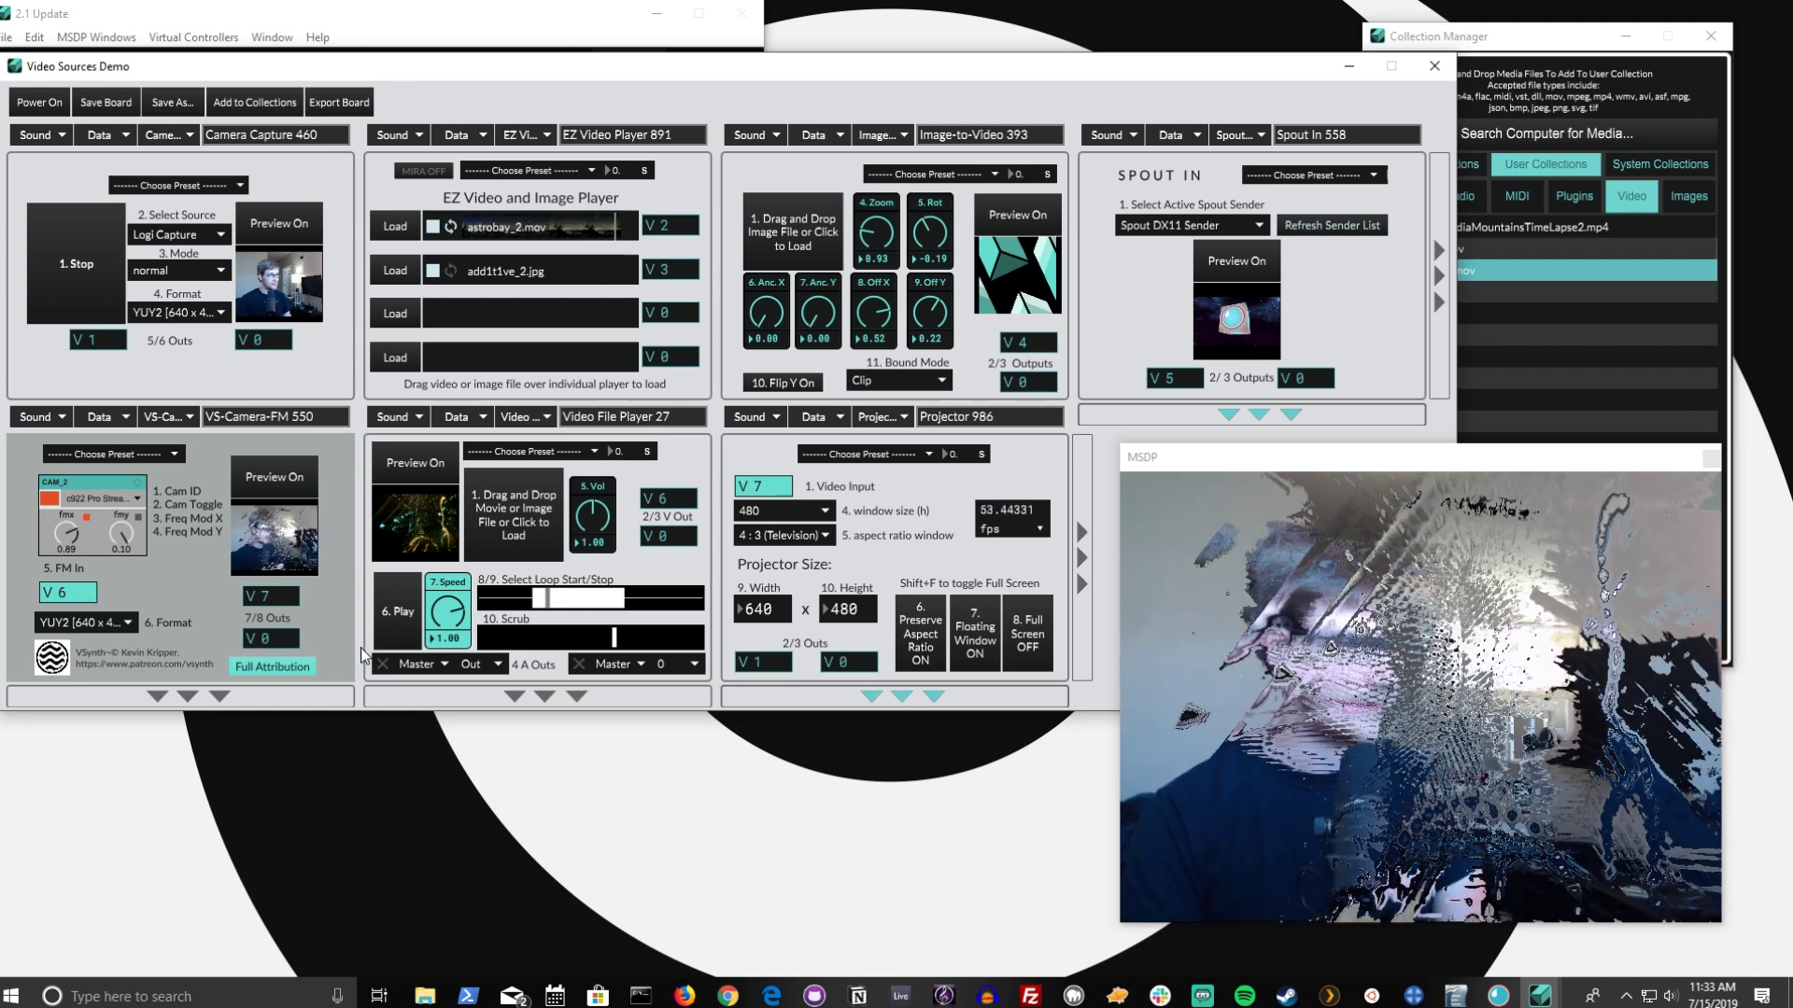
pyautogui.click(397, 644)
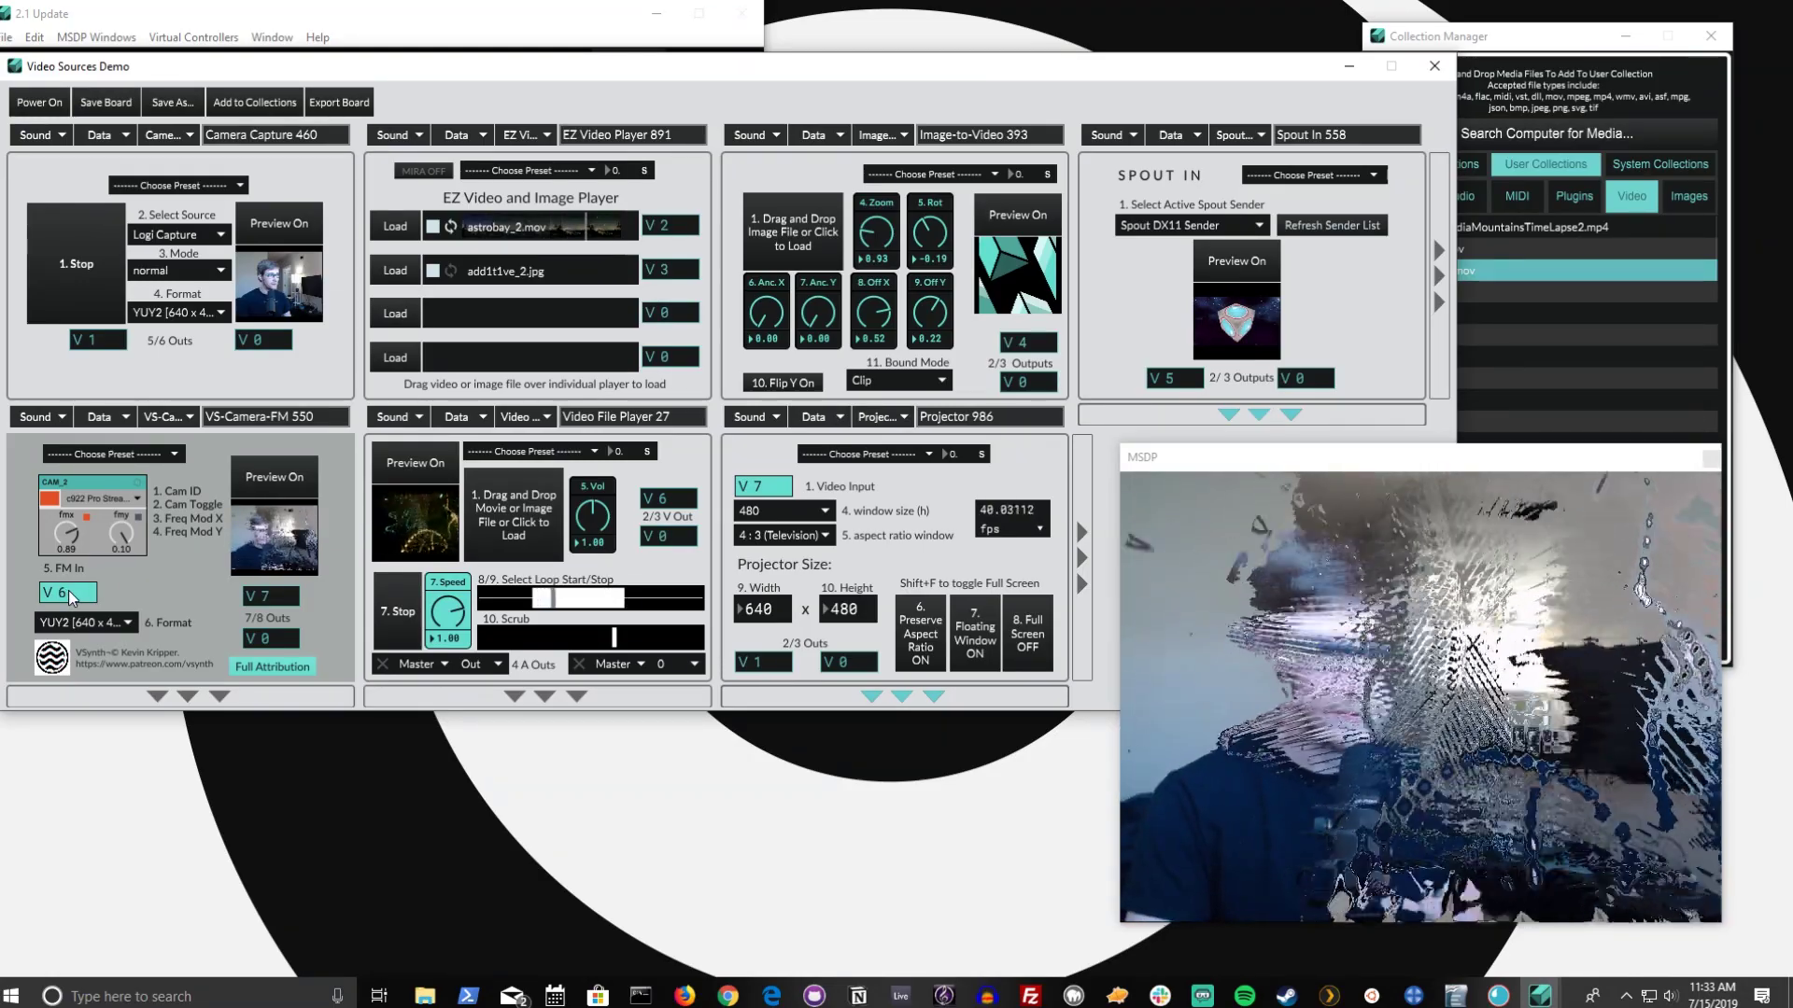
# Step: Cycle VS-Camera-FM's FM input down through V 5 to V 1, and back up through V 3 to V 4
pyautogui.moveTo(69, 590); pyautogui.dragTo(188, 590)
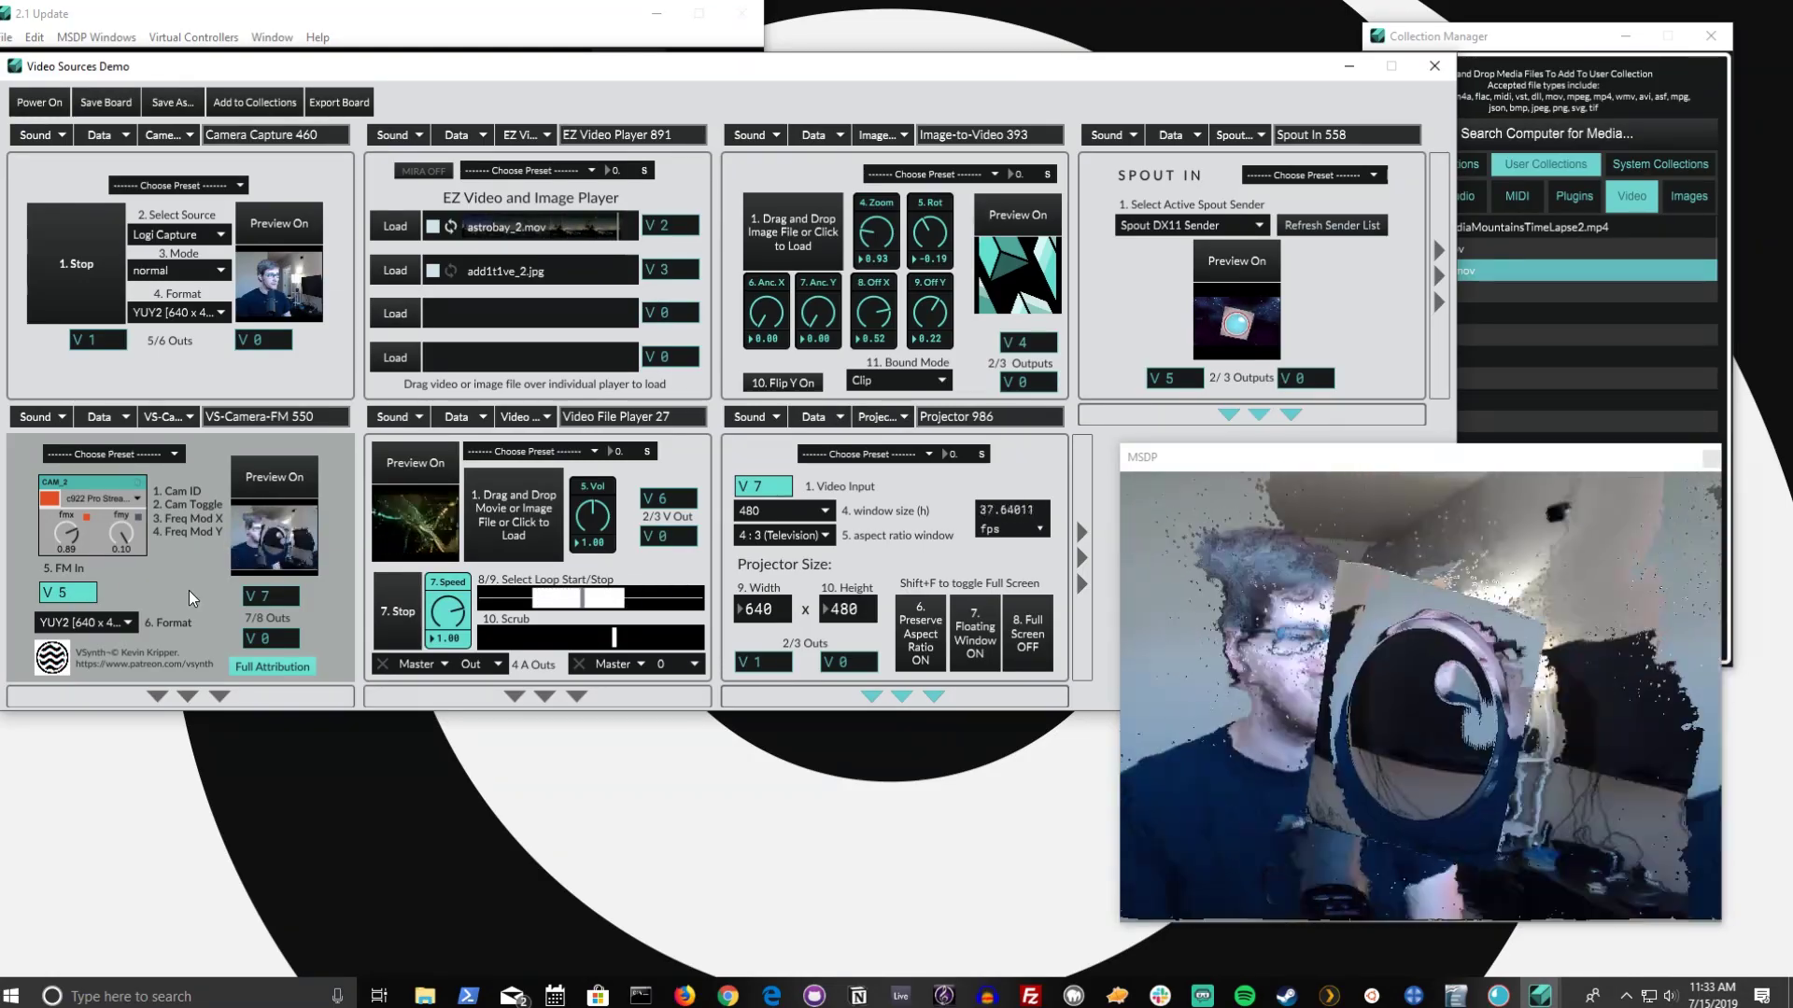
pyautogui.press('Down')
pyautogui.press('Down')
pyautogui.press('Down')
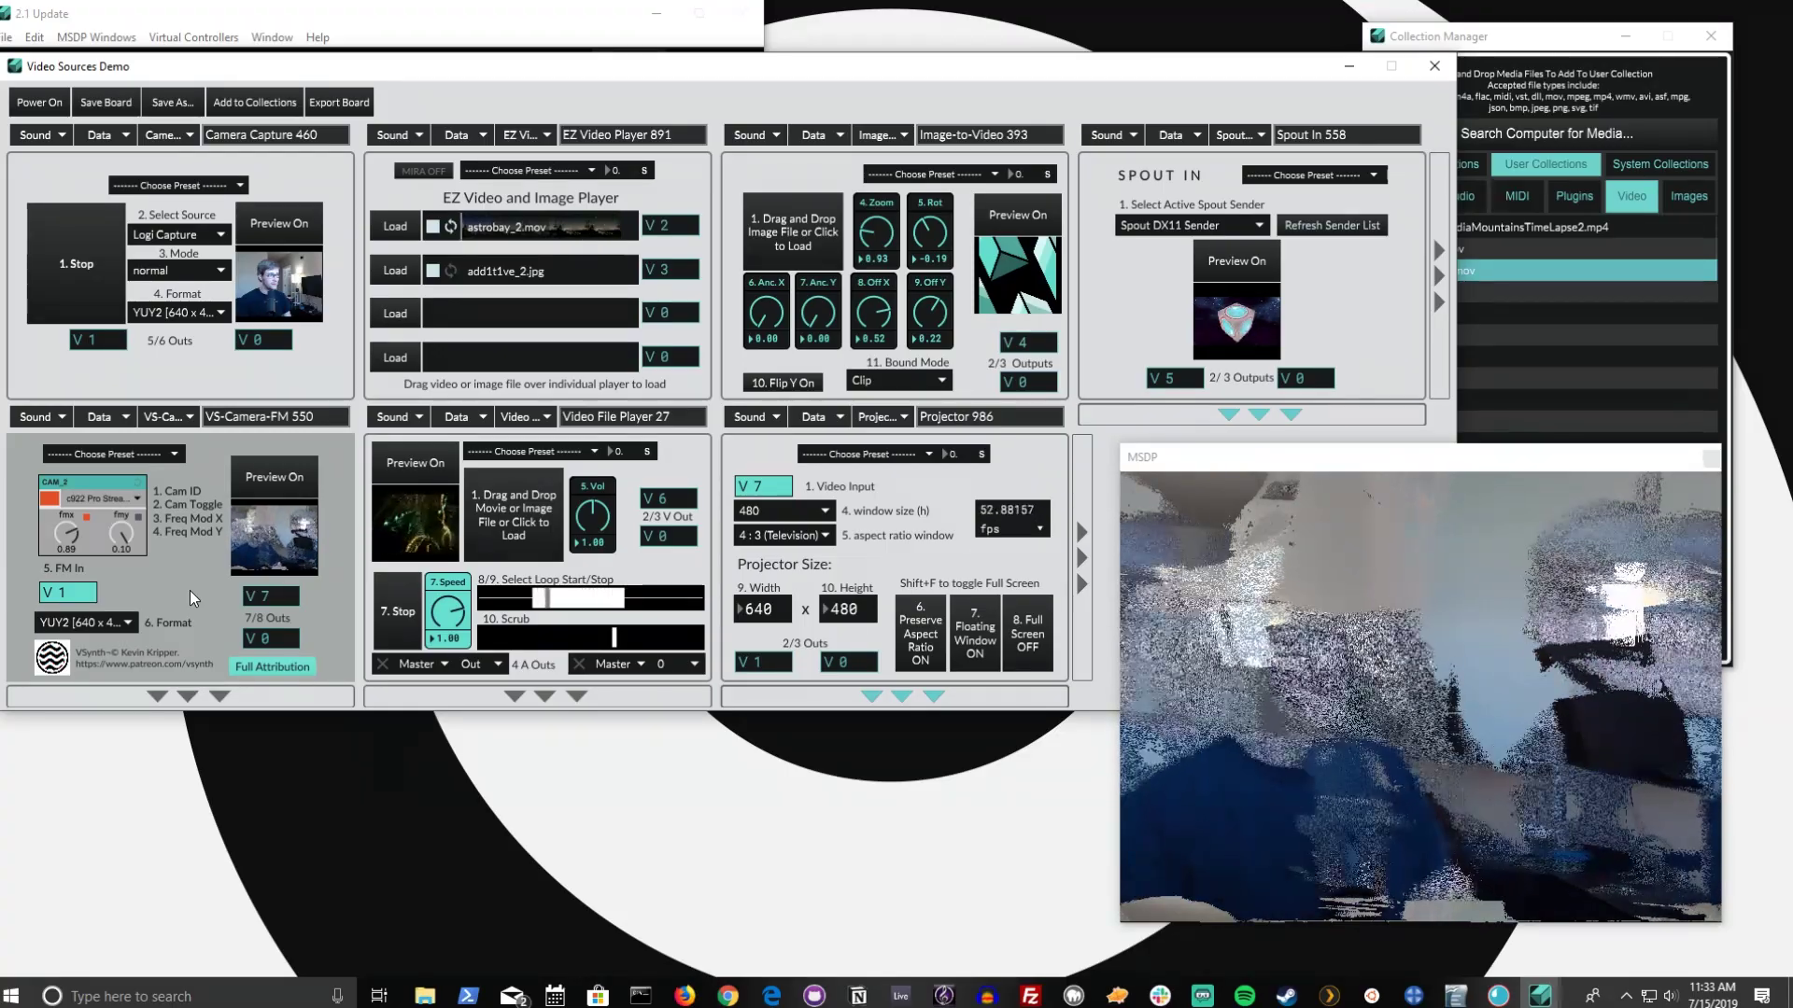
pyautogui.press('Up')
pyautogui.press('Up')
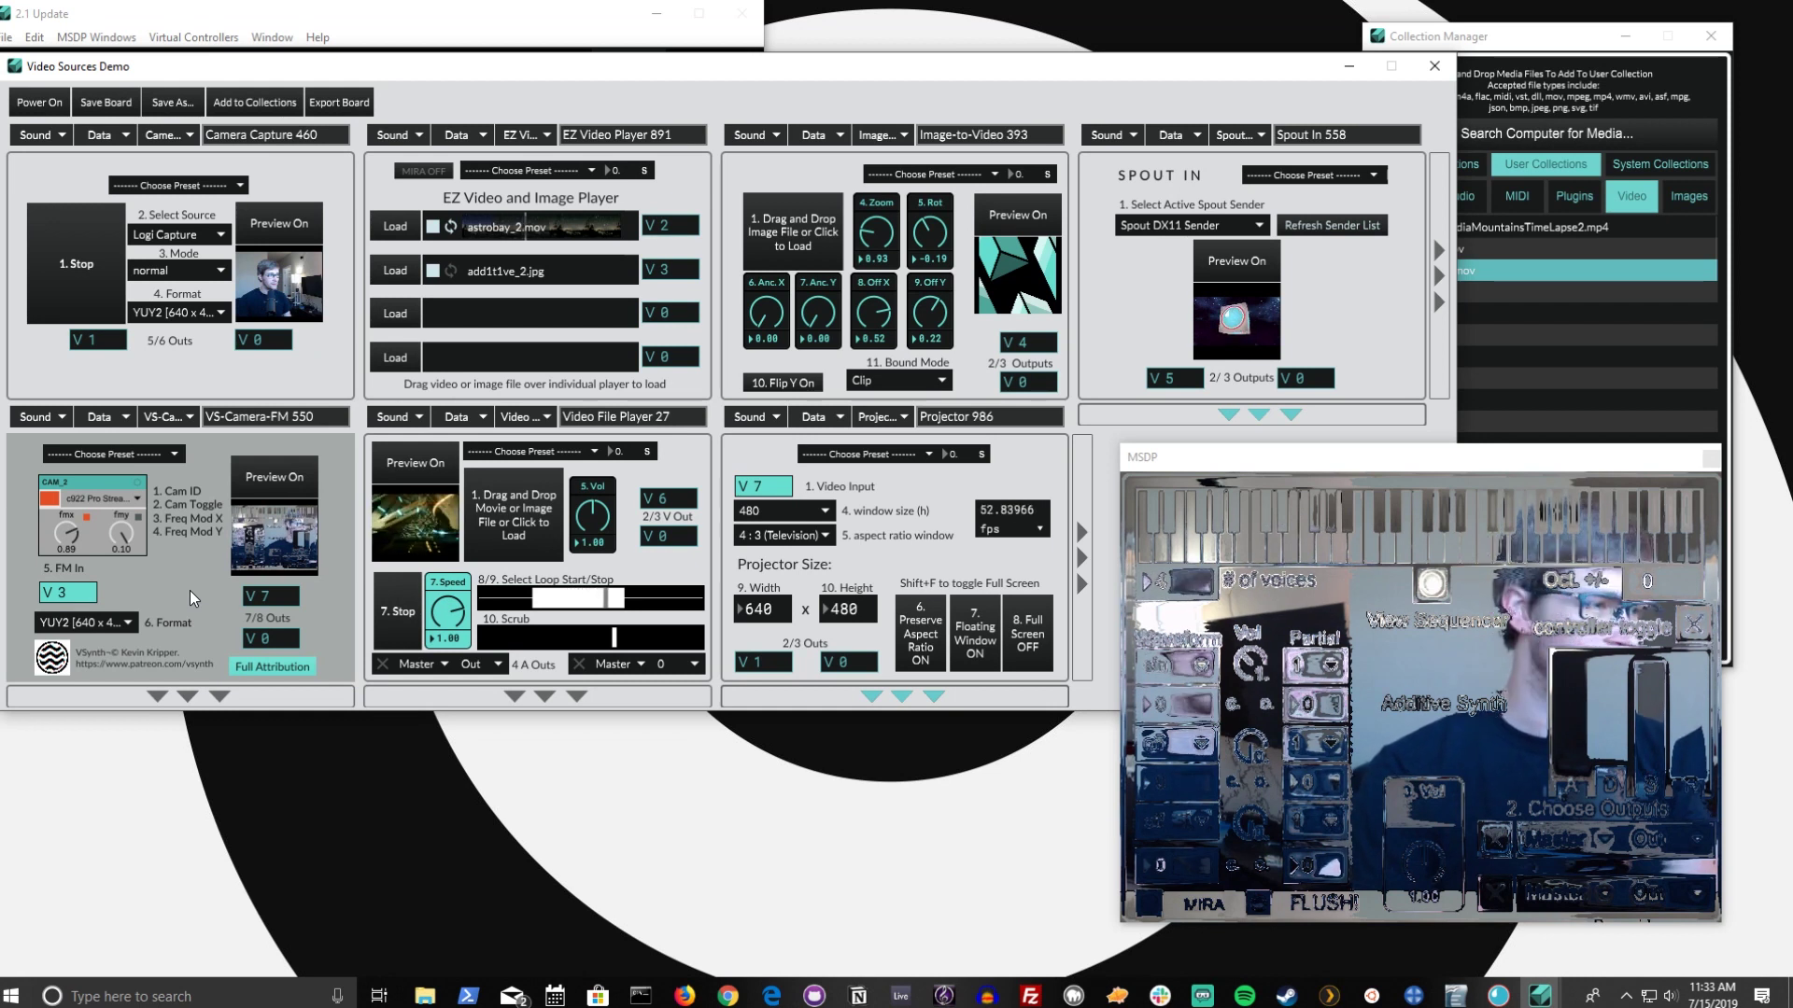
pyautogui.press('Up')
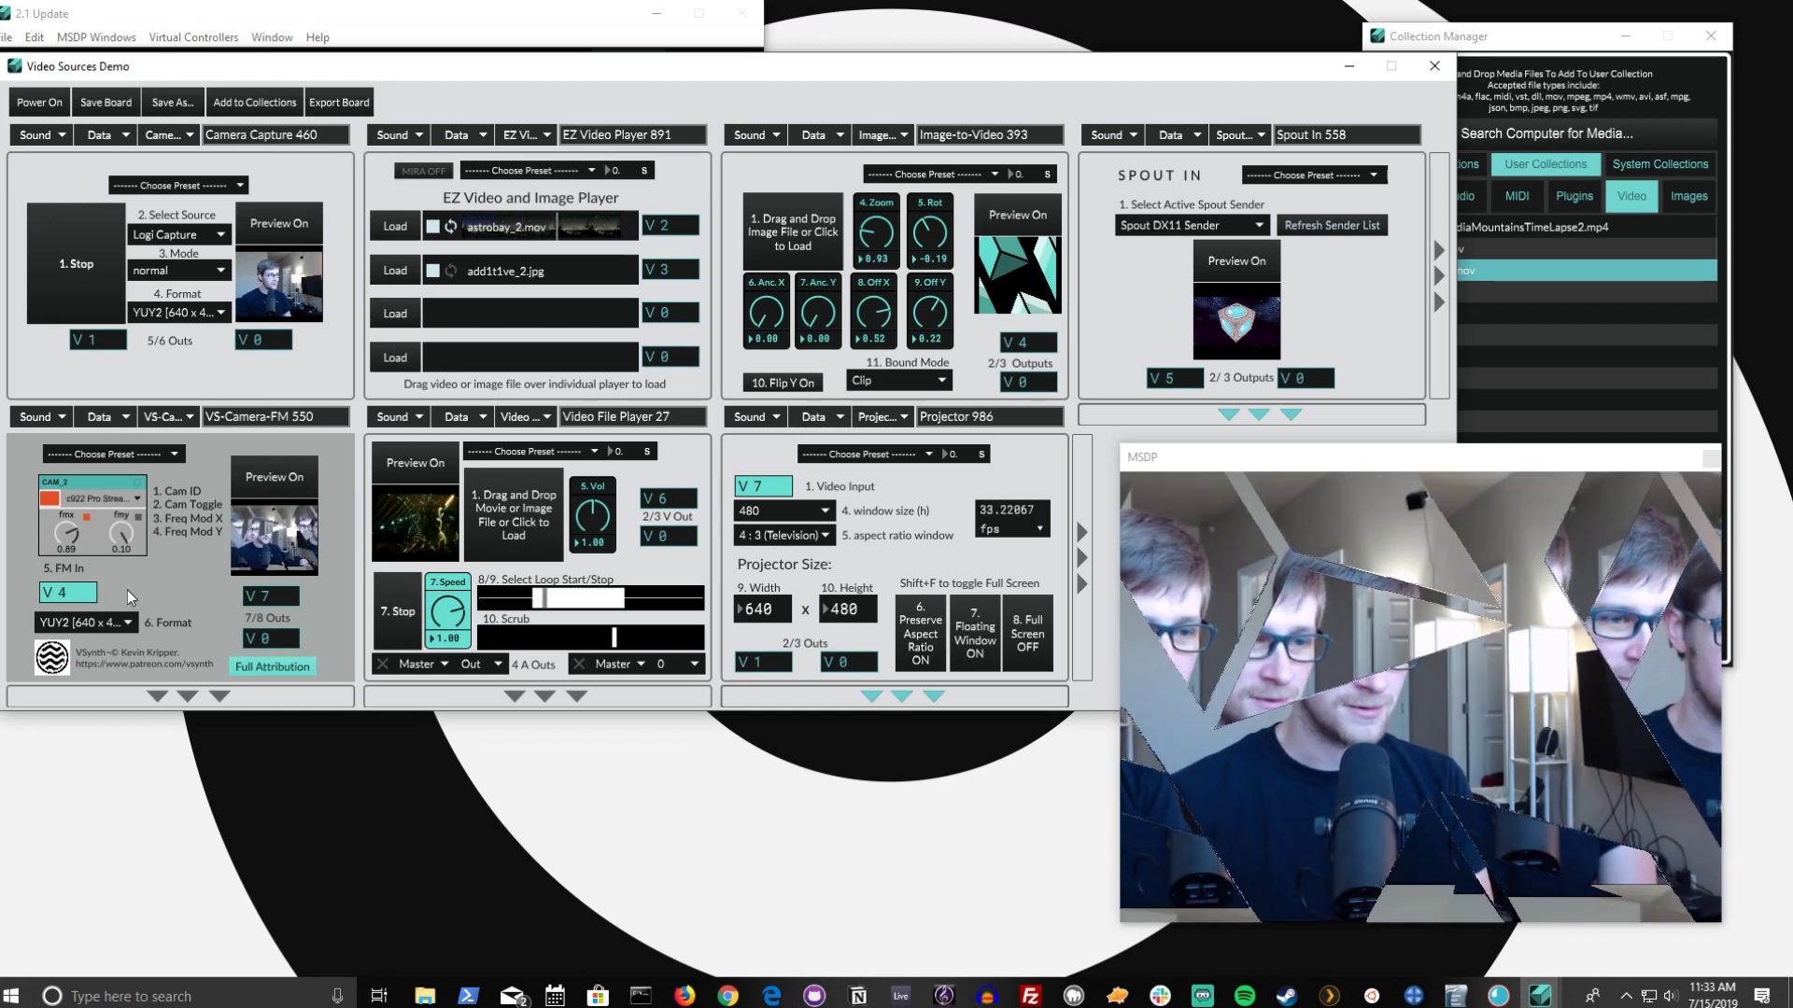